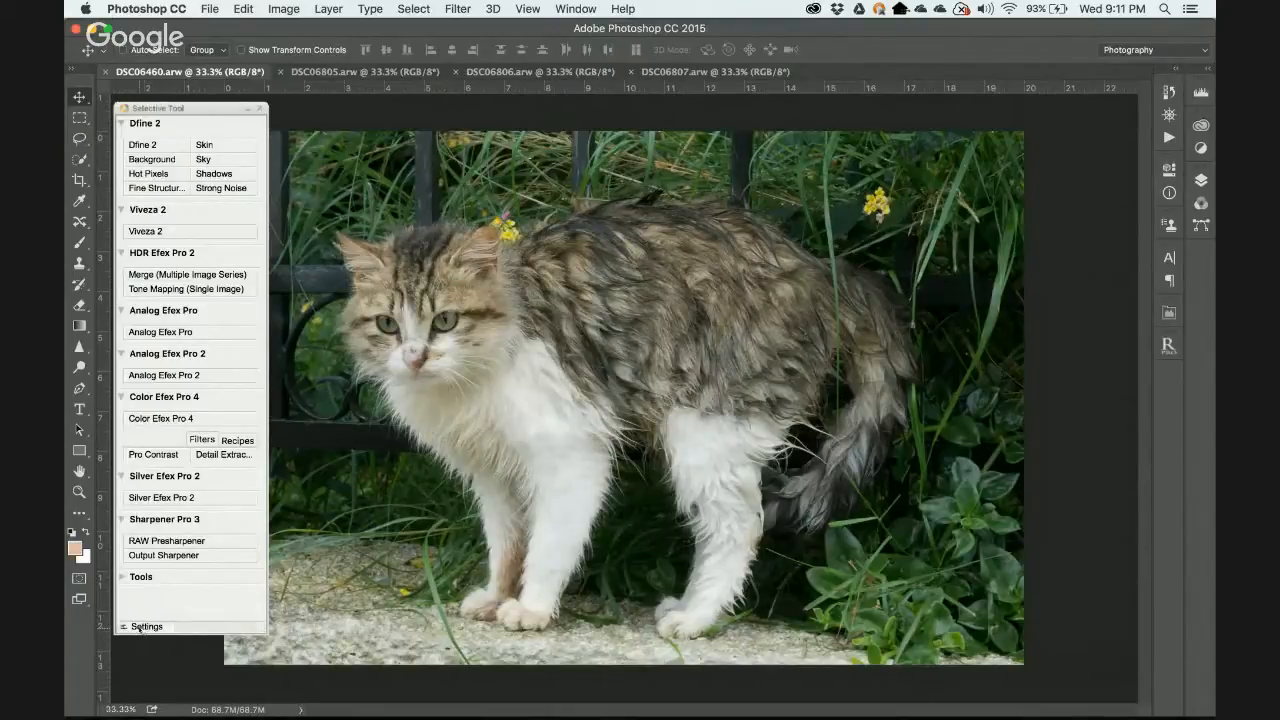
Examine the Selective Tool settings for Photoshop launch, filter target and applying effects, closing them without changes.
click(139, 627)
click(638, 240)
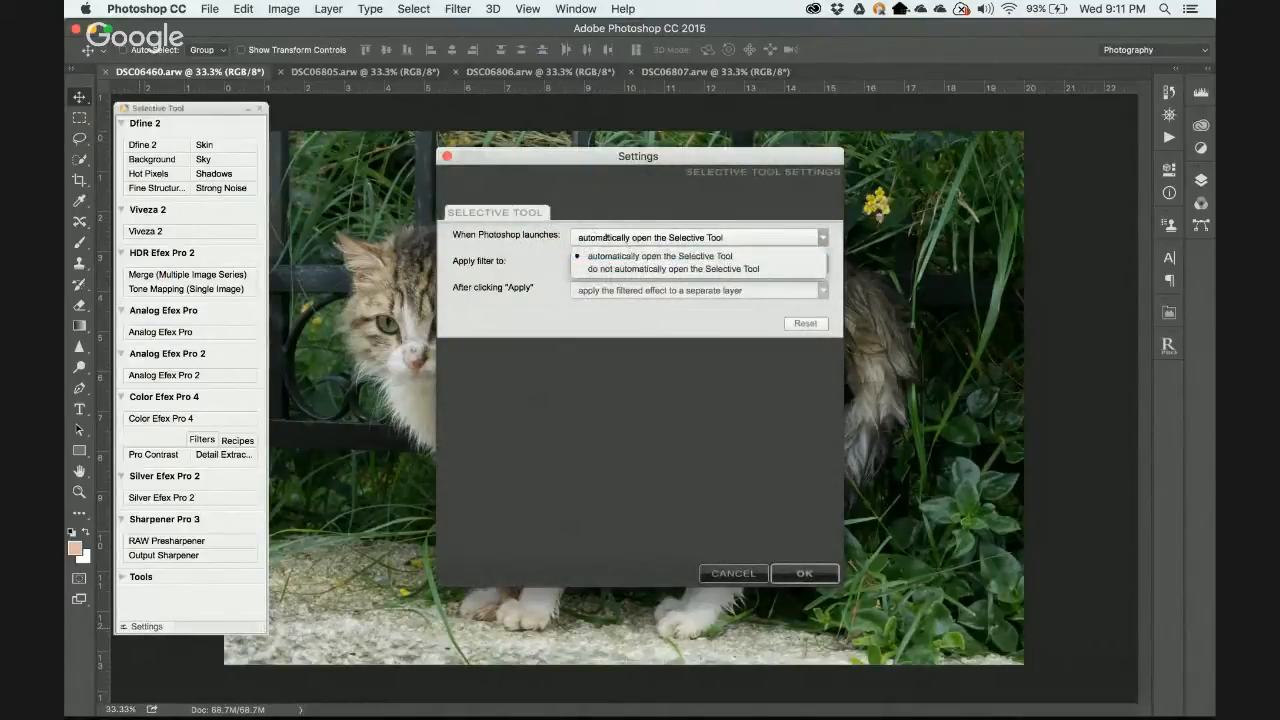
click(655, 240)
click(736, 264)
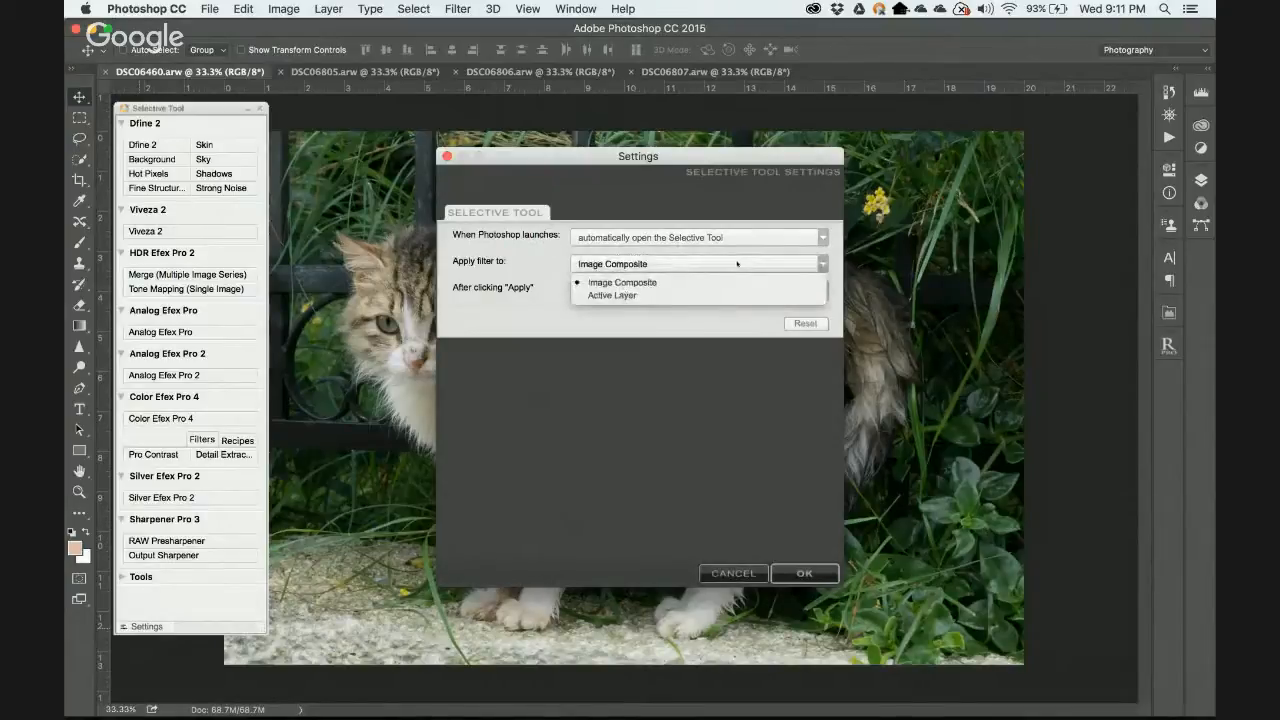
click(680, 283)
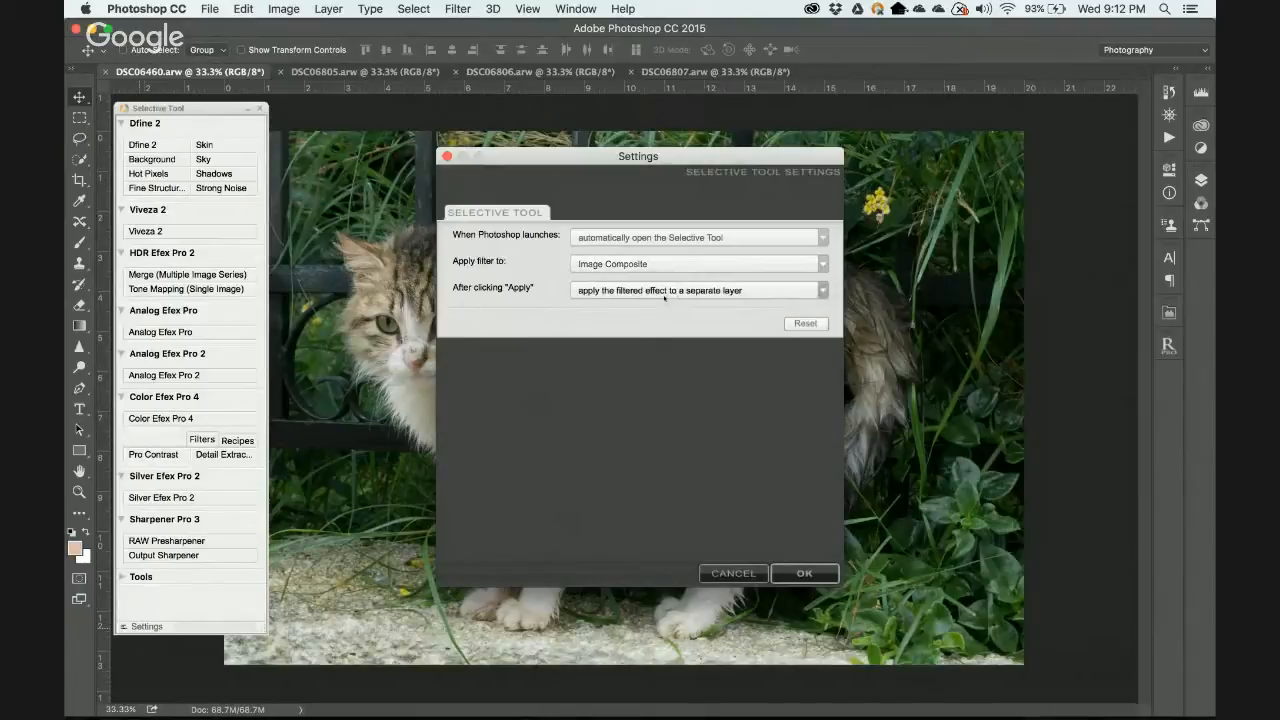
click(665, 291)
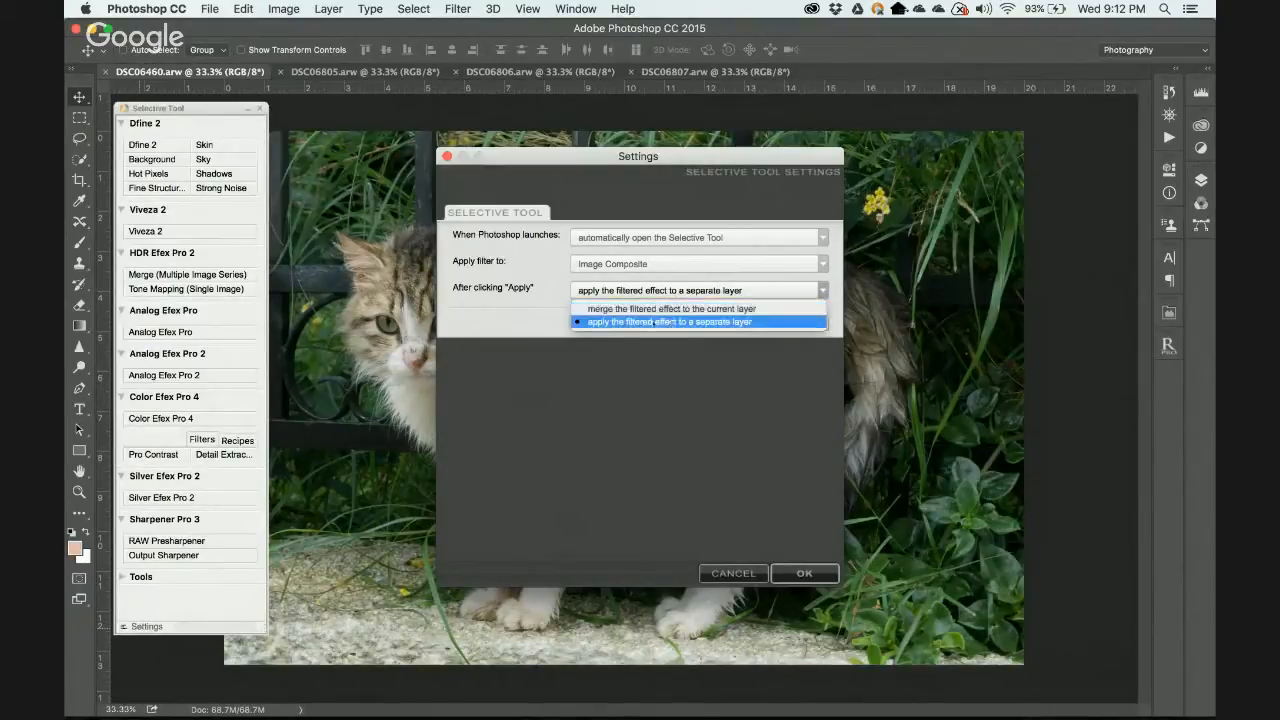
click(532, 321)
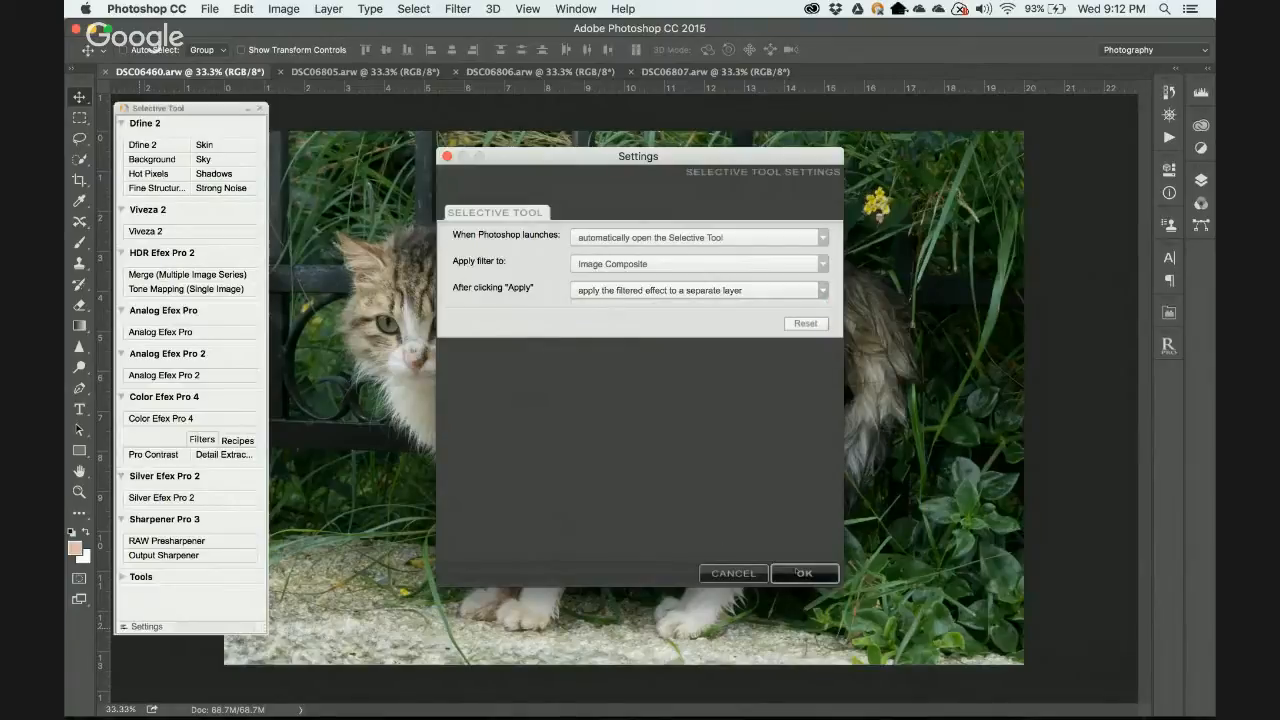
click(733, 573)
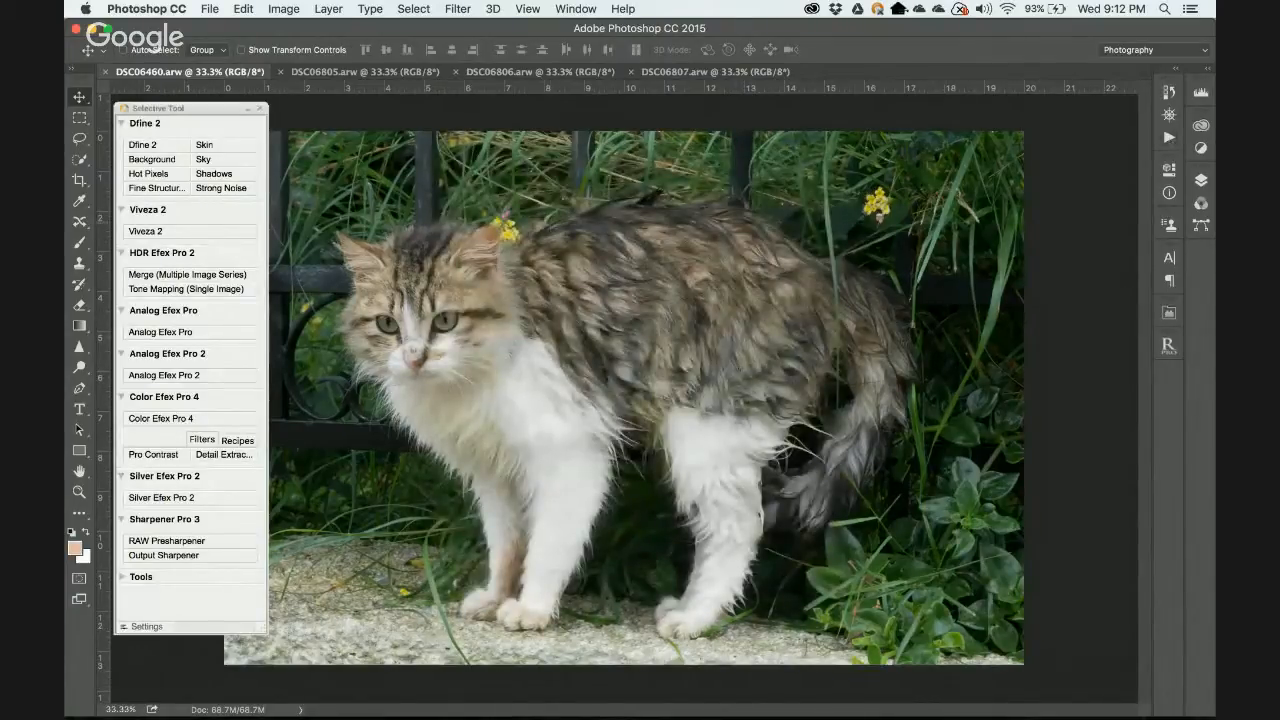
Open the cat photo in Viveza 2 and compare the split and side-by-side previews, returning to the single image view.
click(148, 231)
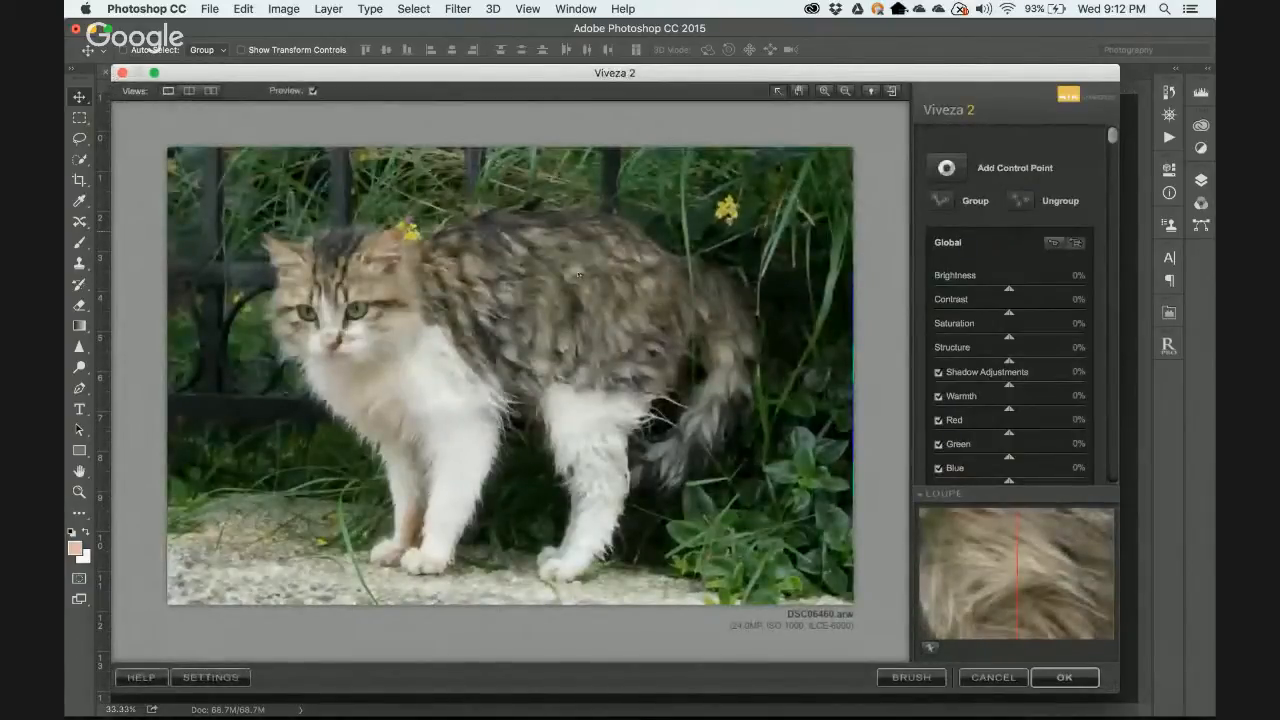
drag(603, 73, 604, 59)
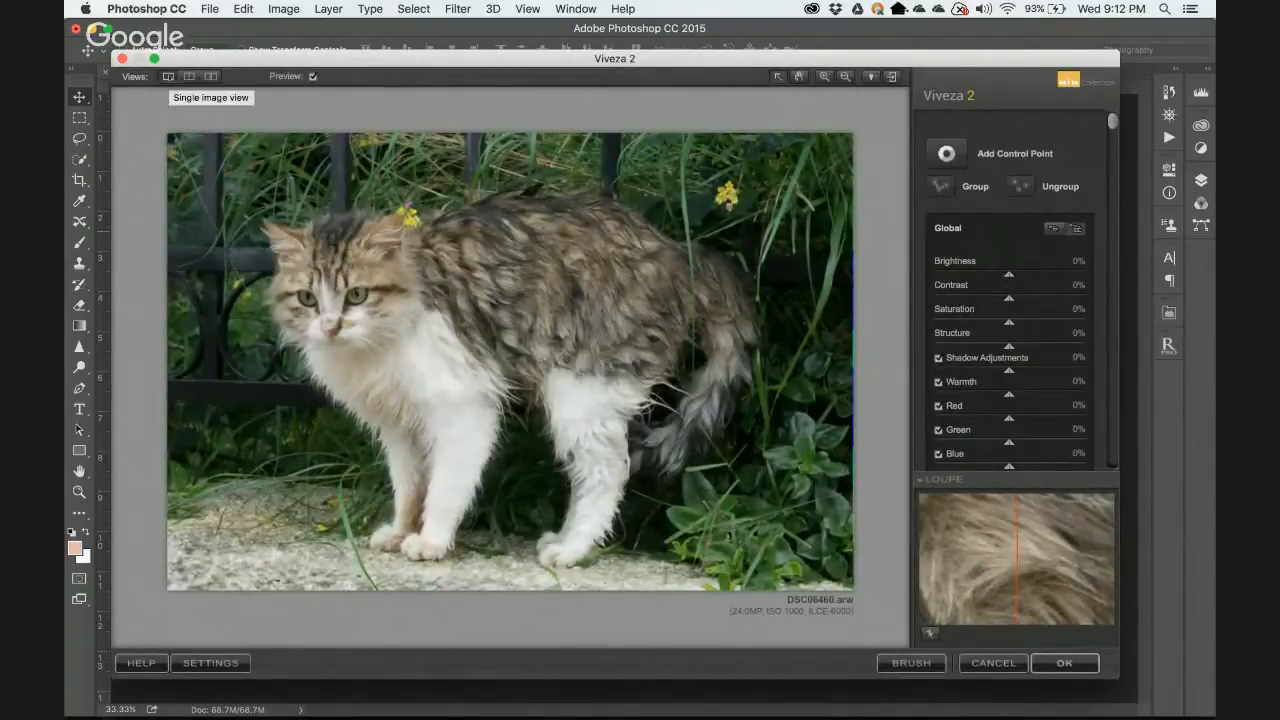
click(189, 77)
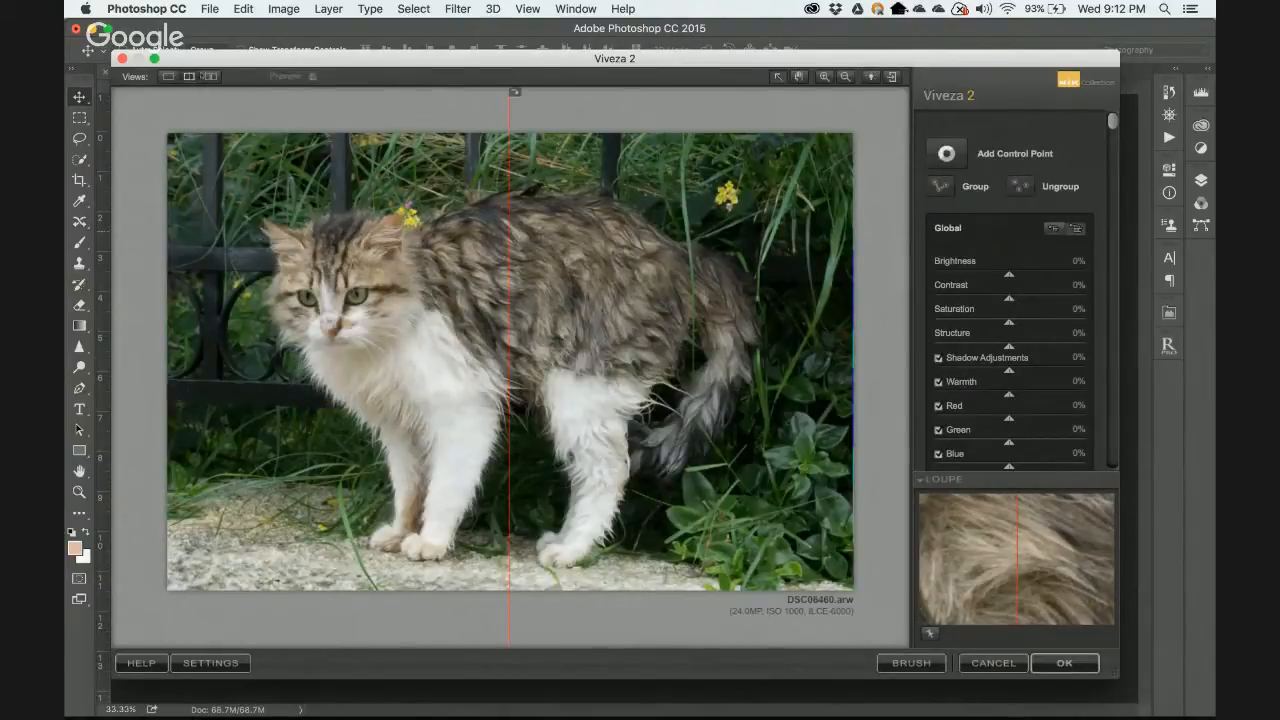
mouse_move(511, 127)
mouse_down()
mouse_move(381, 124)
mouse_move(563, 118)
mouse_move(514, 118)
mouse_up()
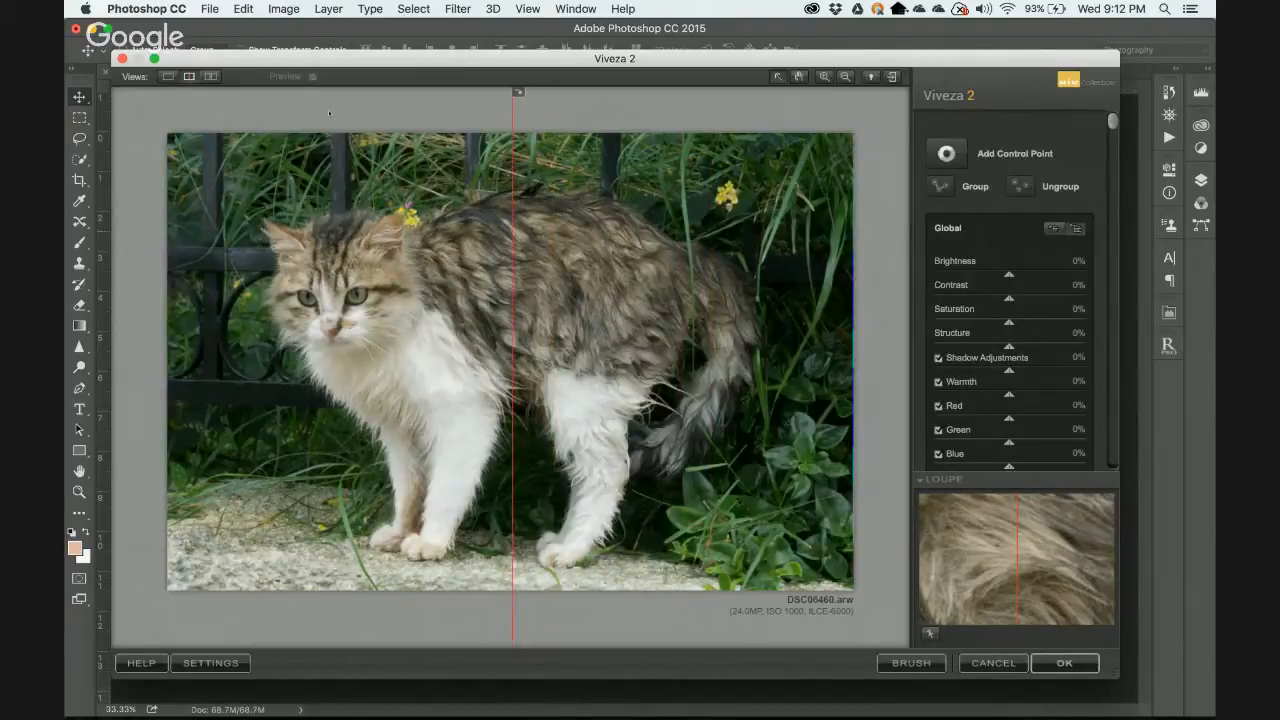
click(211, 77)
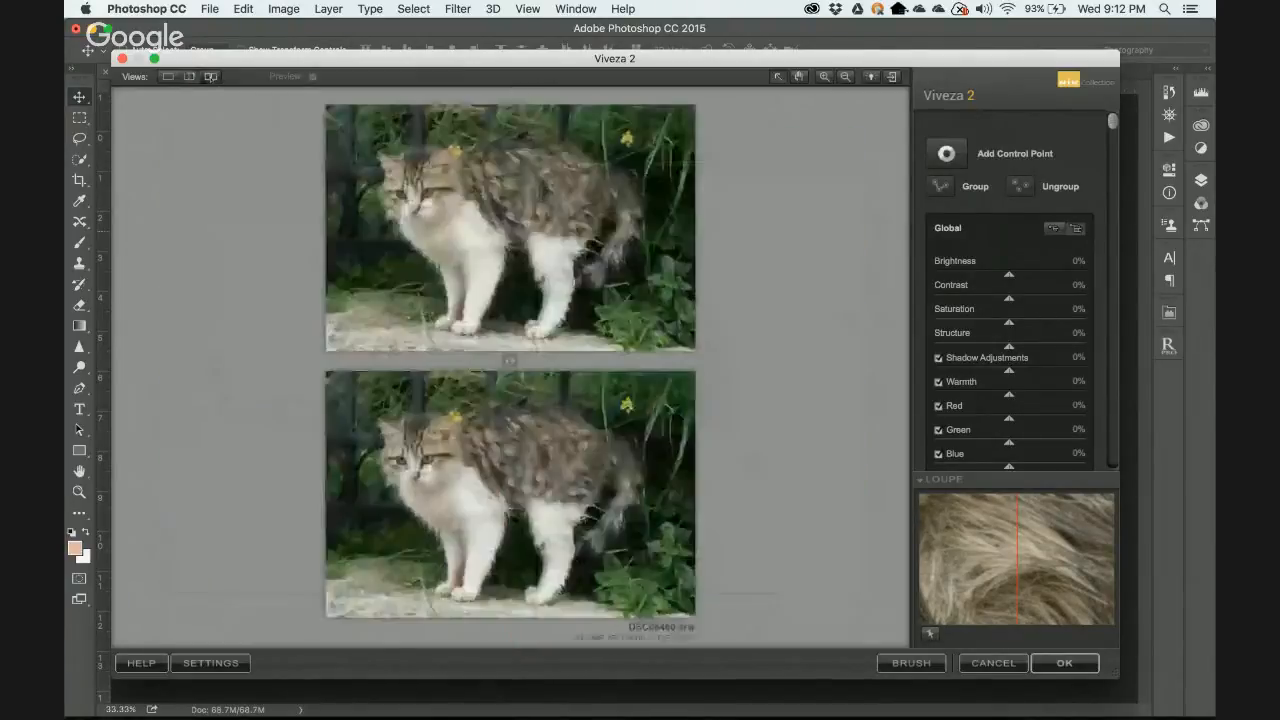
click(168, 77)
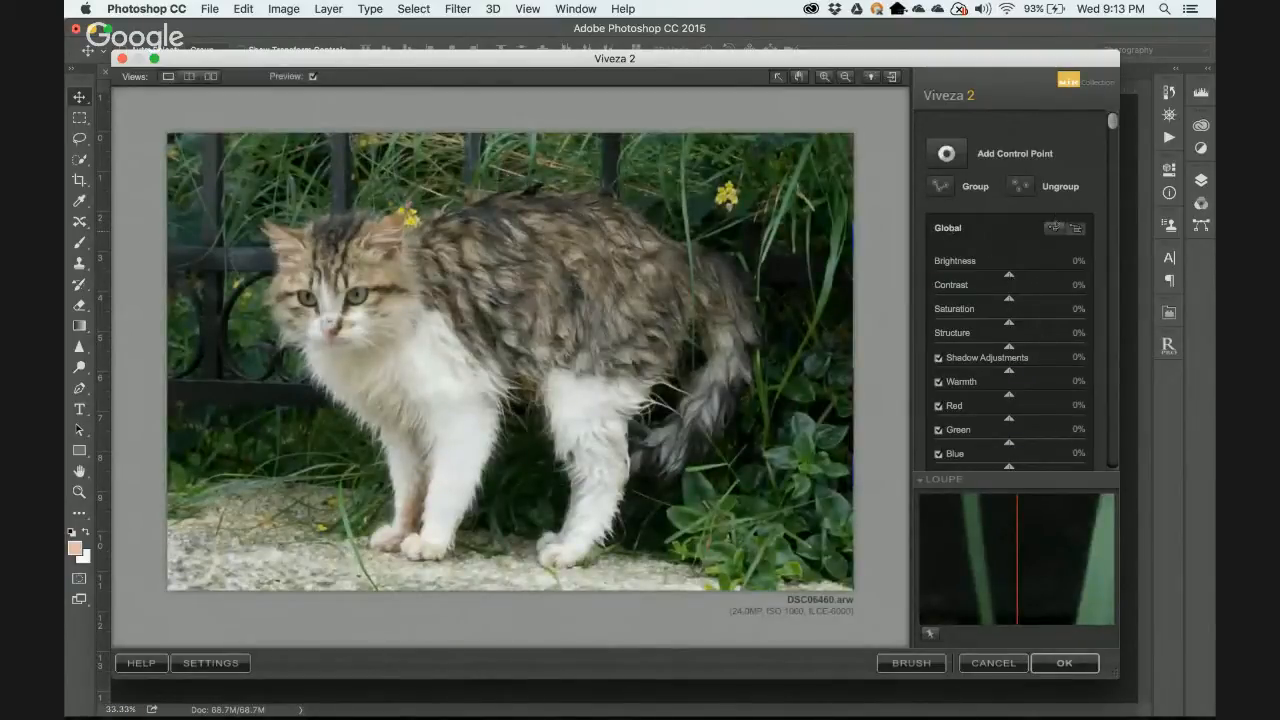
Set the global Brightness to 13% and Structure to -1%, after trying a Structure of 51%.
click(1055, 229)
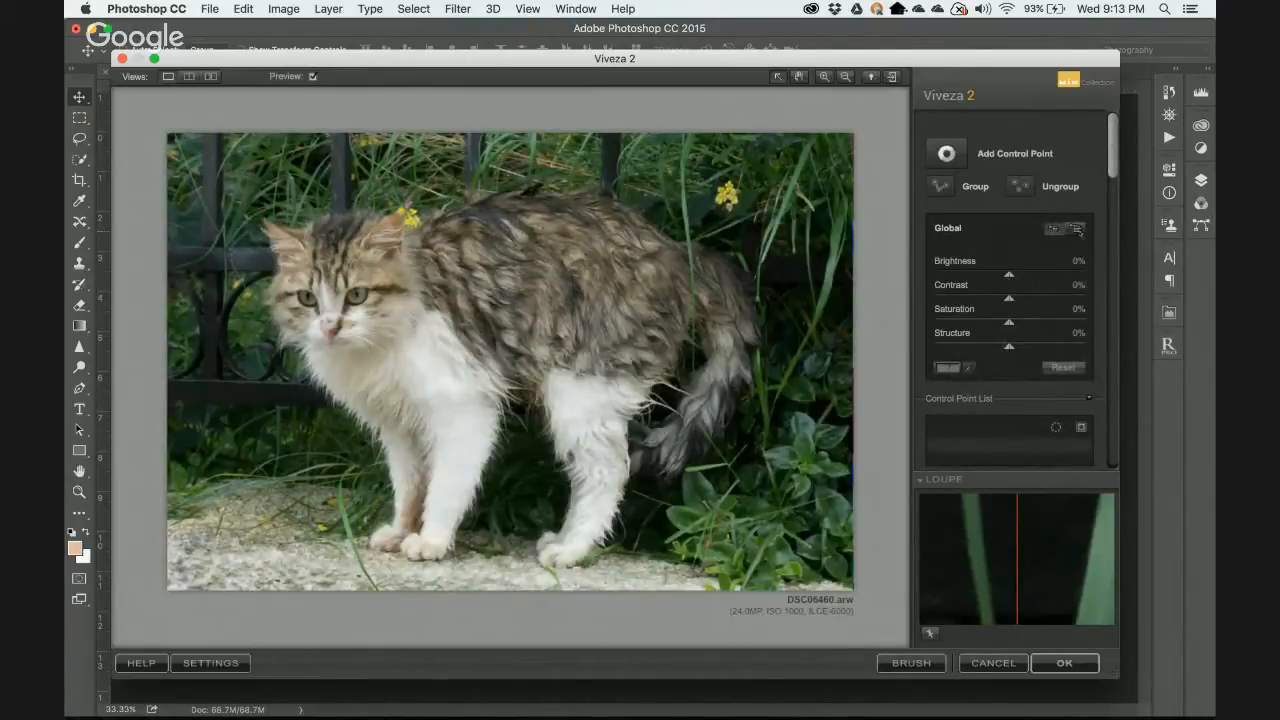
click(1076, 230)
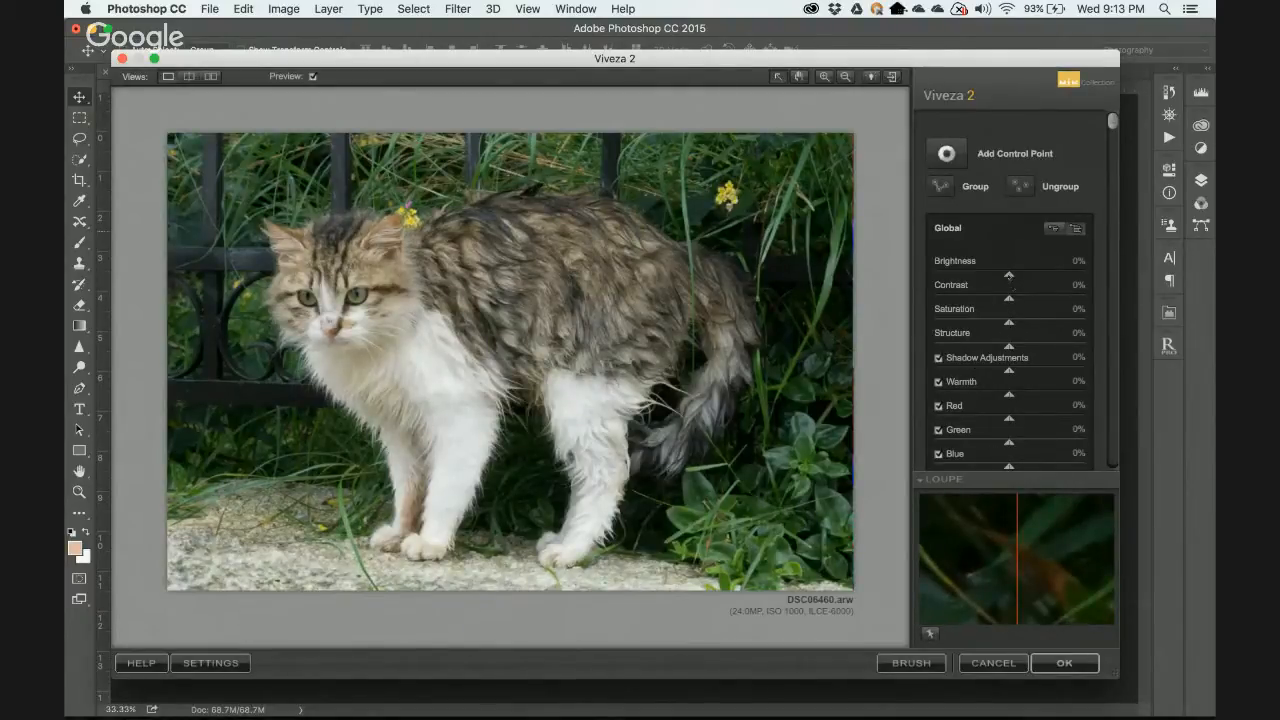
drag(1009, 276, 1018, 277)
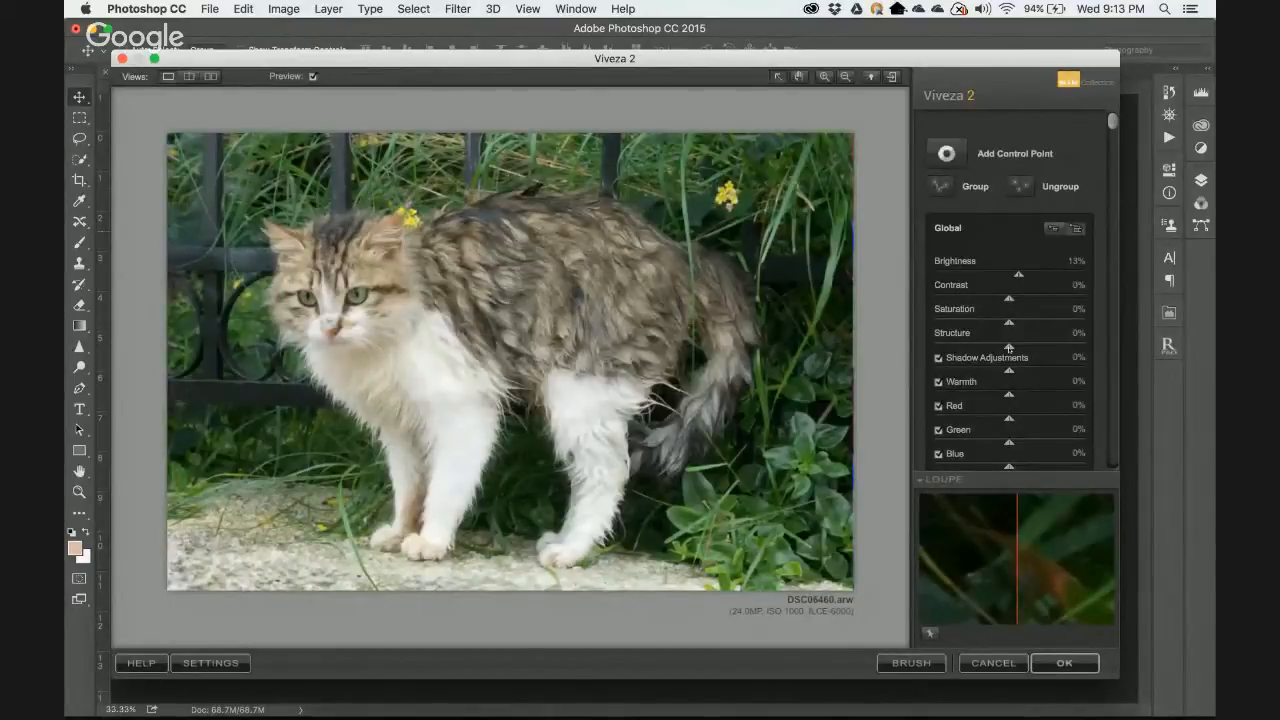
drag(1016, 346, 1047, 350)
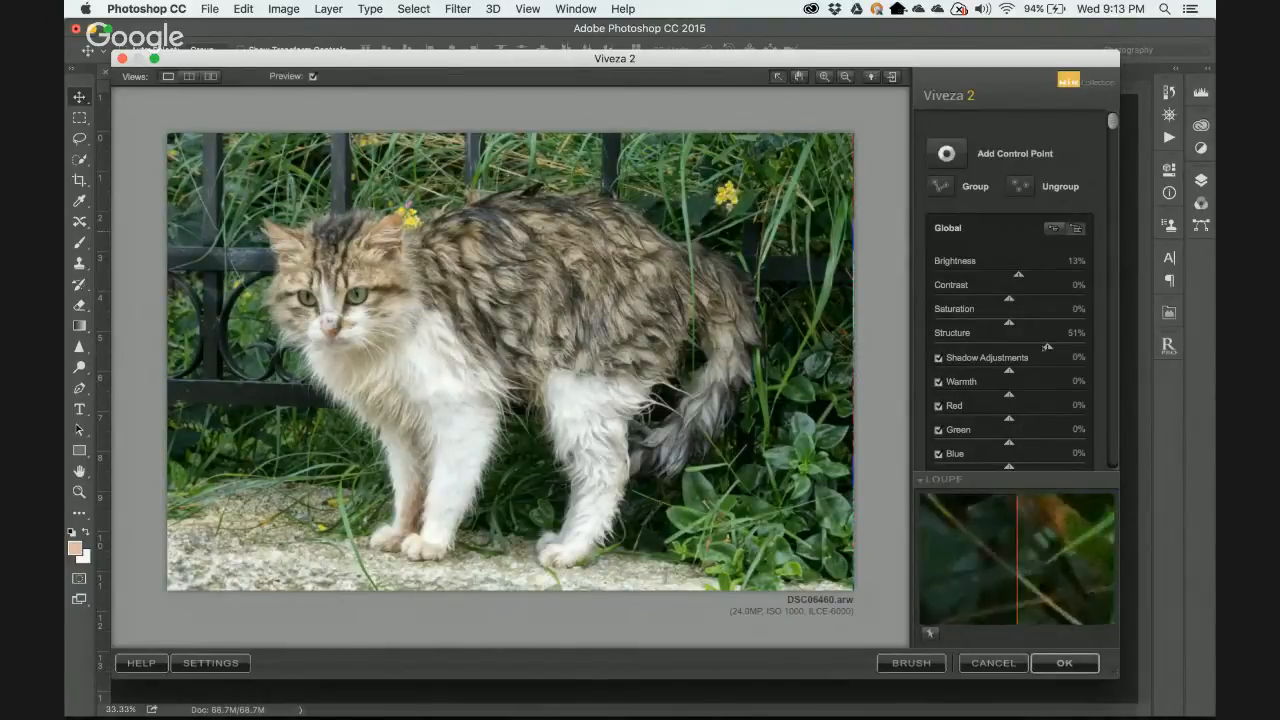
click(1009, 344)
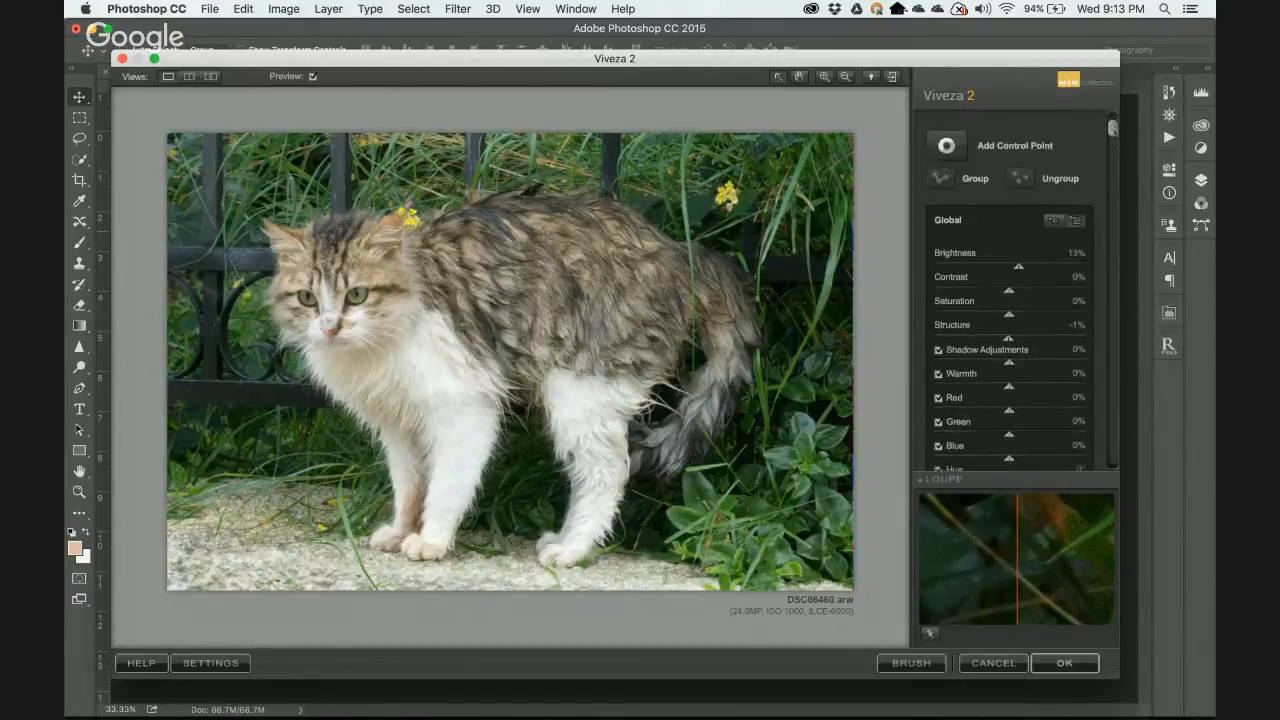
scroll(1010, 300, down, 3)
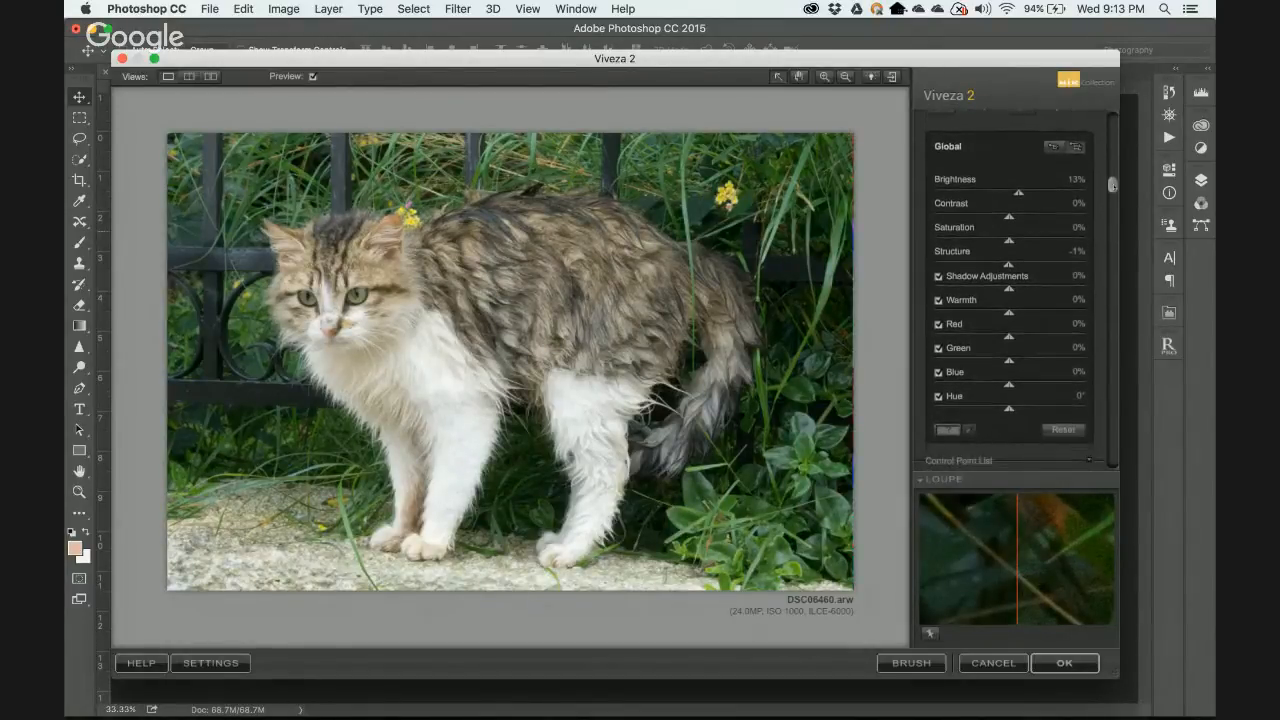
scroll(1010, 300, up, 3)
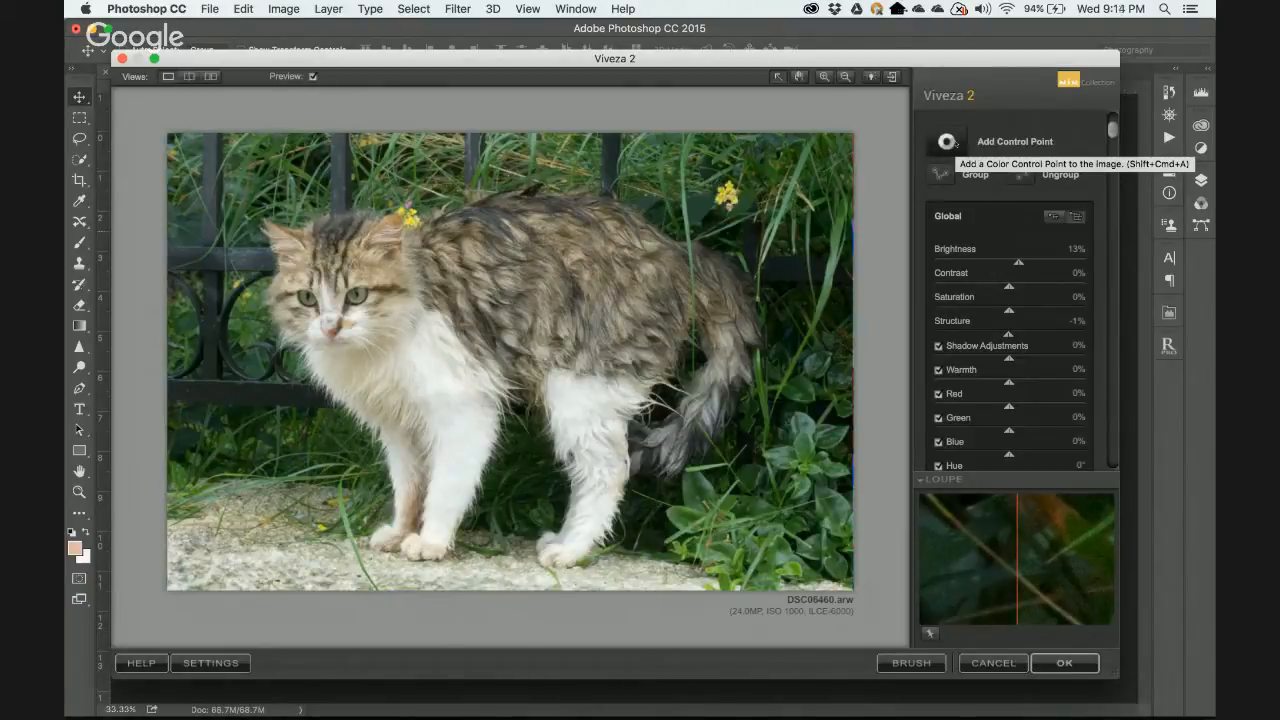
Place a control point on the cat's eye nearer its body, shrink its area of effect and set its Brightness to 5%.
click(947, 142)
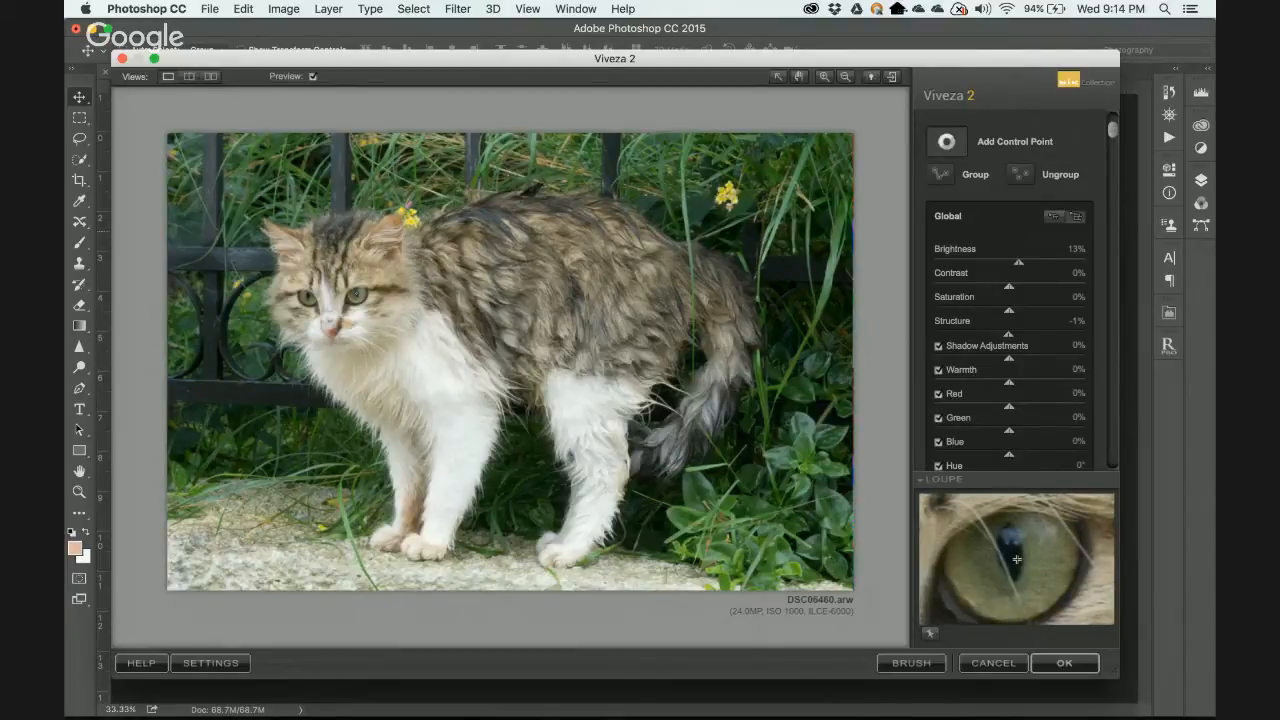
click(357, 295)
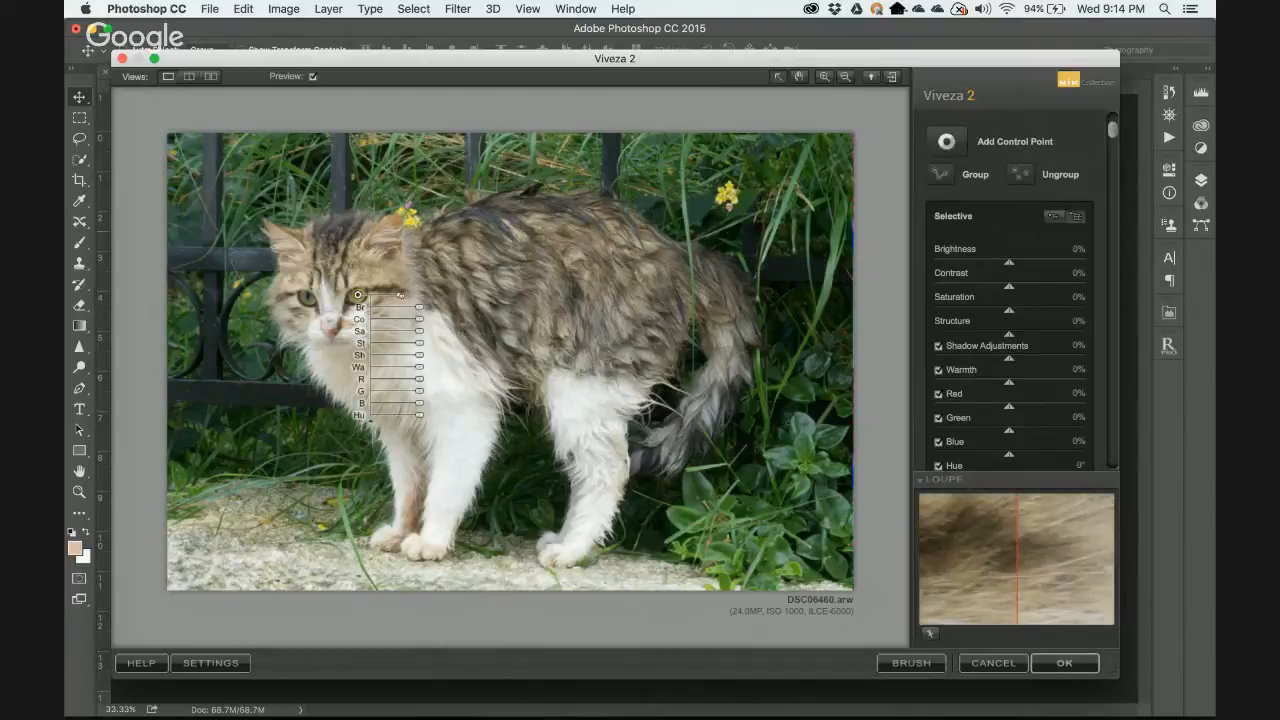
click(400, 294)
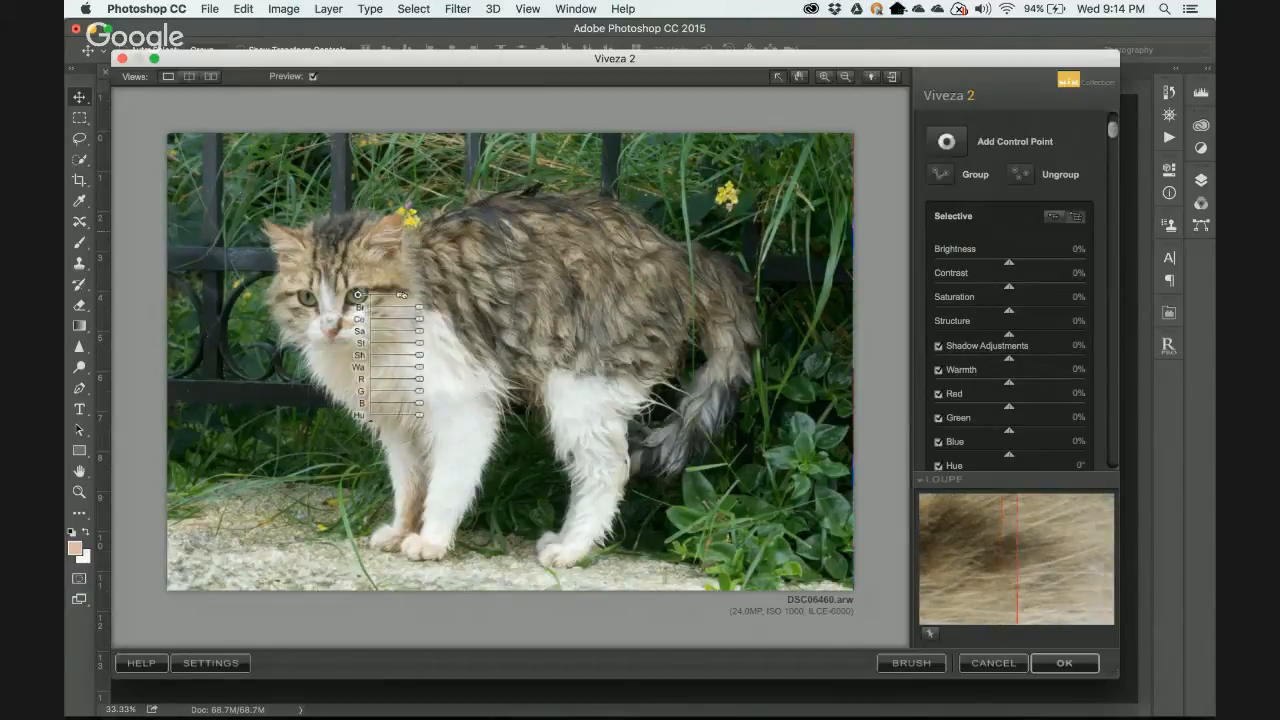
drag(419, 307, 383, 295)
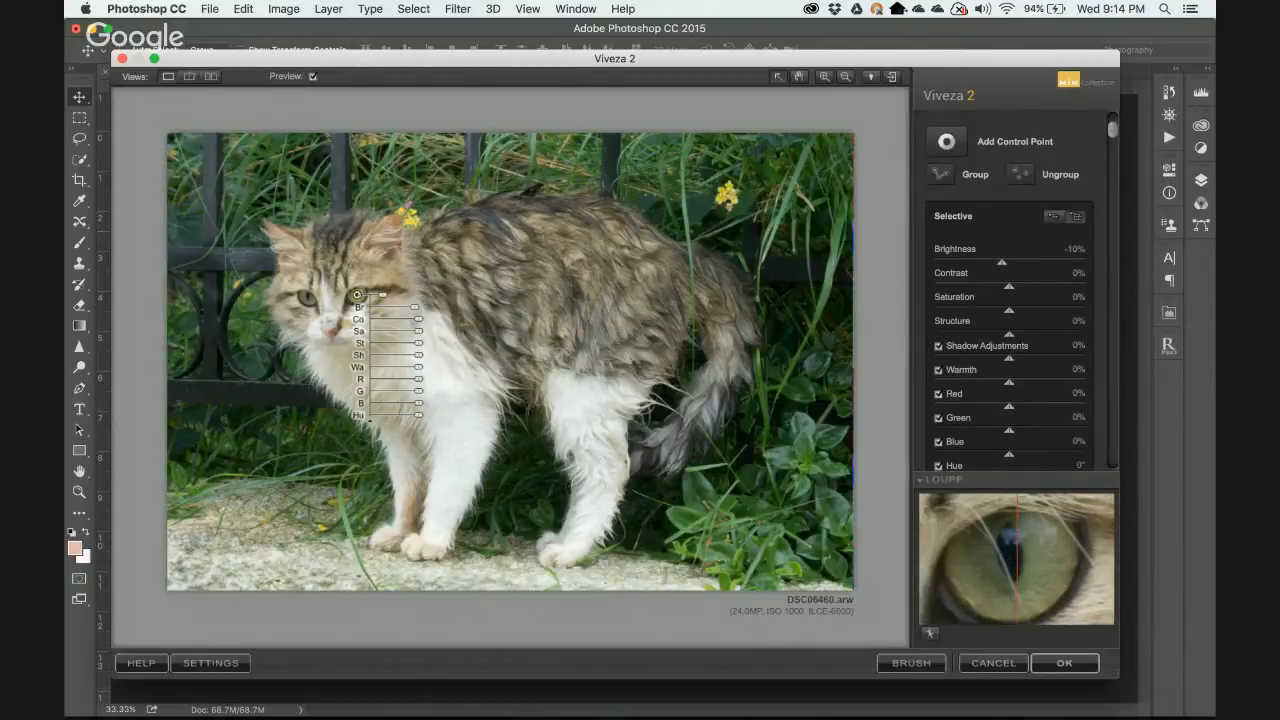
drag(382, 295, 421, 308)
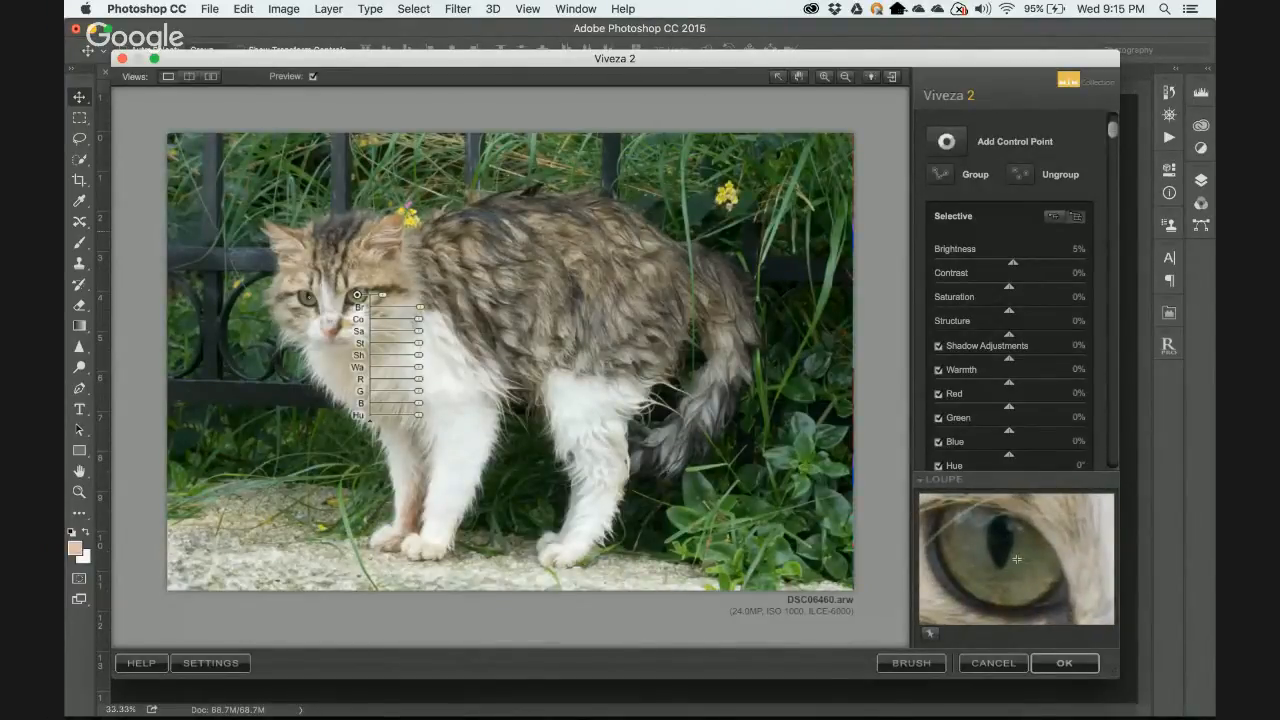
Duplicate the eye's control point onto the cat's other eye and group the two control points.
click(310, 299)
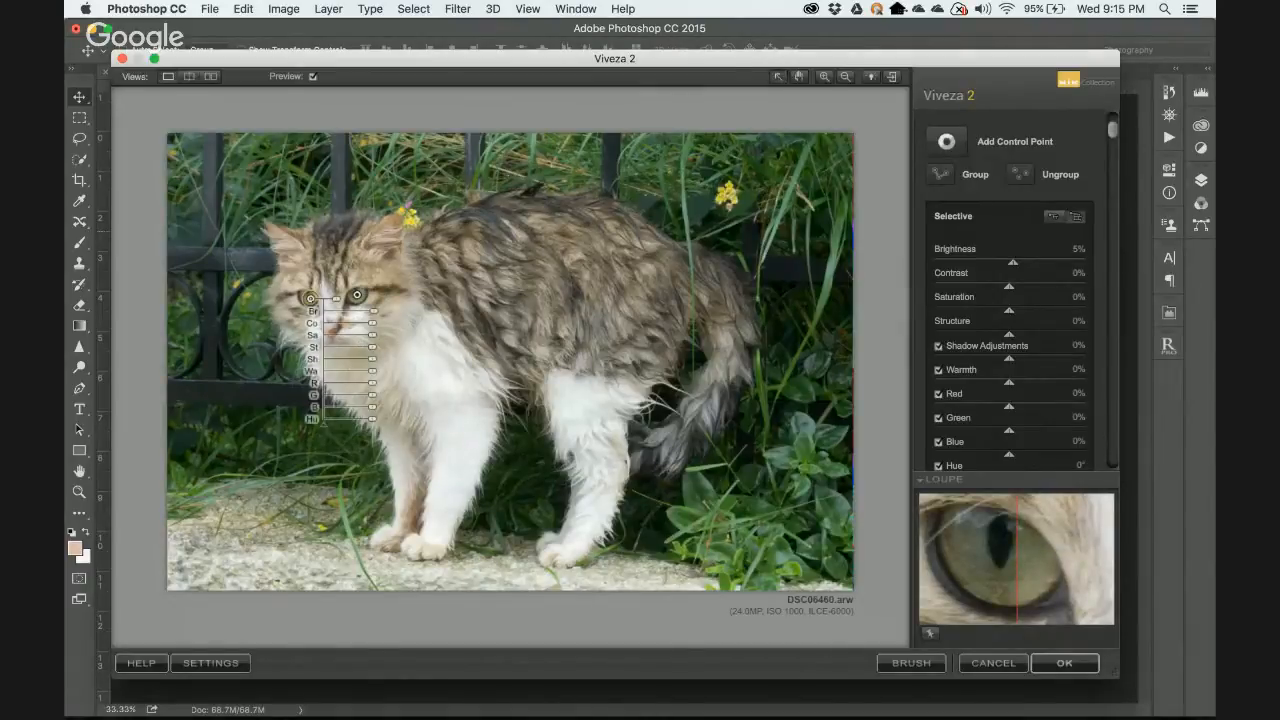
drag(310, 299, 309, 299)
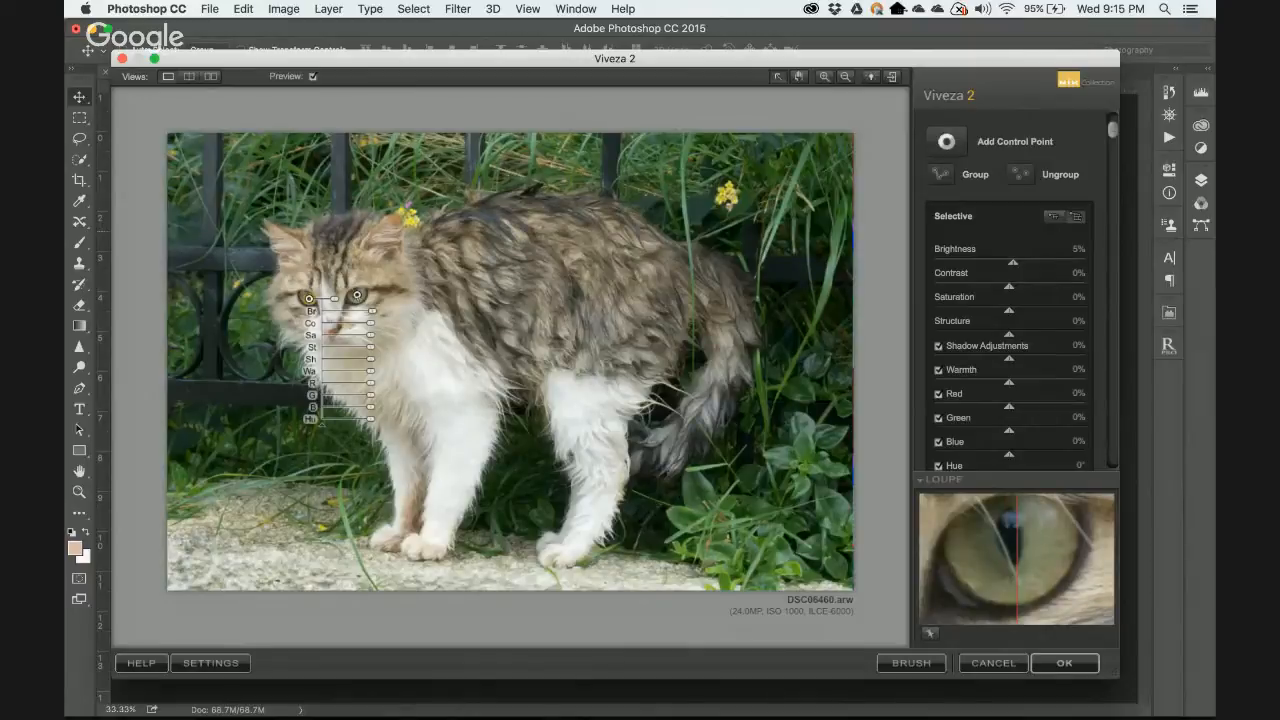
click(357, 295)
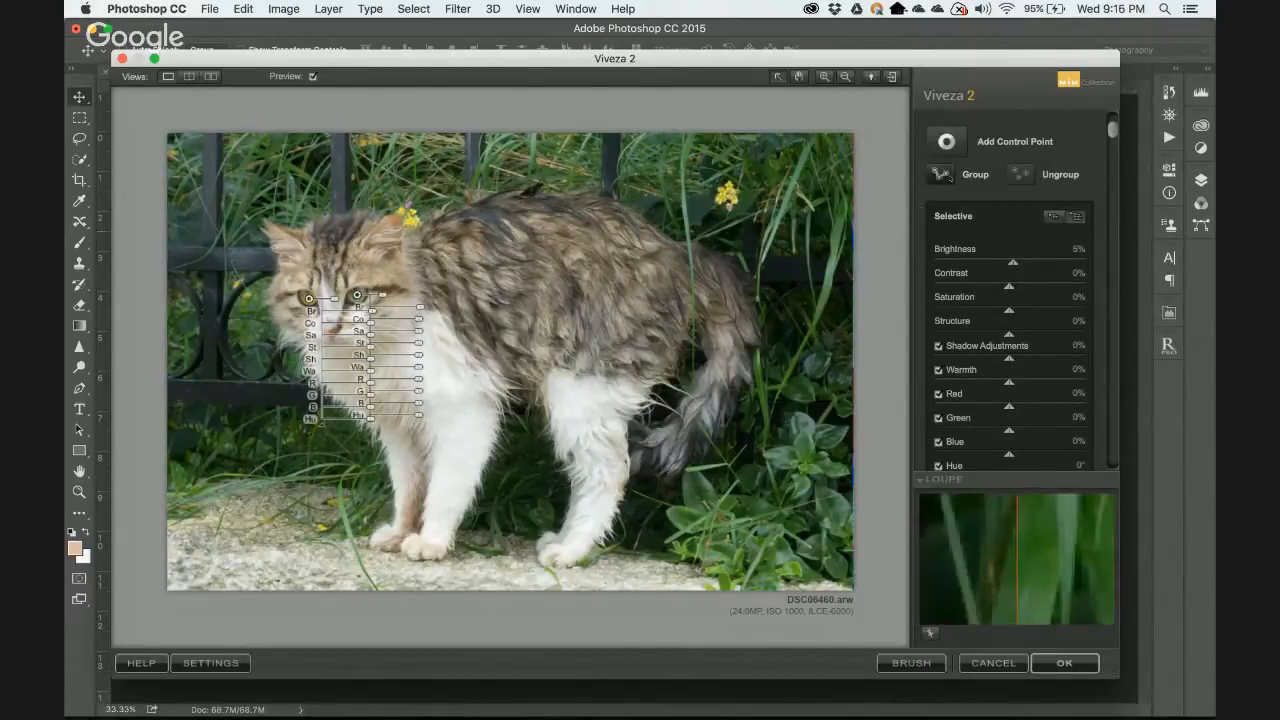
click(941, 174)
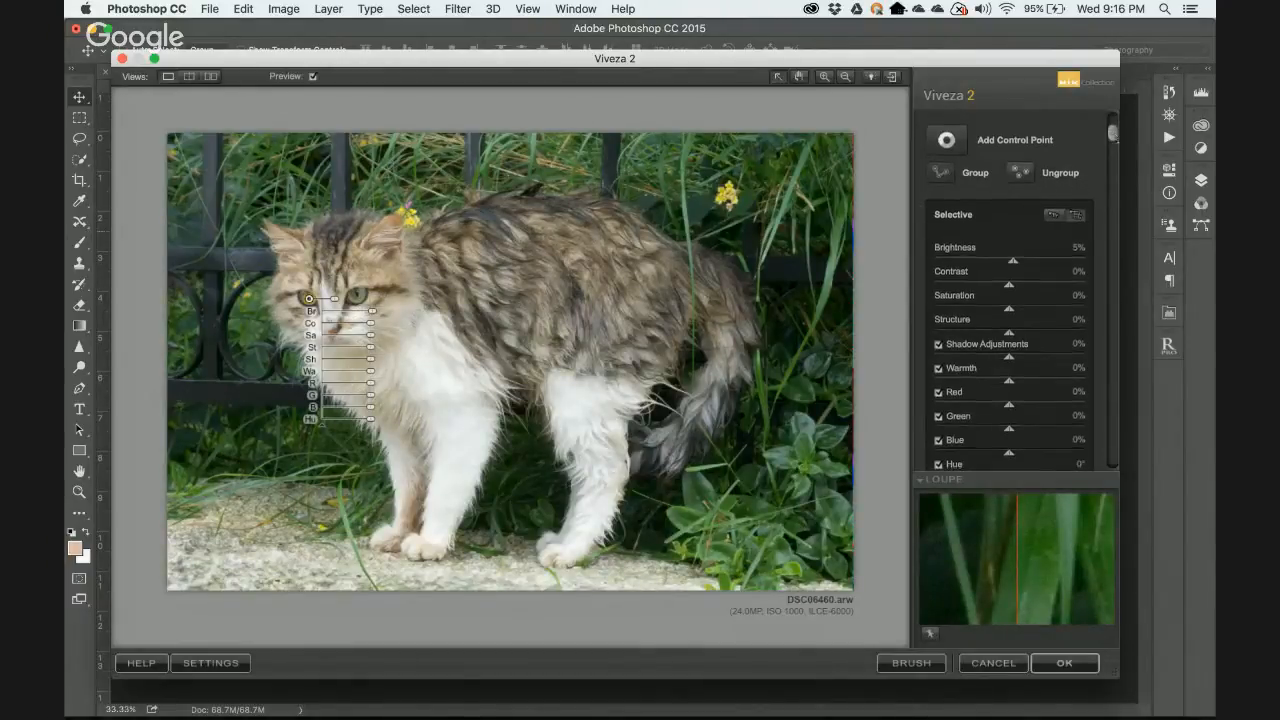
scroll(1108, 291, down, 5)
scroll(1108, 291, down, 1)
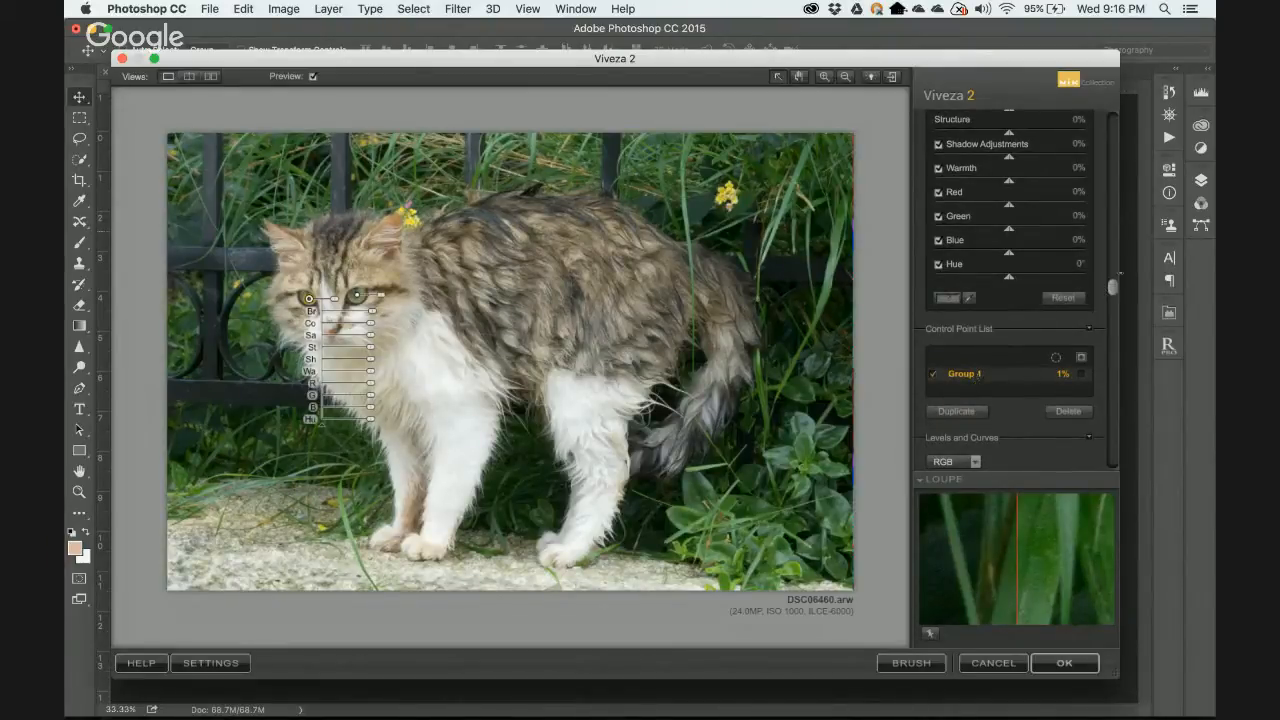
drag(1111, 288, 1101, 158)
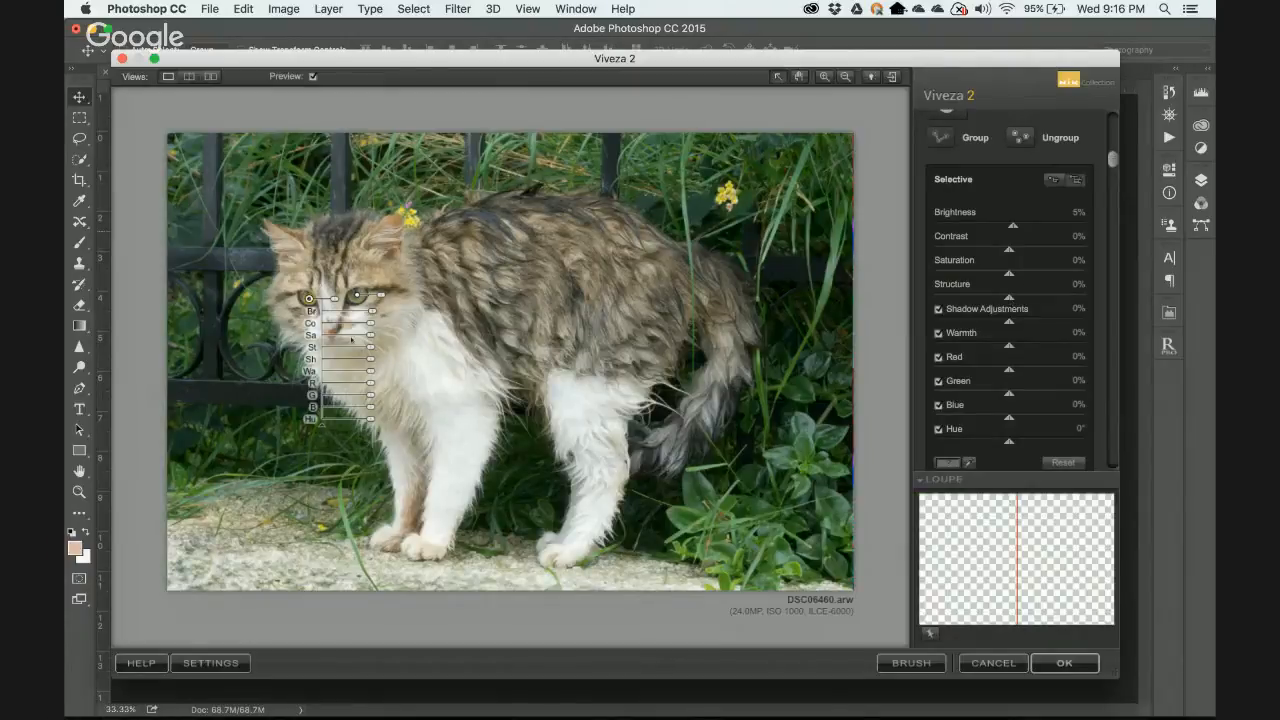
Set the grouped eye control points' Brightness to -1% and Warmth to 9%, and deselect the group.
click(322, 425)
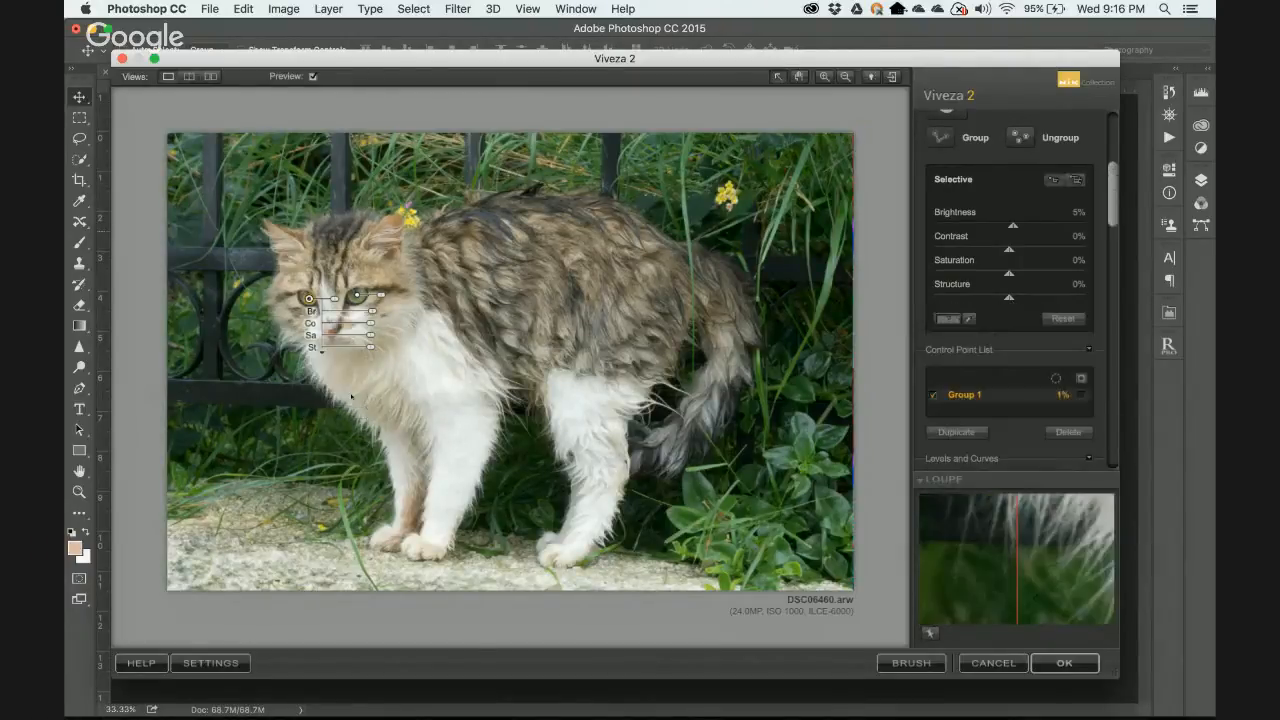
click(1075, 181)
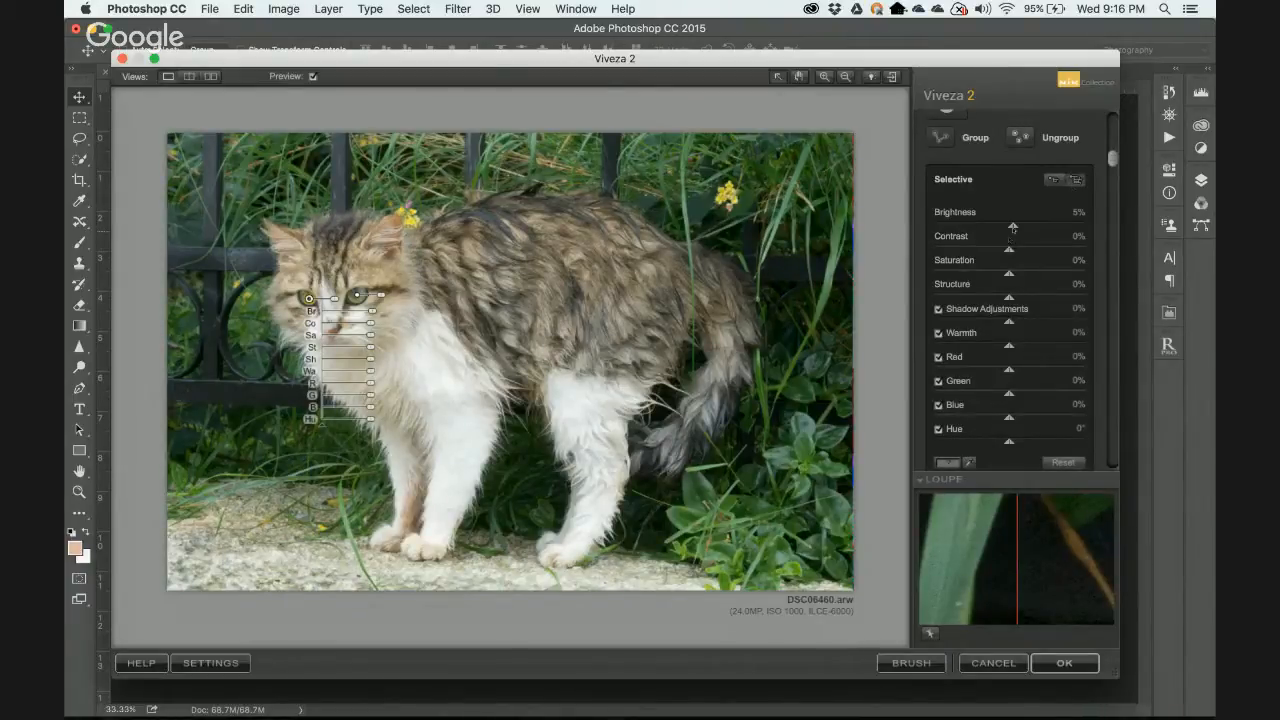
drag(1013, 228, 1009, 228)
drag(1010, 348, 1017, 347)
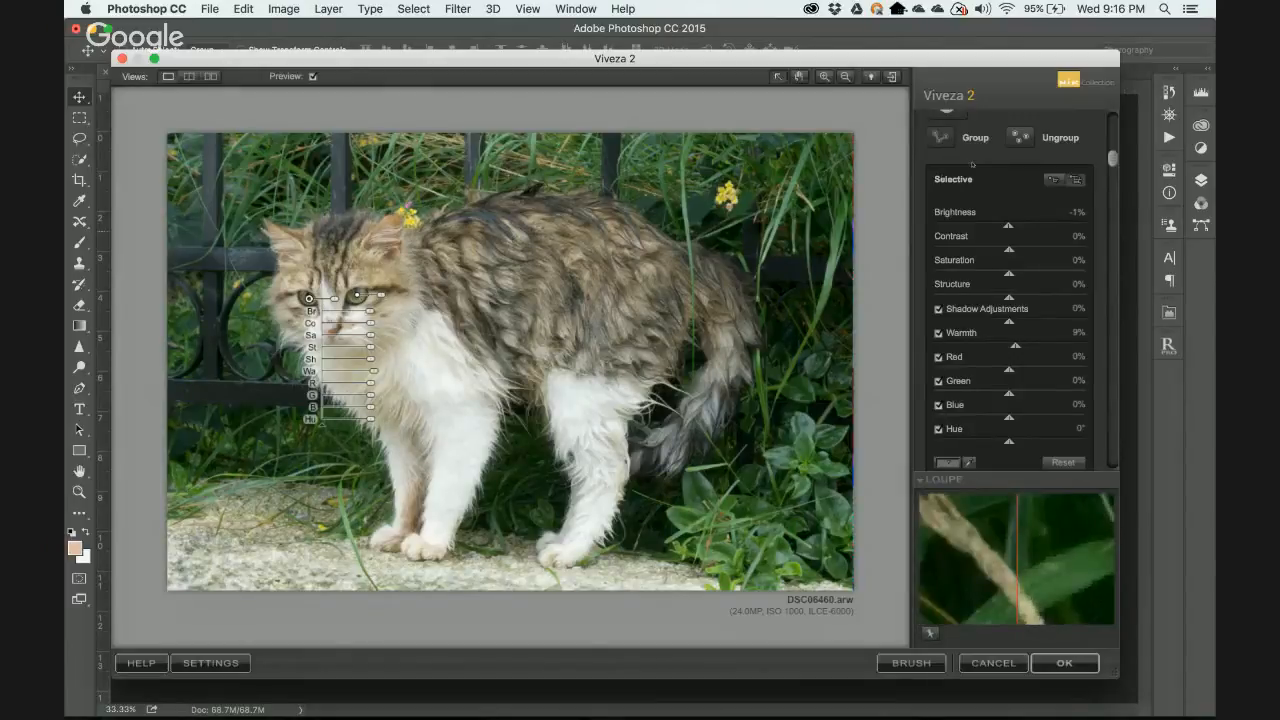
click(778, 242)
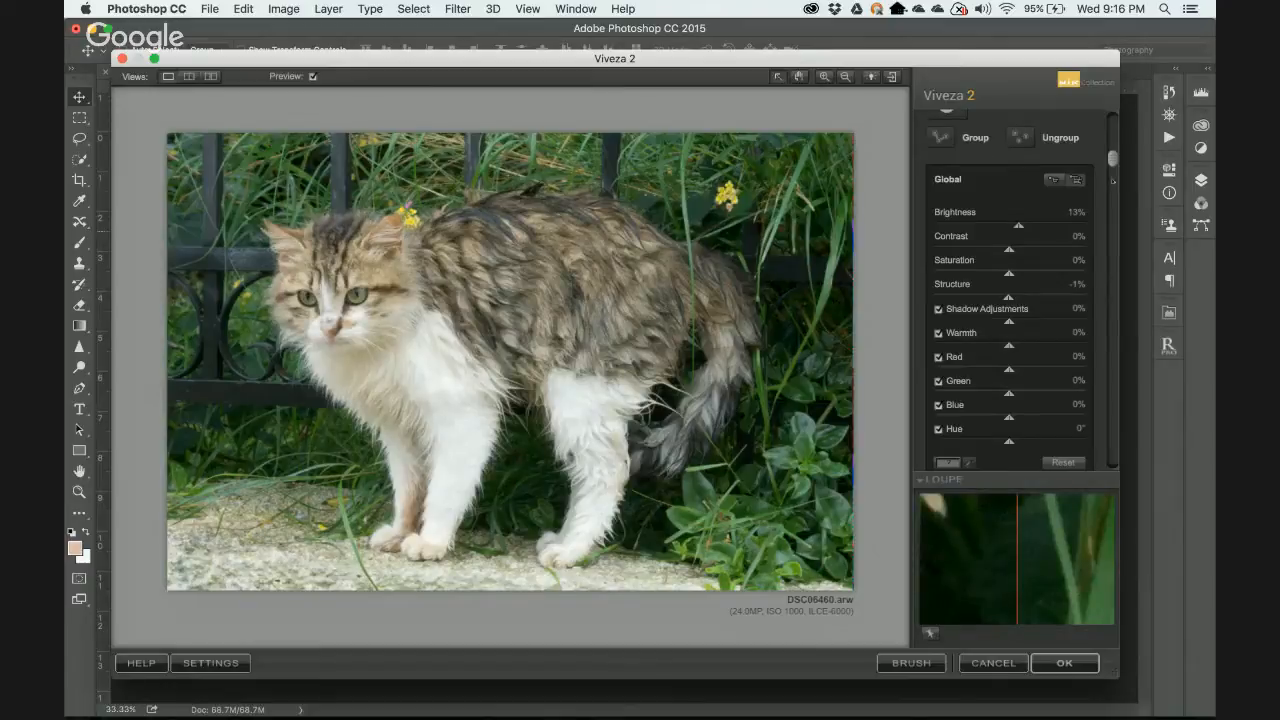
scroll(1010, 290, up, 2)
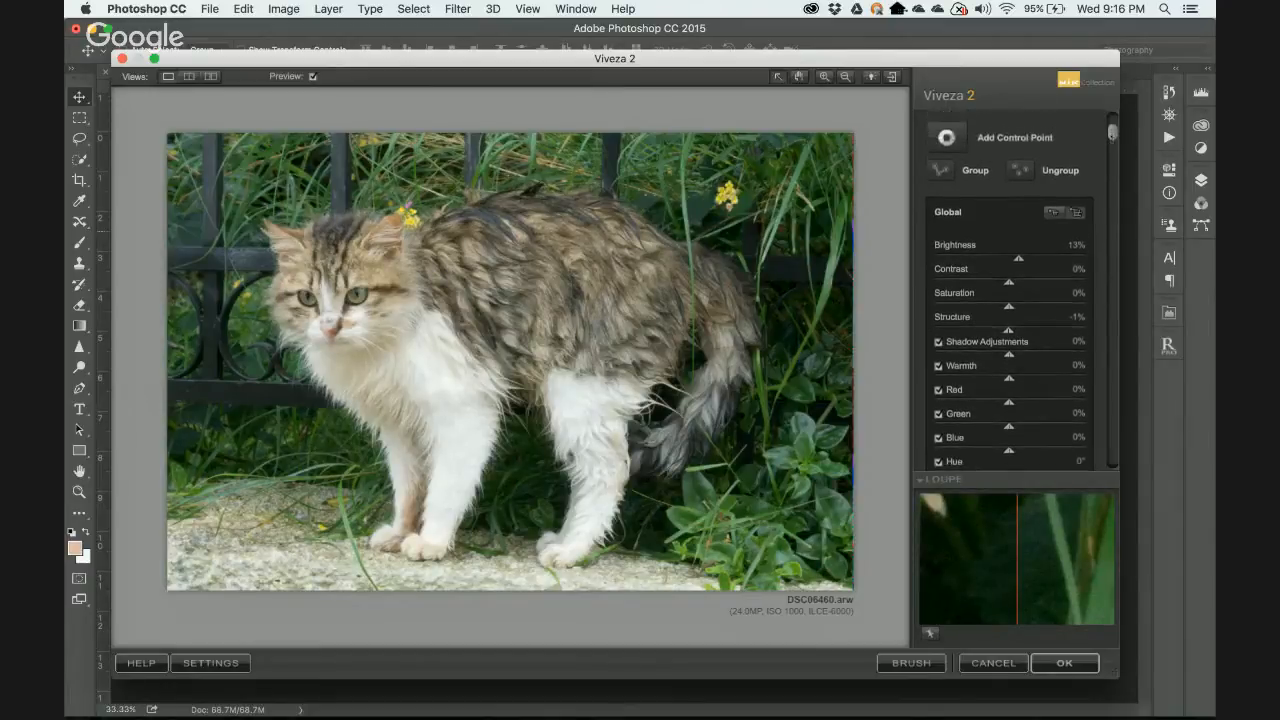
Place a control point on the fur of the cat's rear flank and set its Structure to 22%, after trying 86%.
click(946, 145)
click(548, 273)
drag(548, 273, 619, 293)
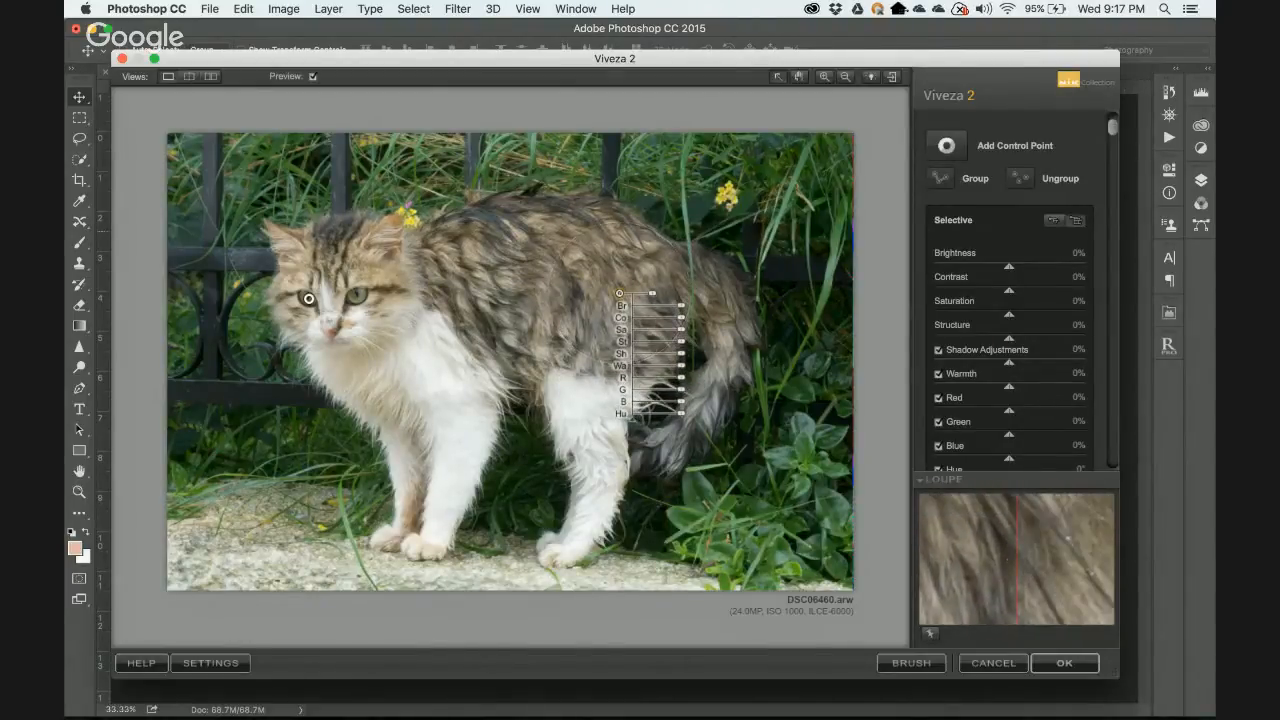
drag(681, 342, 713, 342)
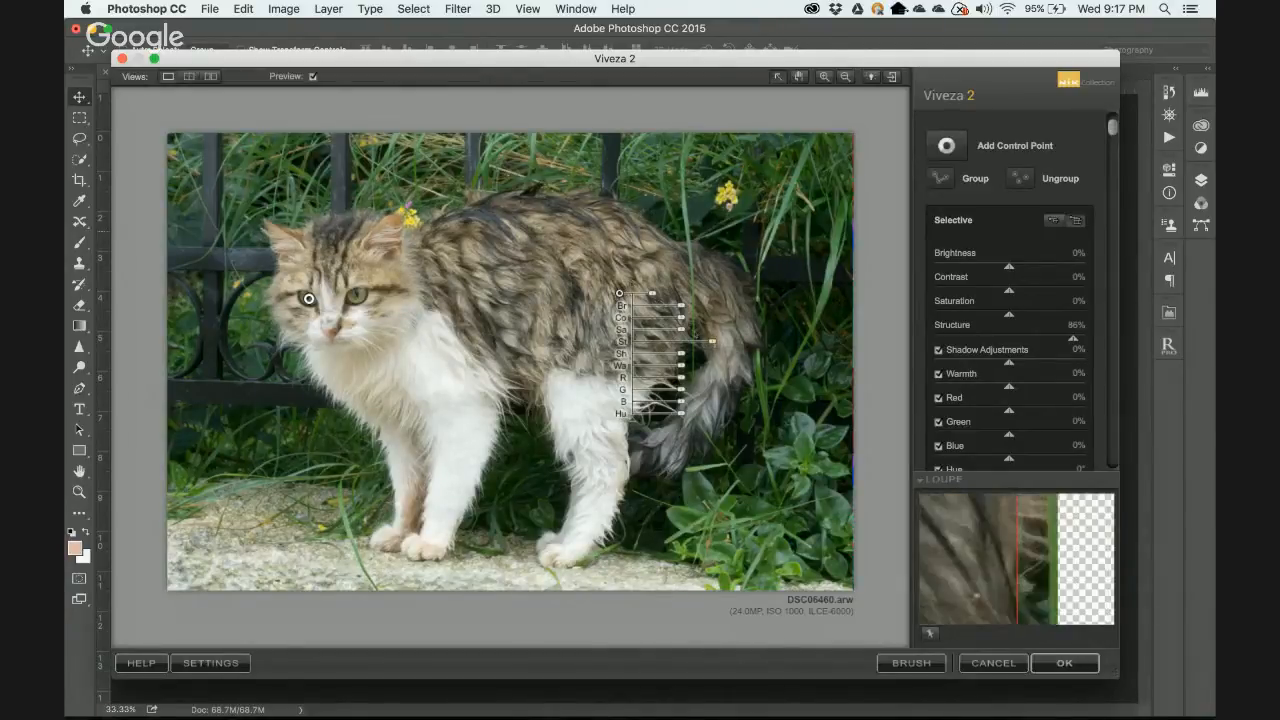
drag(713, 342, 688, 343)
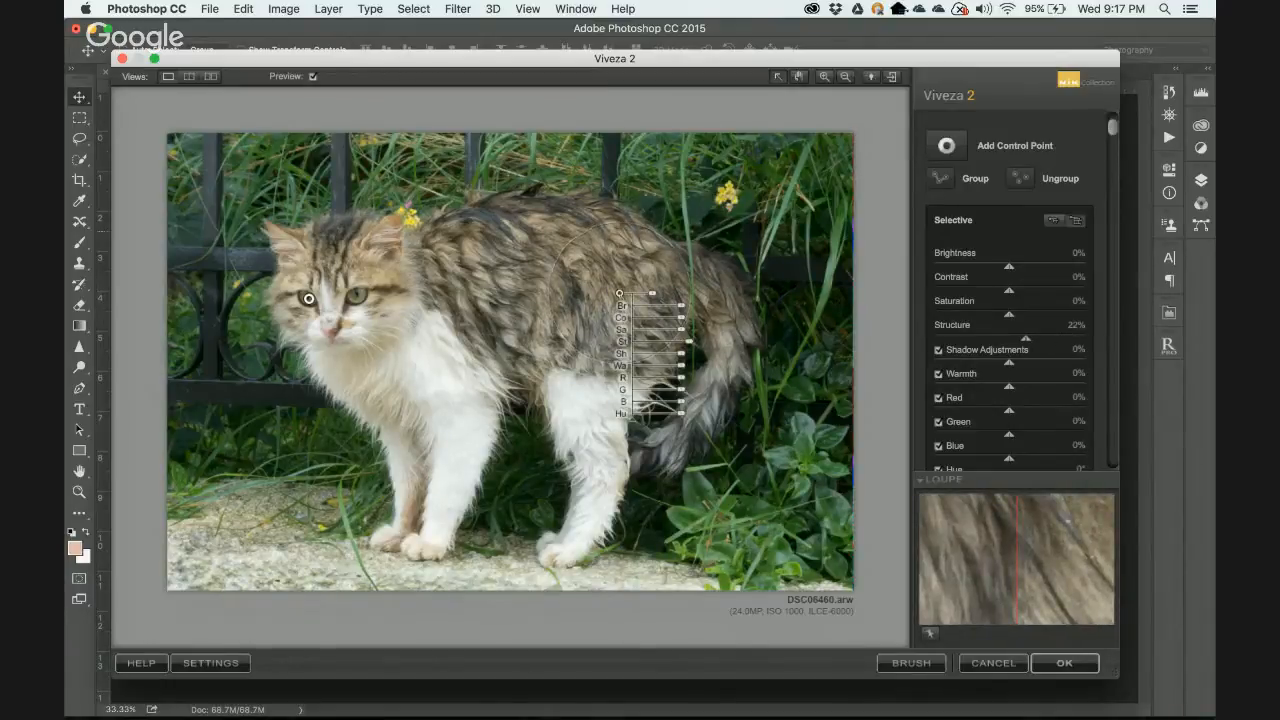
Duplicate the fur control point onto the cat's back, shoulder, chest and the area just below its mouth.
drag(619, 293, 398, 357)
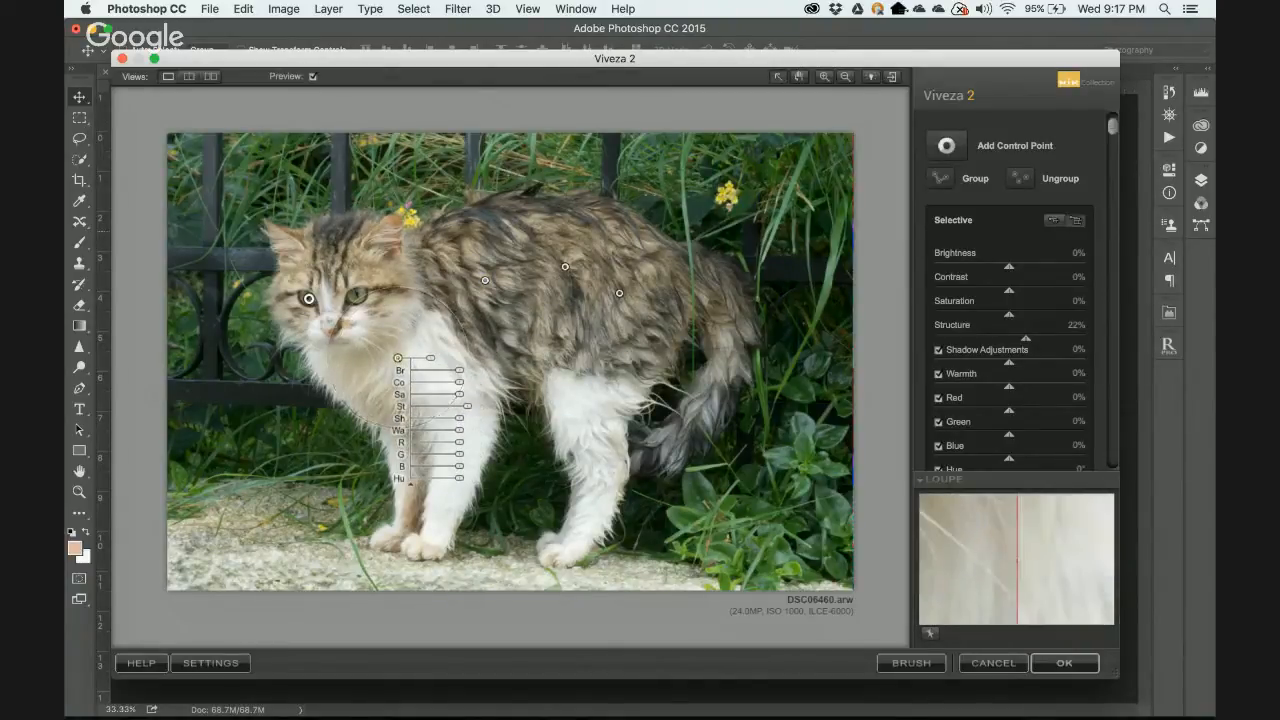
drag(398, 358, 343, 335)
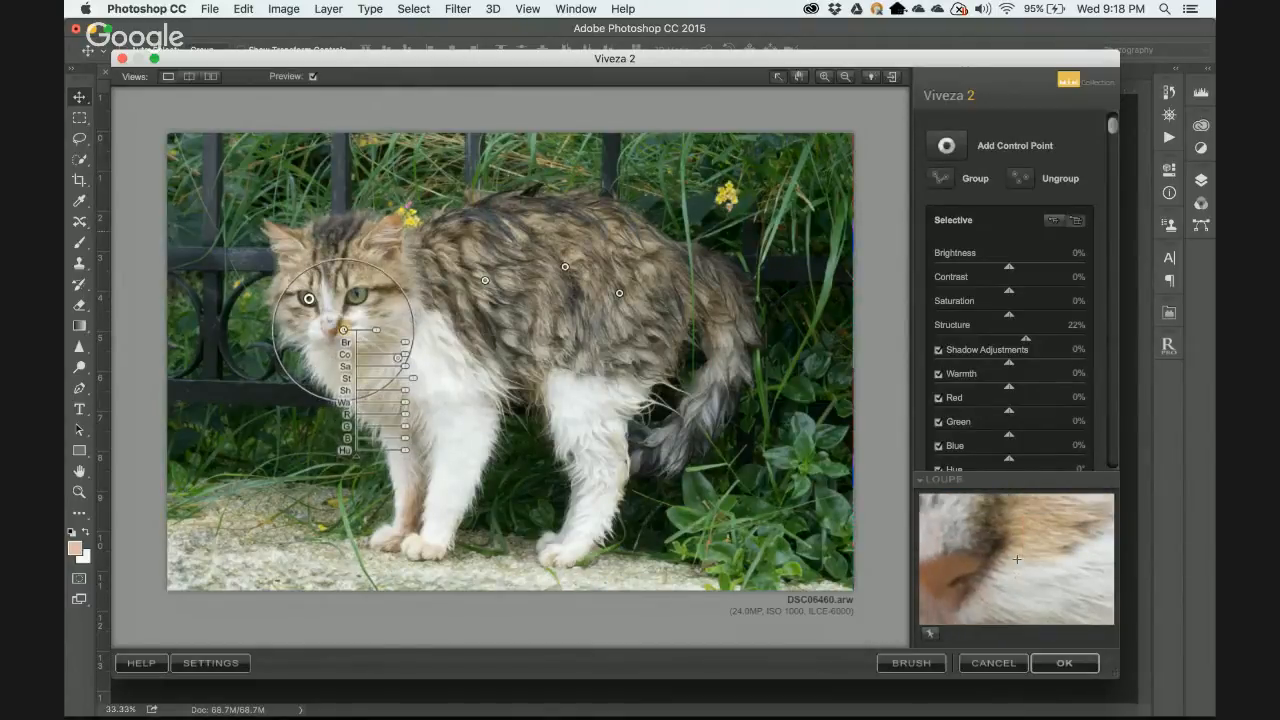
drag(343, 329, 344, 326)
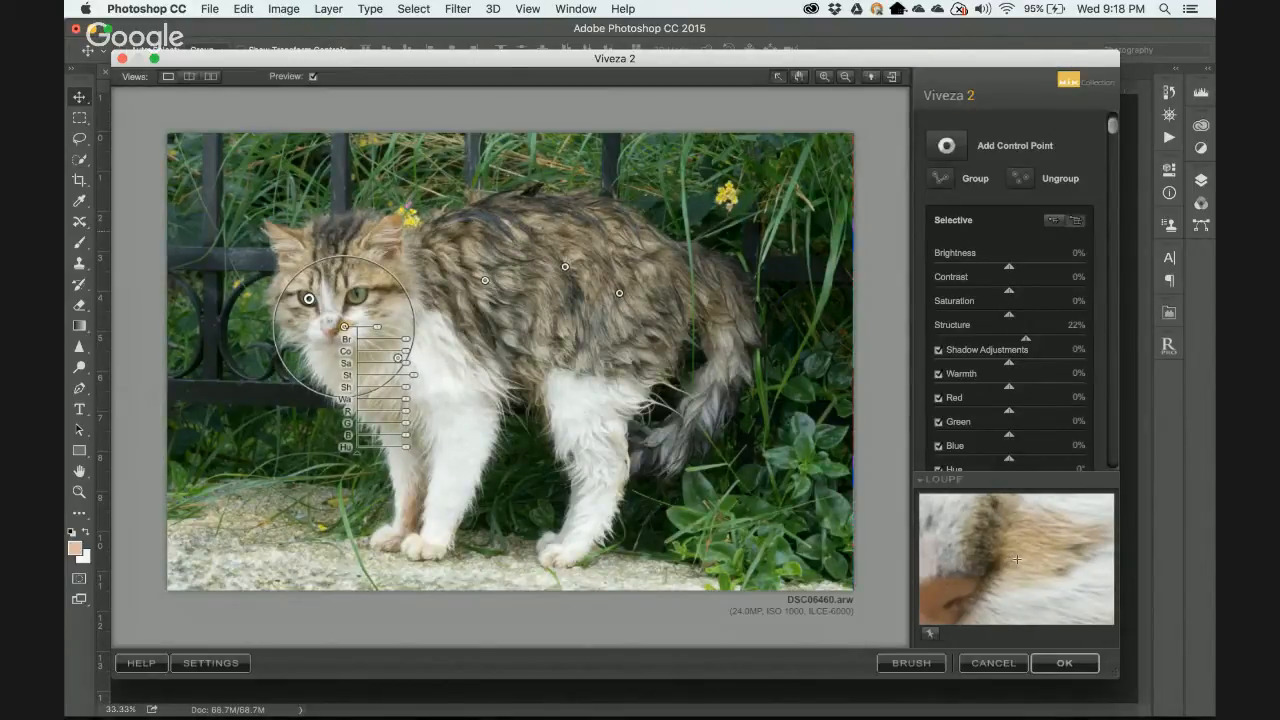
drag(343, 326, 347, 336)
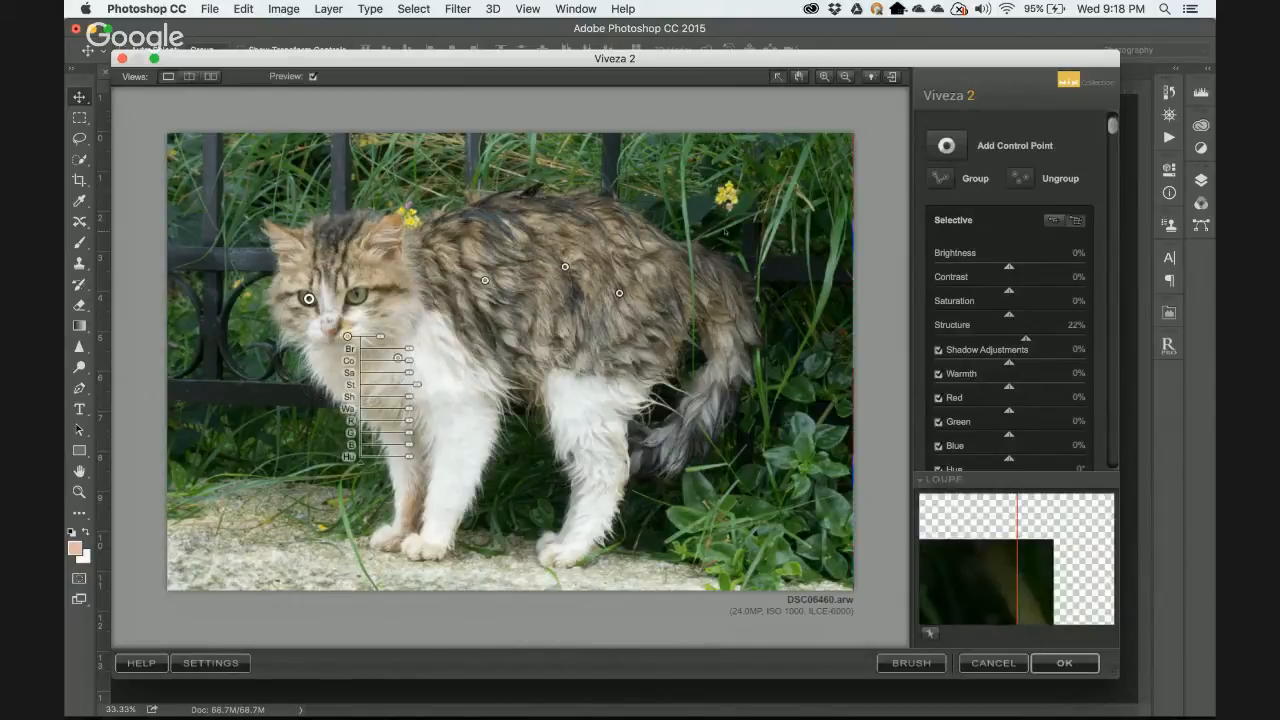
Compare the photo before and after in the split preview, moving the divider past the cat's head to the fence.
click(189, 76)
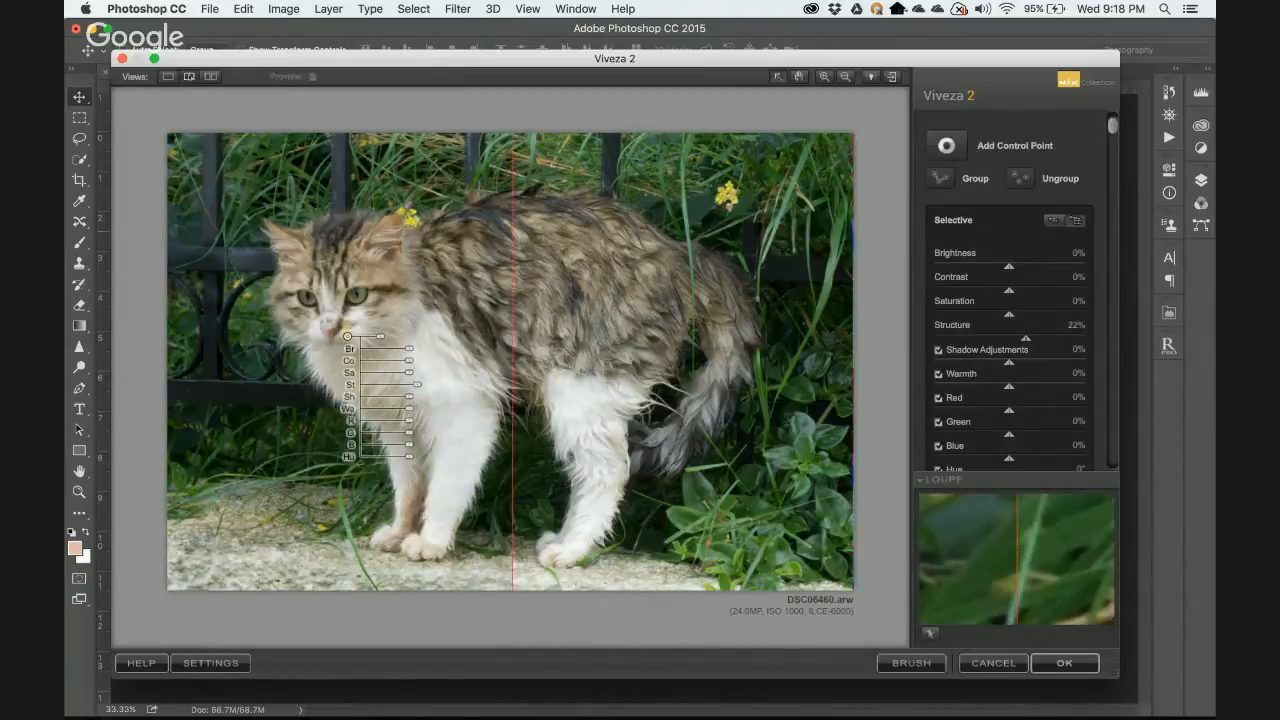
drag(517, 91, 207, 91)
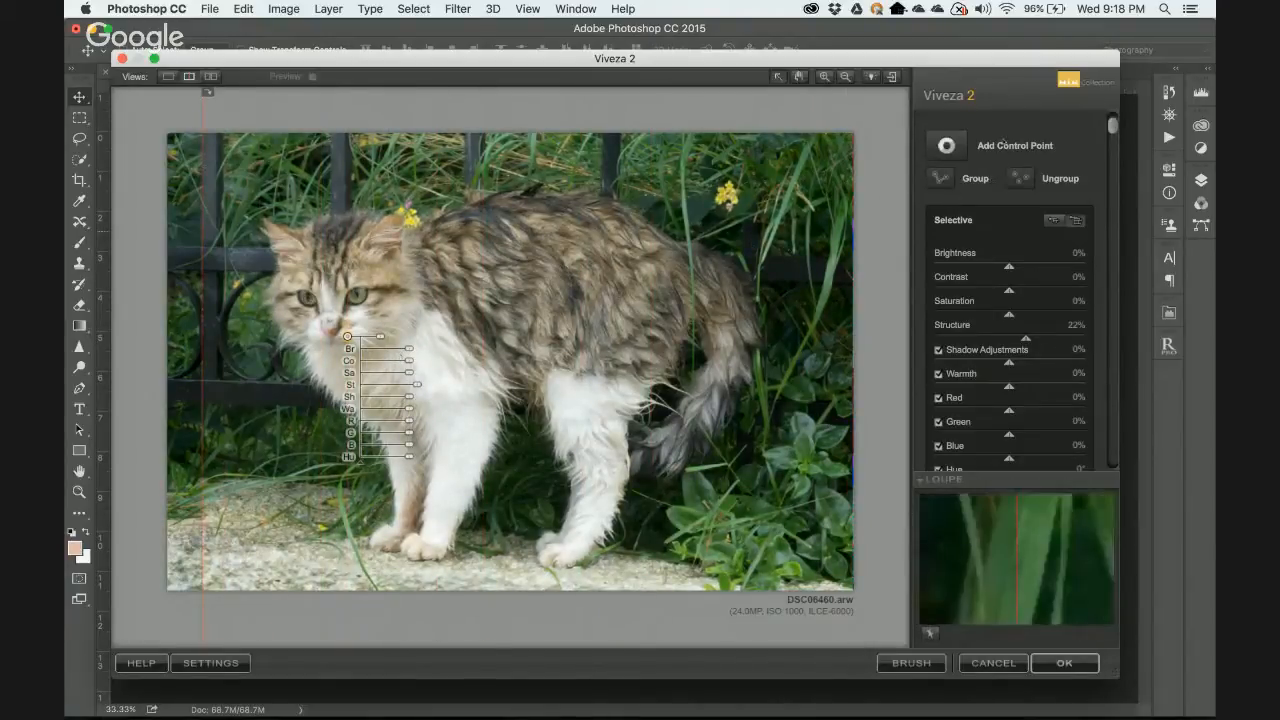
Deselect the control point, set the global Shadow Adjustments to -23% and apply the Viveza 2 filter to the photo.
click(398, 357)
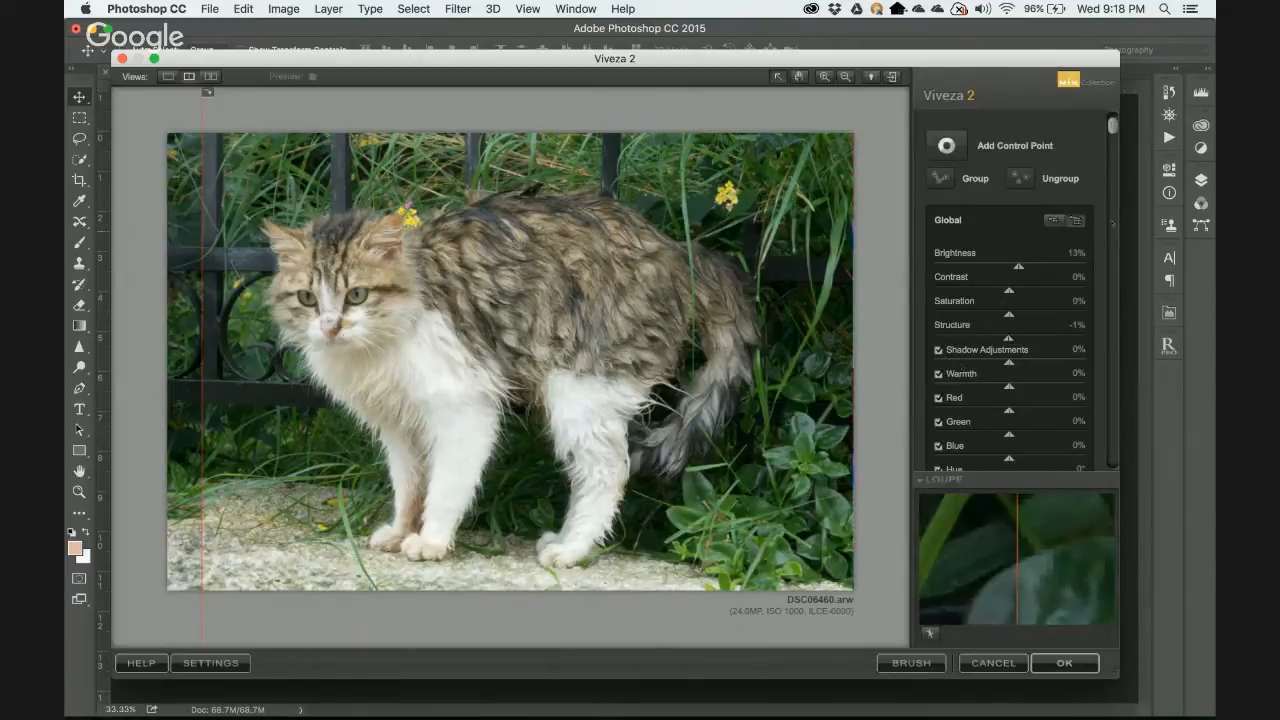
drag(1112, 125, 1113, 177)
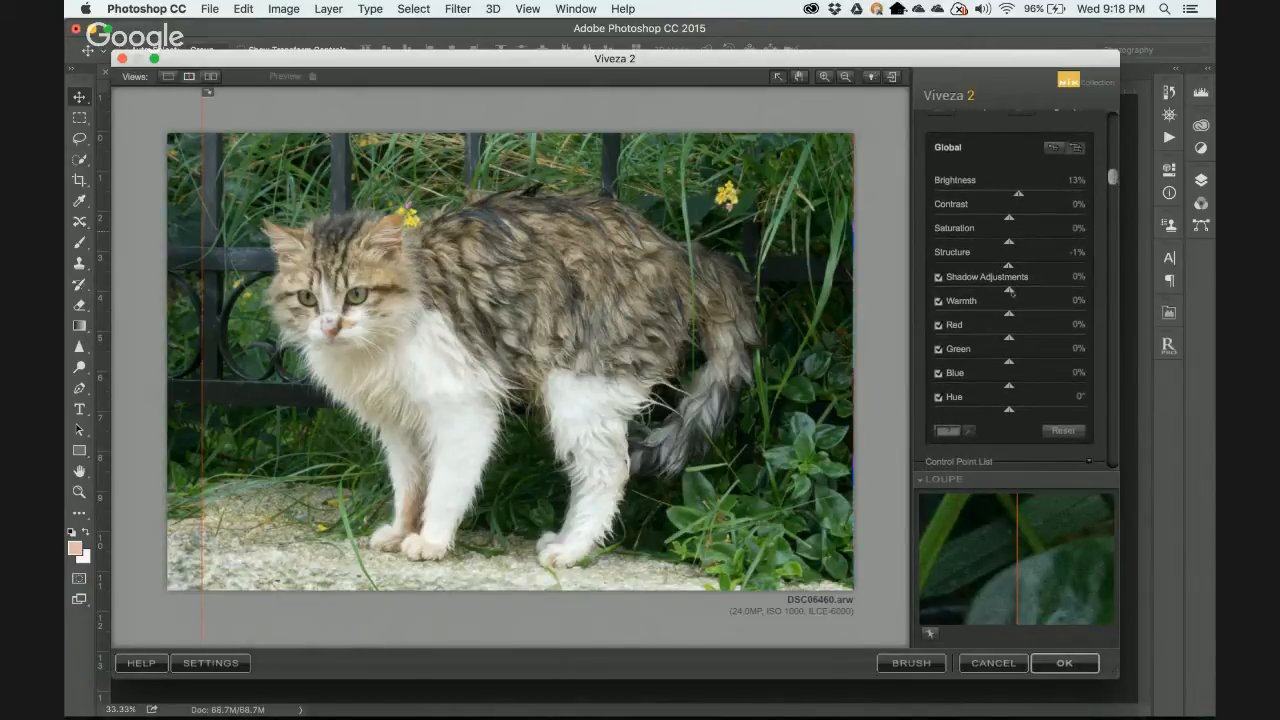
drag(1011, 292, 995, 299)
click(1056, 666)
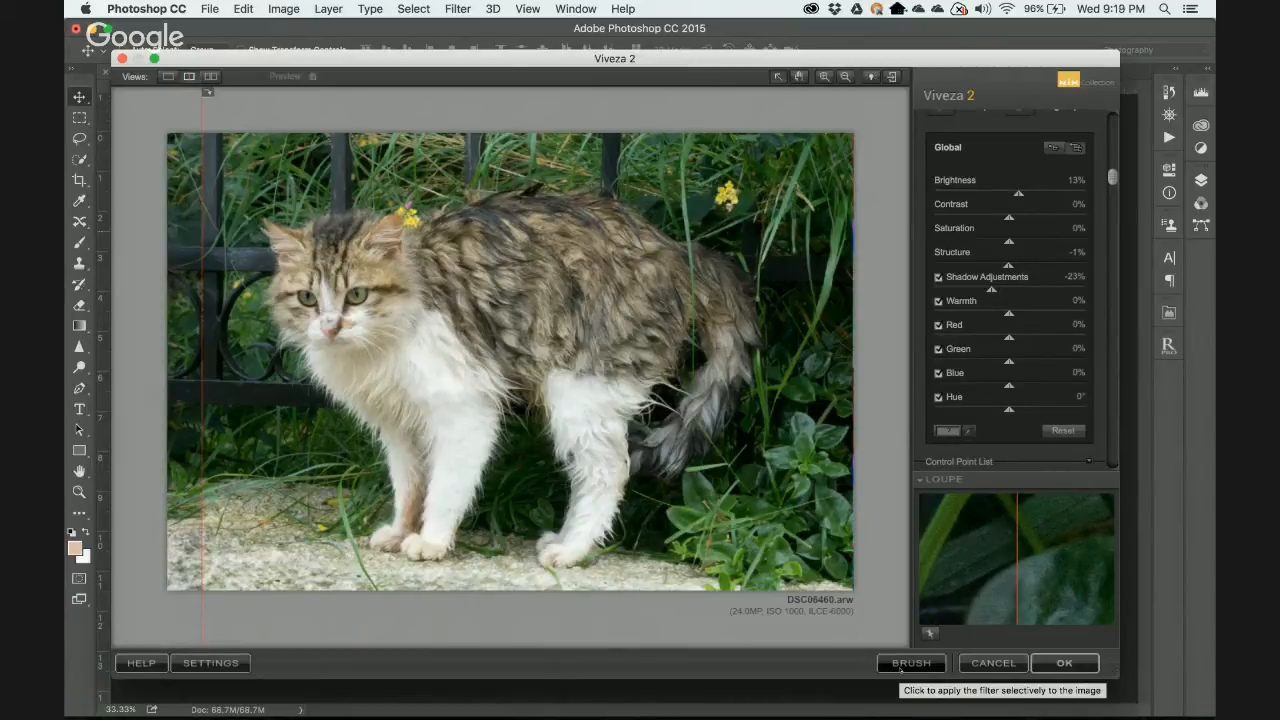
click(1065, 663)
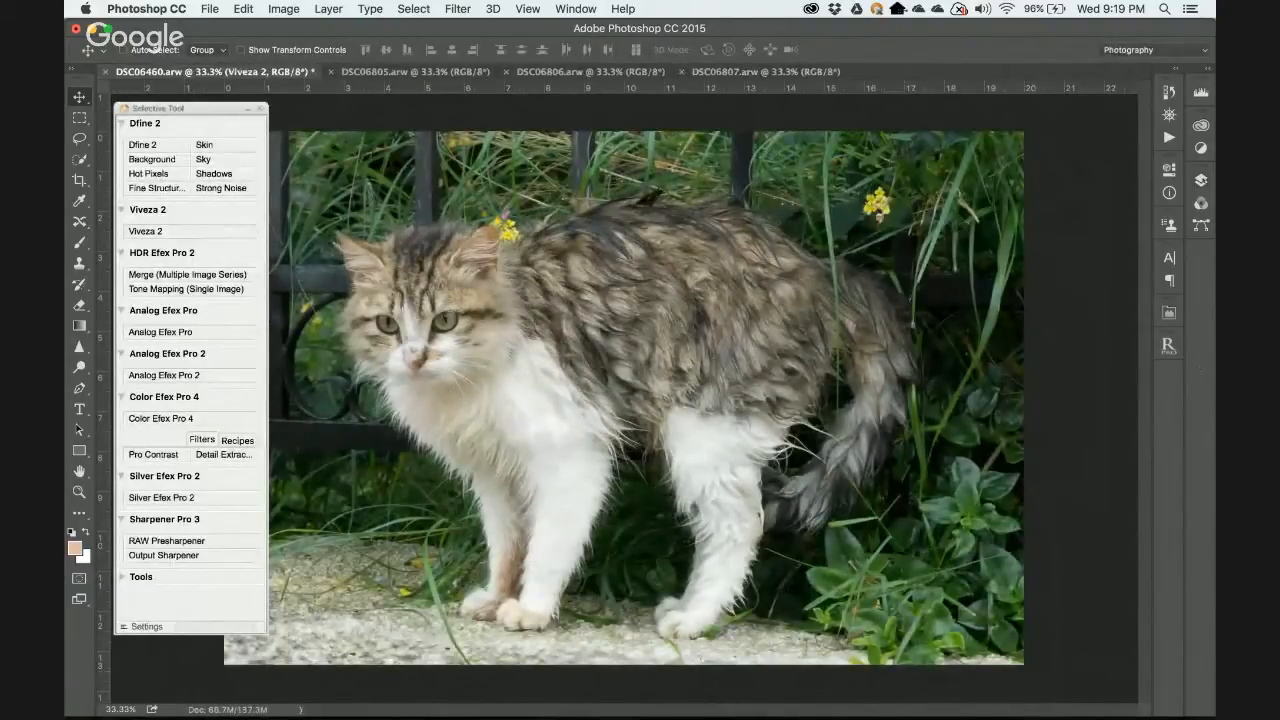
Show the document's layers and compare the photo with the Viveza 2 layer hidden and shown.
click(1201, 180)
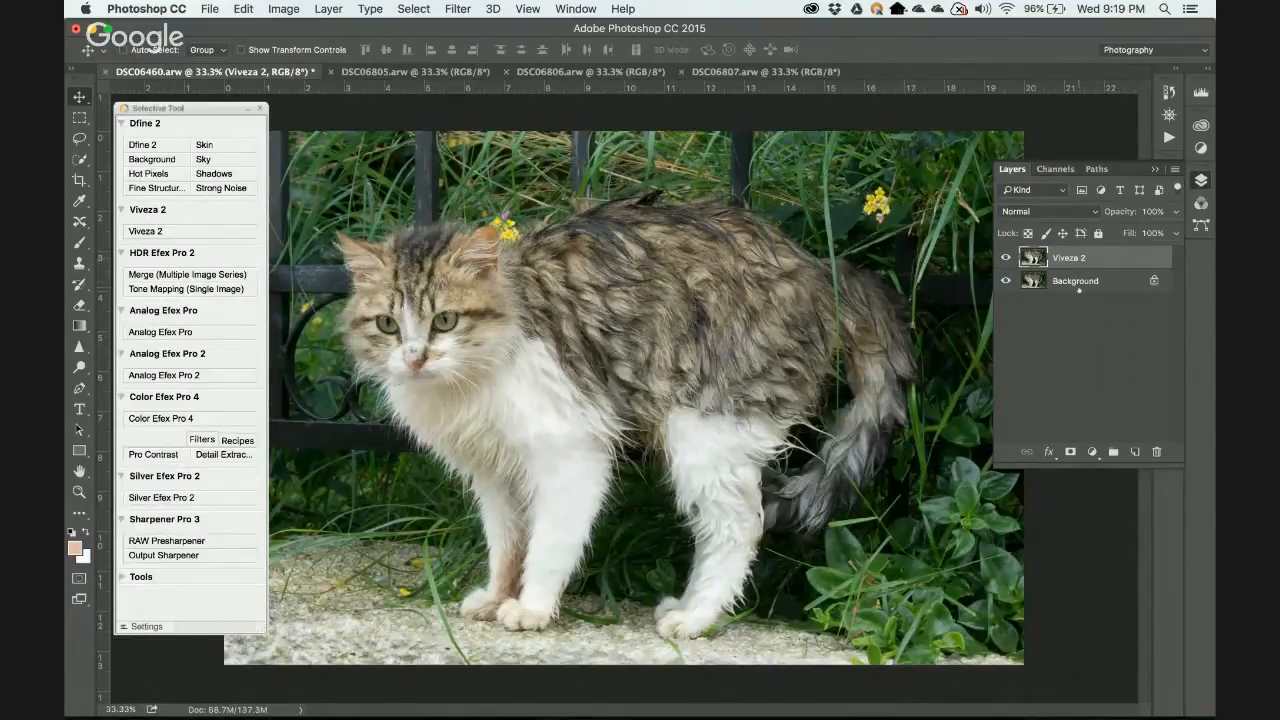
click(1079, 288)
click(1070, 258)
click(1006, 258)
click(1006, 258)
Inspect the Viveza 2 layer's opacity control, keeping it at 100%.
click(1176, 212)
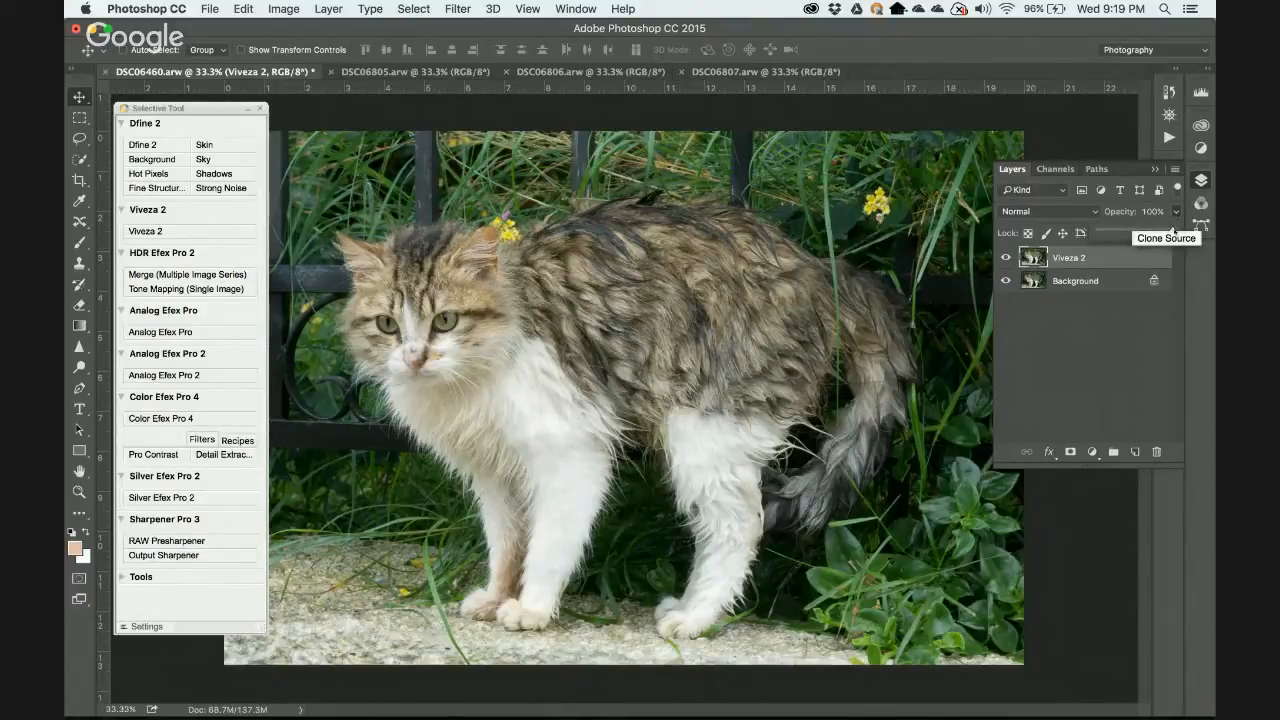
mouse_move(1172, 231)
mouse_down()
mouse_move(1147, 231)
mouse_move(1173, 231)
mouse_up()
click(1069, 281)
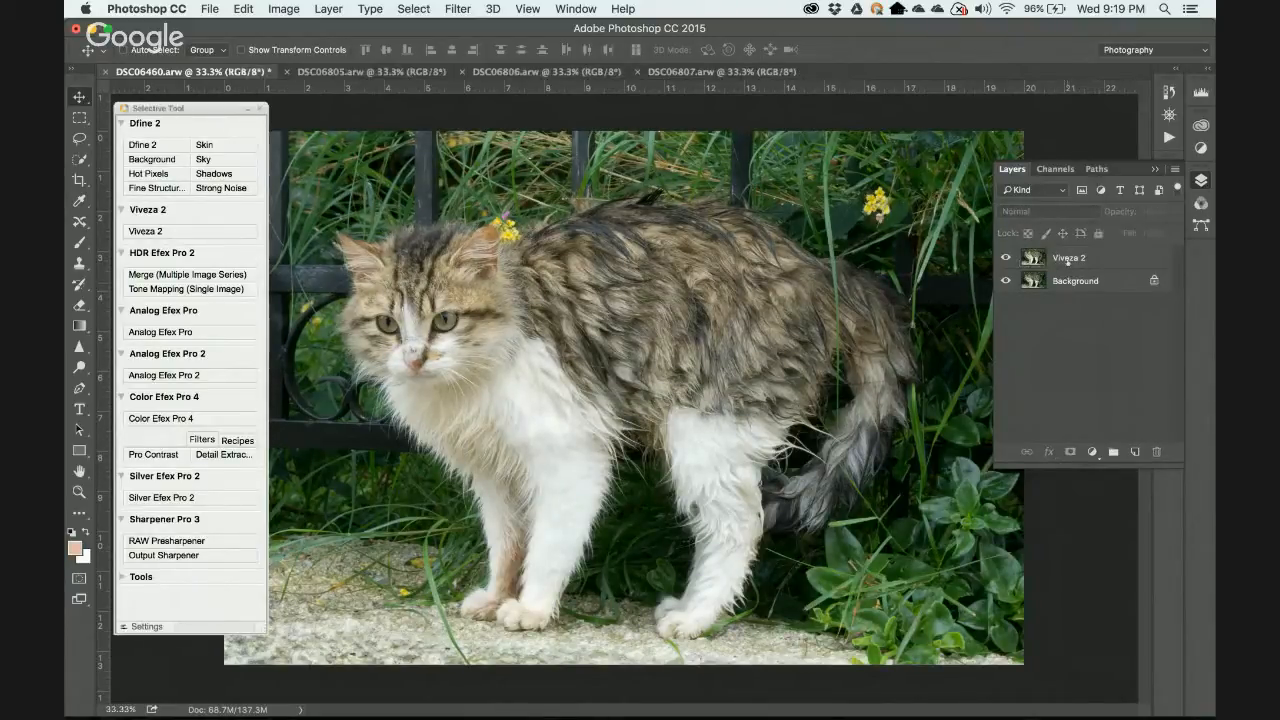
Select the Viveza 2 layer and open it in Silver Efex Pro 2.
click(1068, 262)
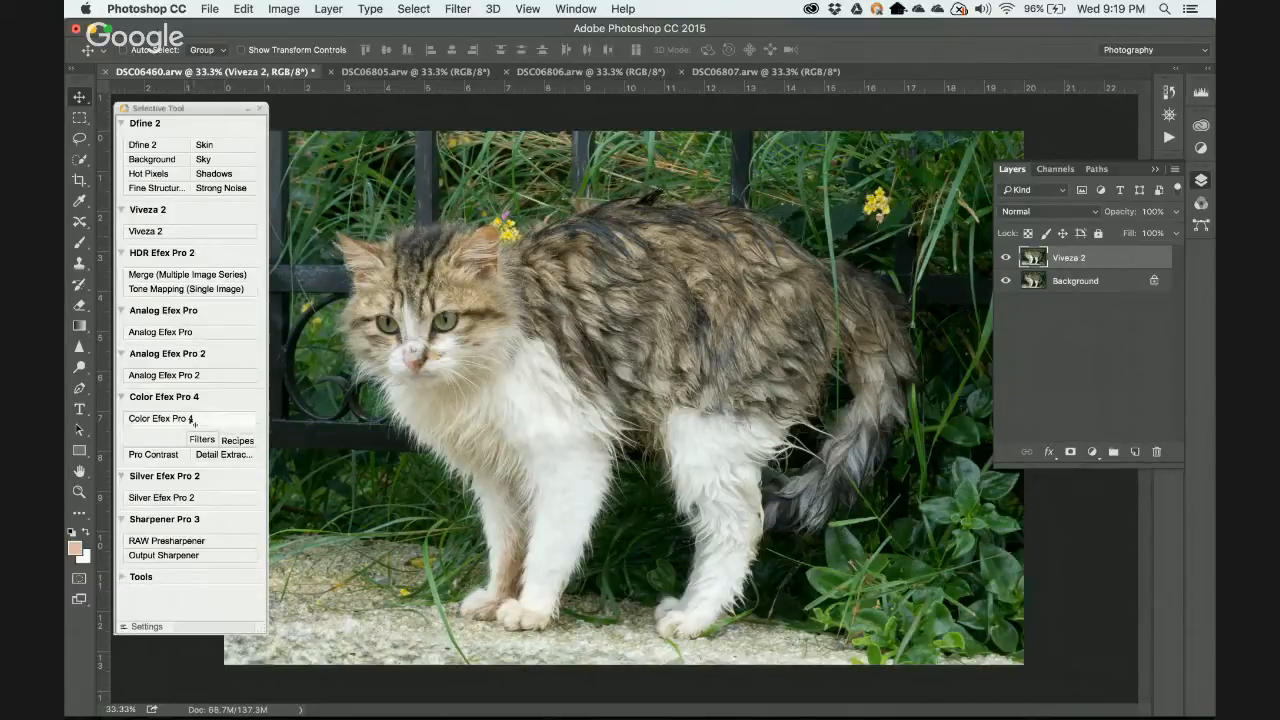
click(170, 497)
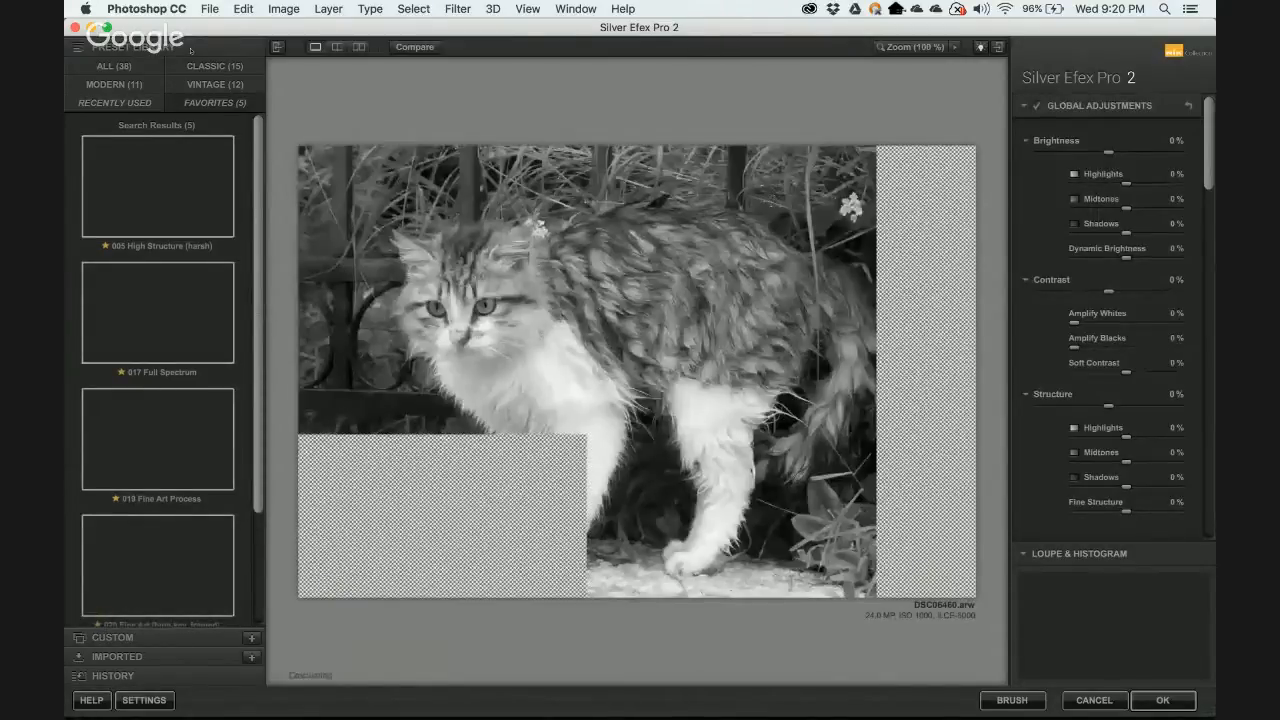
Hide and reshow the preset browser, view the edit history and return to the preset library.
click(277, 47)
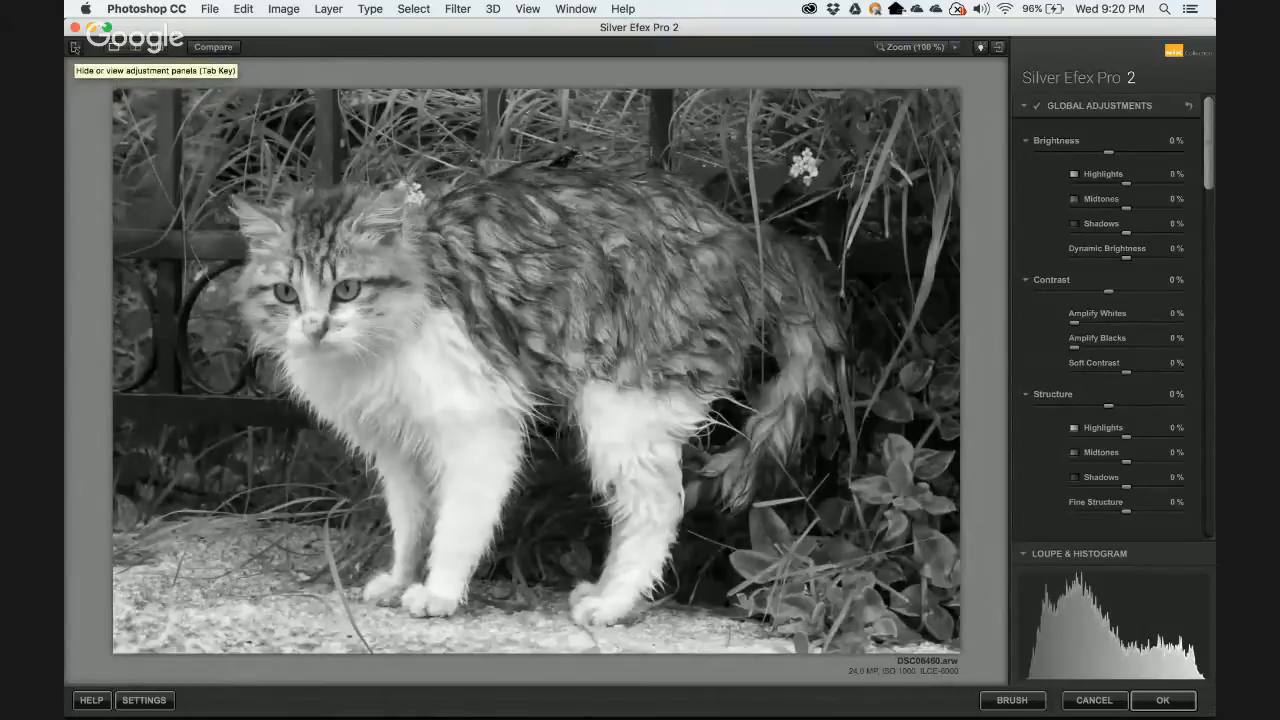
click(75, 47)
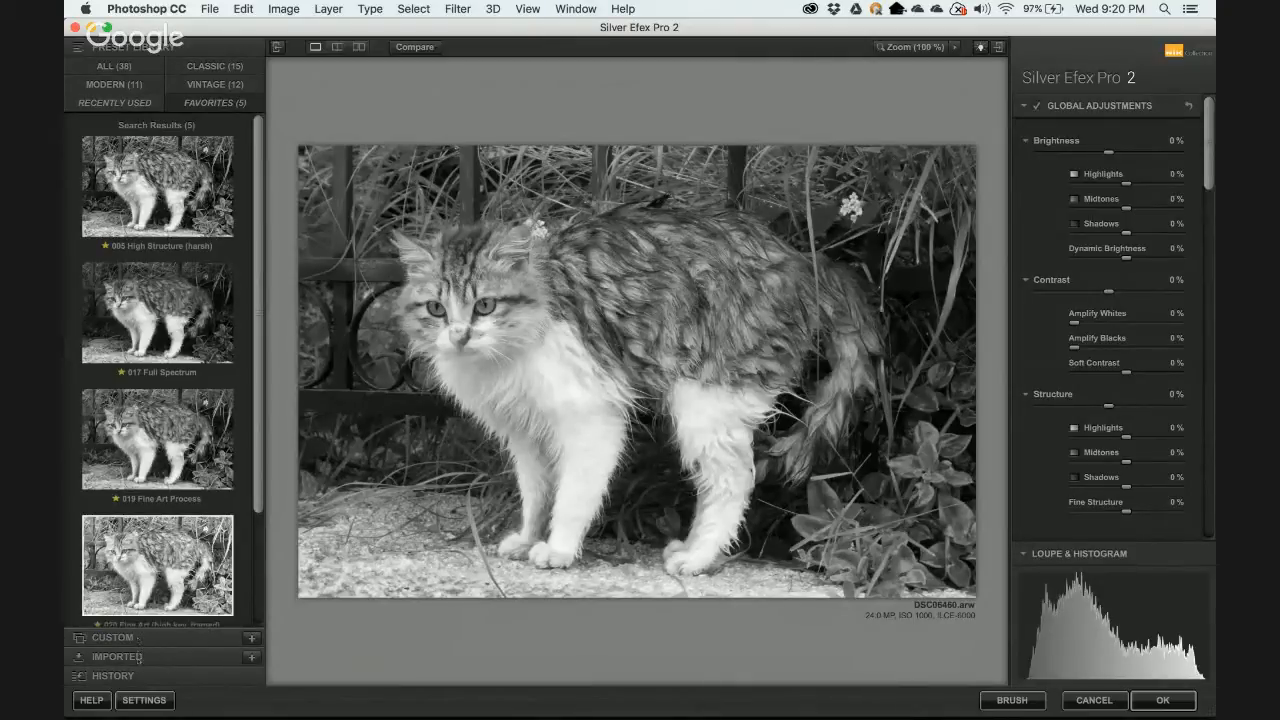
click(113, 676)
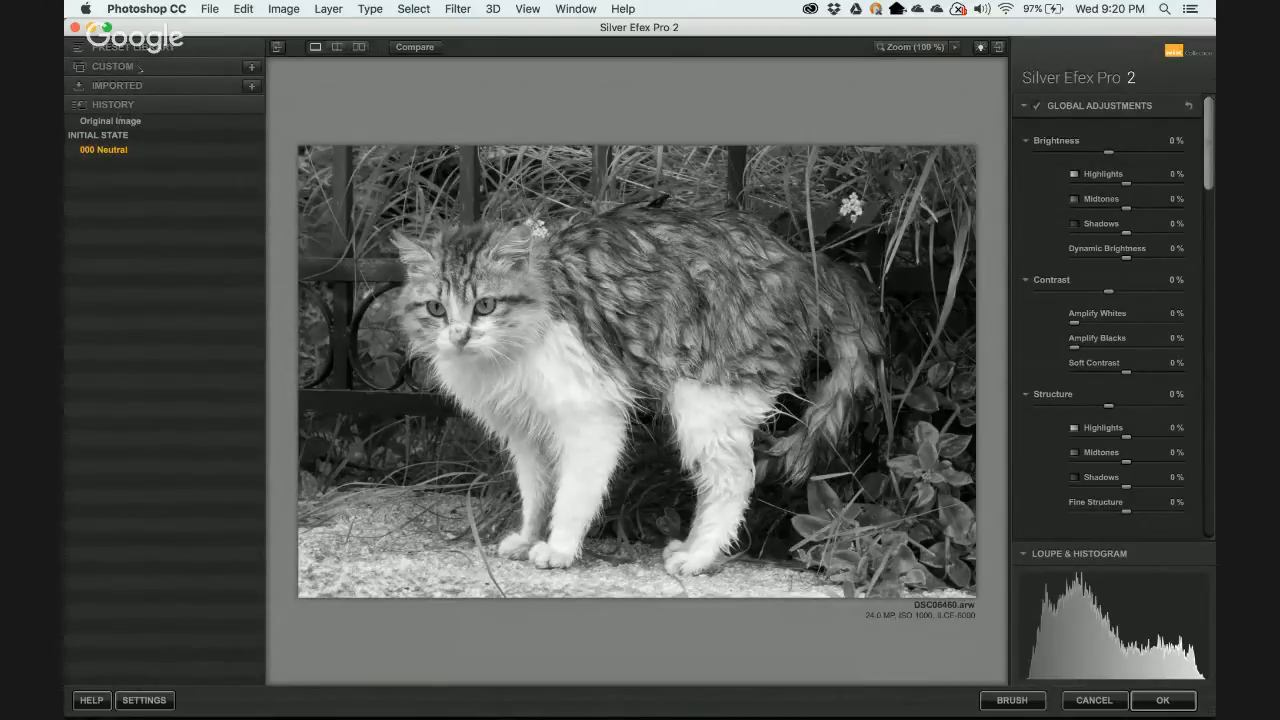
click(153, 49)
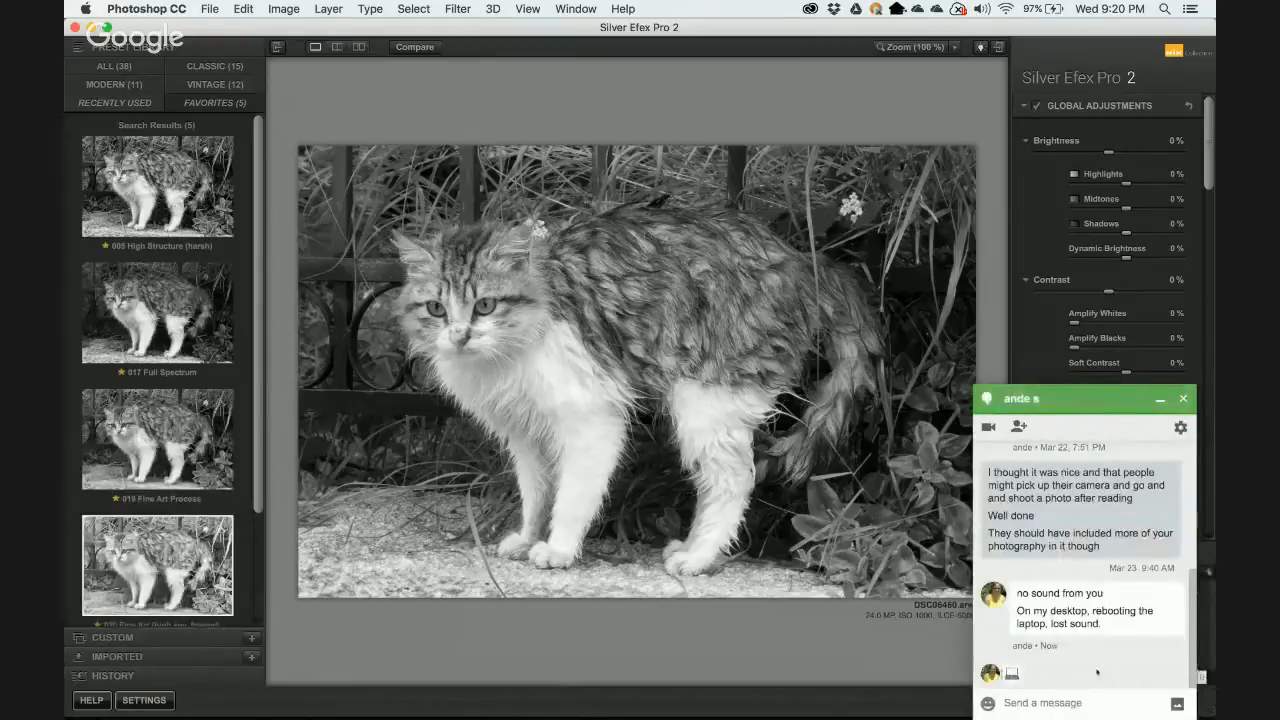
Close the chat pop-up and switch from the Google Hangouts window back to Silver Efex Pro 2.
click(1160, 472)
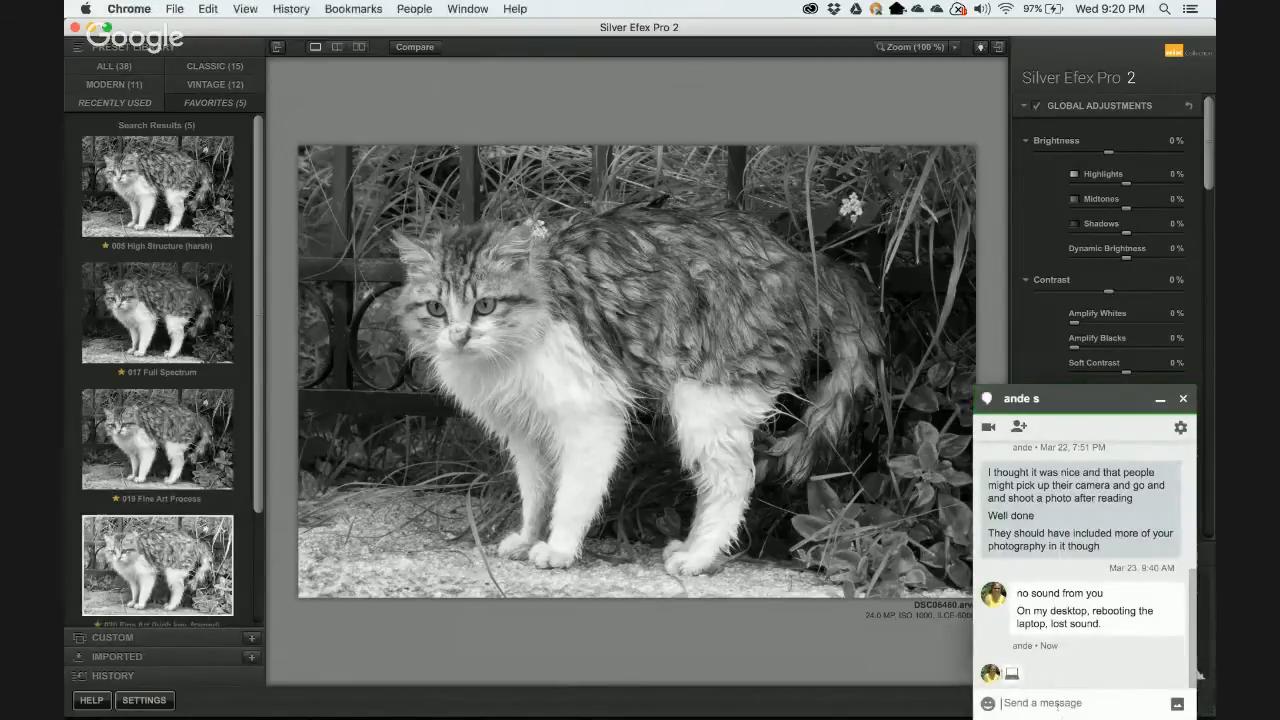
click(1183, 398)
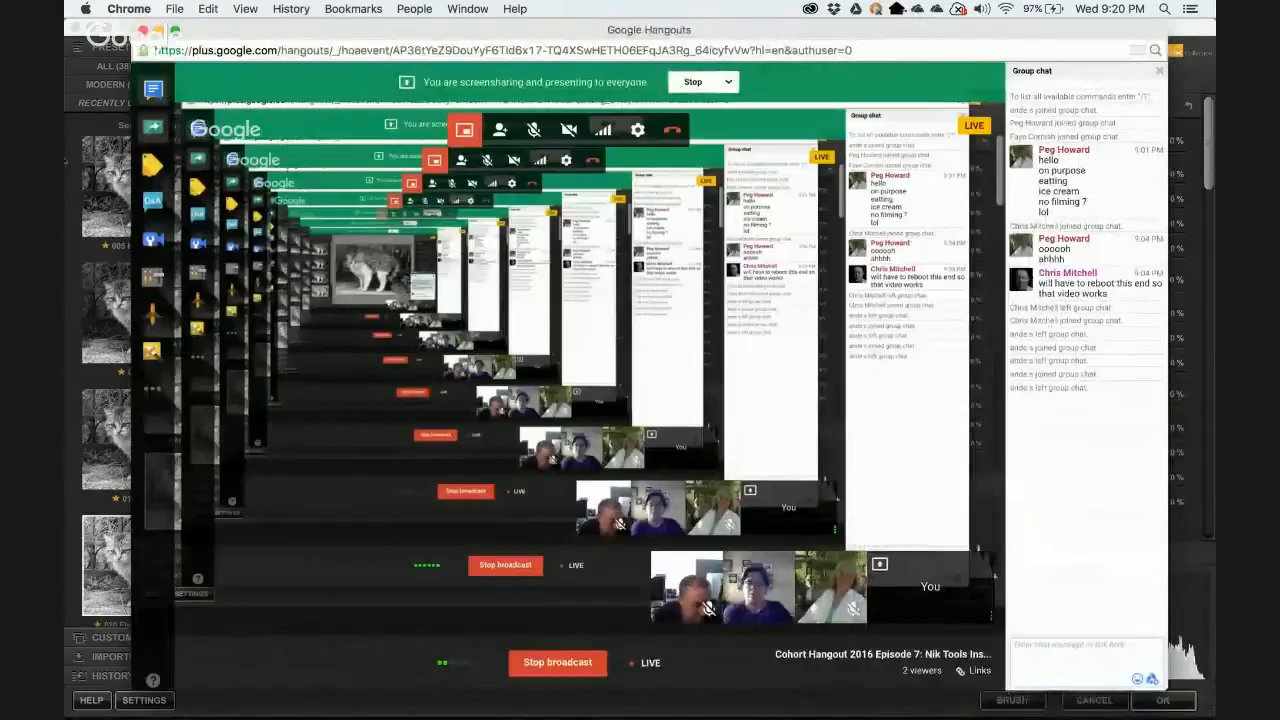
click(66, 161)
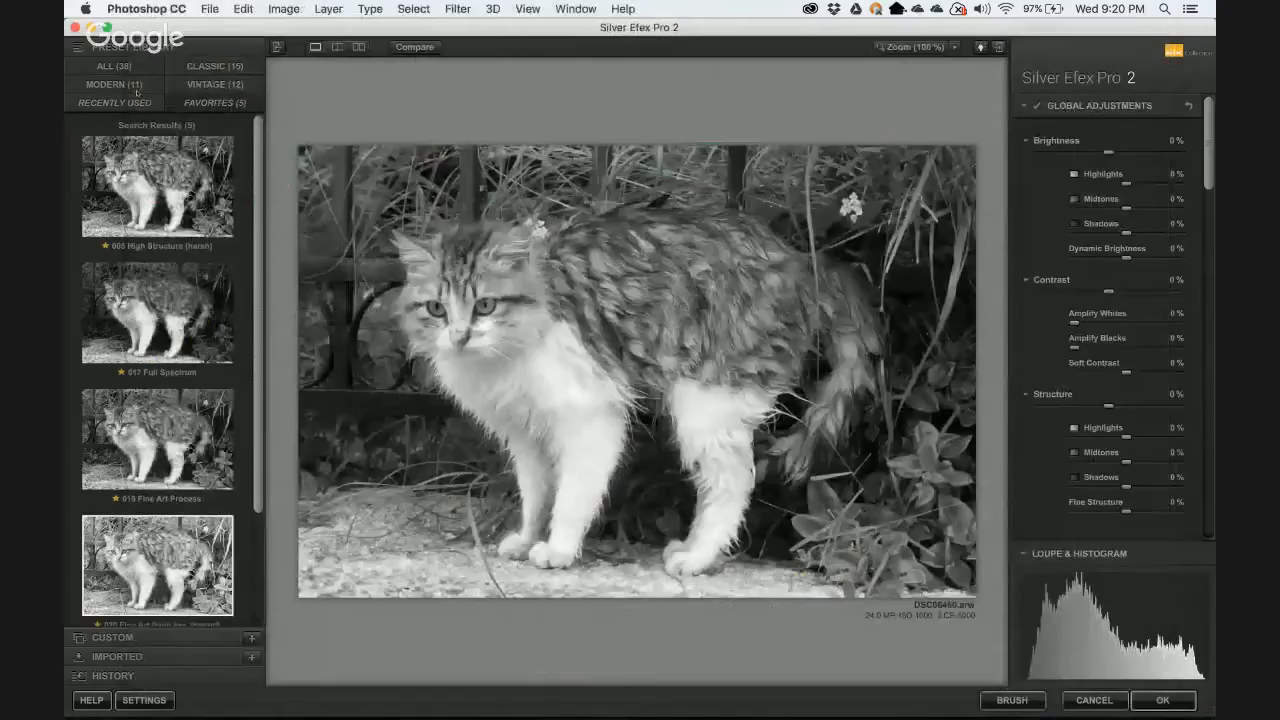
Browse the Modern, Classic, Vintage and Favorites preset categories.
click(119, 85)
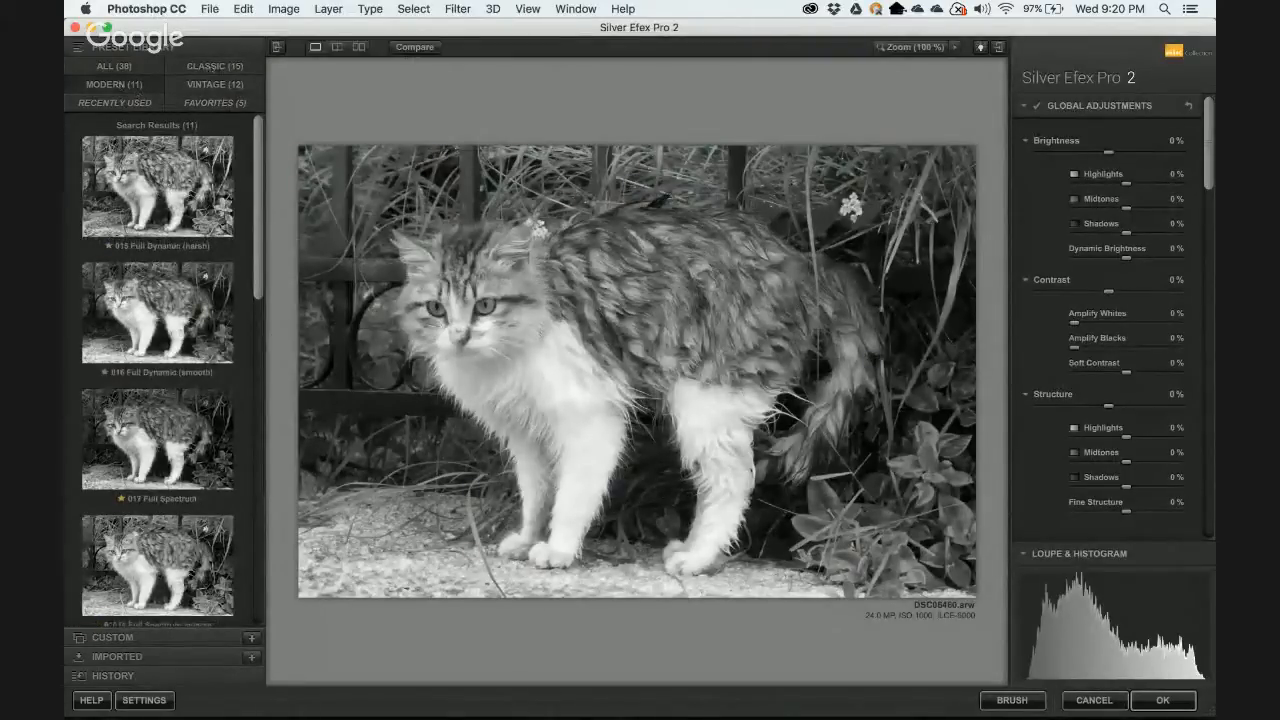
click(213, 68)
click(213, 83)
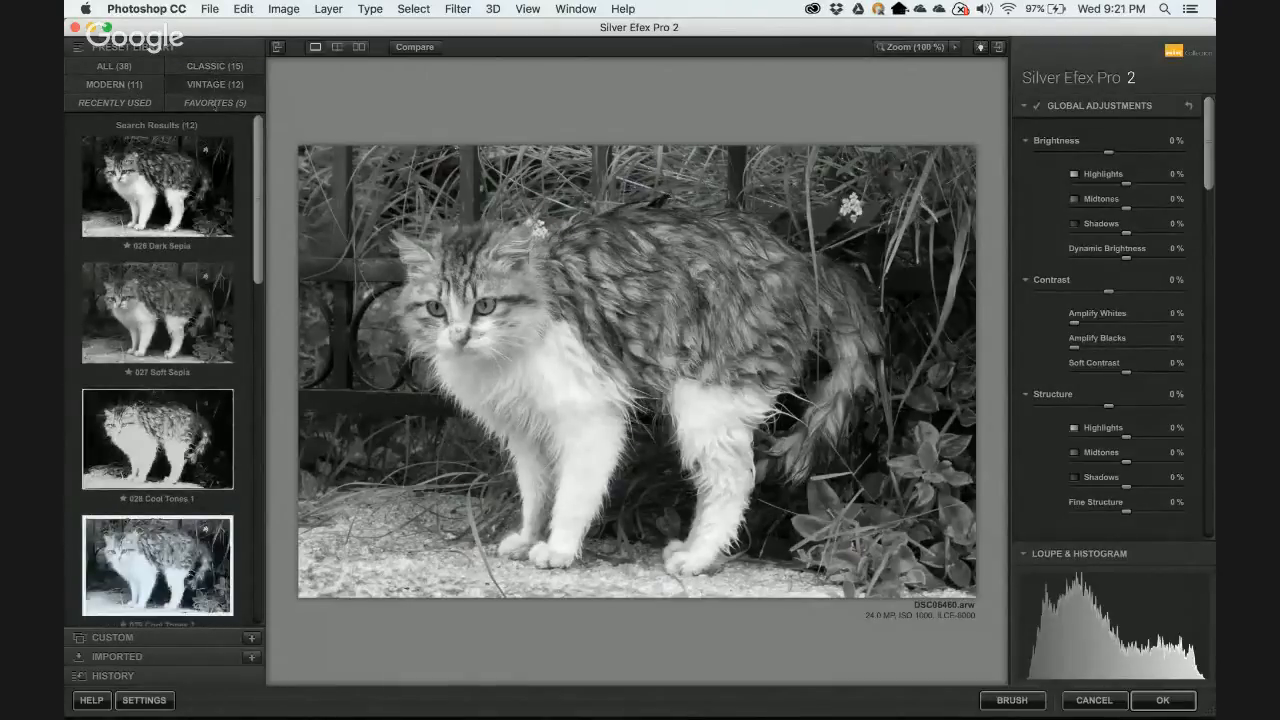
click(213, 103)
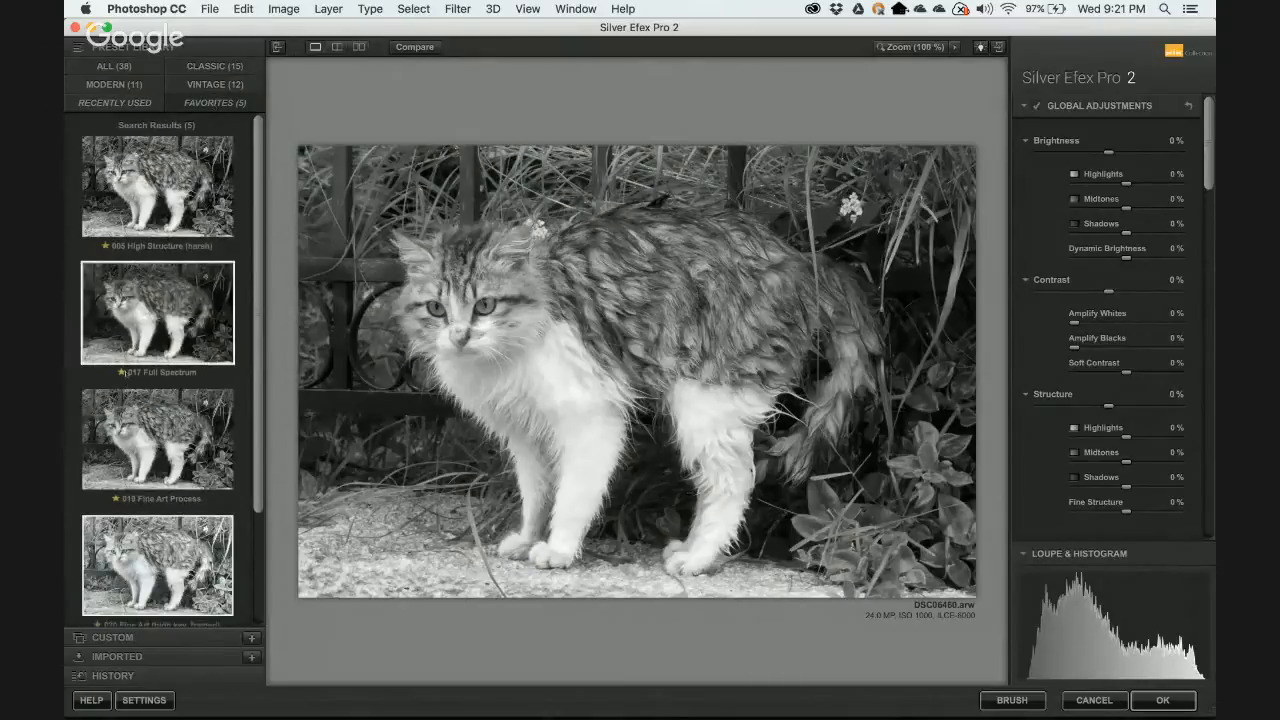
scroll(157, 380, down, 2)
scroll(157, 420, down, 2)
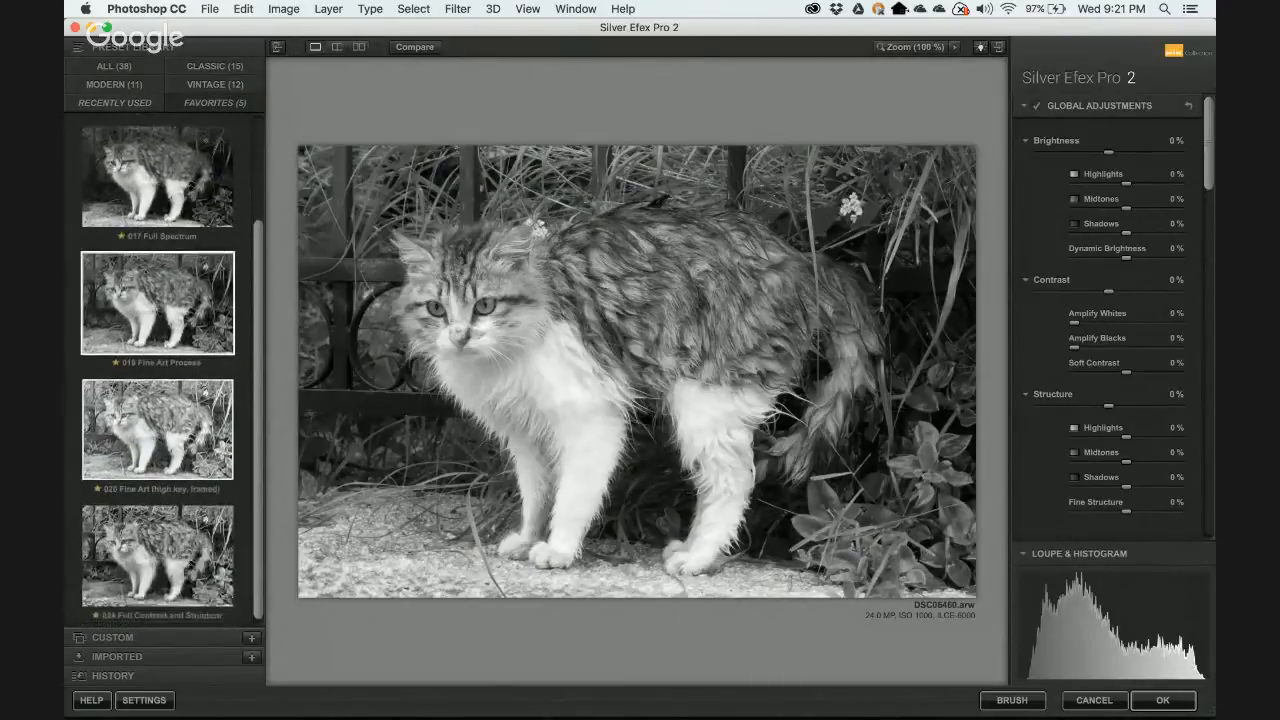
Find the 006 High Structure (smooth) preset among all presets, add it to the favorites and list the favorite presets.
click(124, 66)
scroll(157, 370, down, 5)
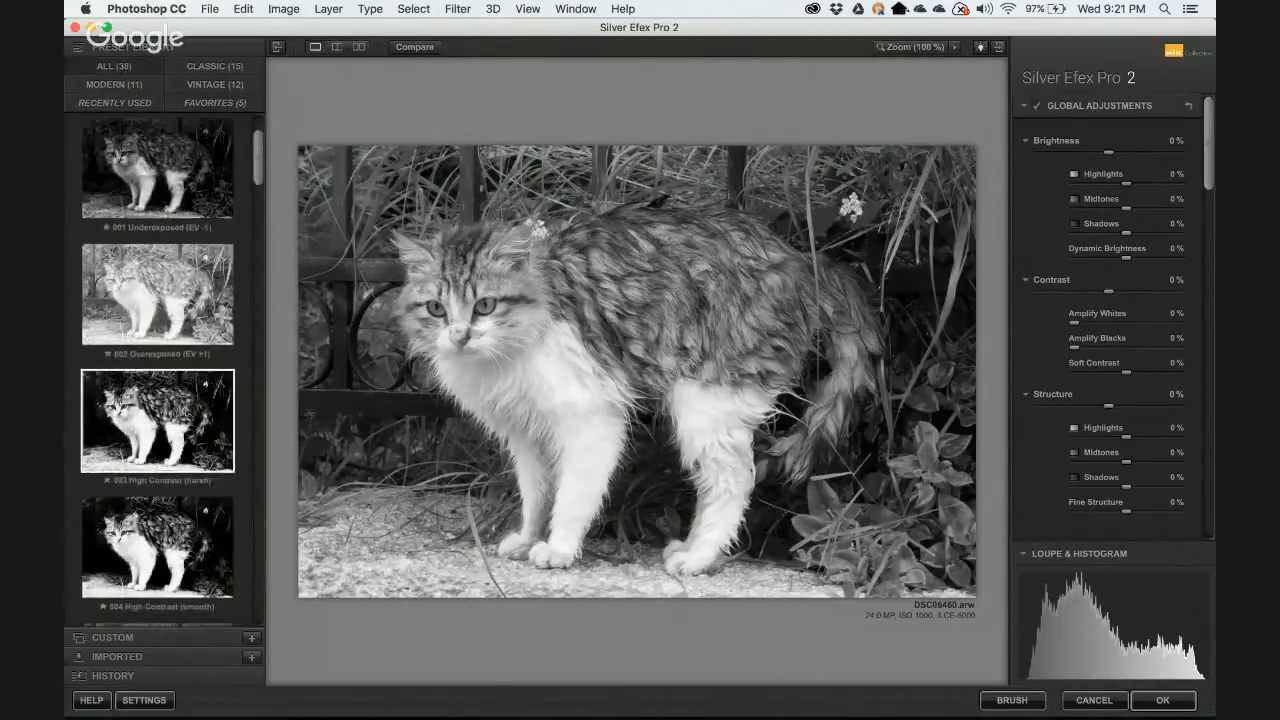
scroll(157, 370, down, 5)
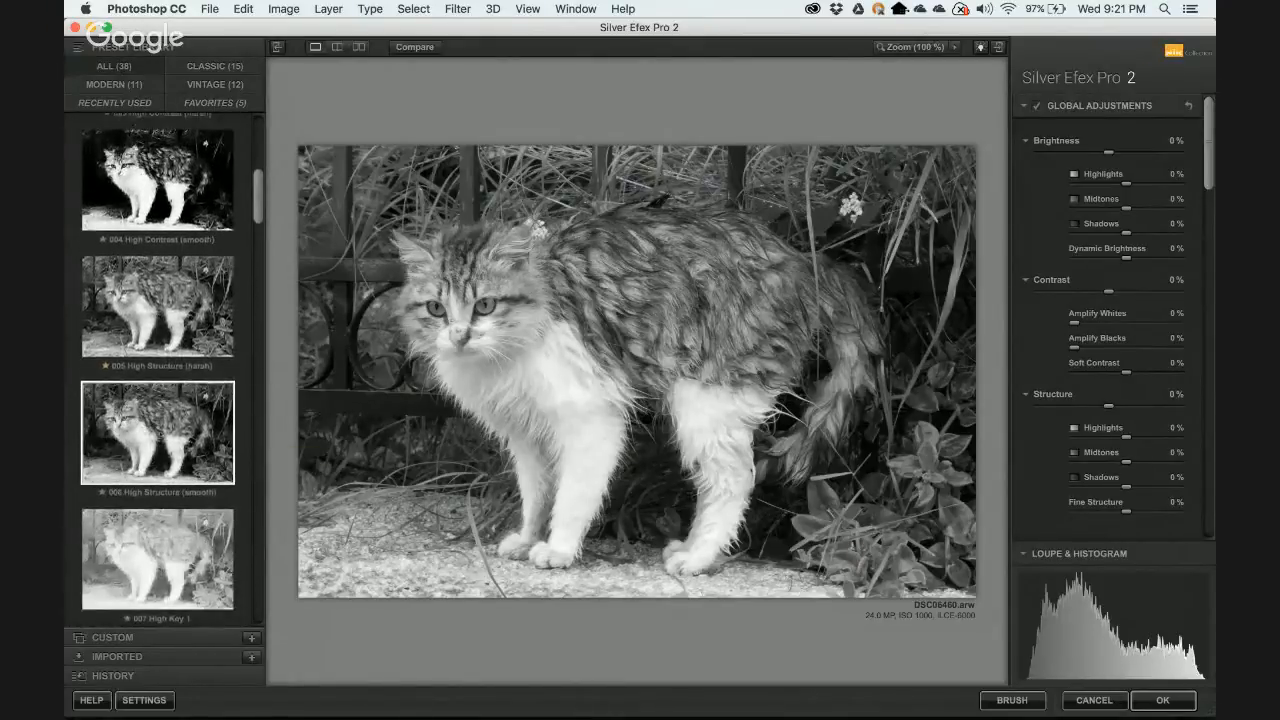
scroll(153, 466, down, 2)
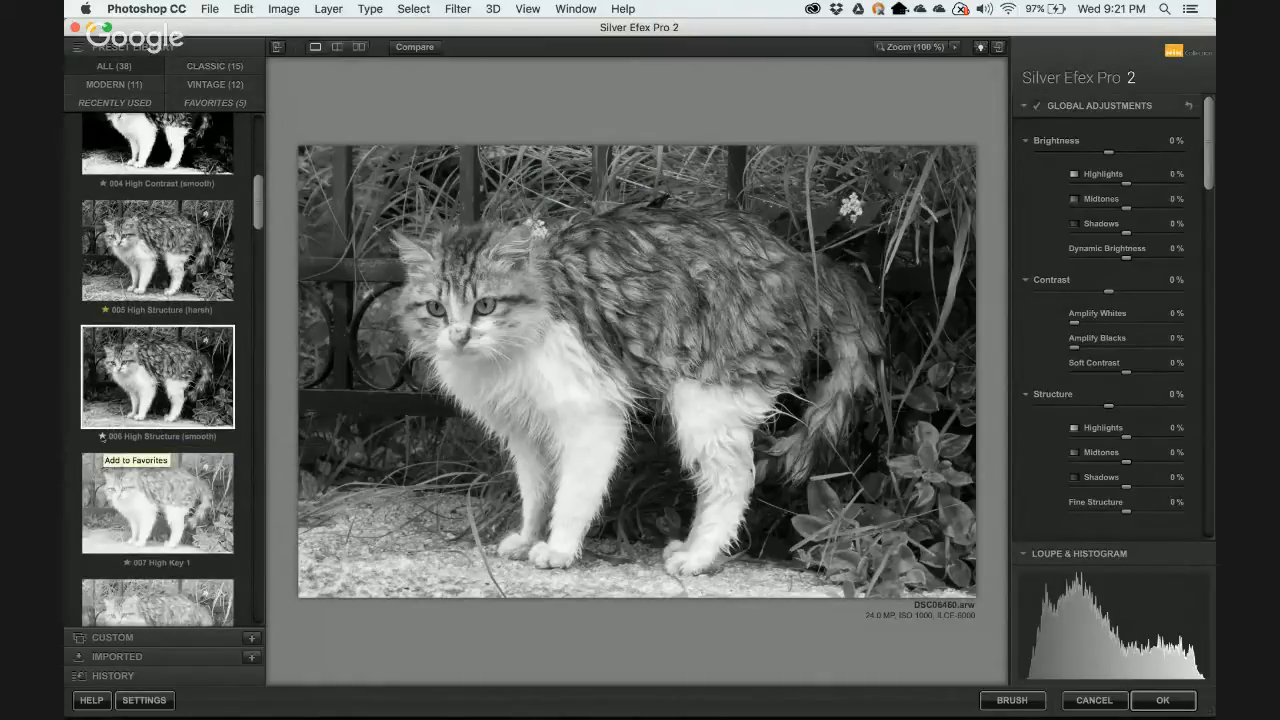
click(102, 437)
click(215, 103)
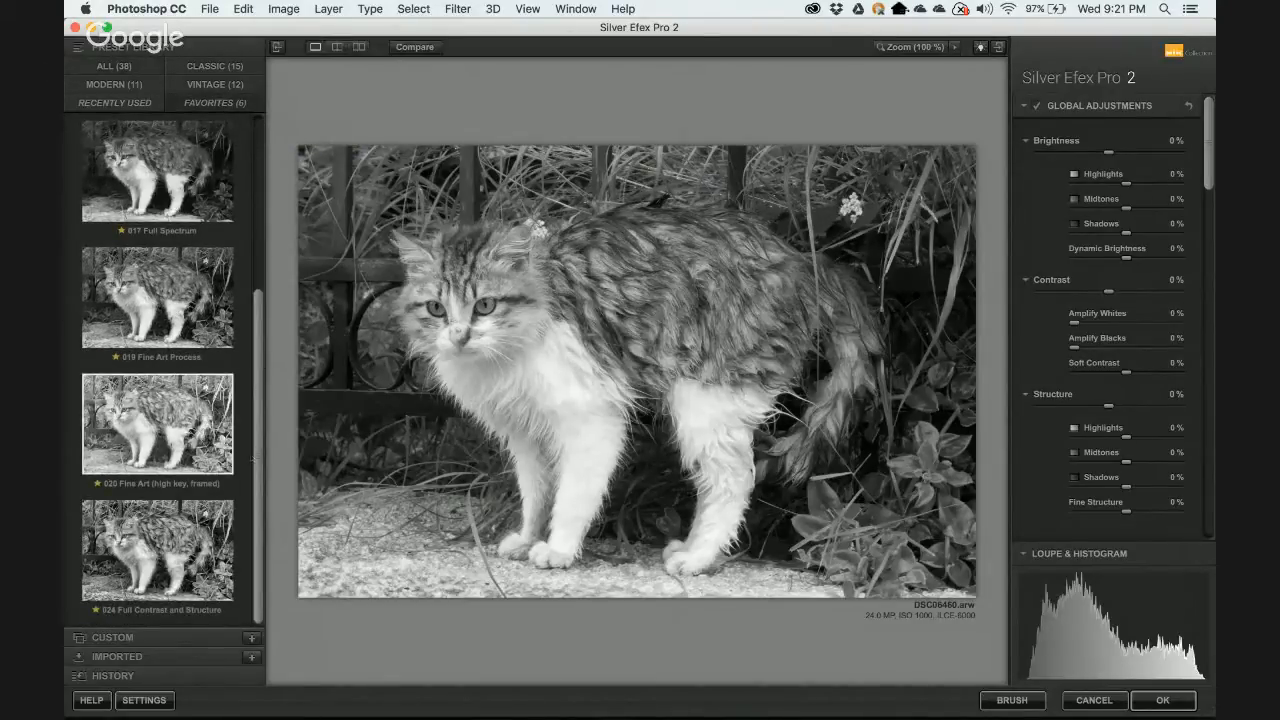
Apply the 020 Fine Art (high key, framed) preset to the photo and list the Modern presets.
drag(268, 353, 273, 128)
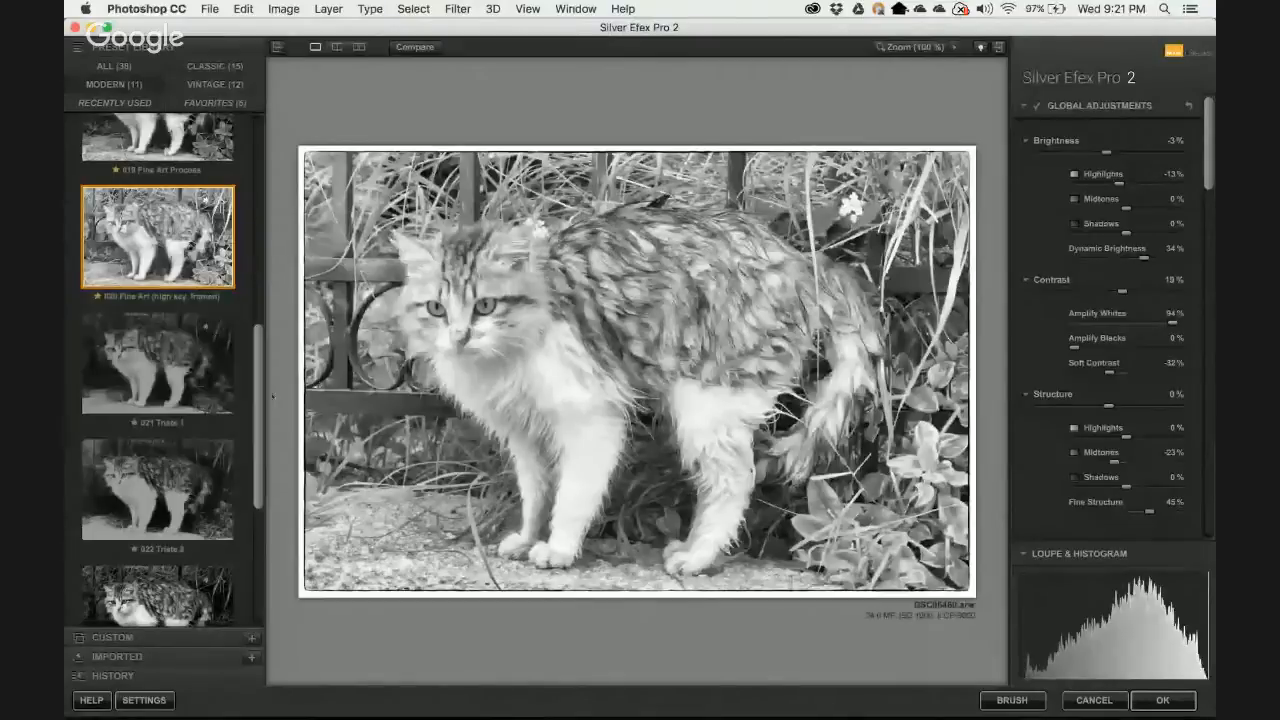
drag(258, 399, 268, 182)
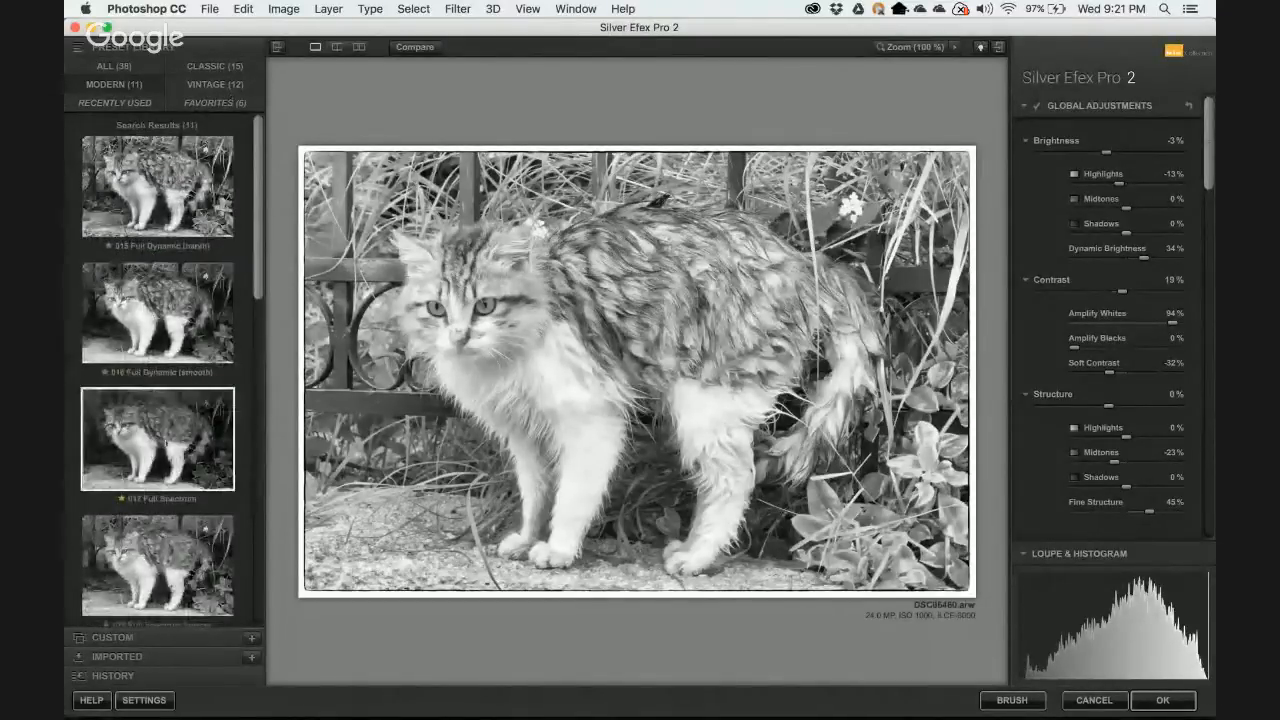
Apply the 006 High Structure (smooth) preset from the favorites and hide the preset library.
click(158, 312)
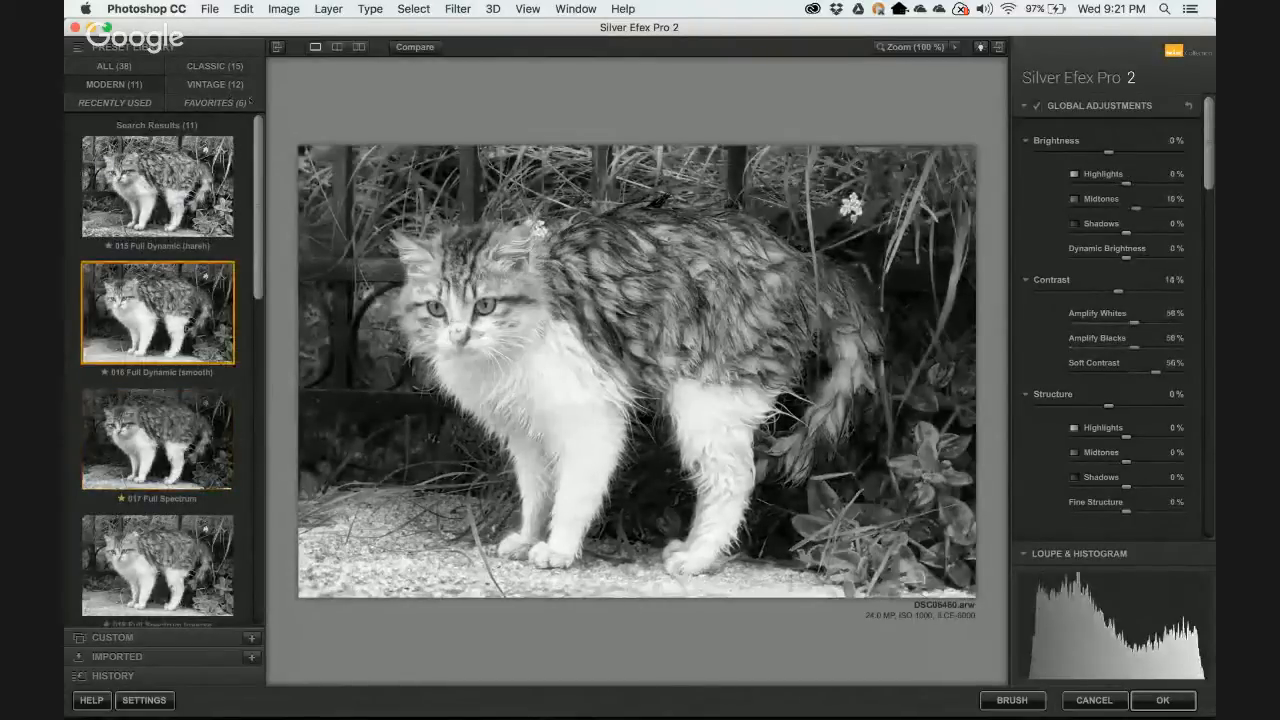
click(238, 103)
click(158, 312)
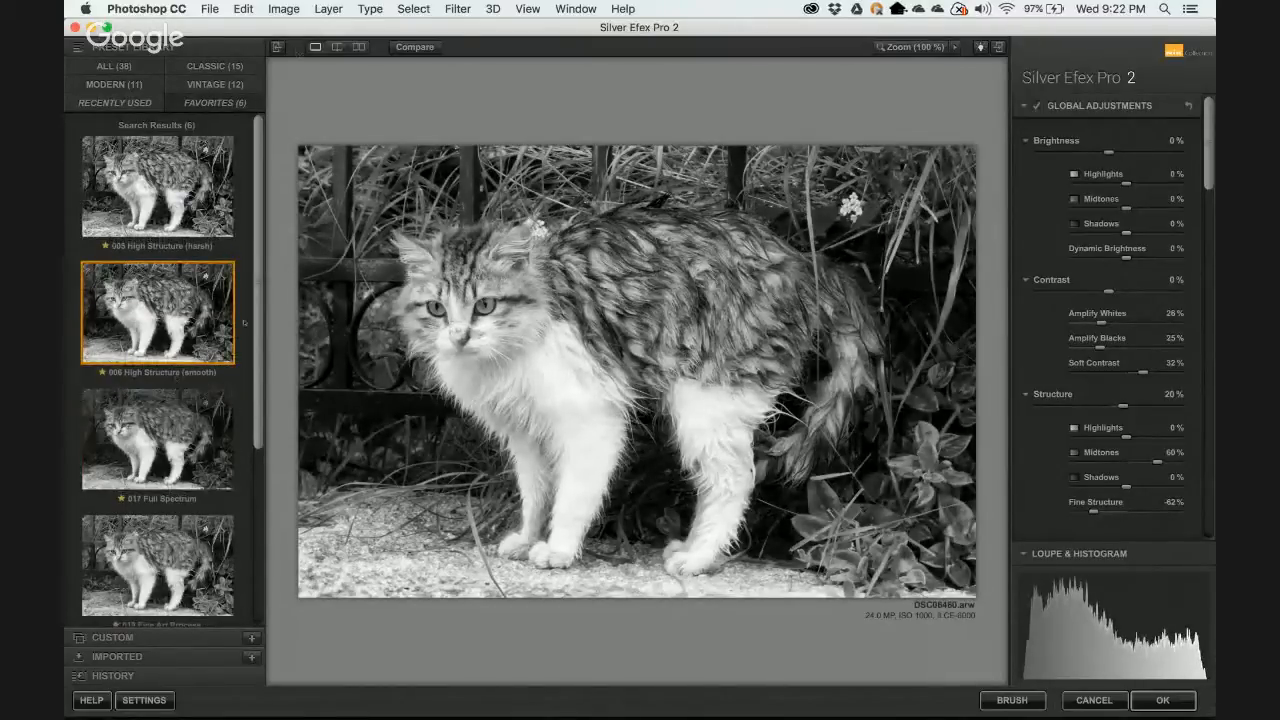
click(274, 47)
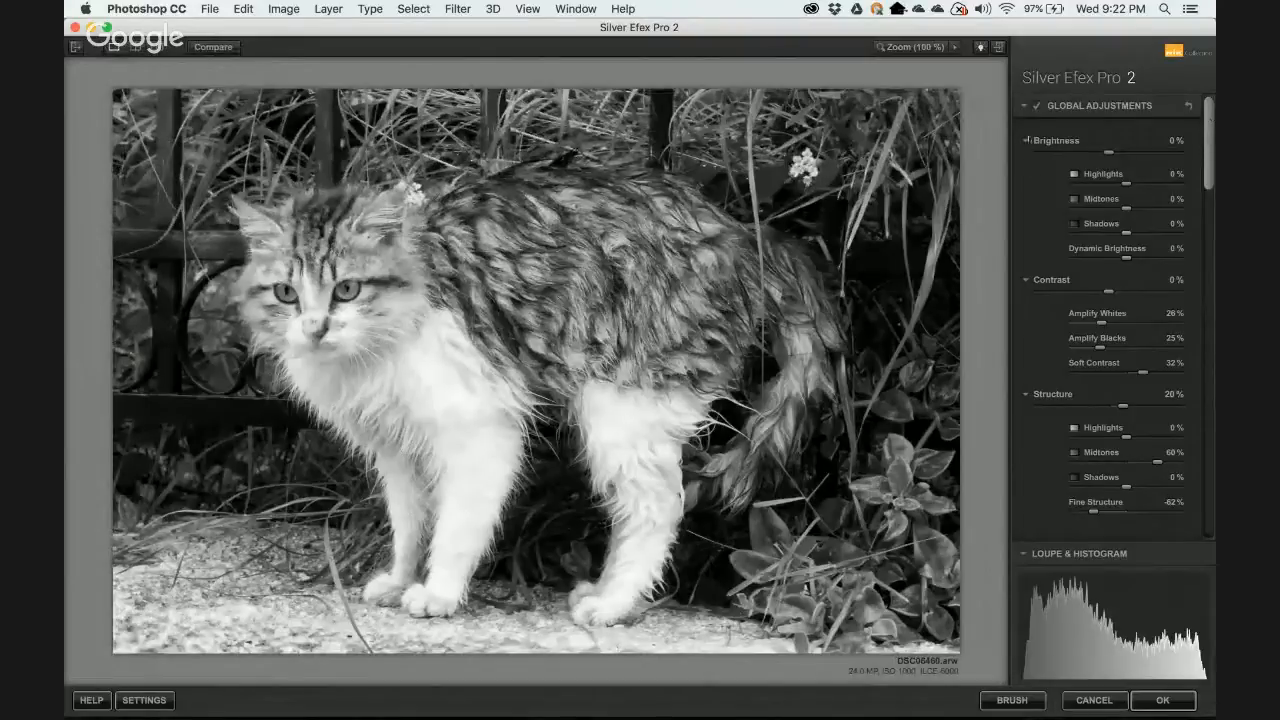
Collapse the Brightness, Contrast and Structure groups and expand them again to review their detailed sliders.
click(1026, 140)
click(1025, 174)
click(1025, 207)
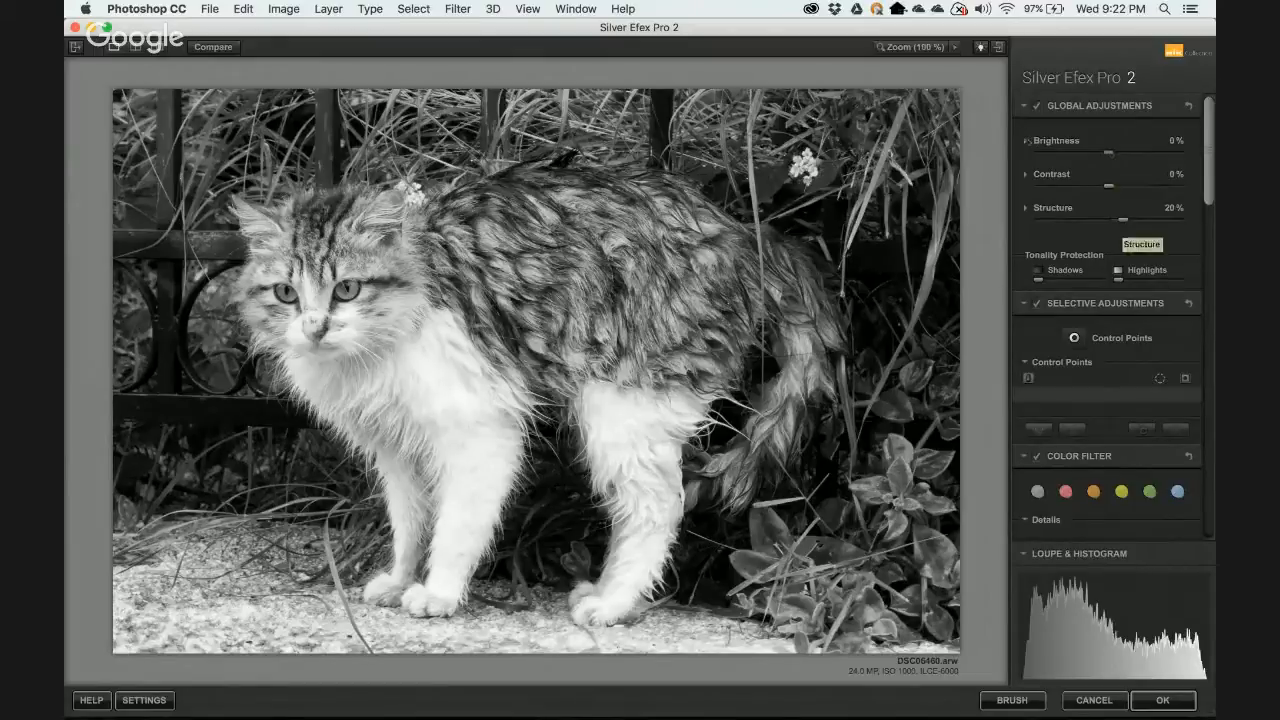
click(1026, 141)
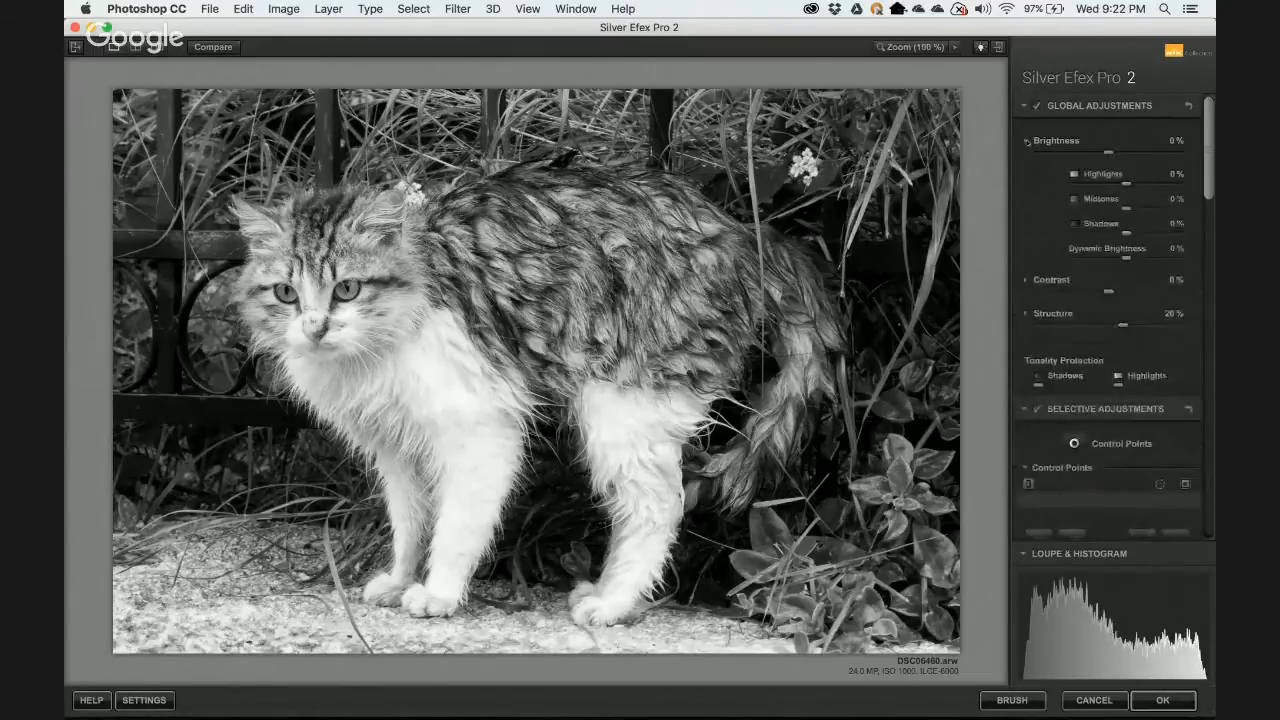
click(1026, 280)
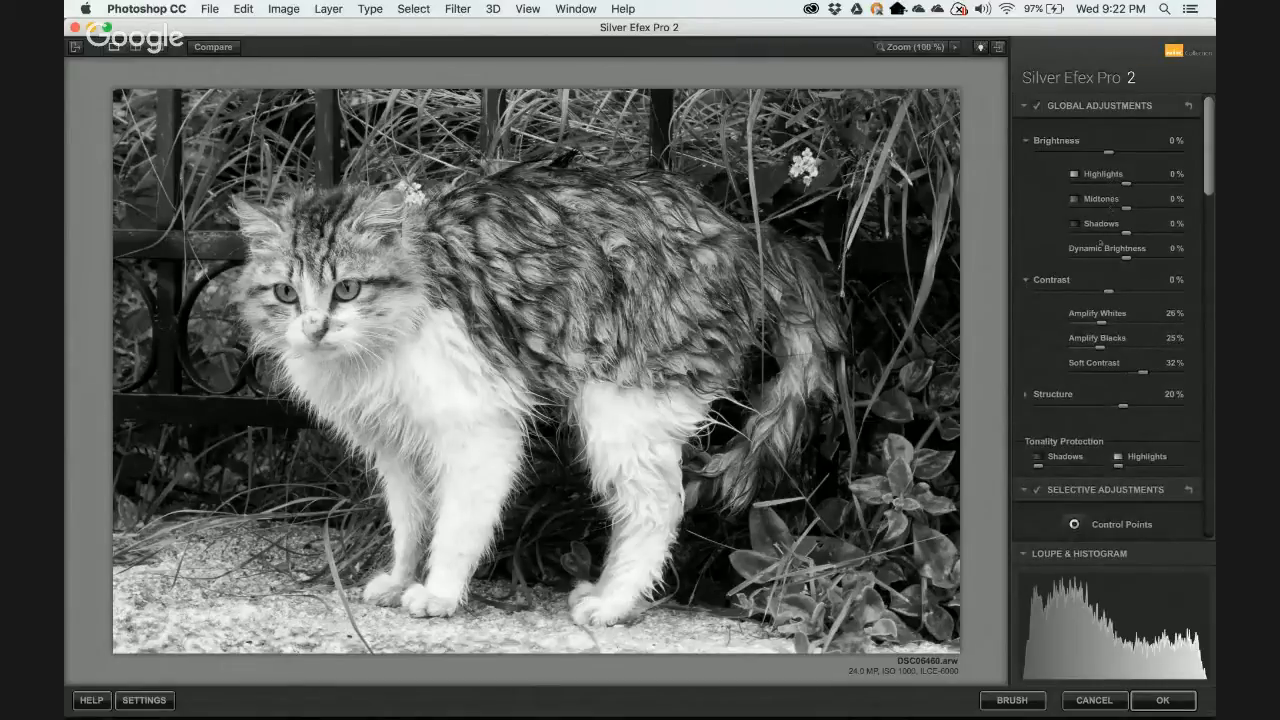
click(1026, 395)
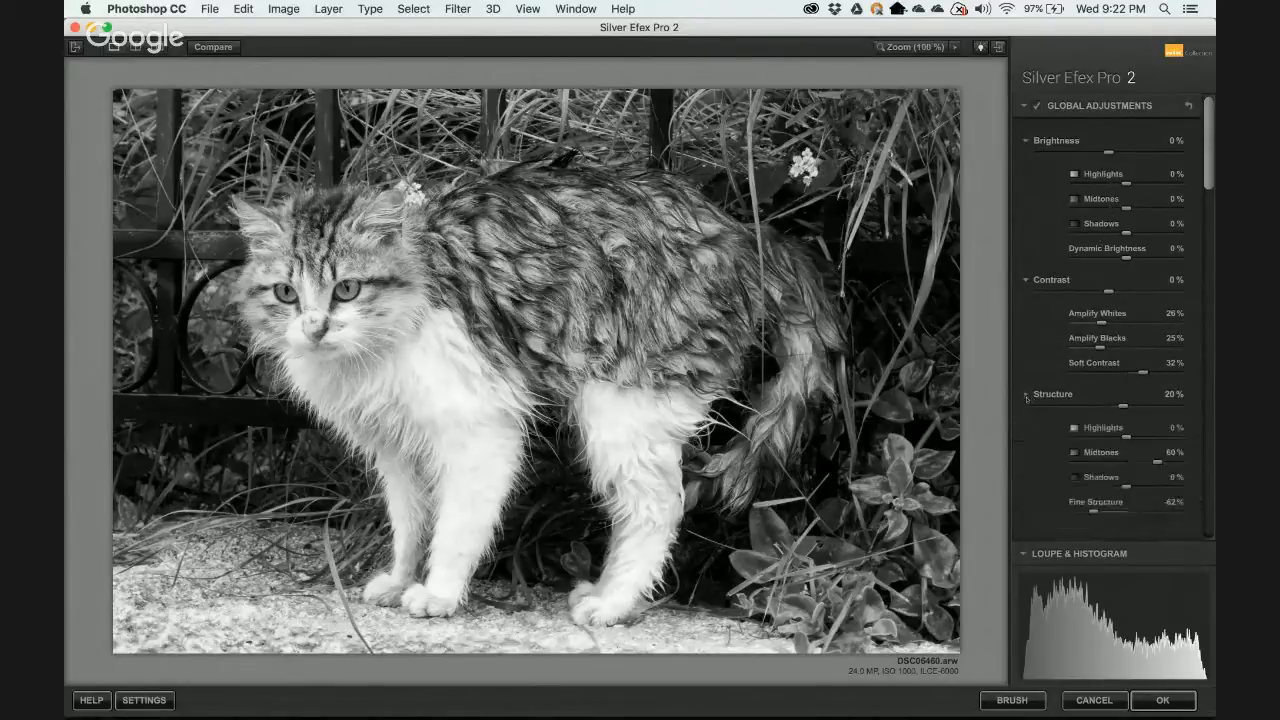
Look at the loupe, return to the histogram and highlight the zone 0 and zone 1 areas on the photo.
mouse_move(1097, 574)
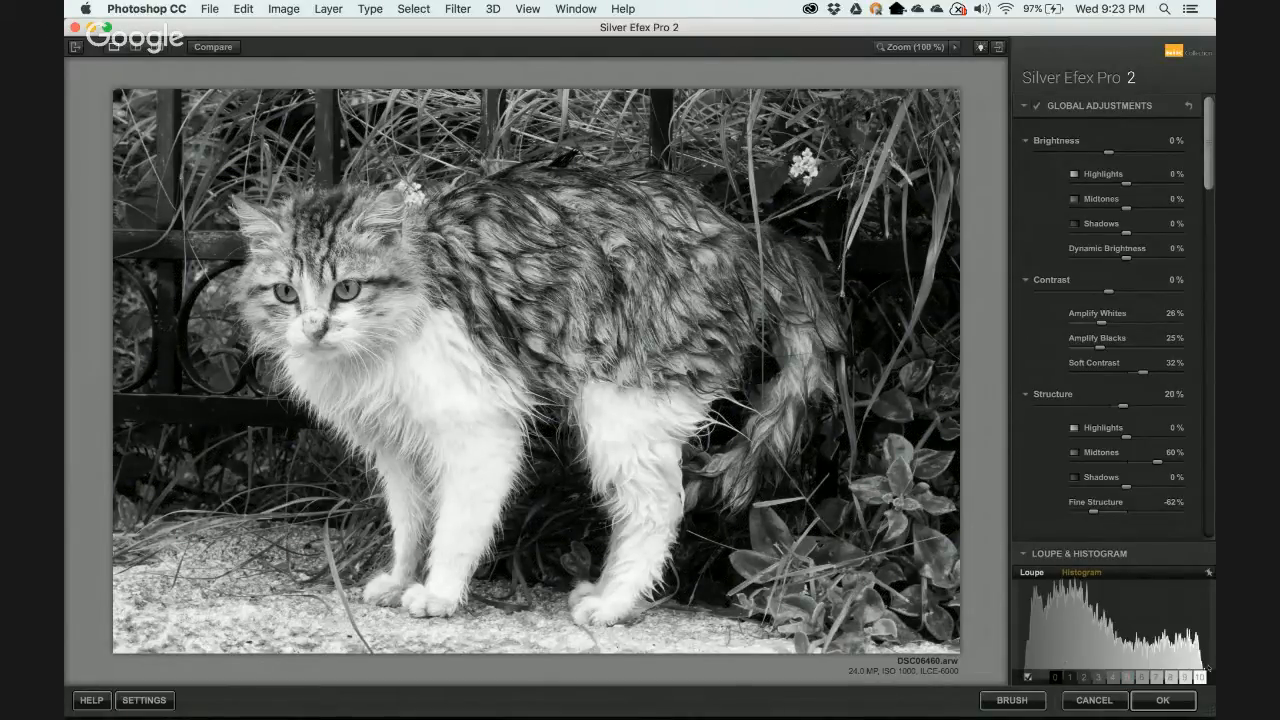
click(1032, 573)
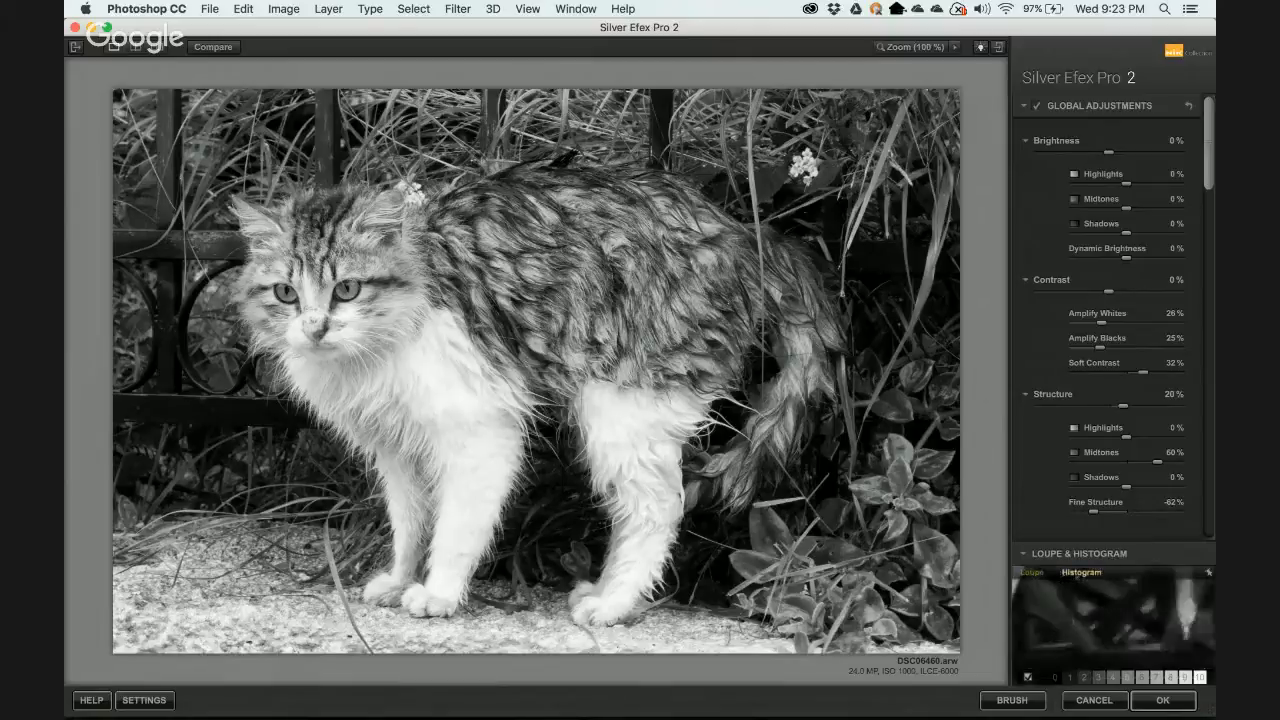
click(1079, 574)
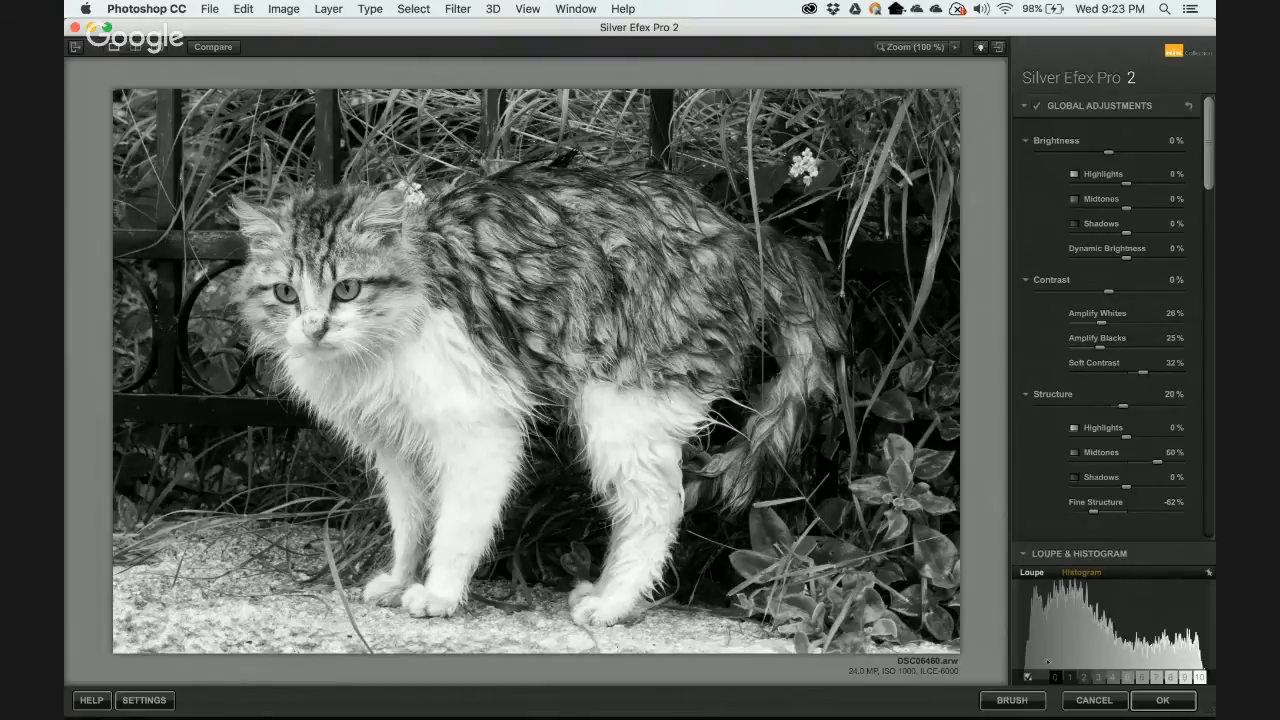
mouse_move(1054, 677)
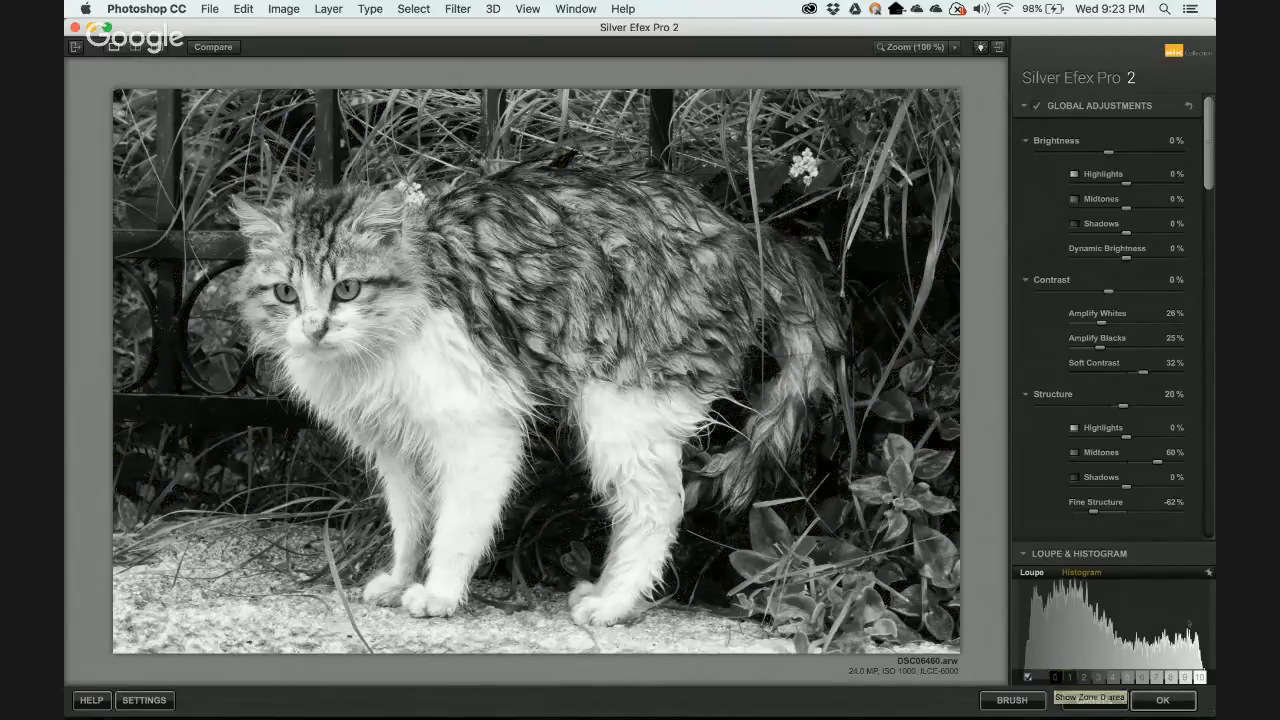
mouse_move(1199, 678)
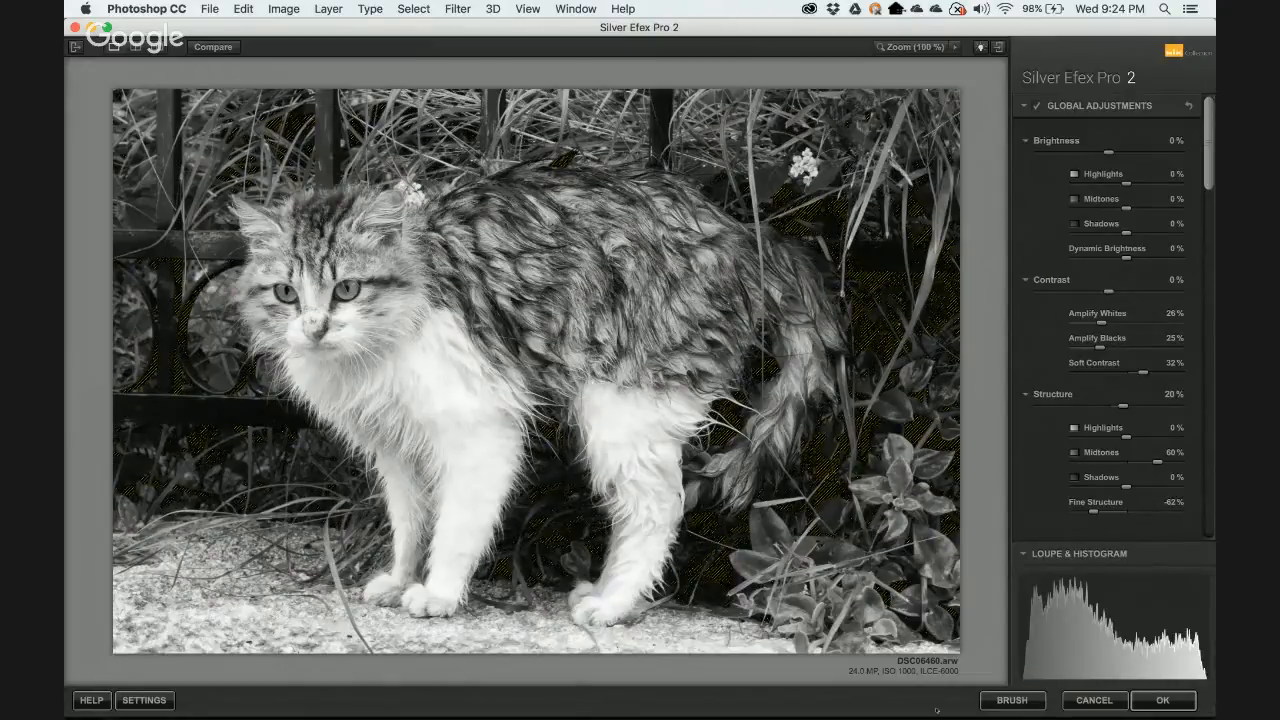
click(1071, 677)
Set the Shadows slider under Brightness to 38% to open up the dark background.
scroll(1063, 308, down, 2)
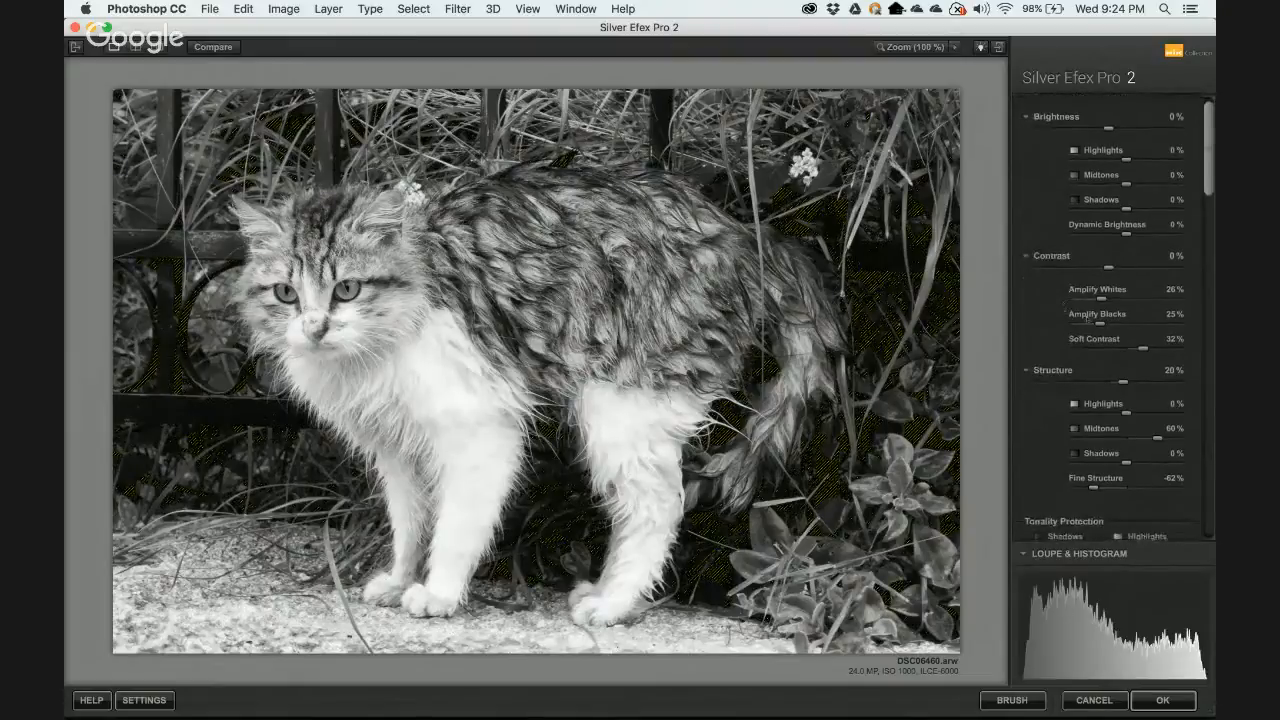
scroll(1098, 320, up, 2)
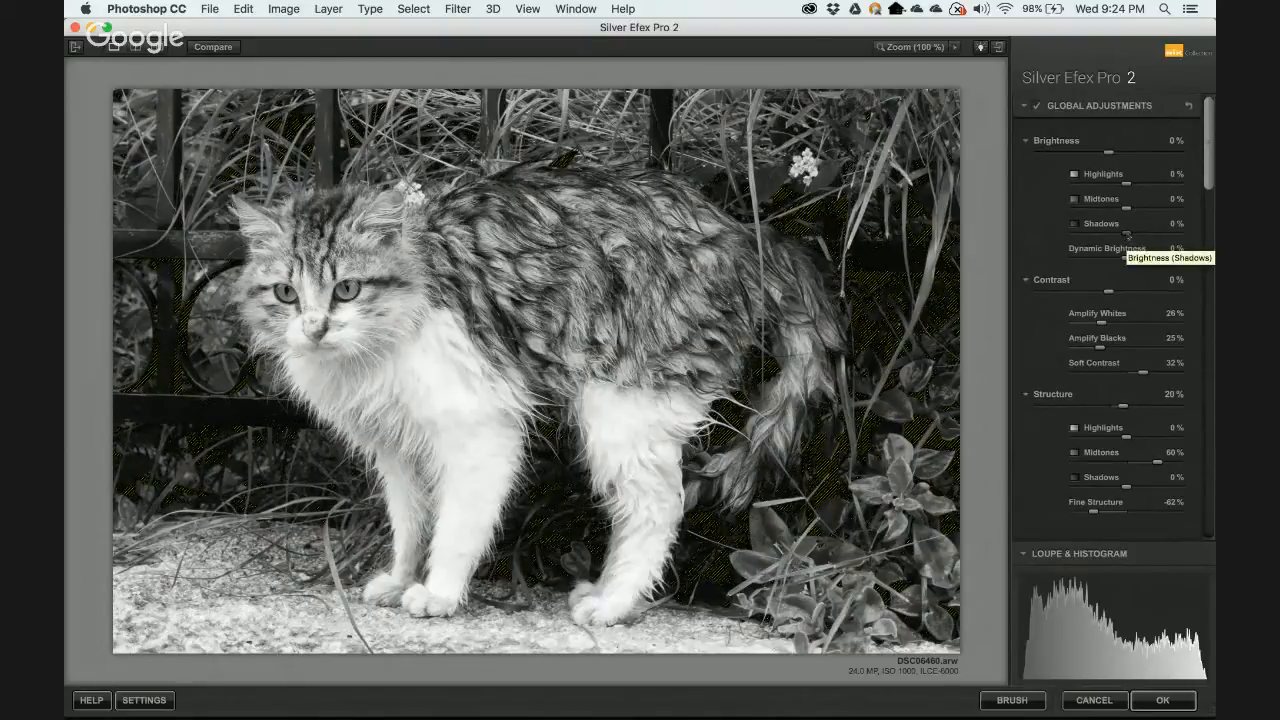
drag(1127, 233, 1141, 237)
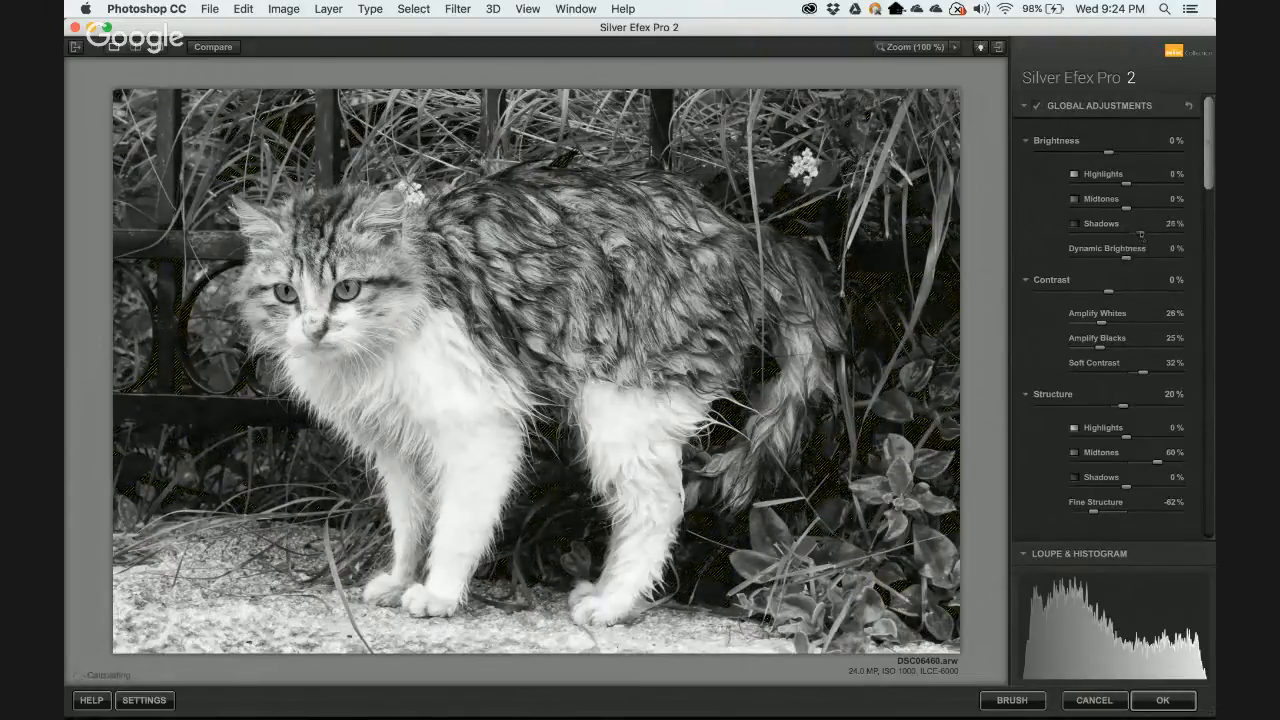
drag(1141, 236, 1146, 237)
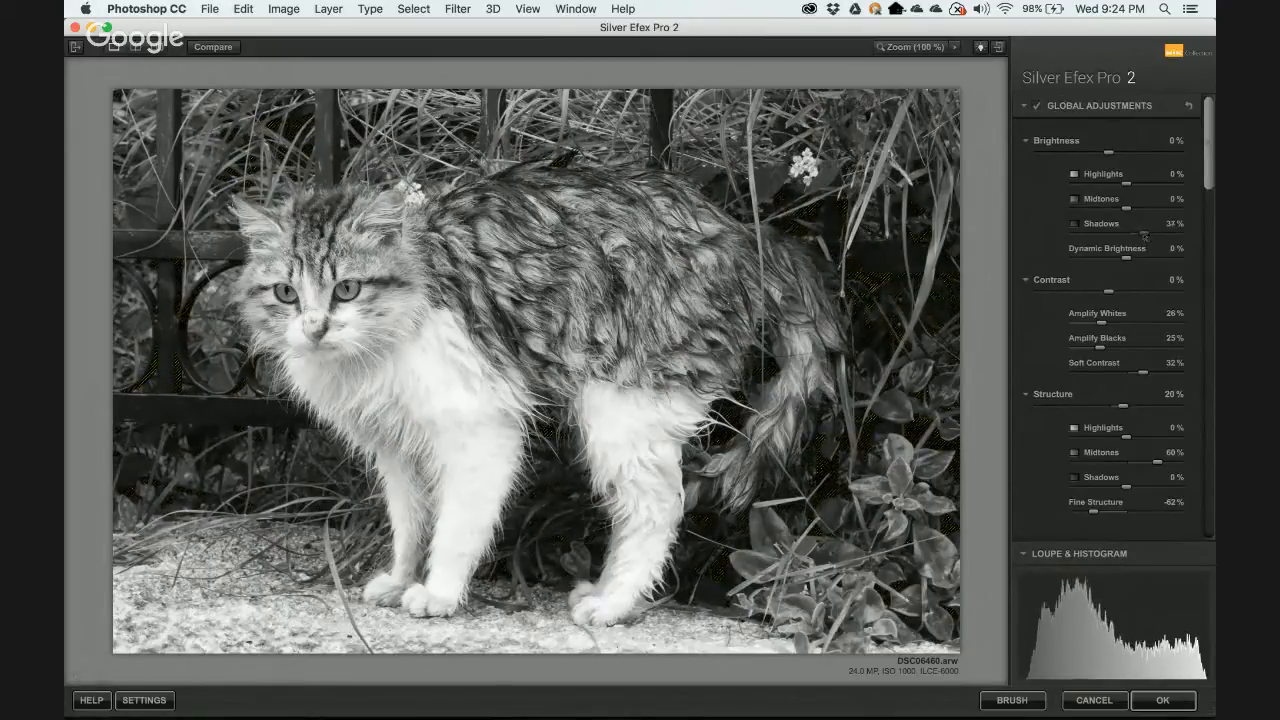
mouse_move(1050, 672)
drag(1144, 234, 1147, 236)
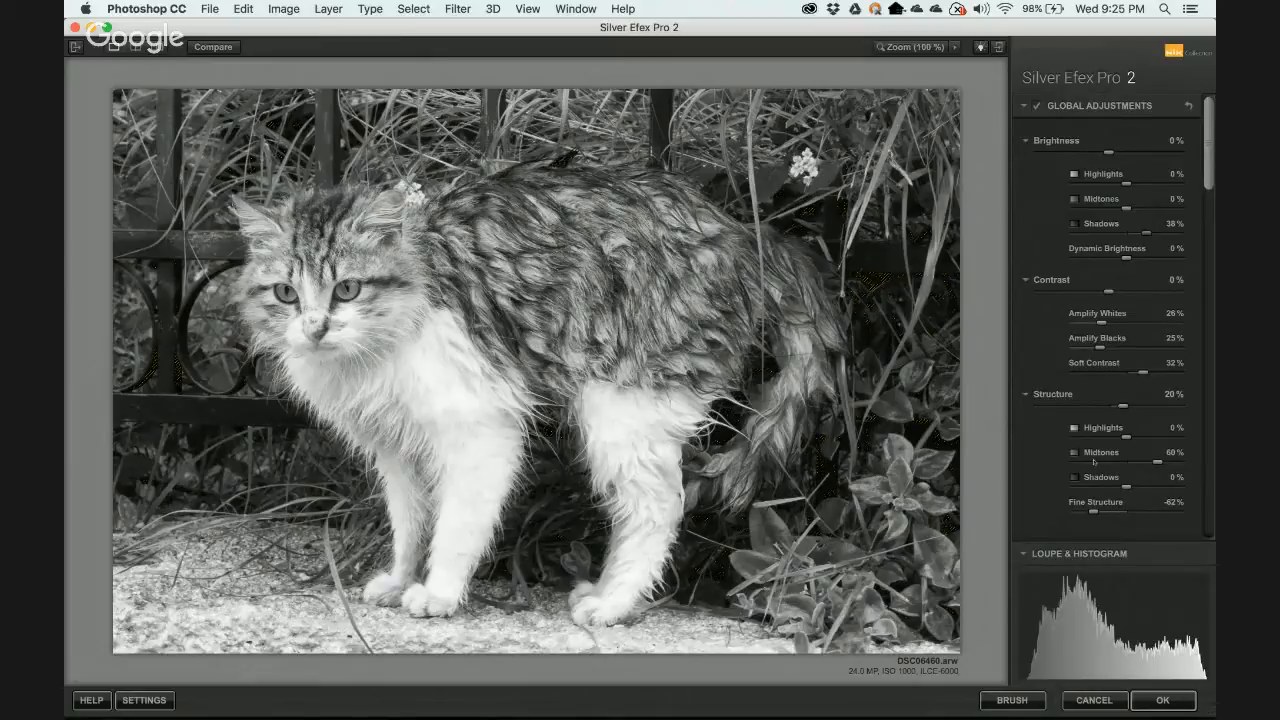
Highlight brighter histogram zones on the photo and set the Midtones slider under Structure to 71%.
mouse_move(1186, 670)
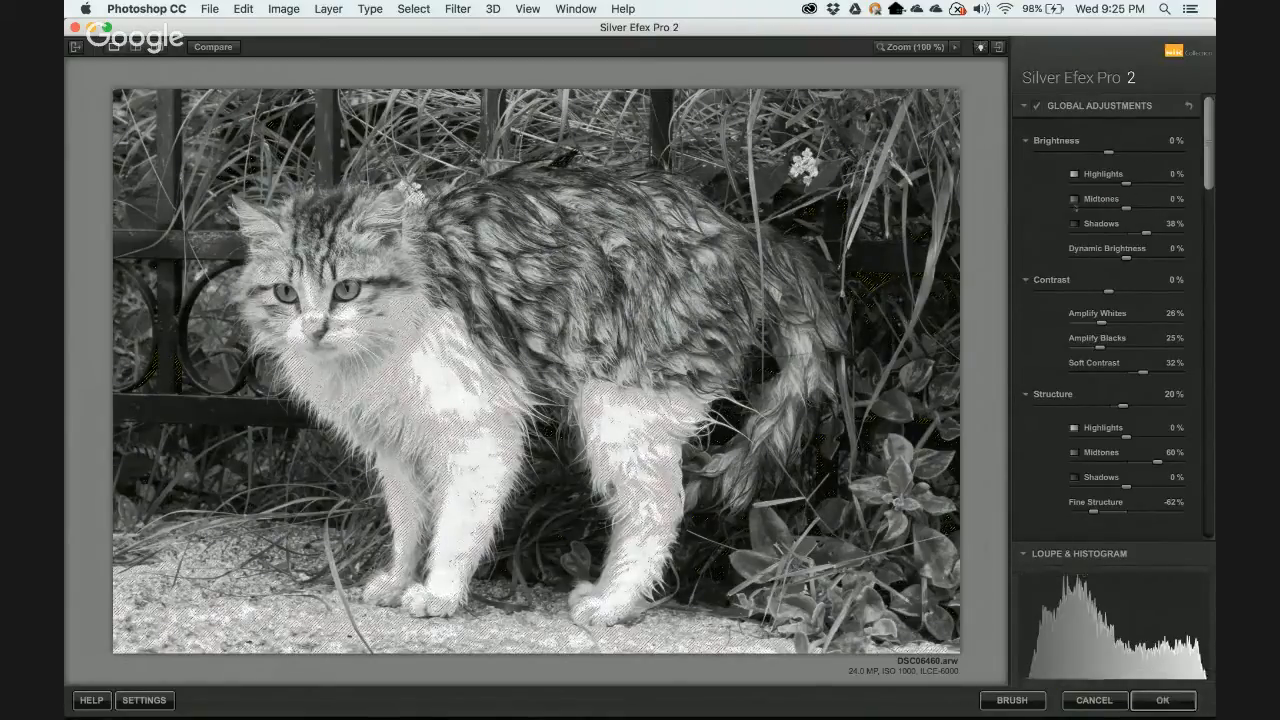
mouse_move(1128, 678)
scroll(1146, 357, down, 2)
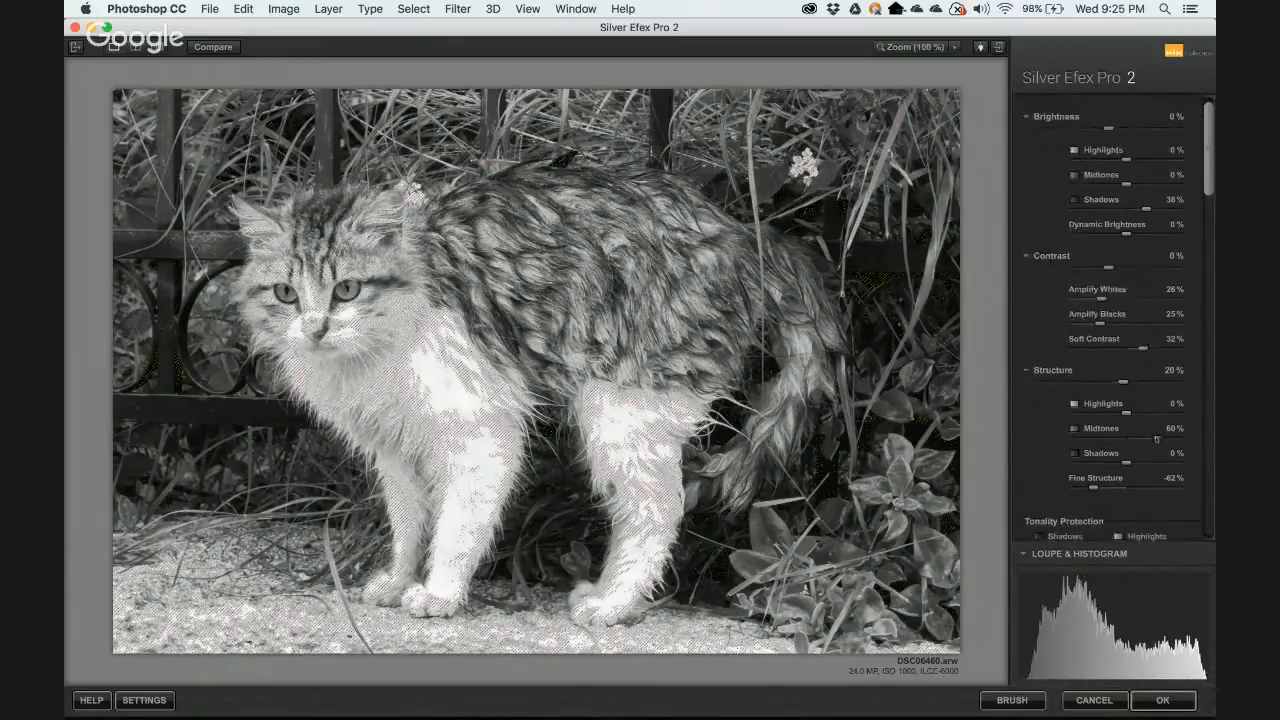
mouse_move(1157, 438)
mouse_down()
mouse_move(1169, 440)
mouse_move(1101, 440)
mouse_move(1163, 442)
mouse_up()
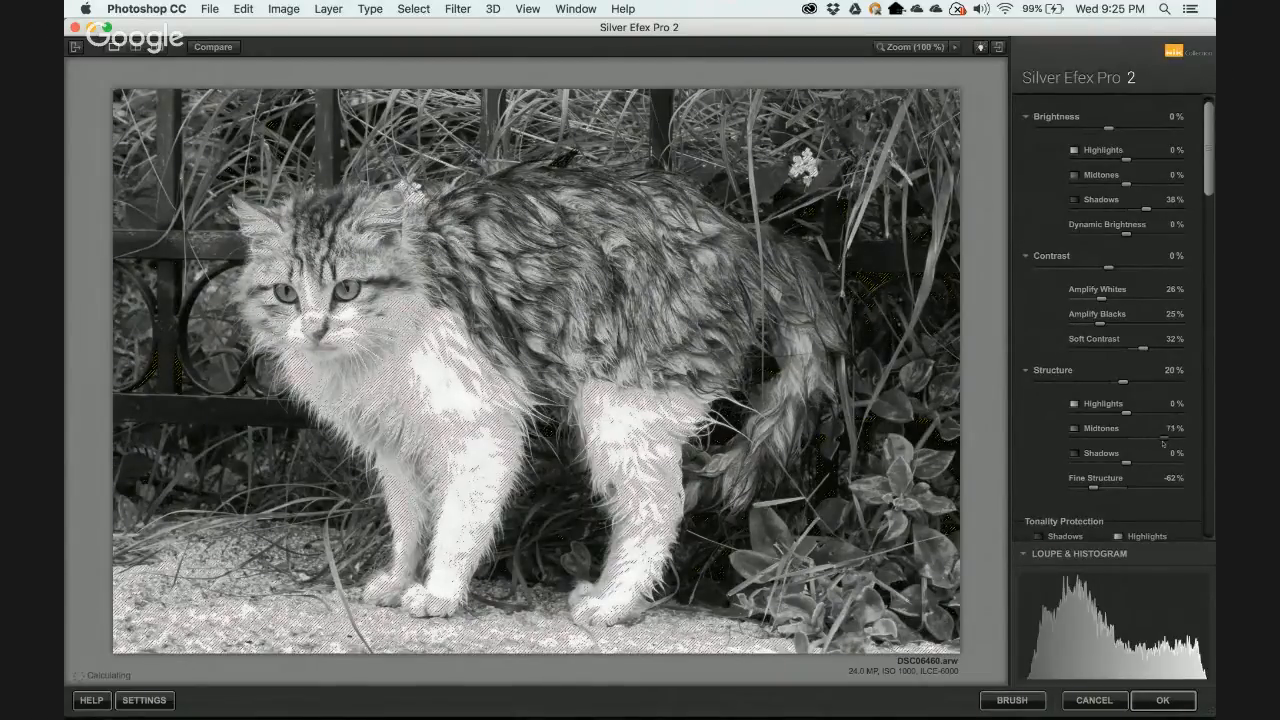
scroll(1122, 270, up, 1)
scroll(1122, 270, up, 2)
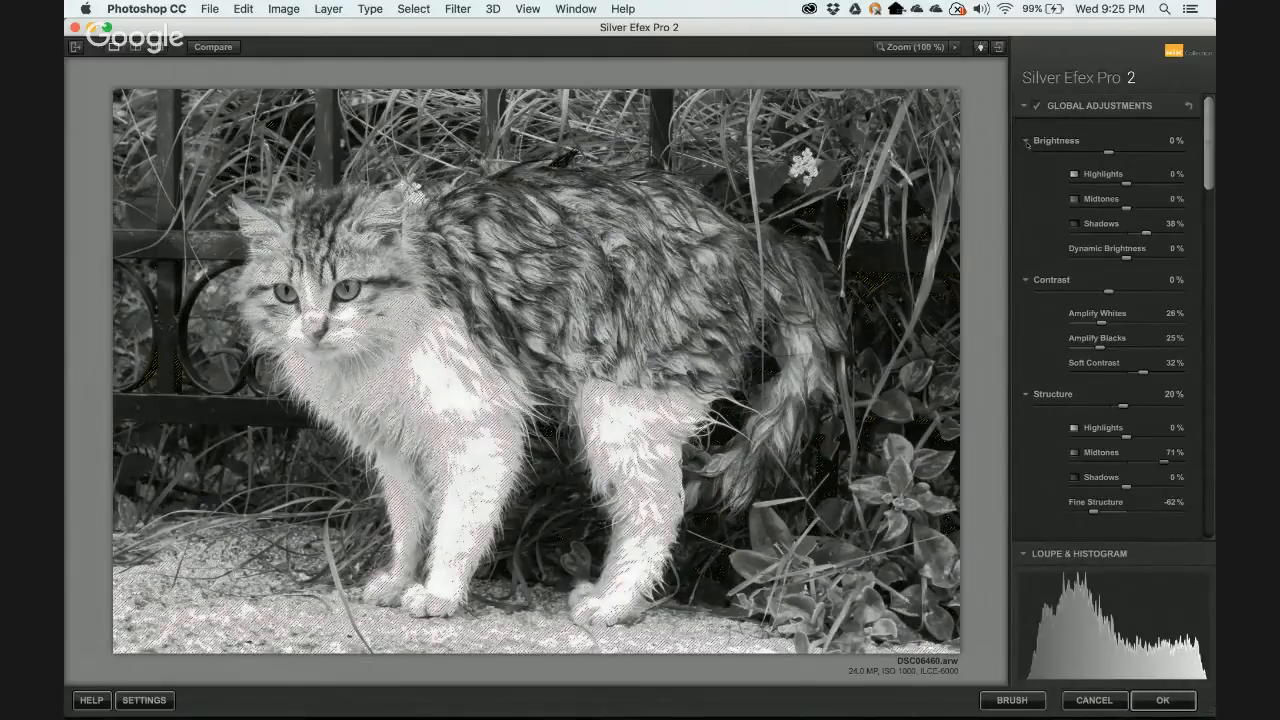
Collapse the Brightness, Contrast and Structure slider groups to reach the selective adjustments.
mouse_move(1070, 678)
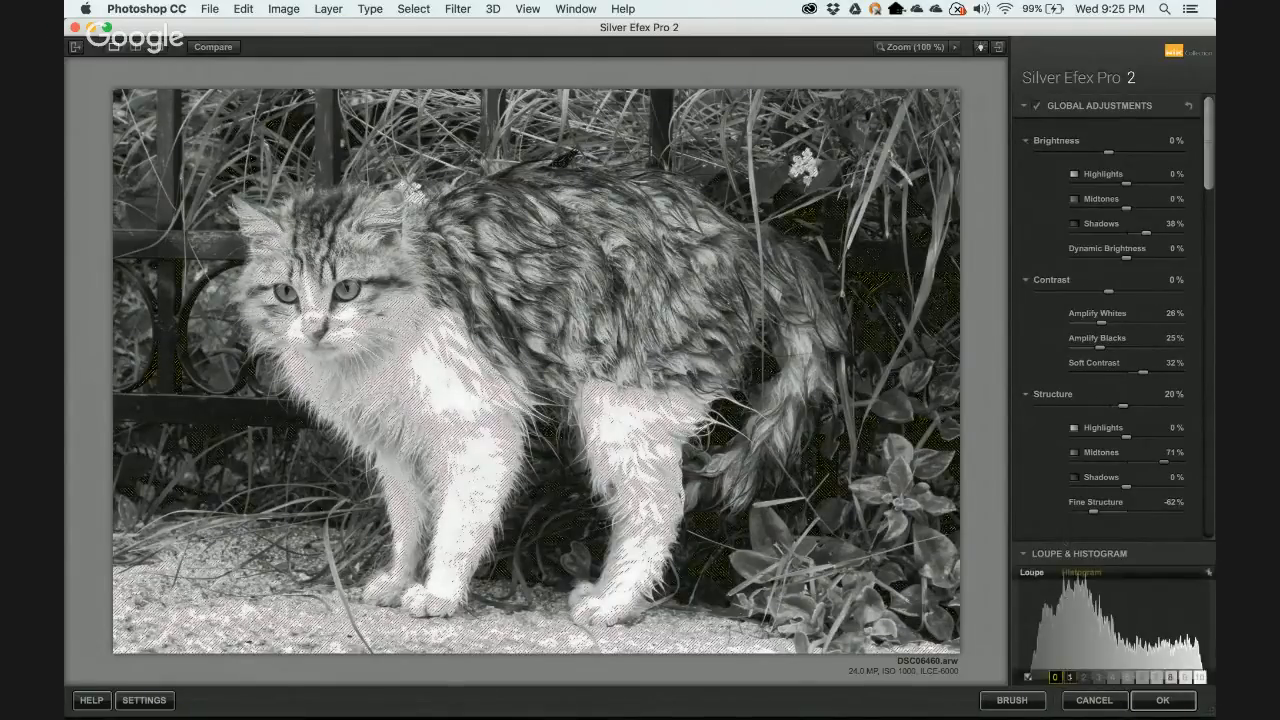
click(1027, 141)
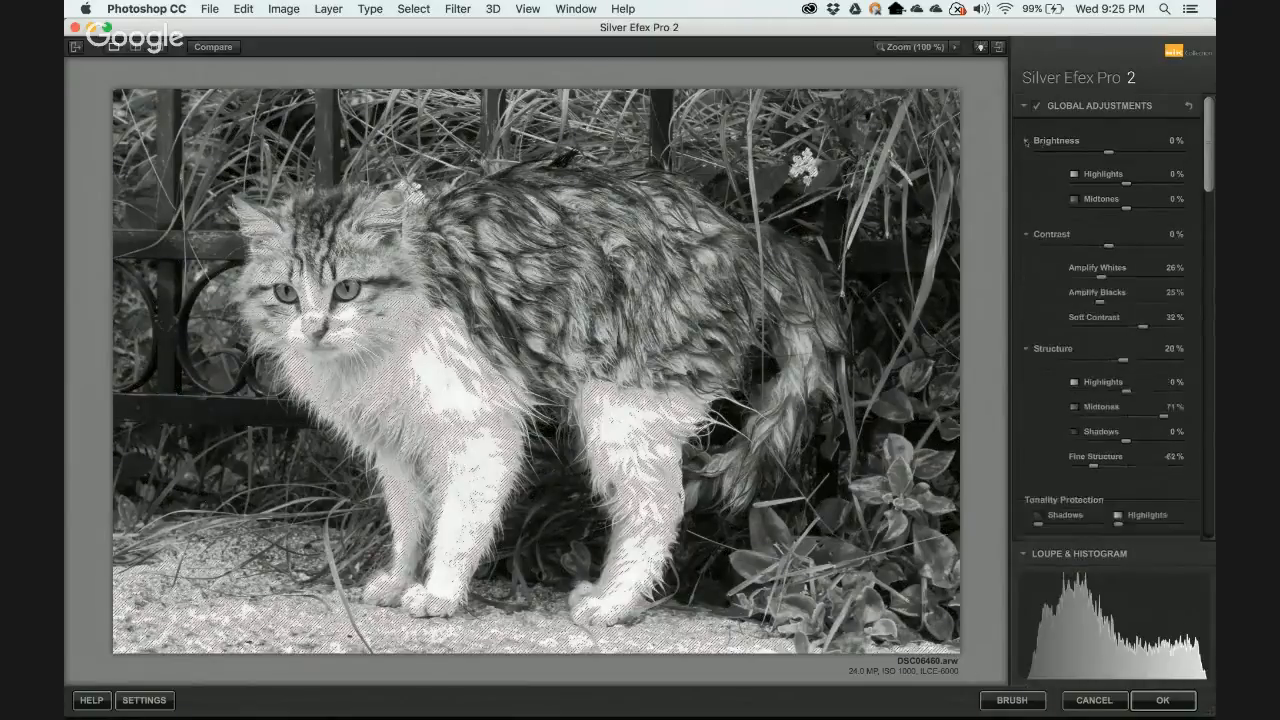
click(1025, 175)
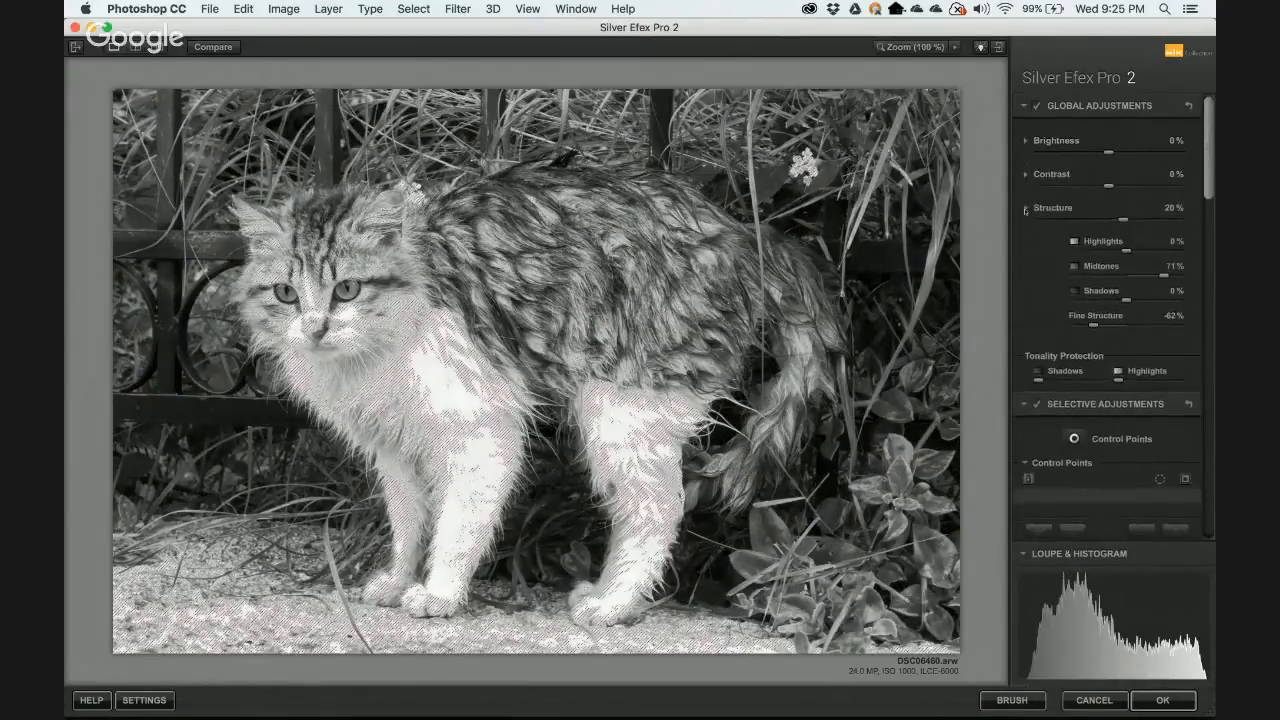
click(1025, 208)
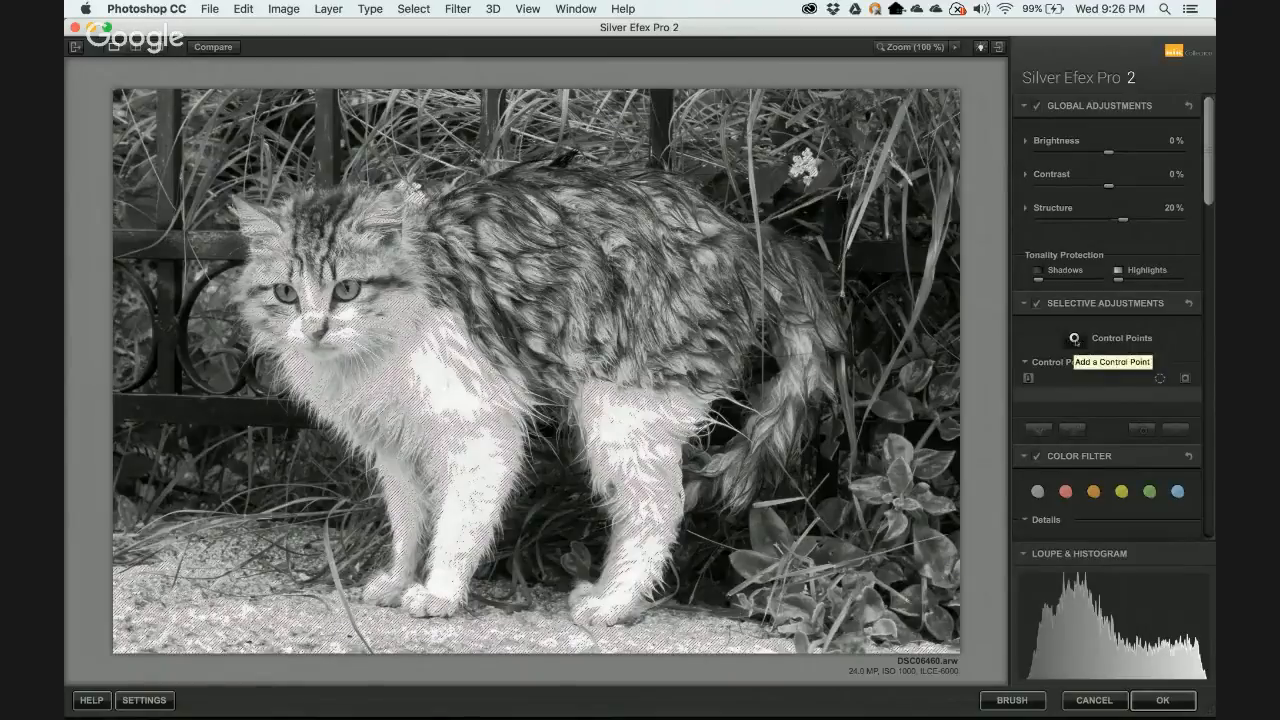
Add a control point on the pavement in front of the cat, just below the grass.
click(1074, 339)
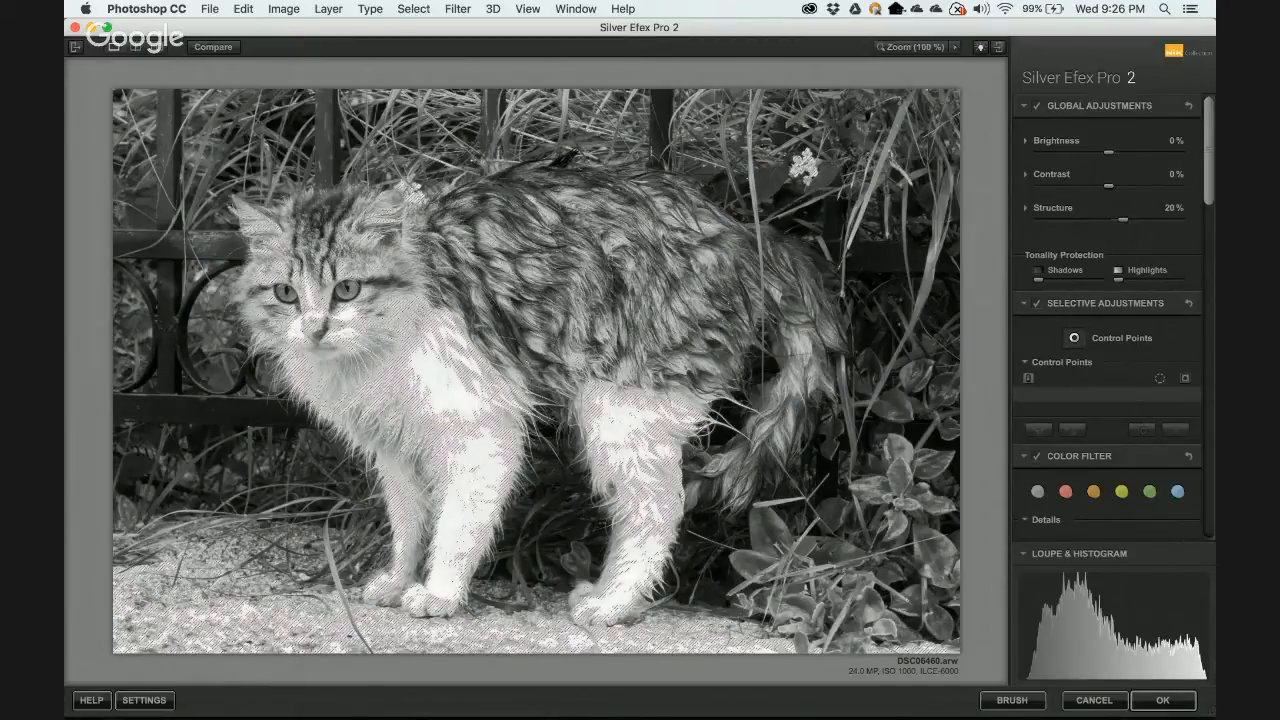
click(225, 621)
drag(225, 621, 226, 583)
click(241, 630)
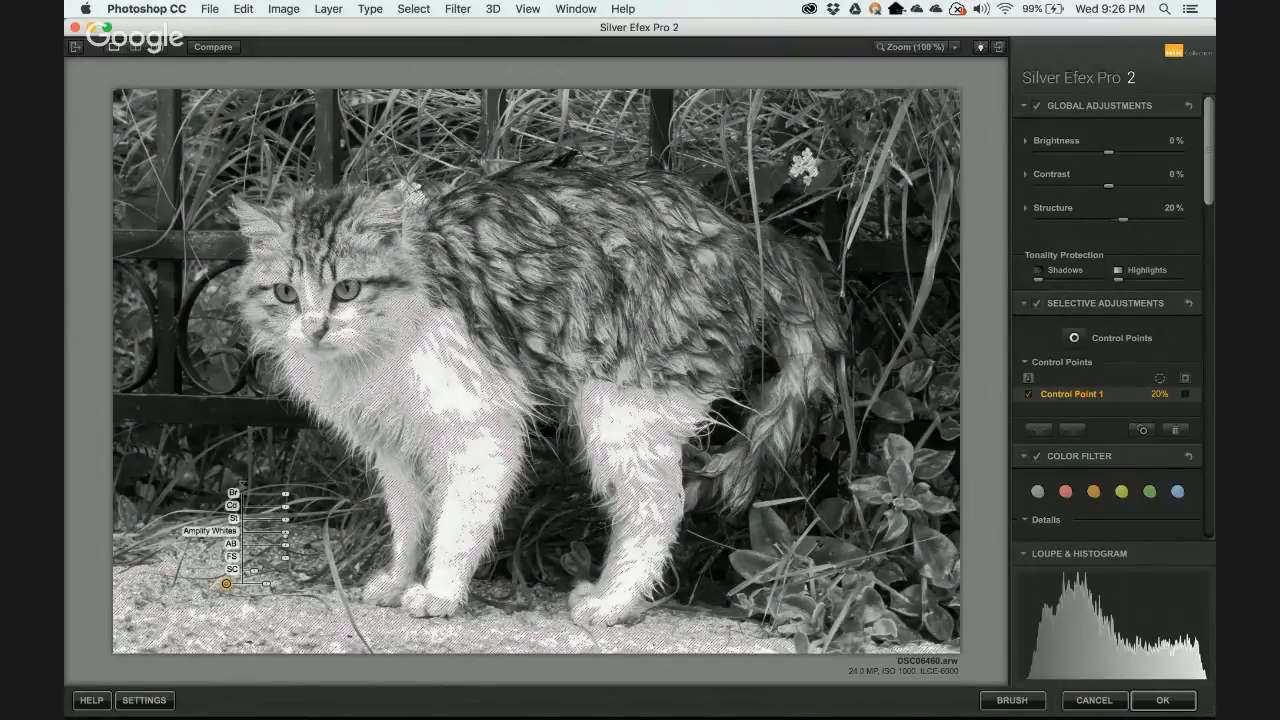
Lower the pavement control point's Amplify Whites, Brightness and Contrast, and duplicate it closer to the cat's front paws.
drag(285, 532, 265, 533)
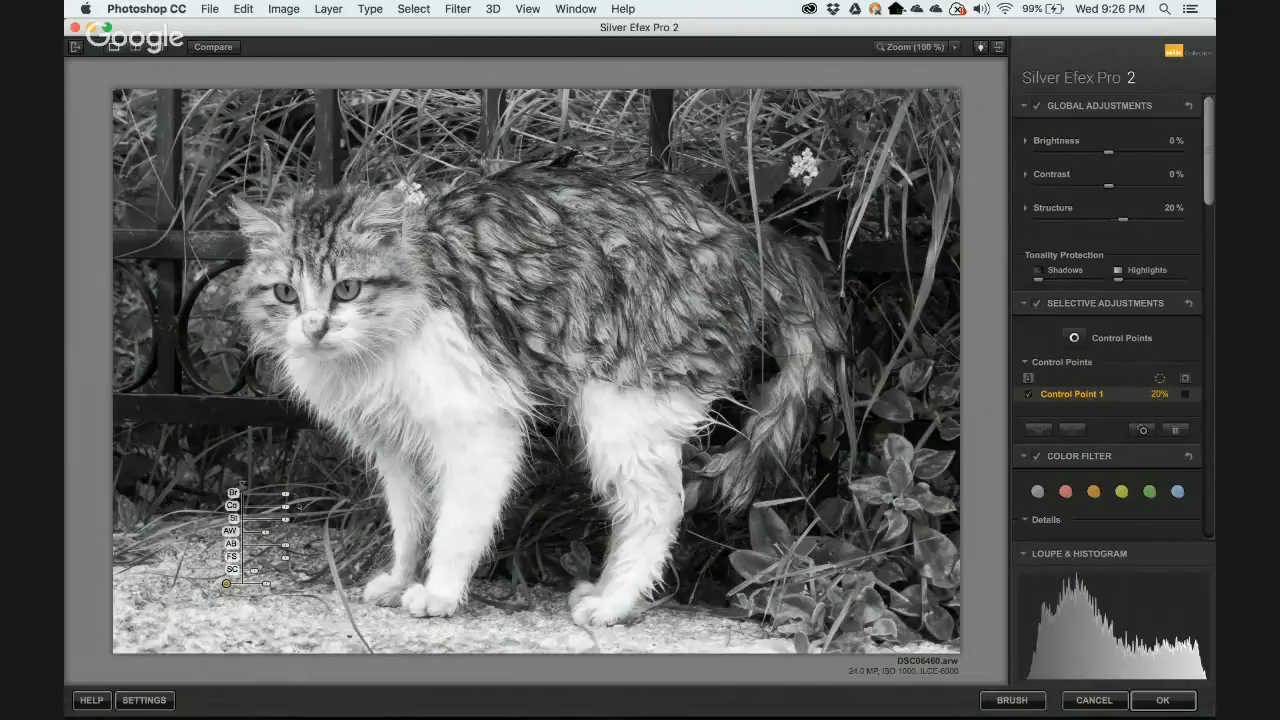
drag(287, 494, 280, 508)
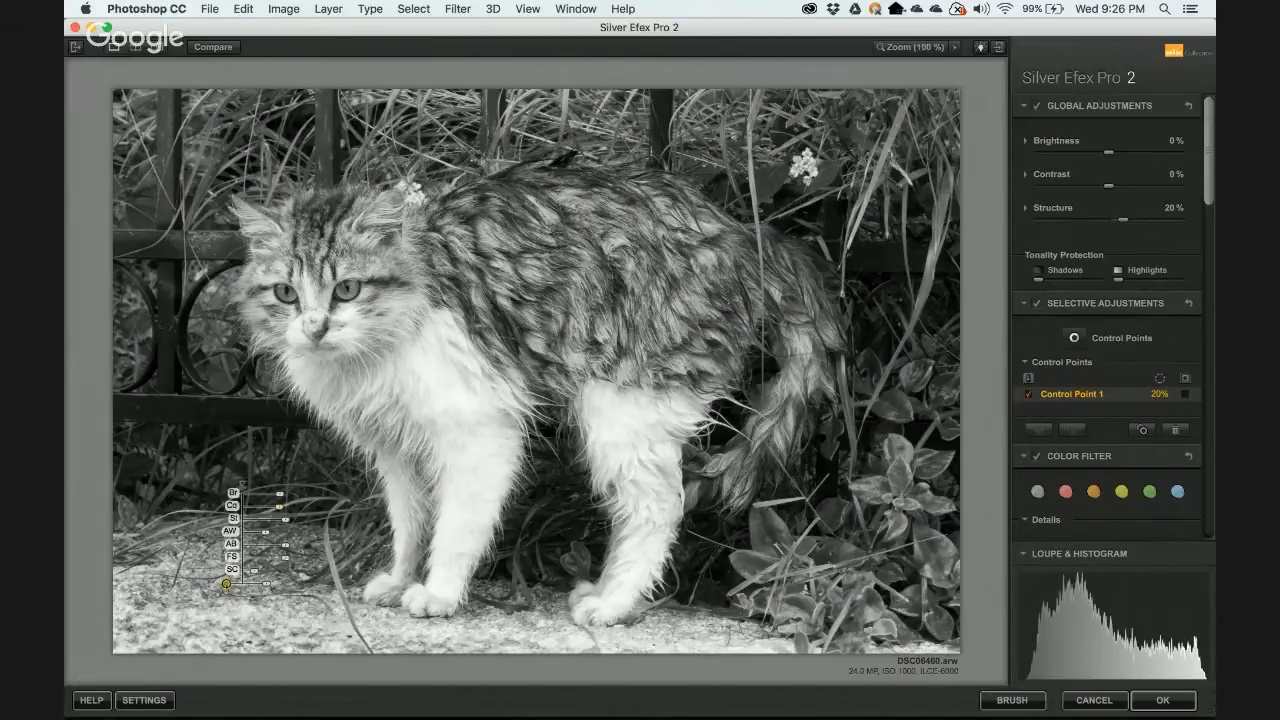
drag(226, 584, 321, 628)
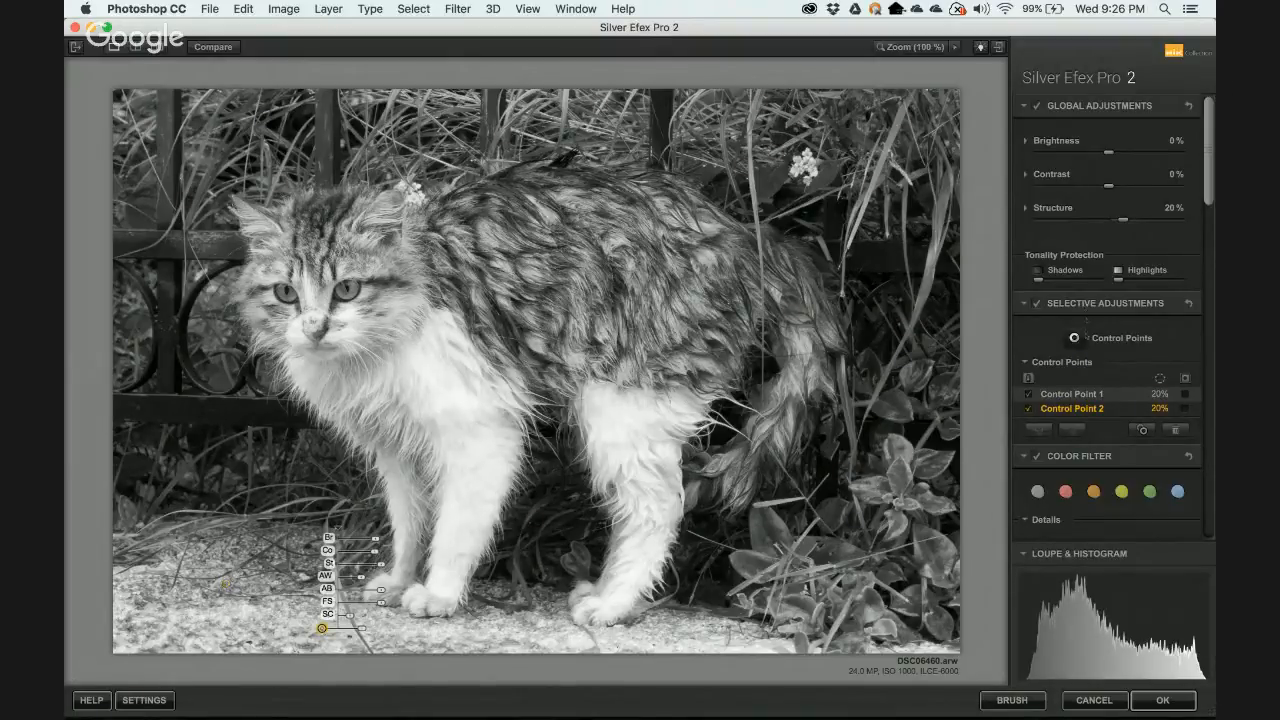
Add a control point beside the cat's cheek and raise its Fine Structure and Selective Colorization.
click(1081, 339)
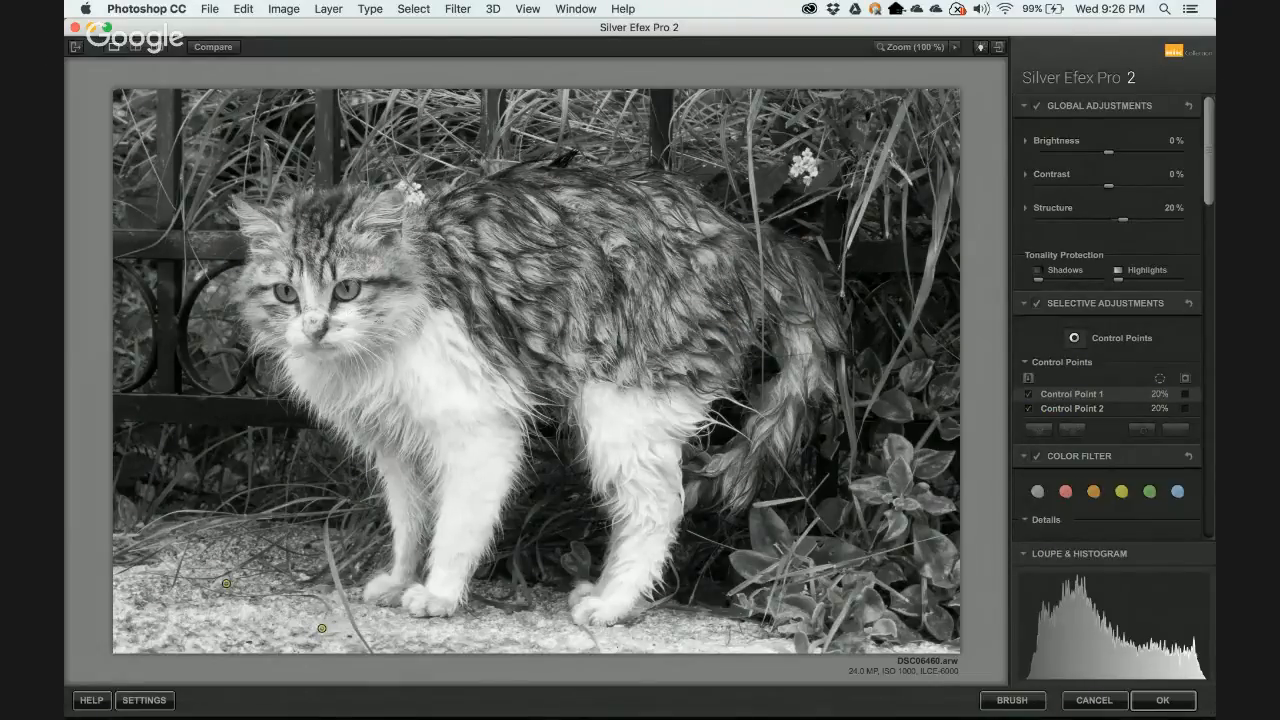
click(418, 263)
drag(418, 263, 396, 301)
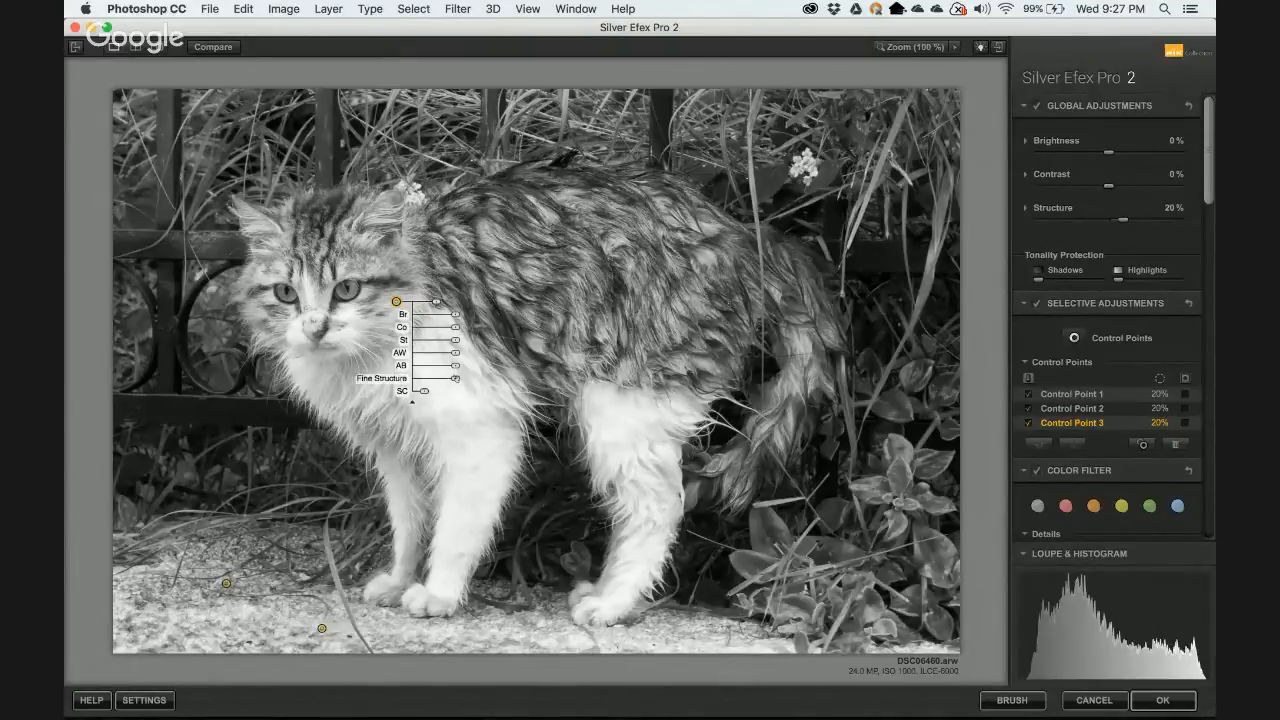
drag(455, 379, 471, 384)
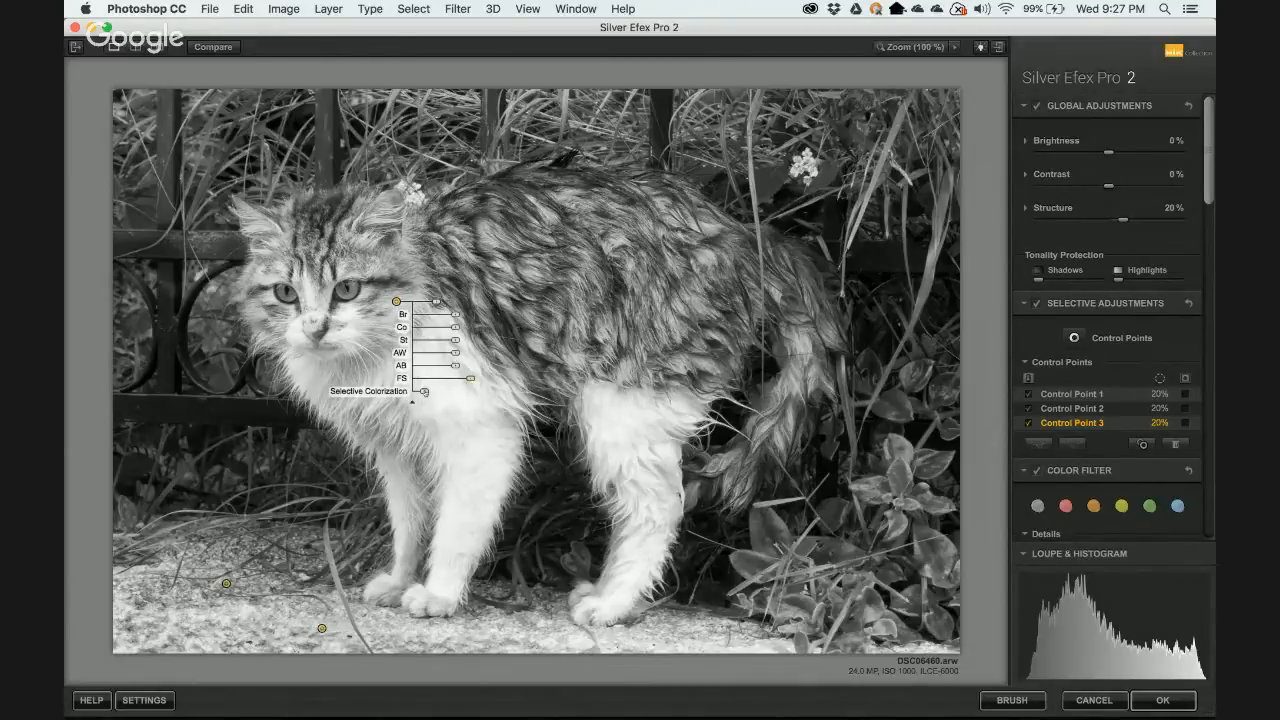
drag(424, 391, 509, 398)
drag(396, 301, 402, 302)
click(602, 524)
Duplicate the cheek control point onto the fur of the cat's back and set the copy's size to 25%.
click(532, 270)
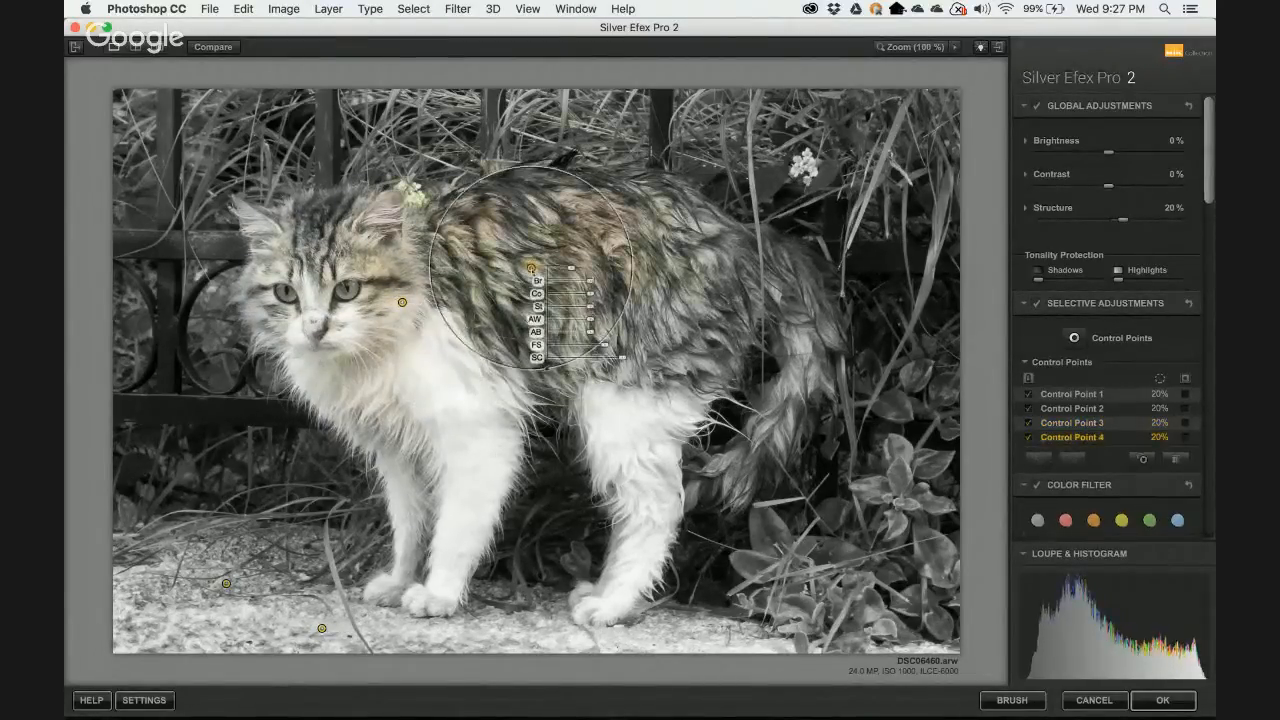
drag(572, 271, 577, 272)
click(600, 282)
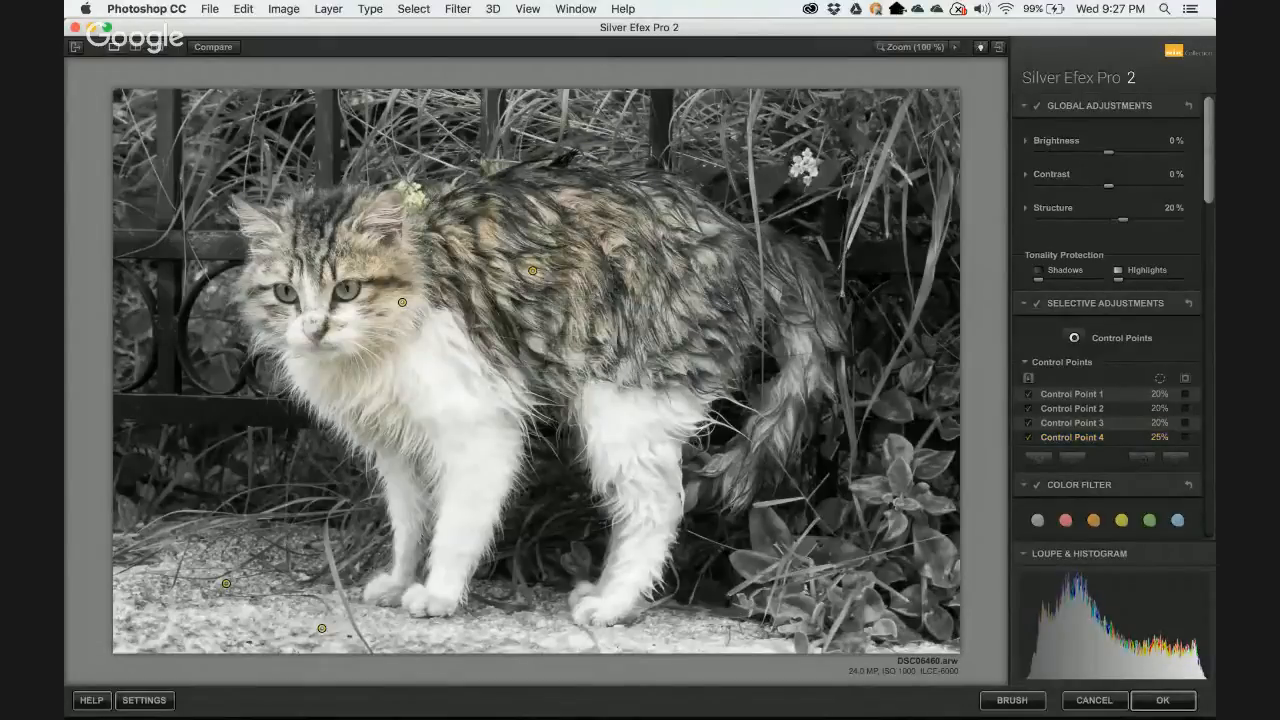
Duplicate the fur control point onto the cat's rear flank, reposition the copy toward mid-body and show the Loupe view.
click(703, 270)
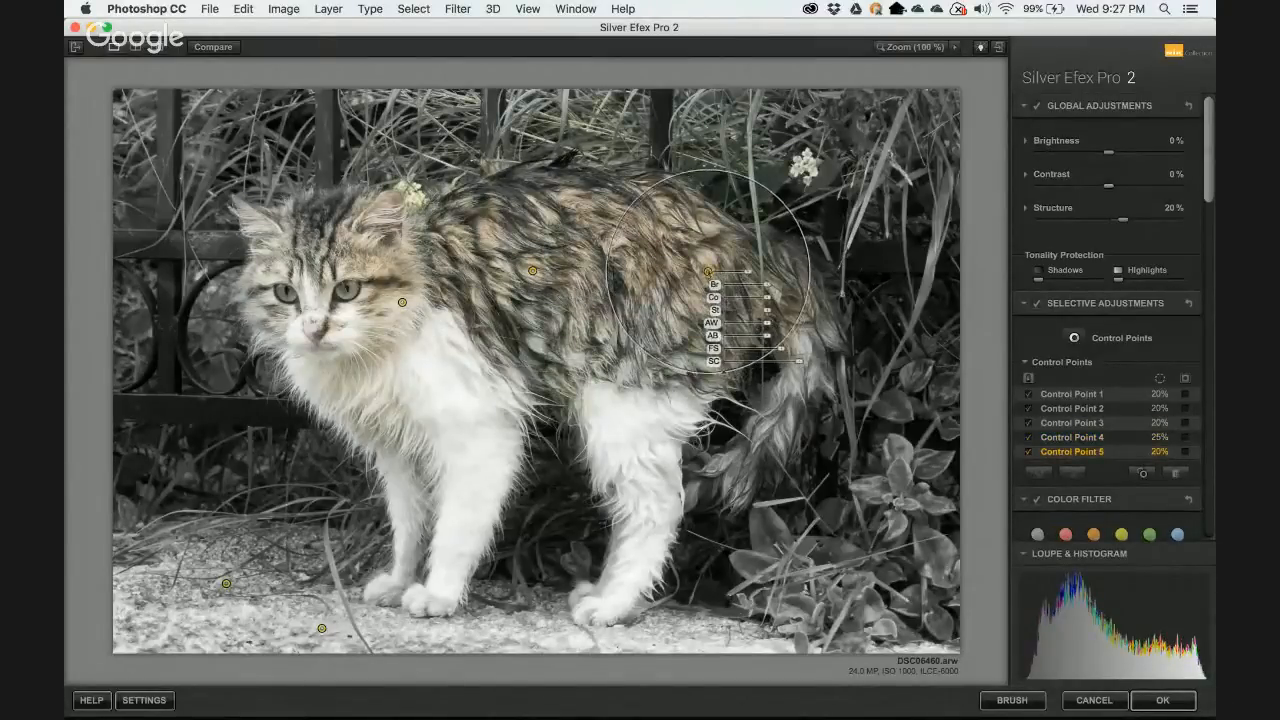
drag(703, 270, 651, 289)
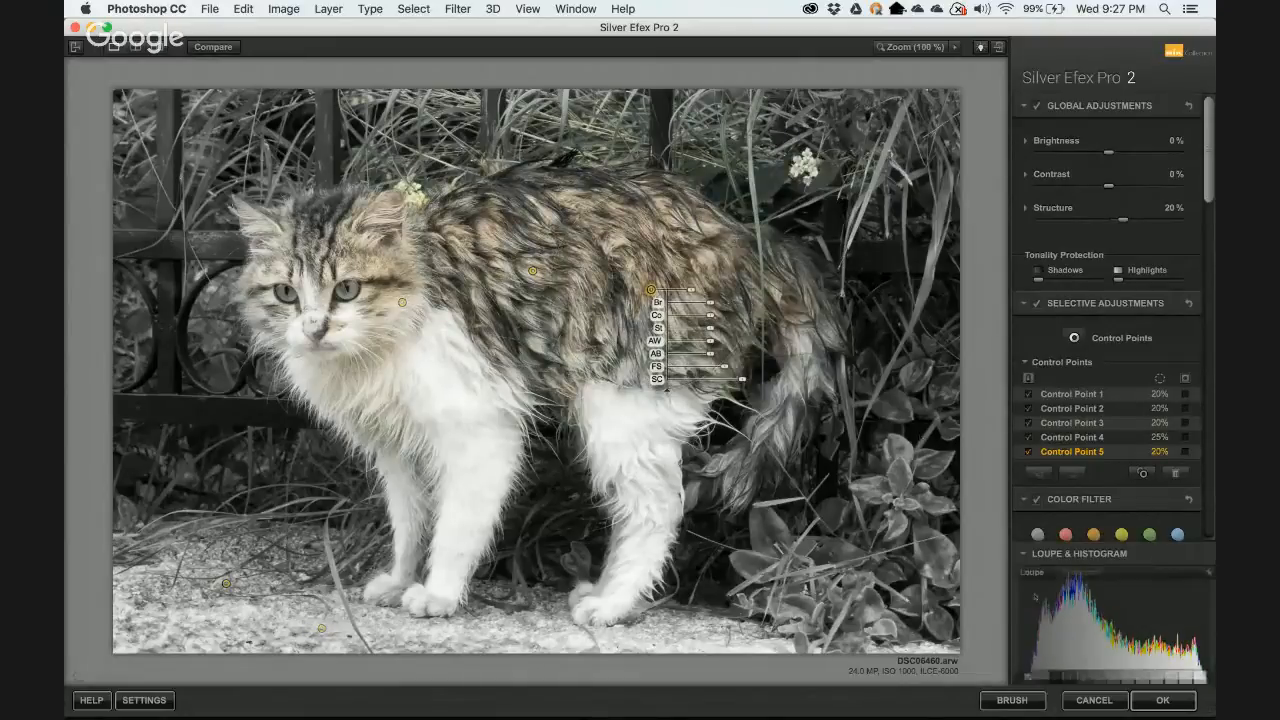
click(1034, 574)
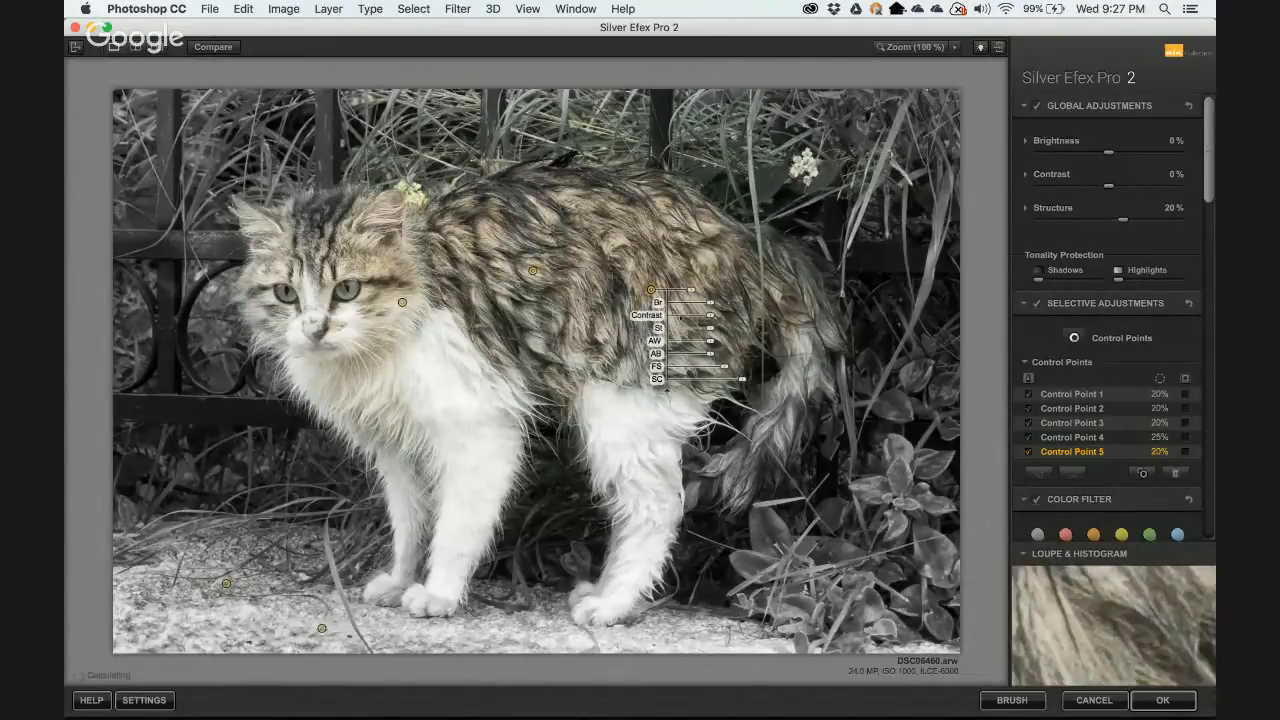
mouse_move(651, 289)
mouse_down()
mouse_move(643, 319)
mouse_move(702, 178)
mouse_move(644, 287)
mouse_up()
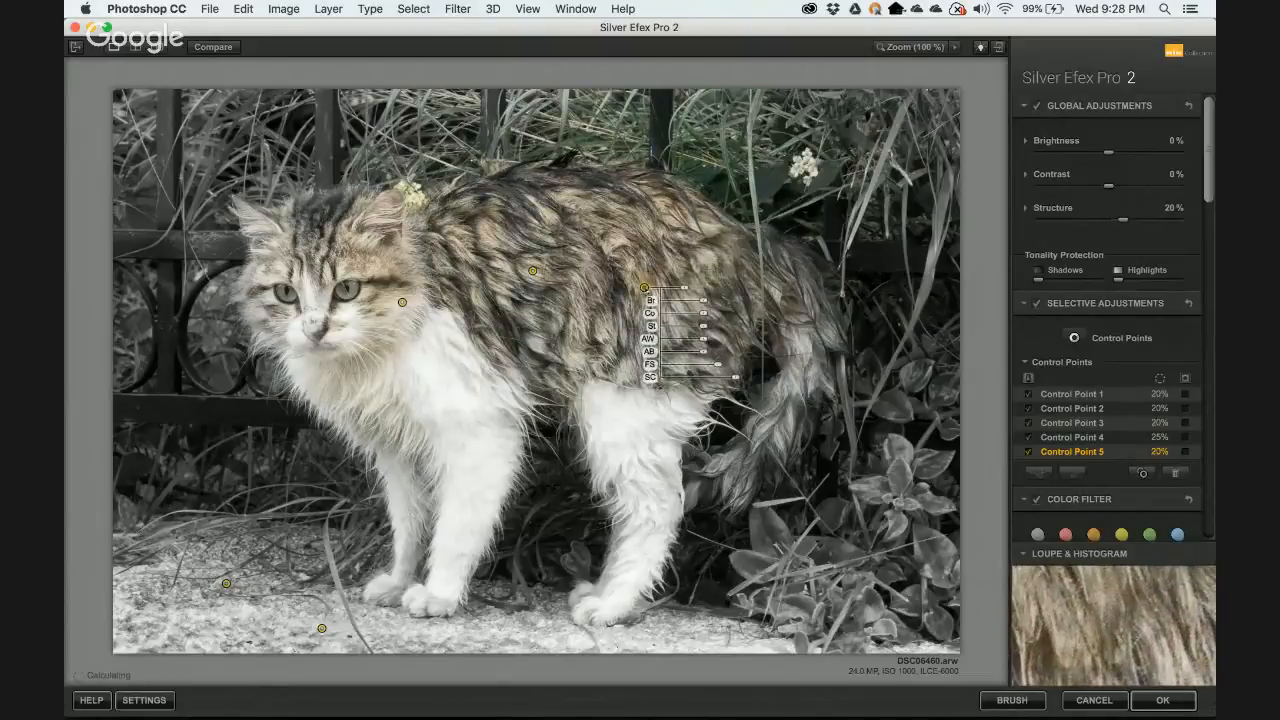
Add a control point on the cat's white front leg, lower its Selective Colorization and reposition it slightly down the leg.
key(super+shift+a)
click(460, 447)
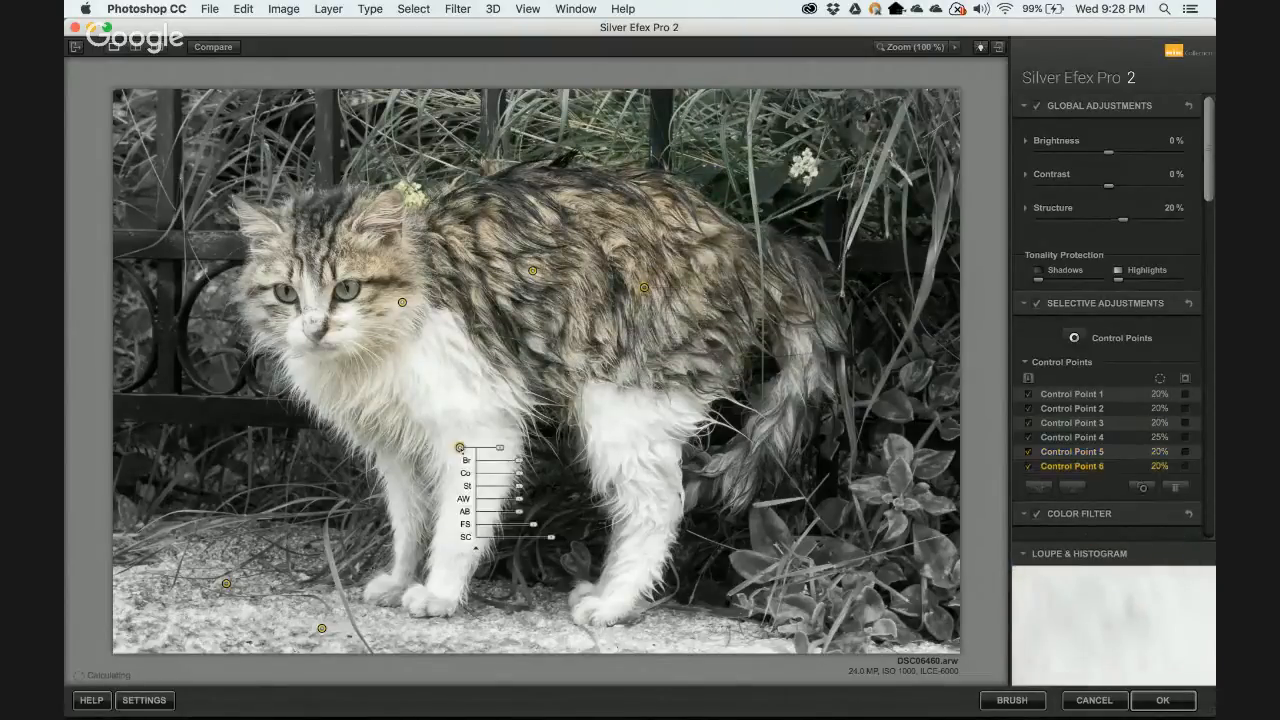
drag(460, 447, 488, 441)
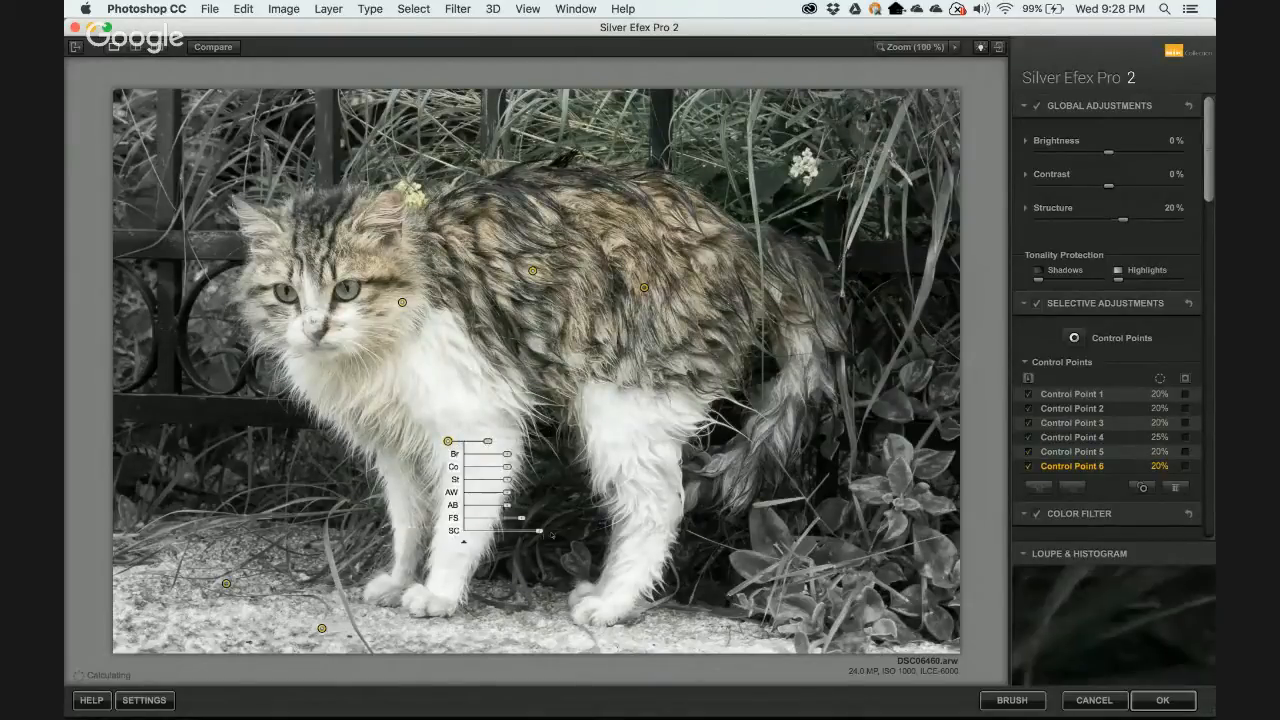
drag(540, 531, 494, 531)
drag(448, 441, 443, 467)
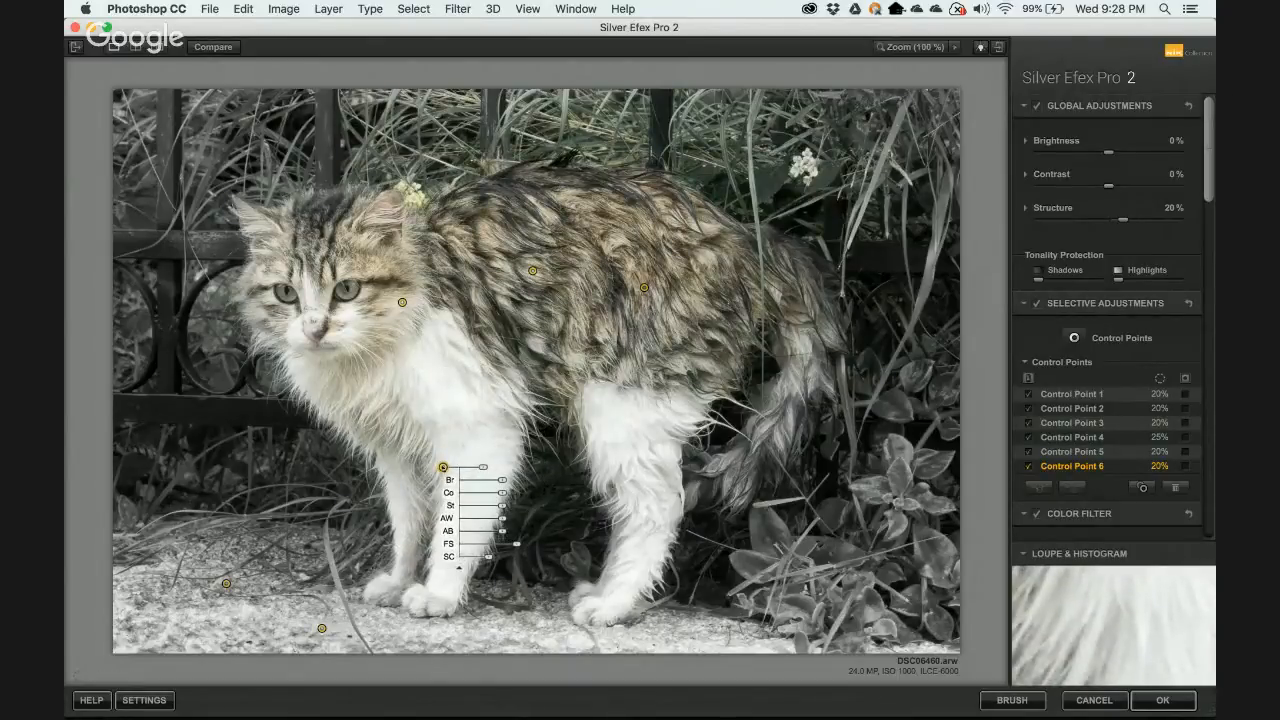
Delete all four control points on the cat, on the front leg, cheek and body fur, keeping only the pavement ones.
key(Delete)
click(402, 302)
key(Delete)
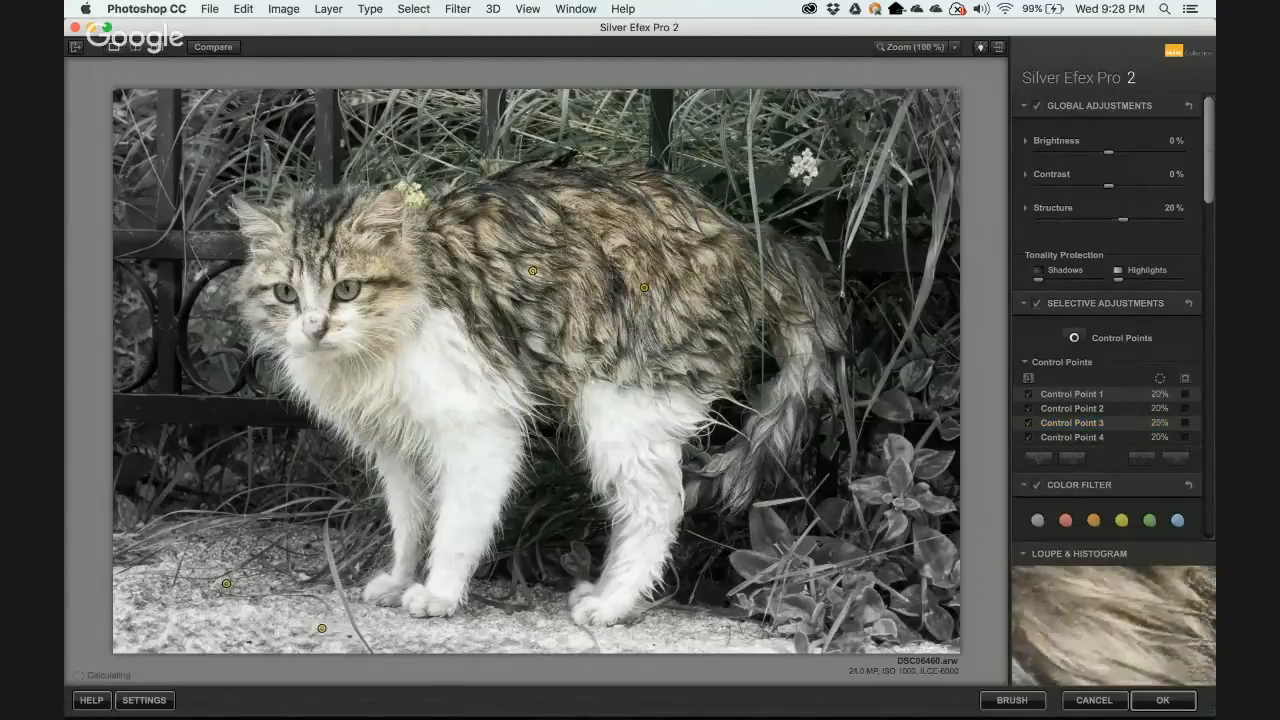
click(532, 270)
key(Delete)
key(Delete)
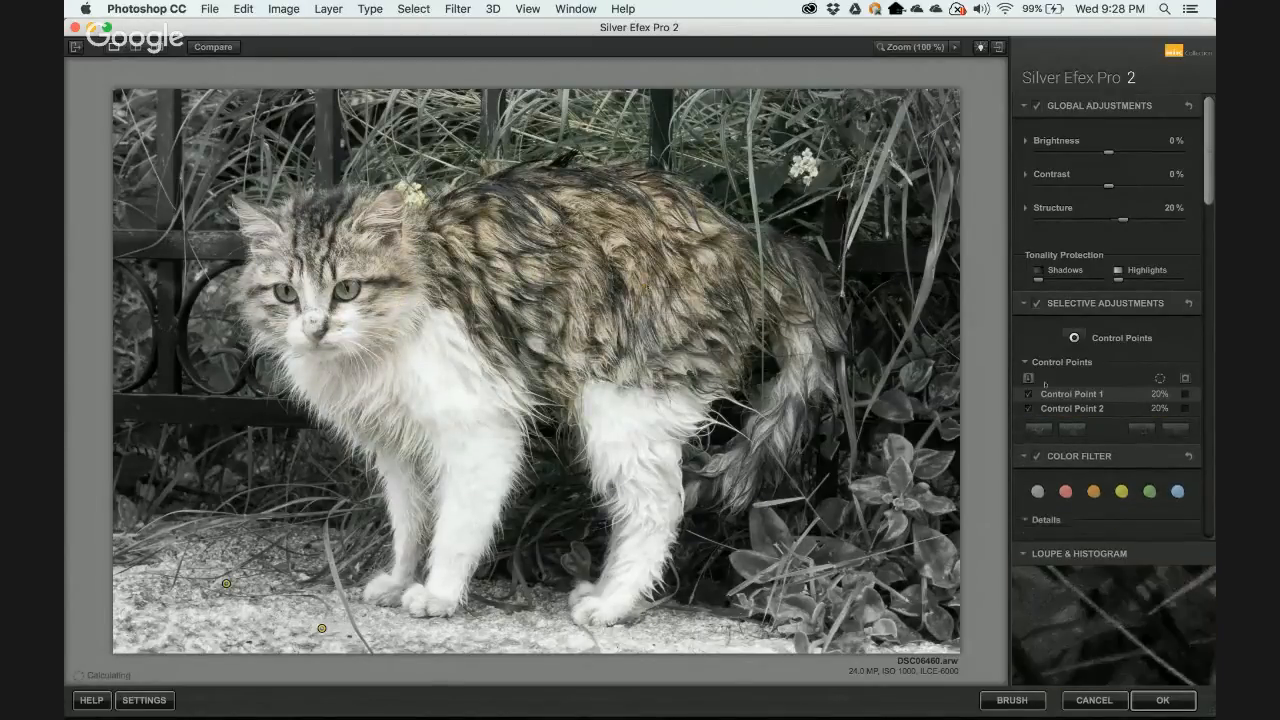
Choose the Neutral film type and shift the grain slightly toward Hard.
scroll(1131, 342, down, 5)
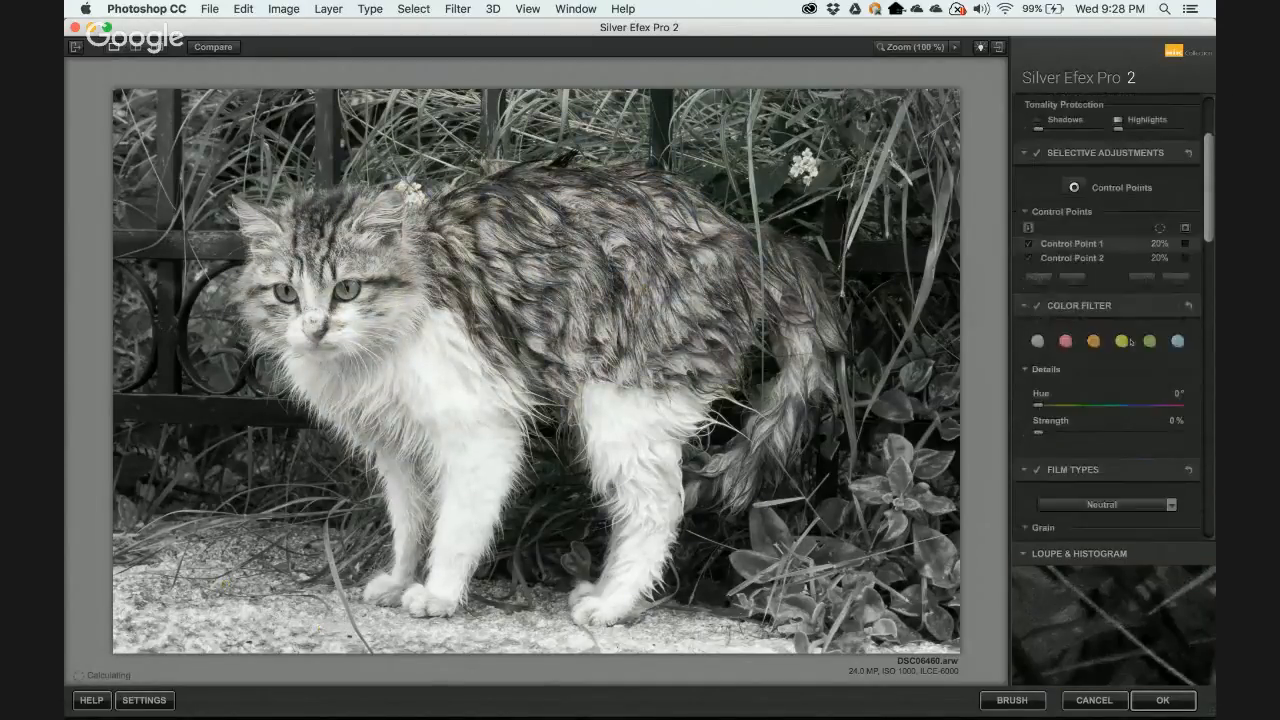
scroll(1131, 342, down, 2)
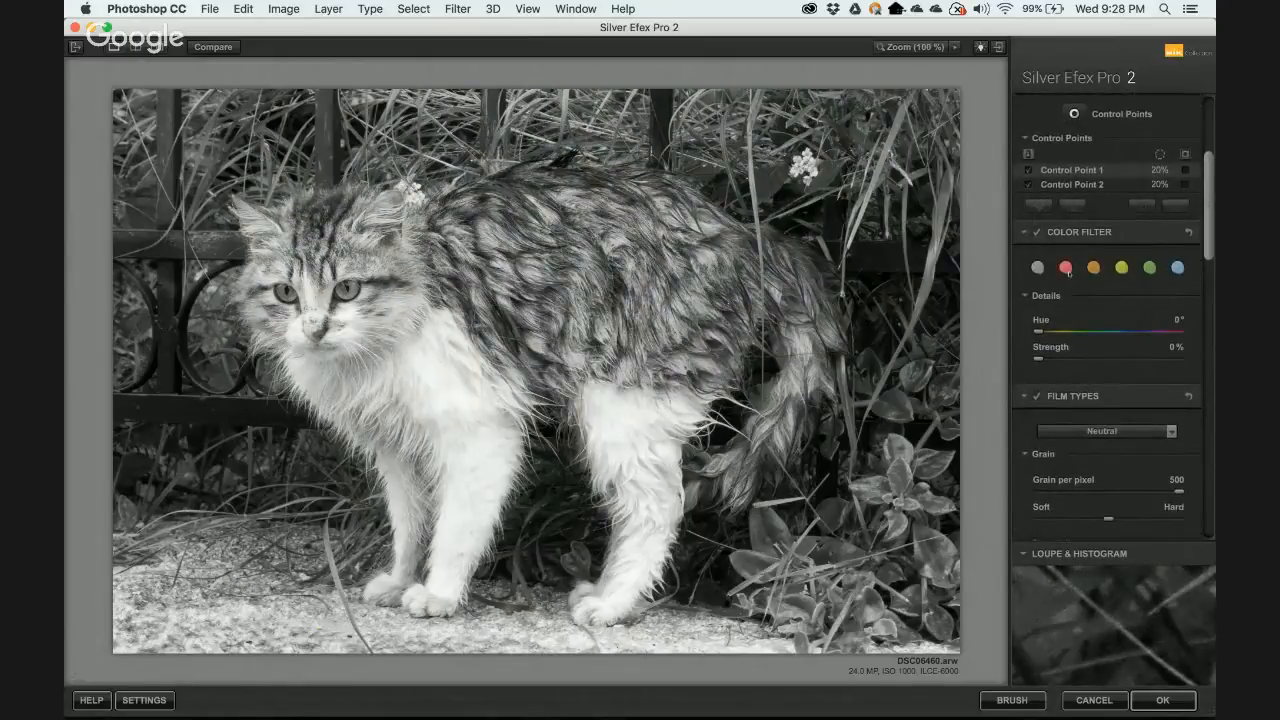
scroll(1112, 339, down, 10)
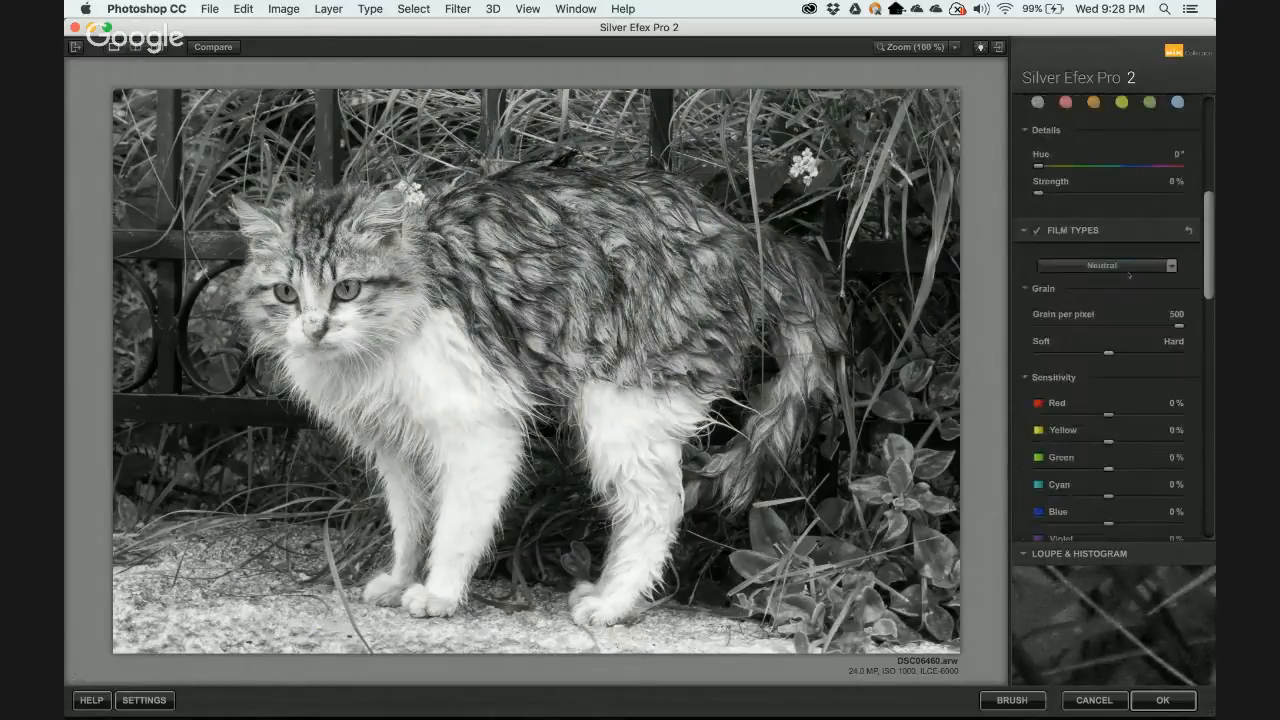
click(1127, 266)
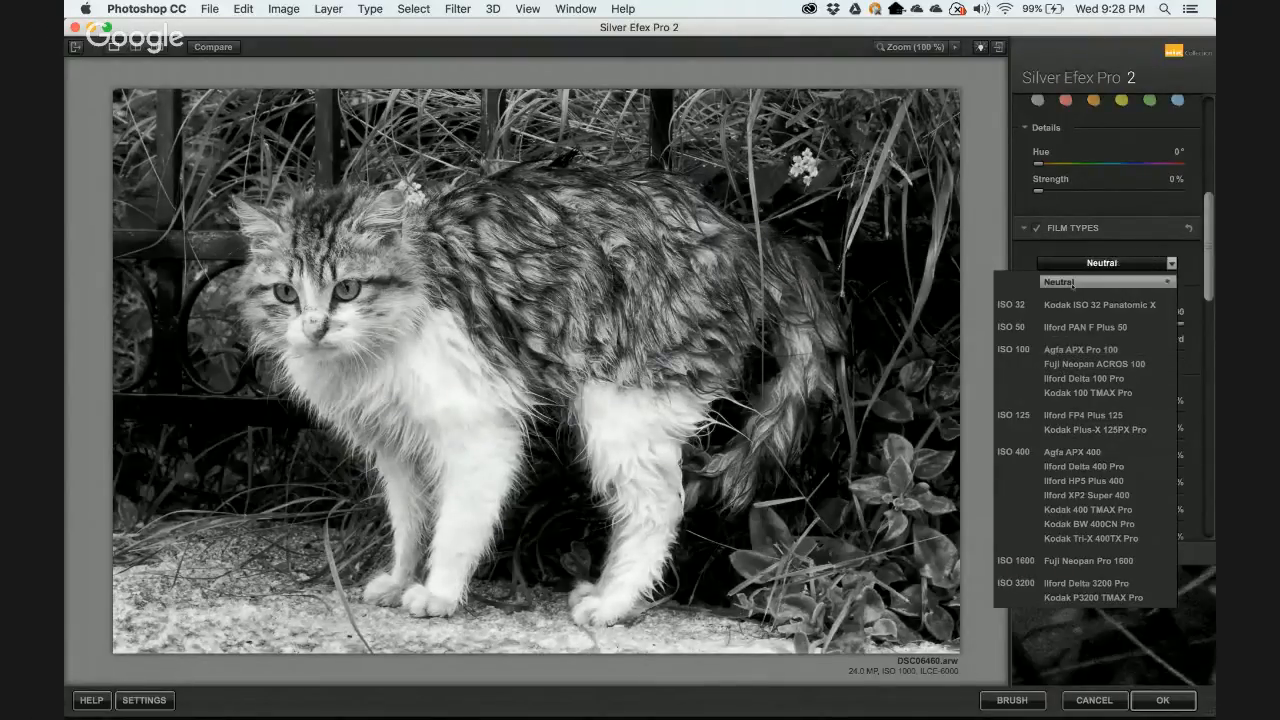
click(1072, 283)
scroll(1100, 300, down, 1)
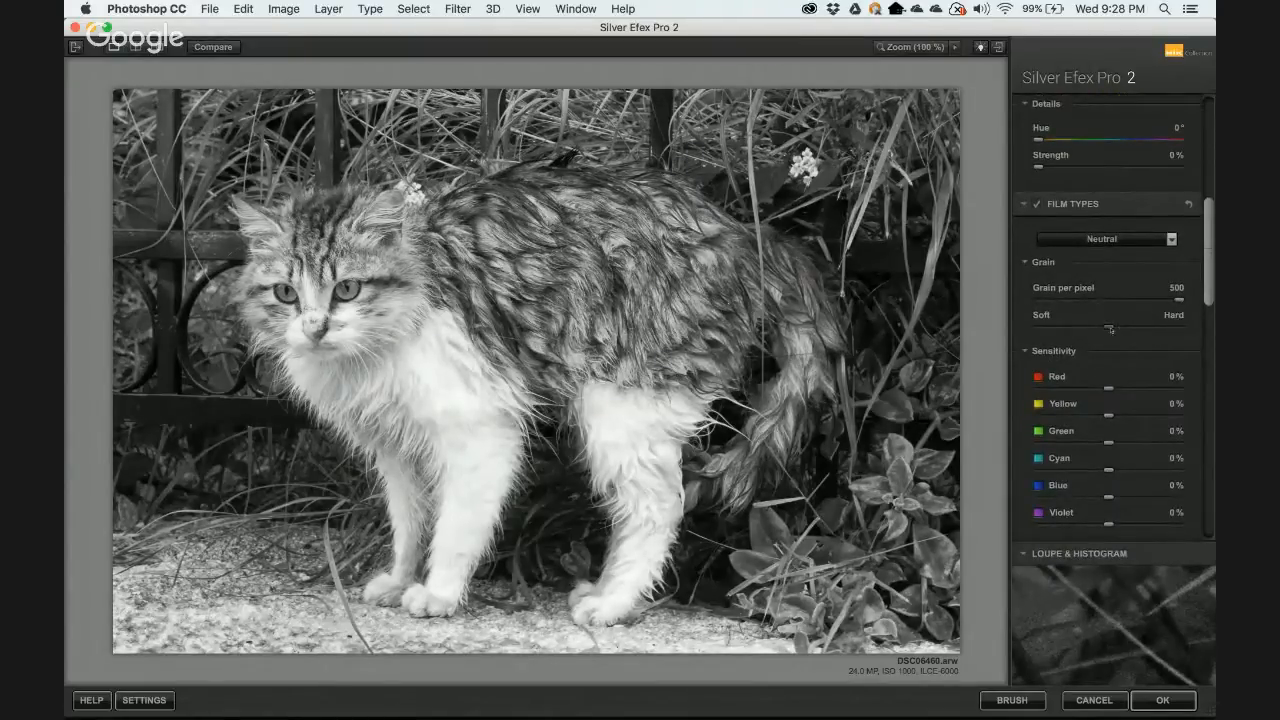
mouse_move(1110, 329)
mouse_down()
mouse_move(1143, 334)
mouse_move(1126, 331)
mouse_up()
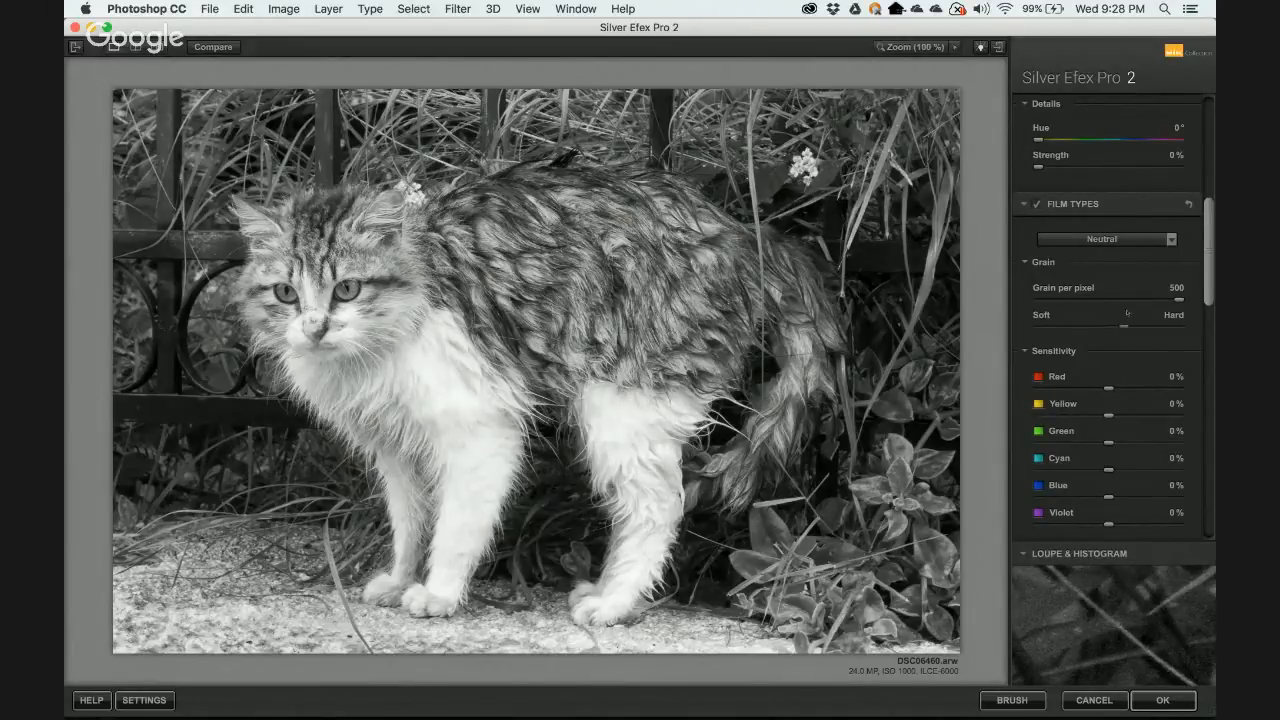
Preview the toning presets in the finishing adjustments, choose Neutral 1 and leave Silver Toning at 0%.
scroll(1116, 351, down, 5)
scroll(1116, 351, down, 10)
scroll(1116, 351, down, 2)
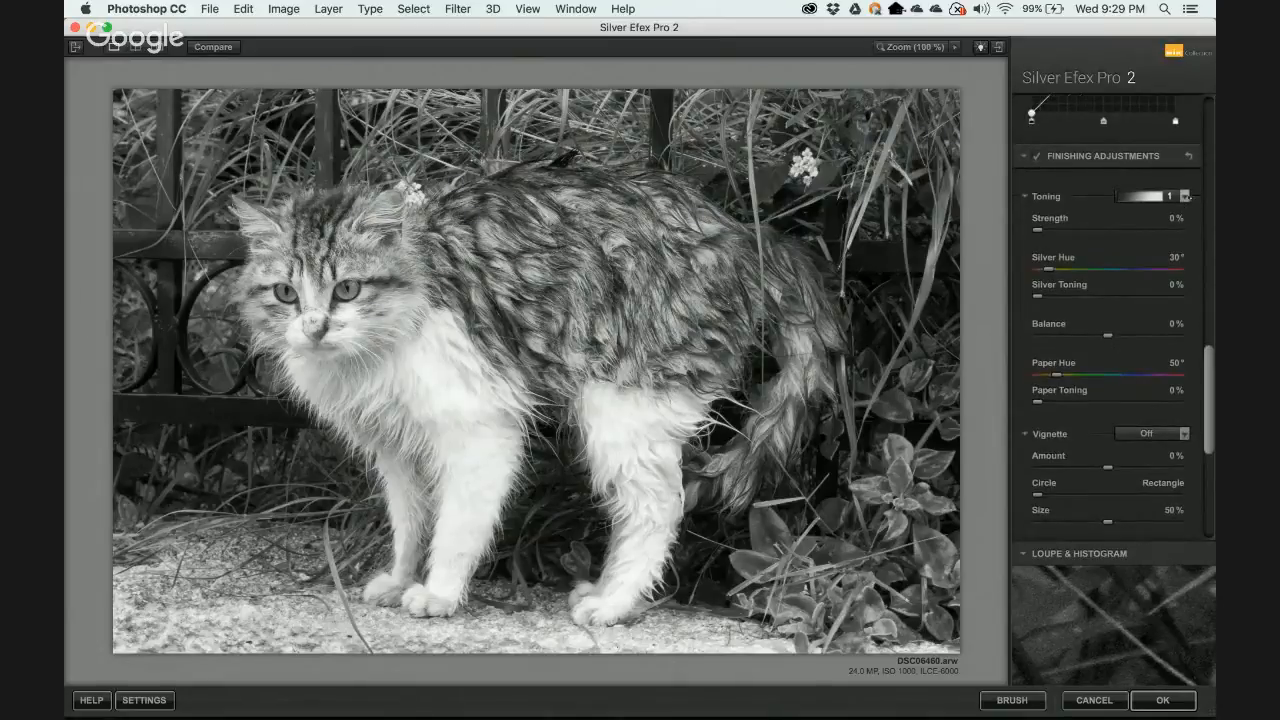
click(1185, 197)
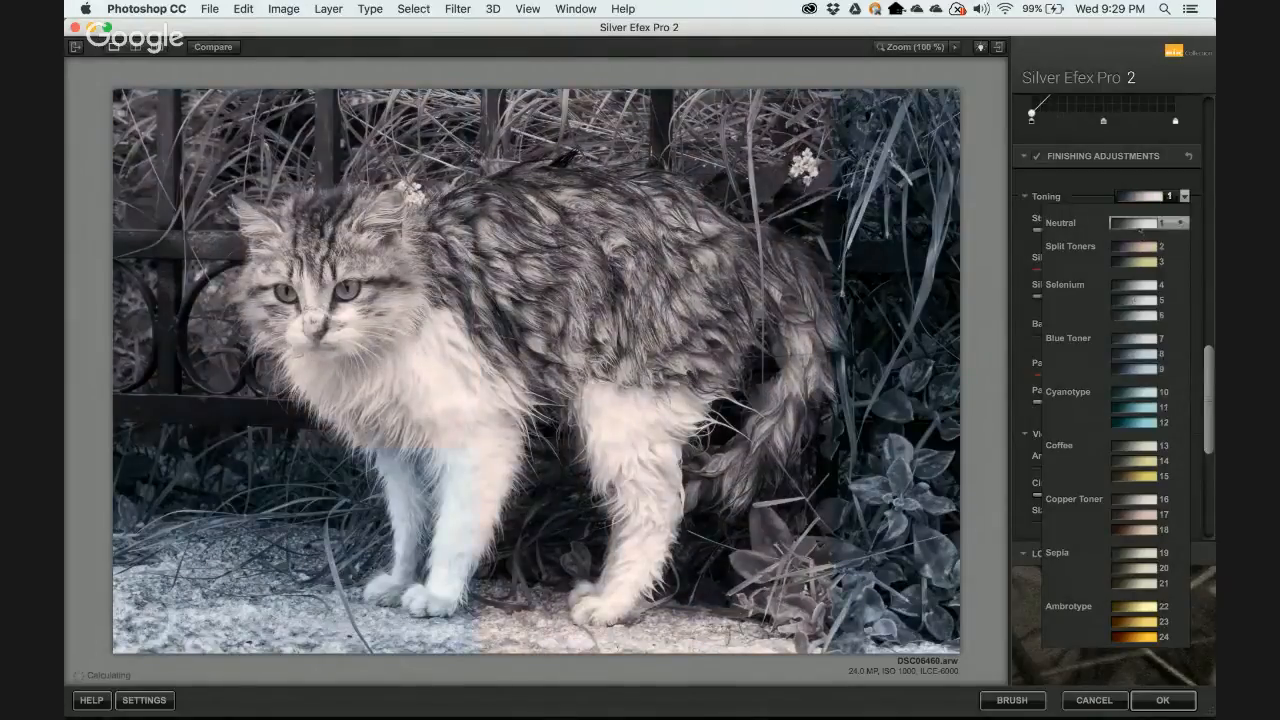
click(1140, 224)
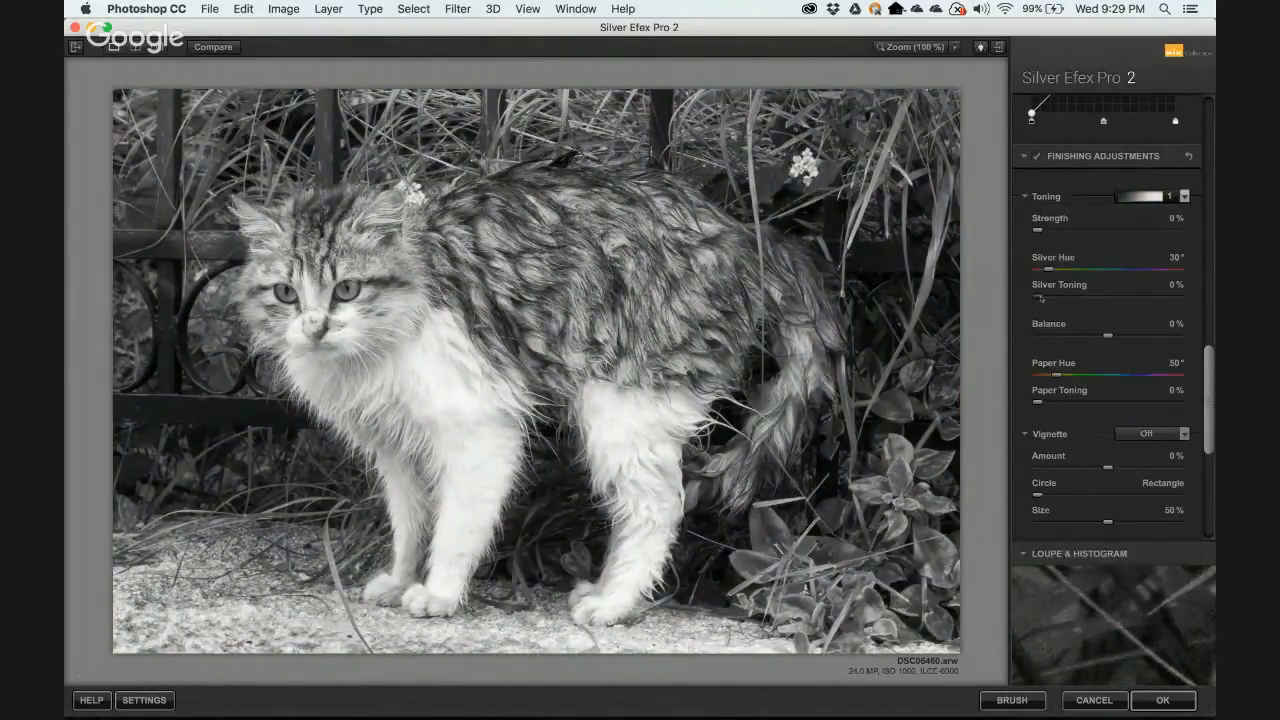
mouse_move(1039, 297)
mouse_down()
mouse_move(1094, 298)
mouse_move(1023, 296)
mouse_up()
Preview the image border Type 7 on the photo and set Image Borders back to Off.
scroll(1021, 311, down, 5)
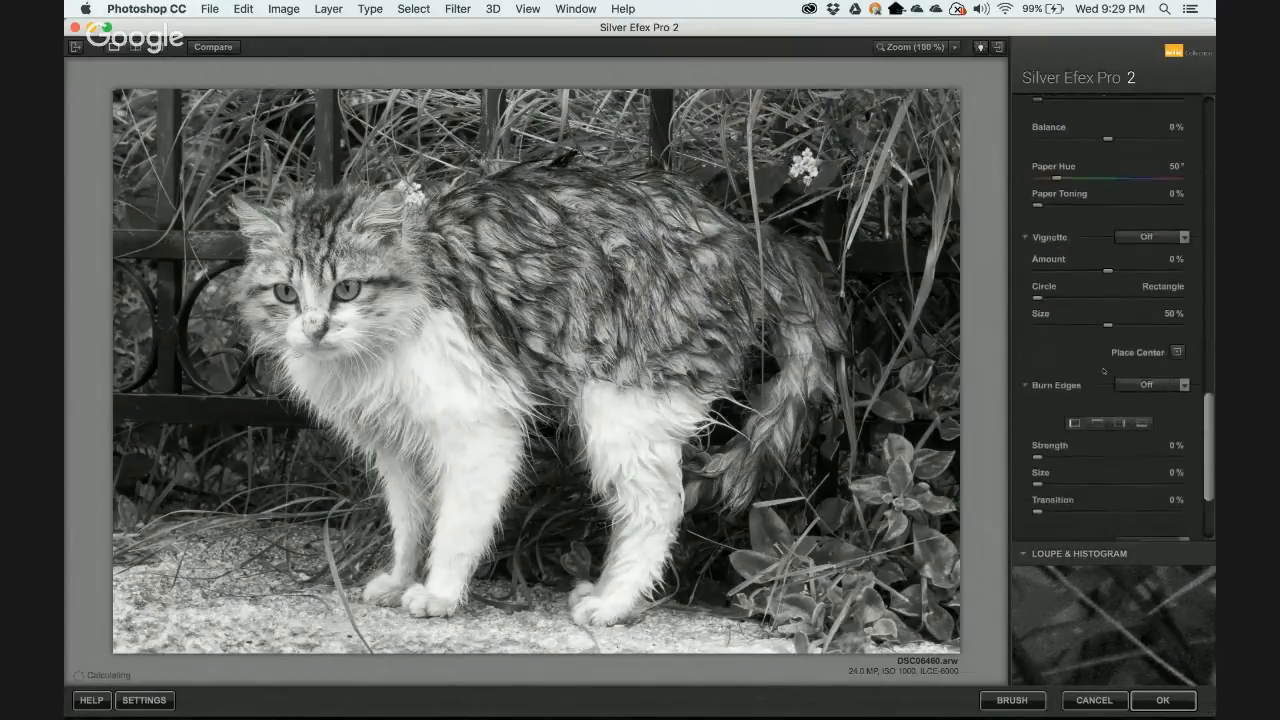
scroll(1099, 373, down, 2)
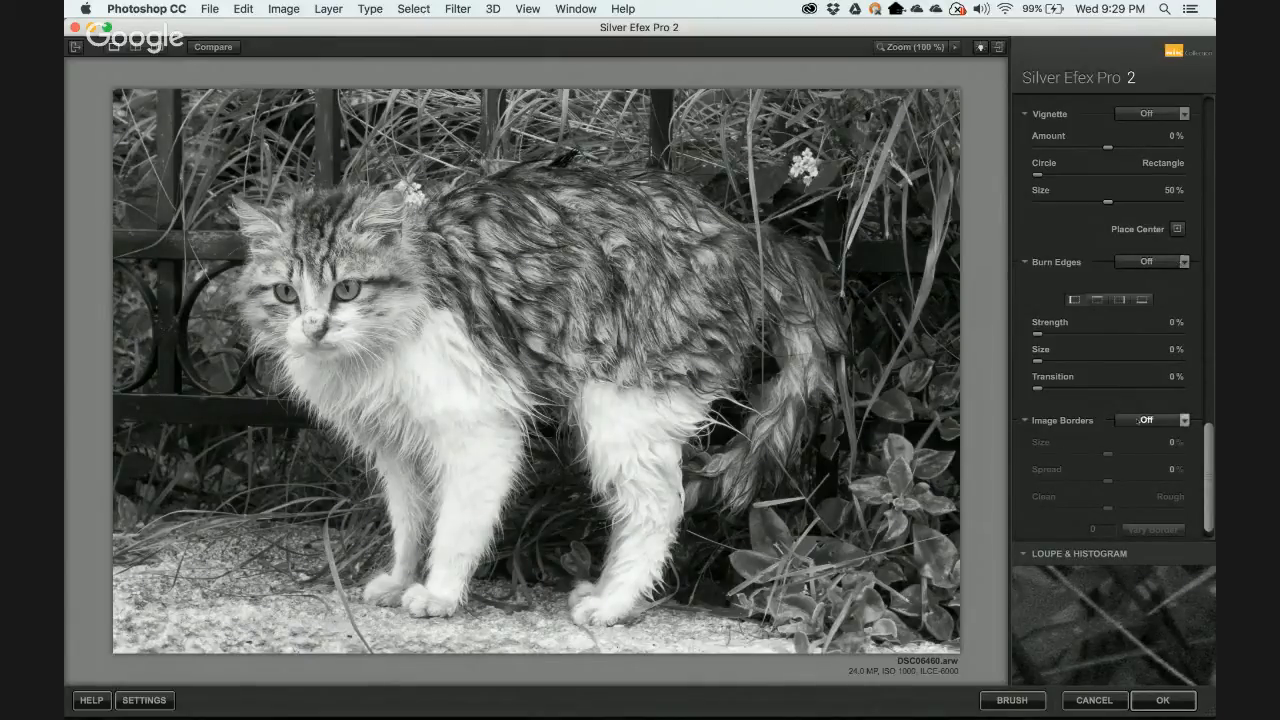
click(1137, 419)
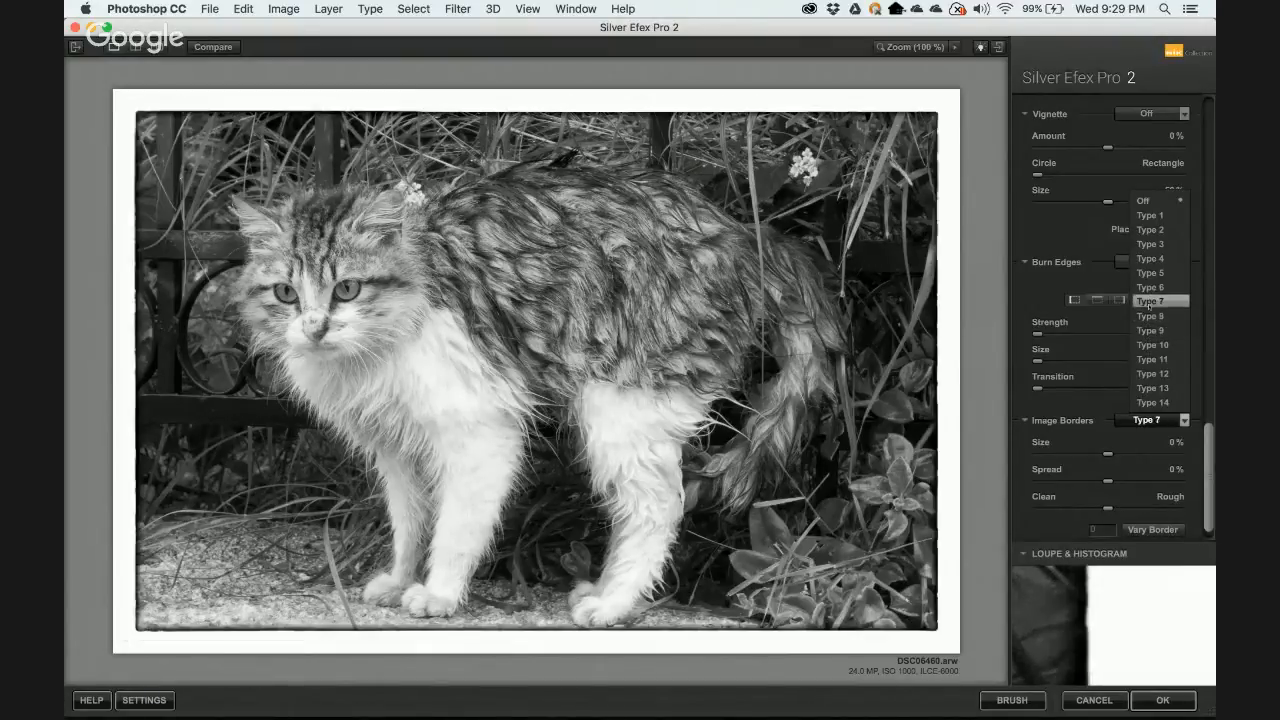
click(1143, 200)
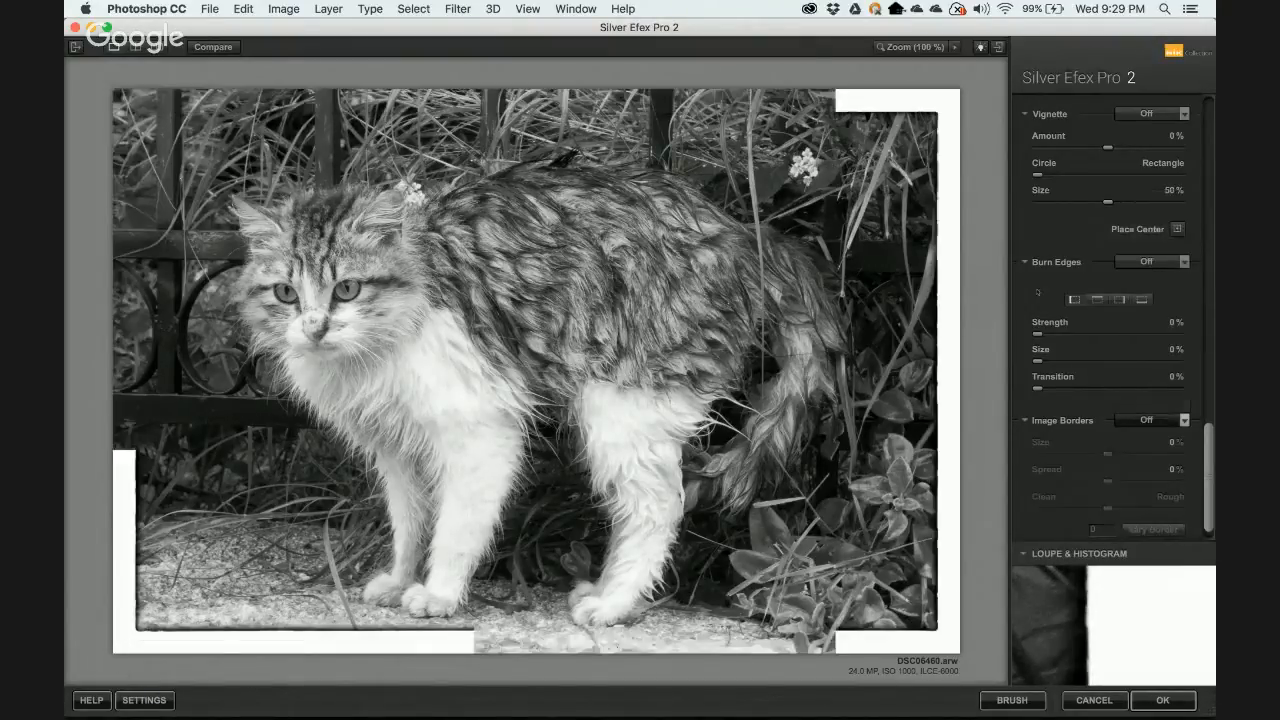
Apply the Silver Efex Pro 2 black-and-white conversion to the photo and return to Photoshop.
scroll(1149, 377, down, 1)
scroll(1149, 377, down, 1)
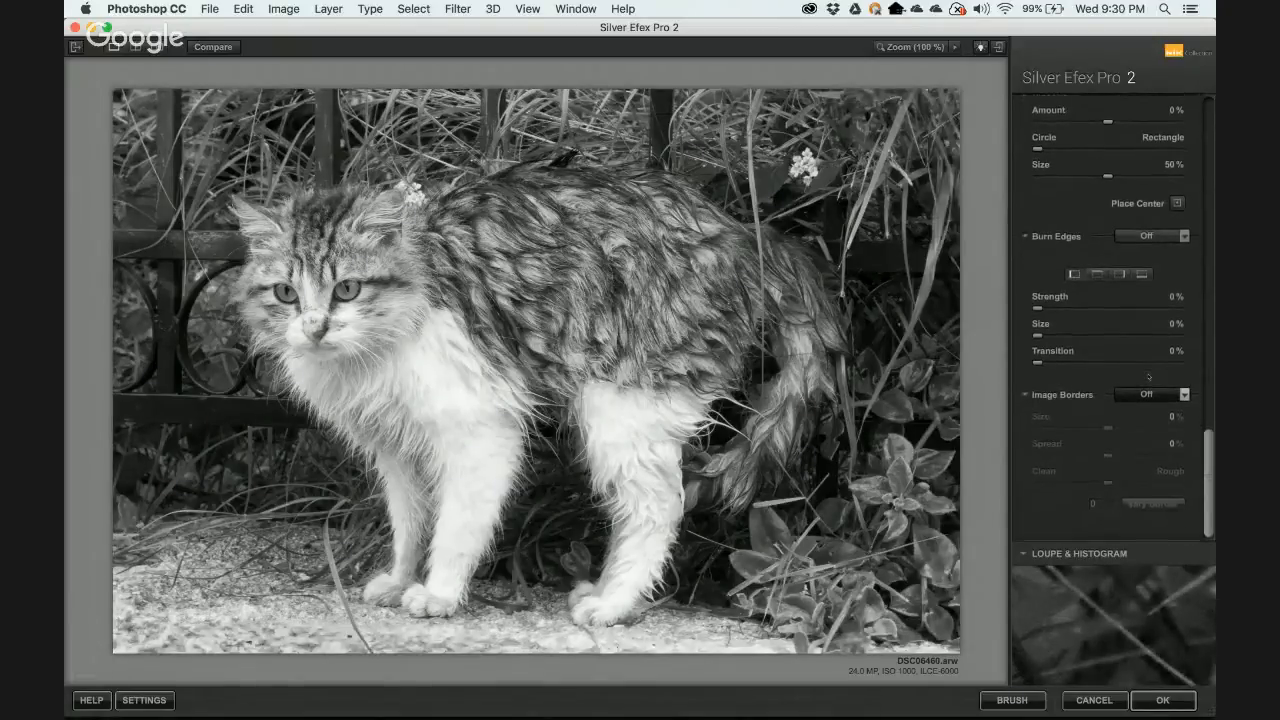
click(1161, 699)
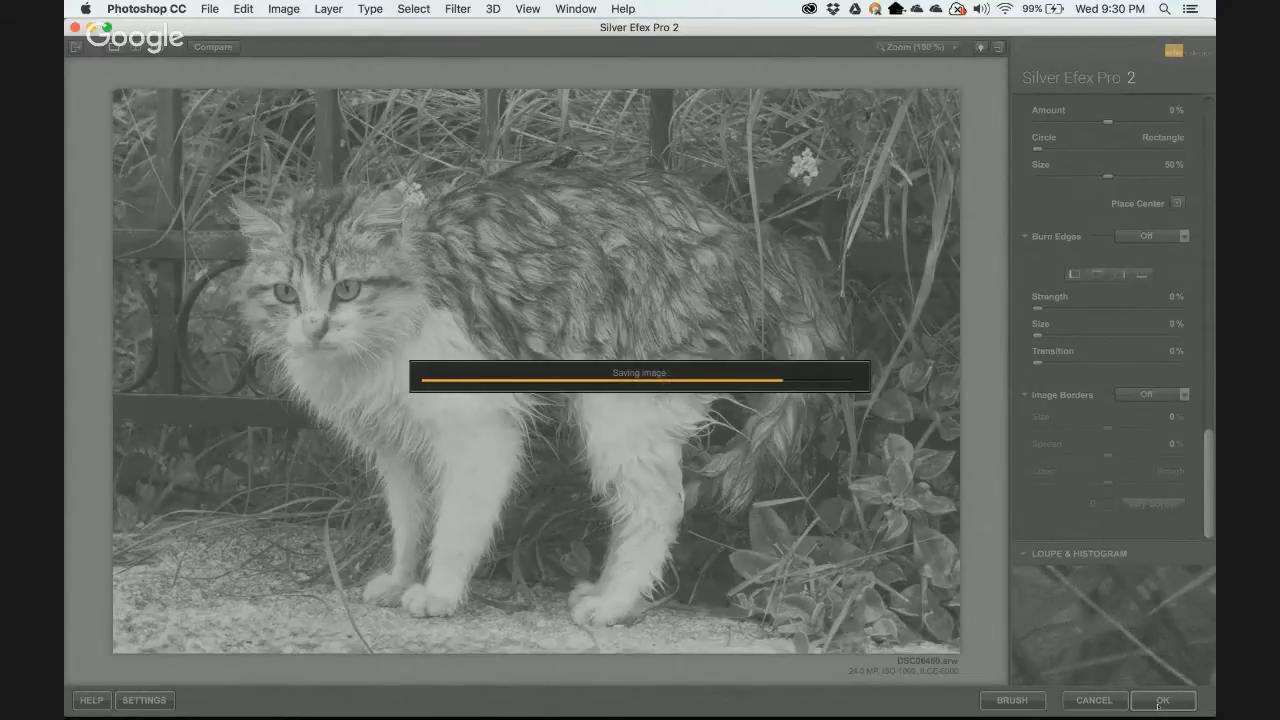
mouse_move(872, 704)
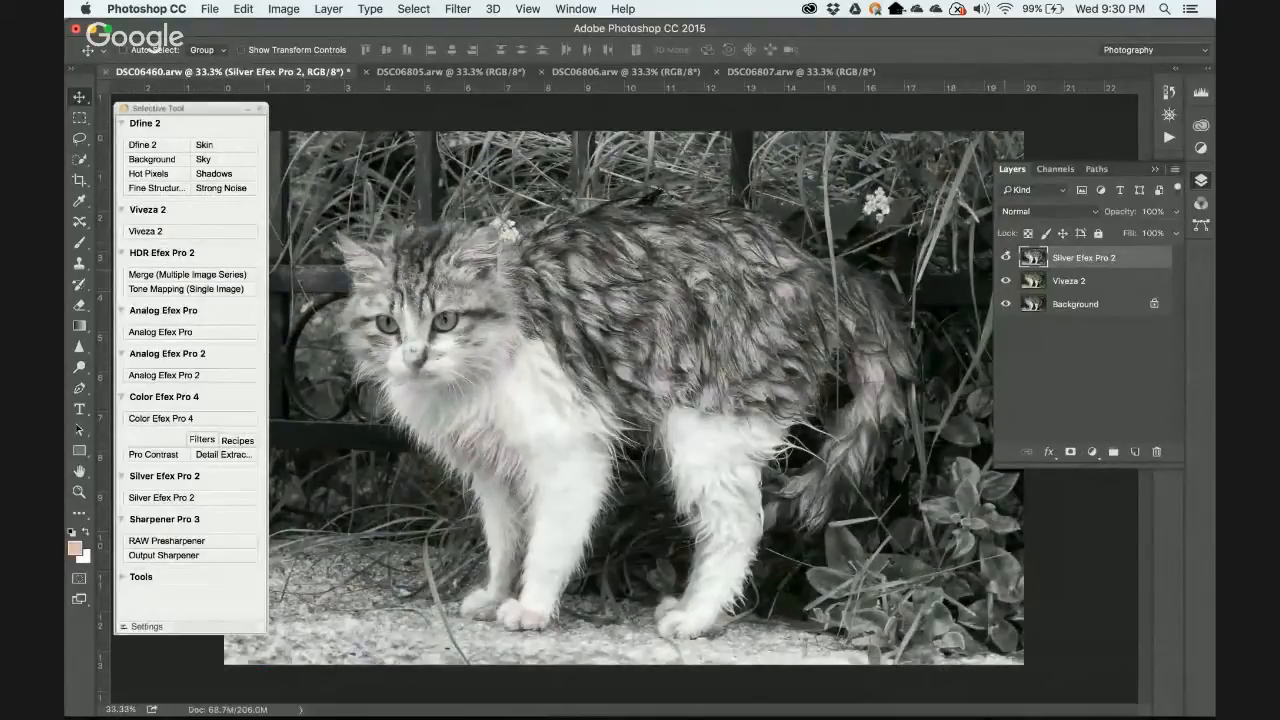
Compare the edits with the original by hiding and showing the Silver Efex Pro 2 and Viveza 2 layers.
click(1006, 257)
click(1006, 281)
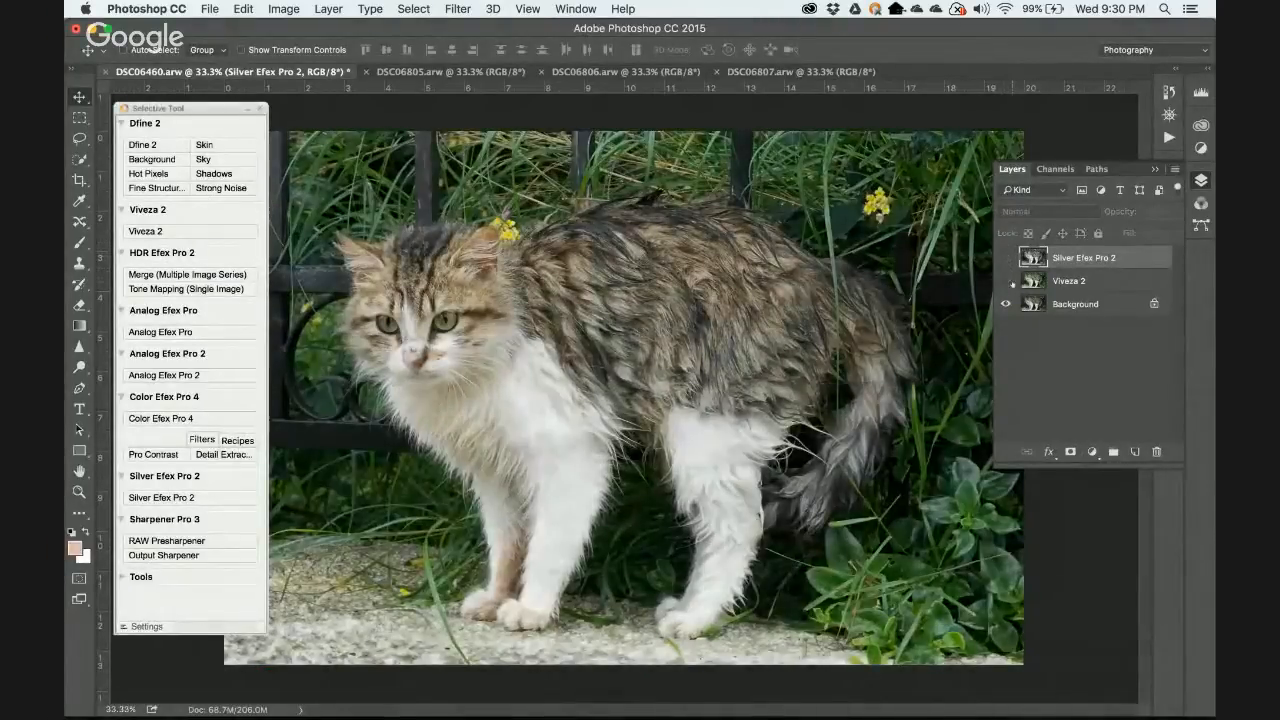
click(1006, 281)
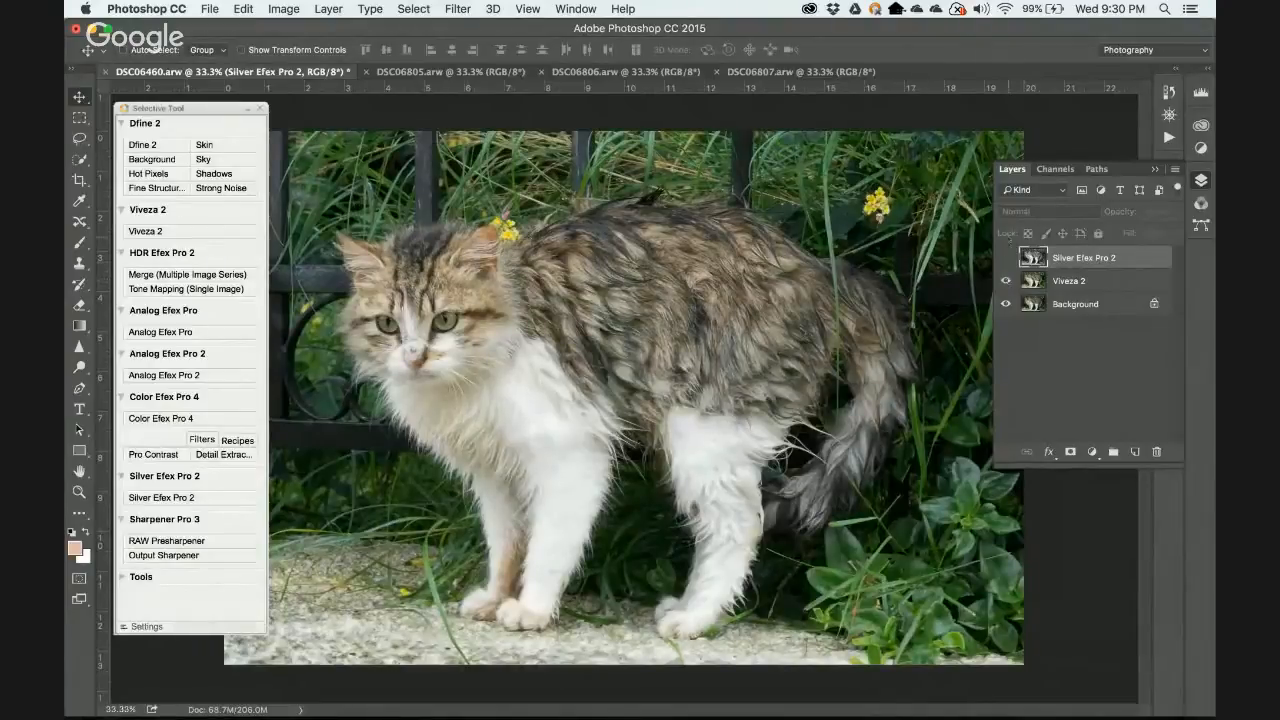
click(1006, 257)
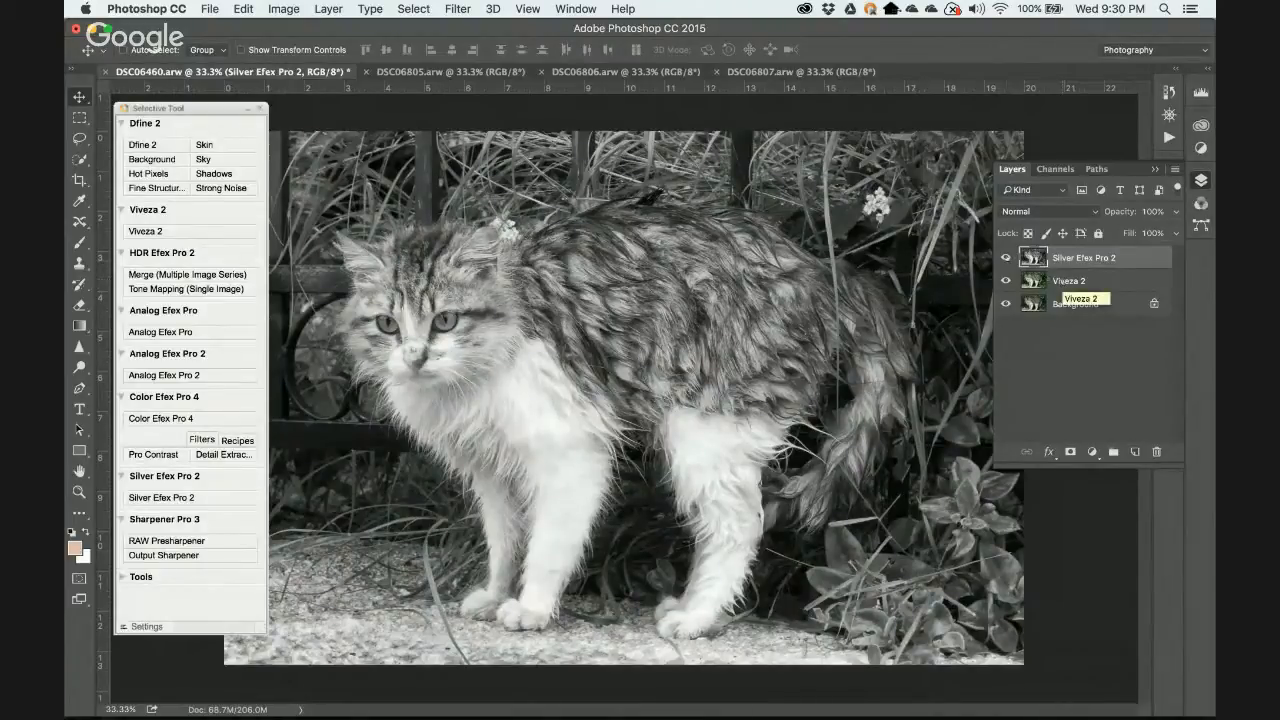
Hide the Silver Efex Pro 2 layer and open the Viveza 2 layer in Color Efex Pro 4.
click(1006, 257)
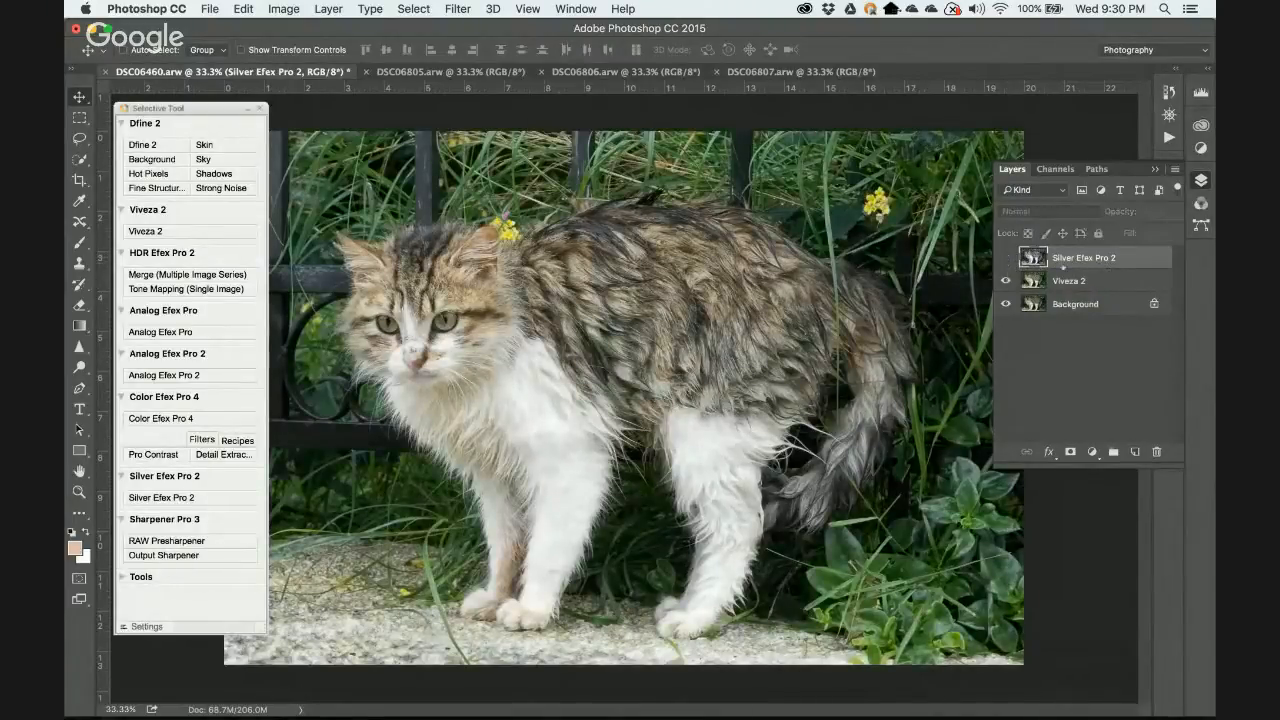
click(1083, 280)
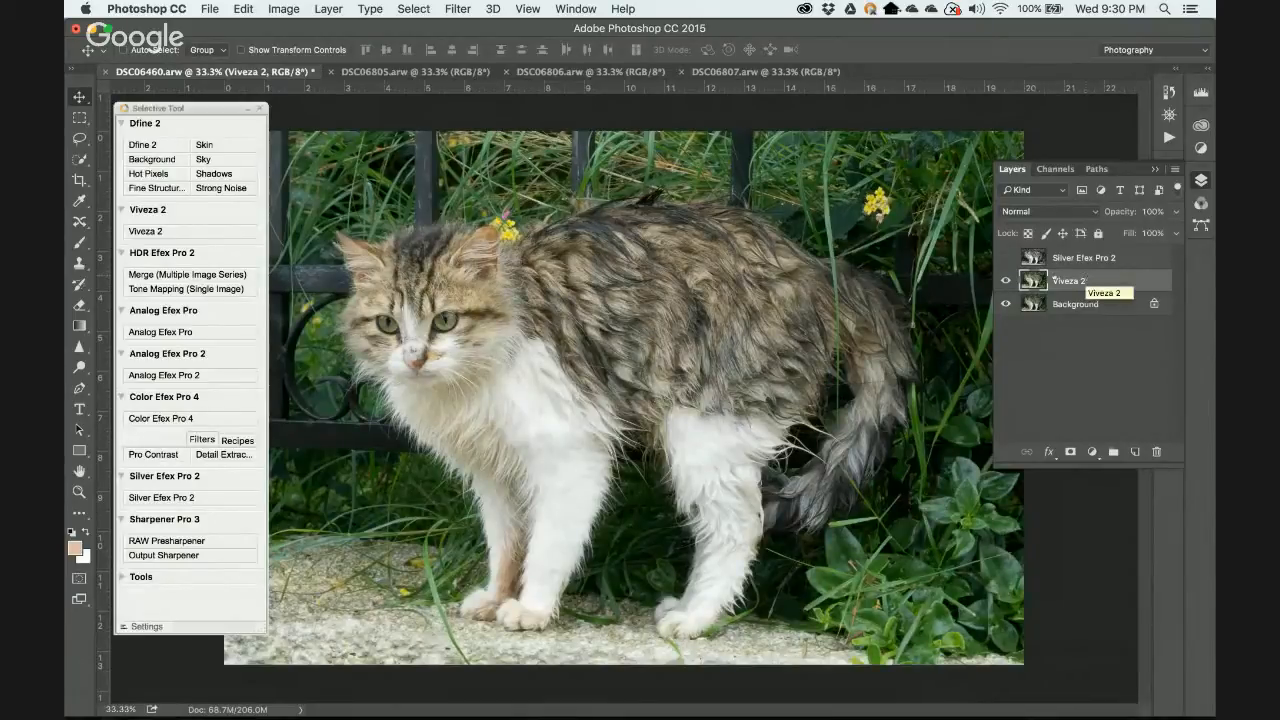
click(158, 419)
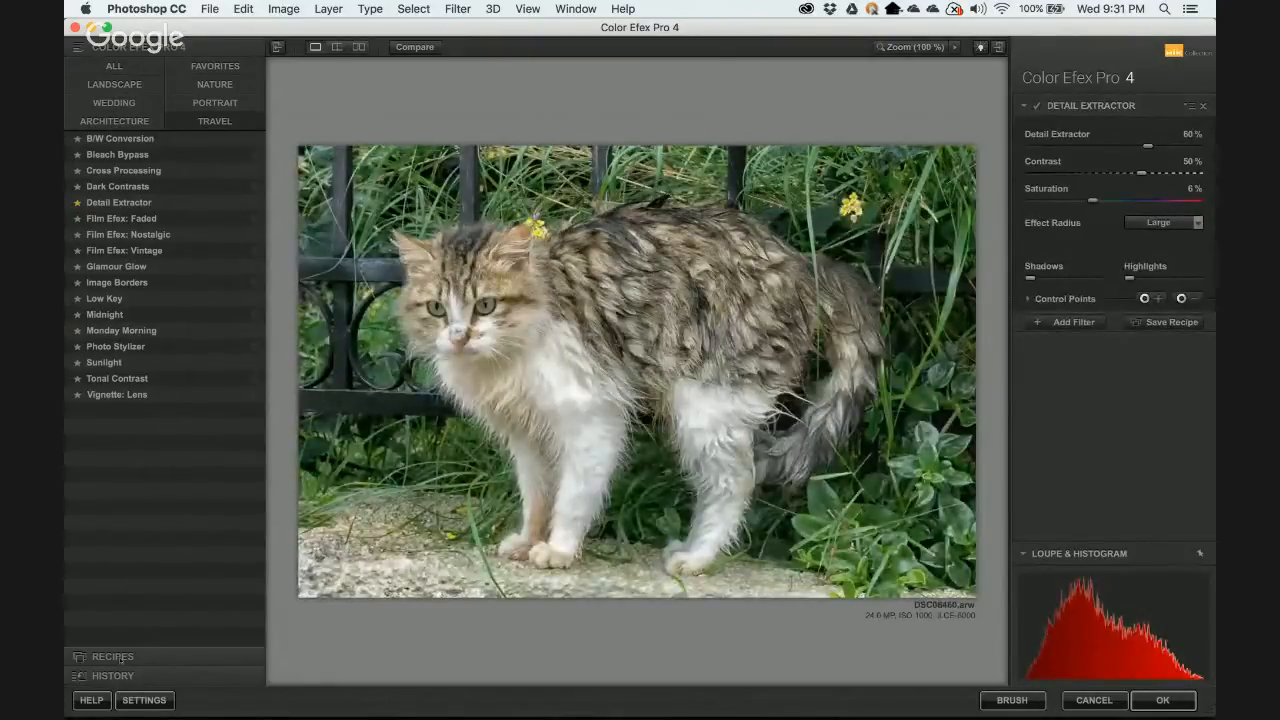
Open the recipes library and browse all recipe previews from Black Gold to Warm Sunset.
click(112, 657)
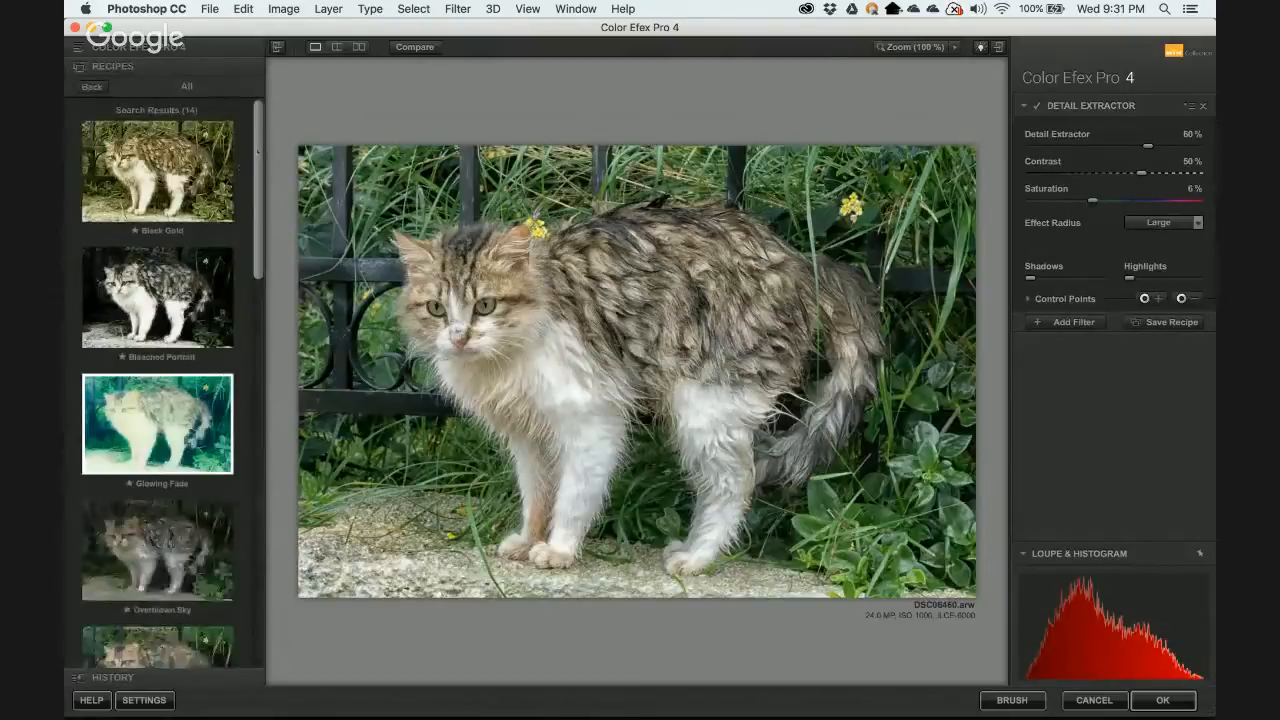
scroll(213, 482, down, 10)
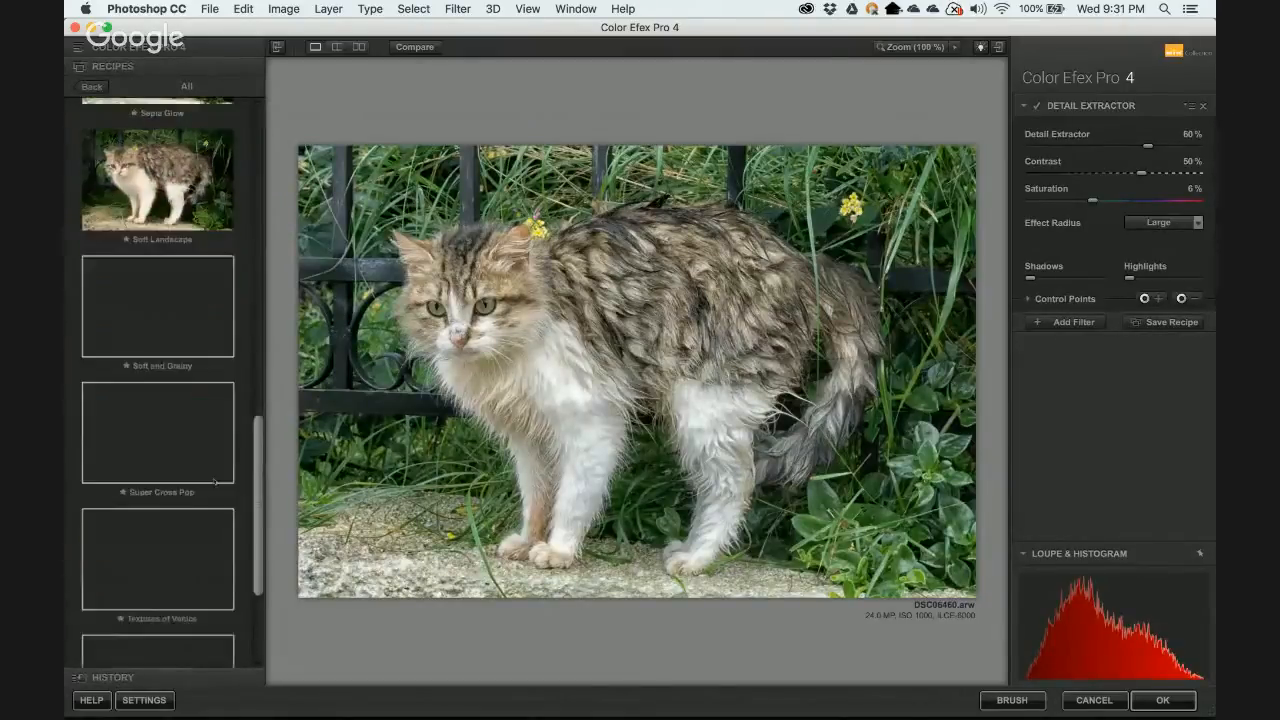
scroll(213, 482, down, 3)
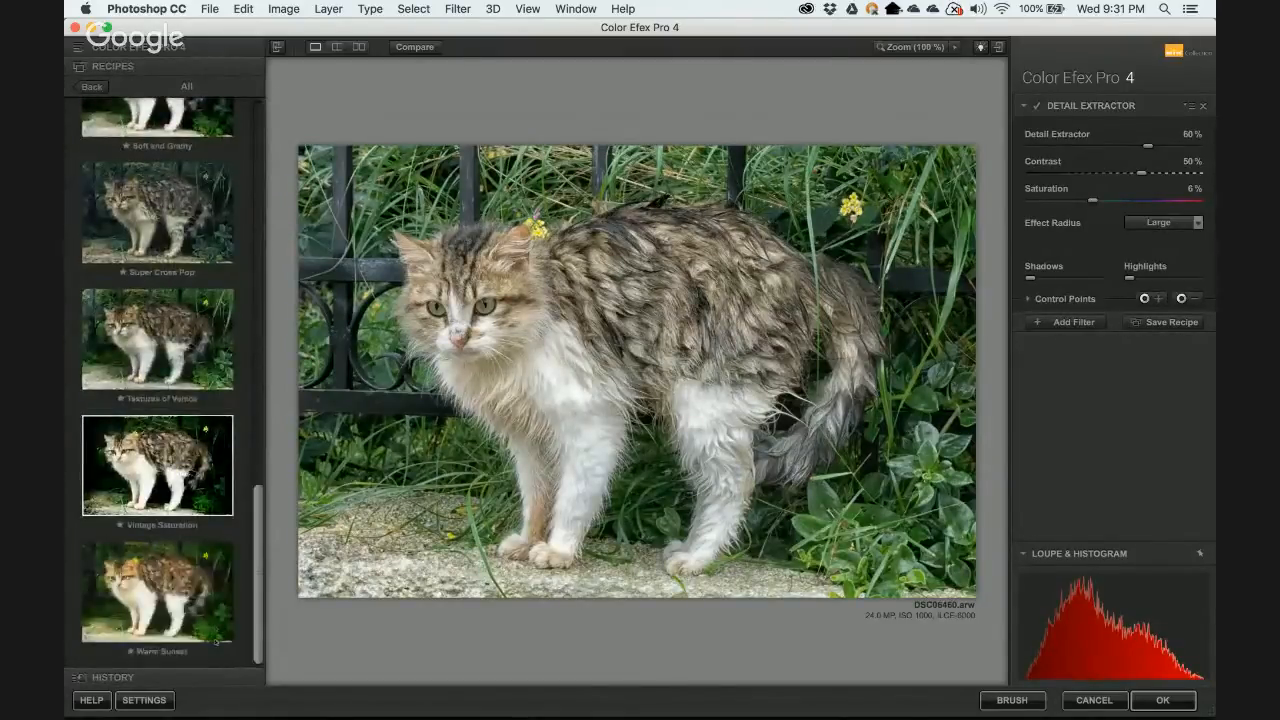
scroll(215, 641, up, 13)
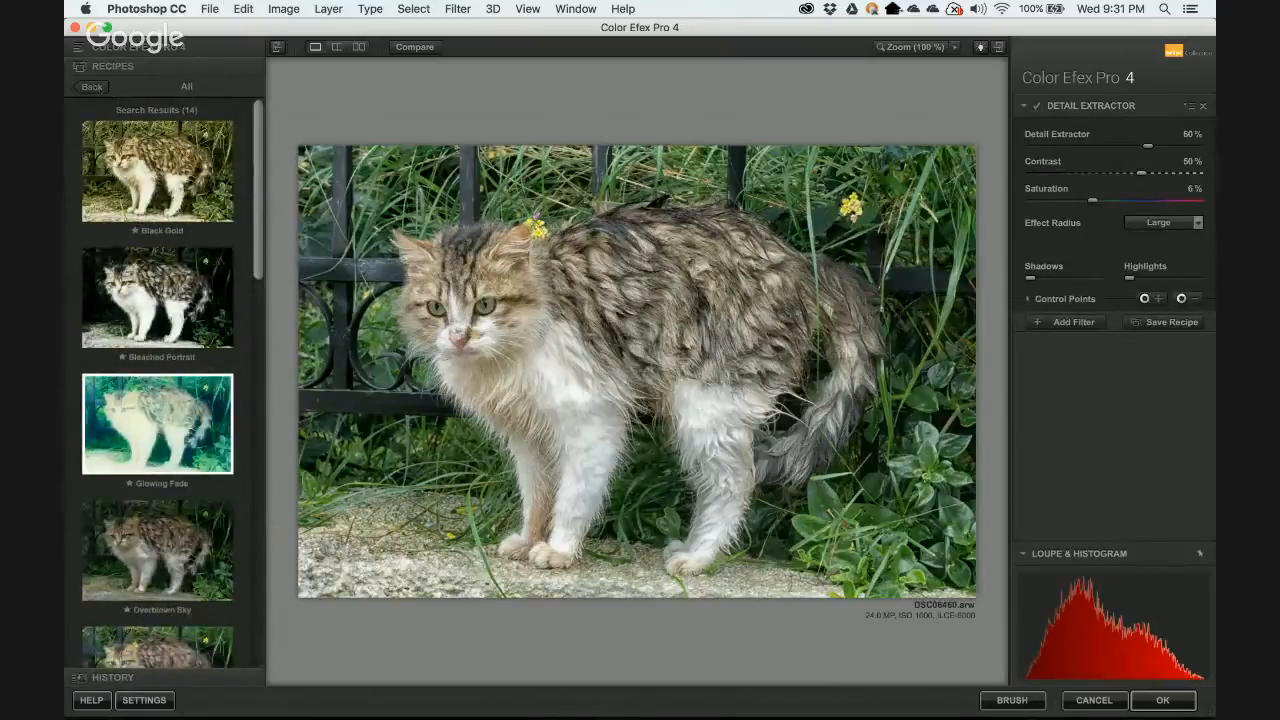
Browse the Favorites, Landscape and Nature filter categories and view the Brilliance / Warmth presets.
click(113, 49)
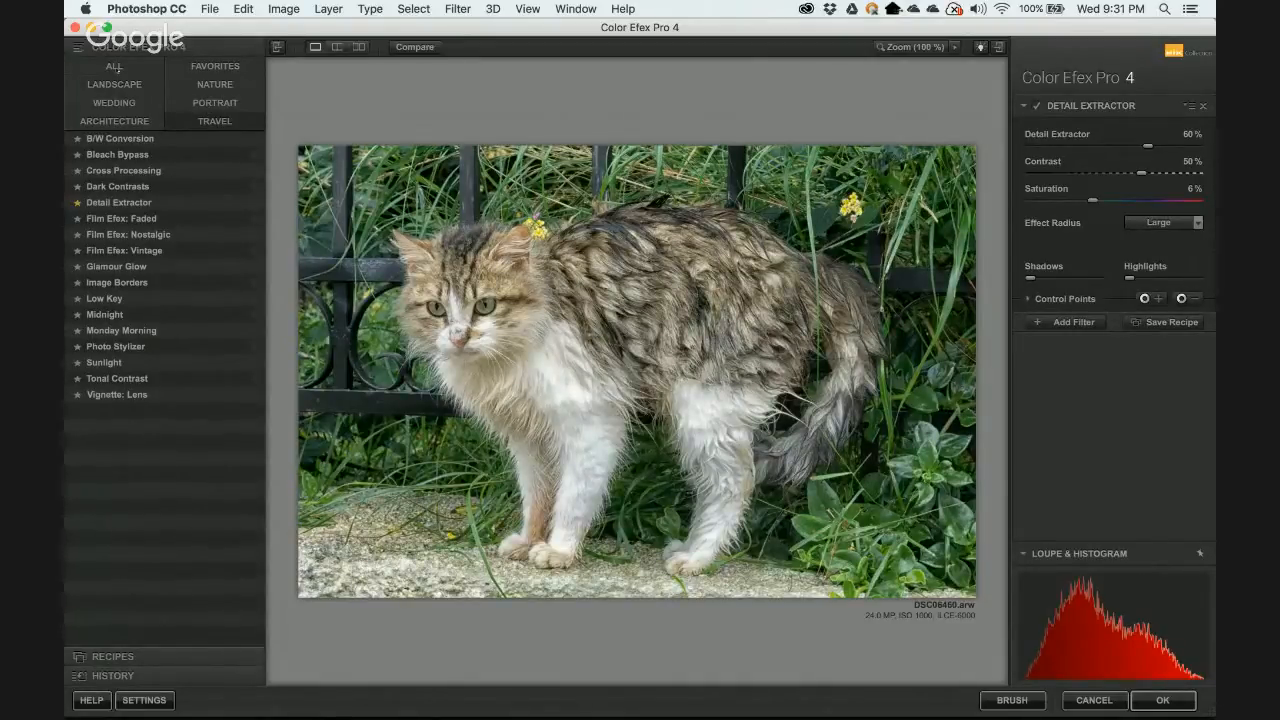
click(193, 70)
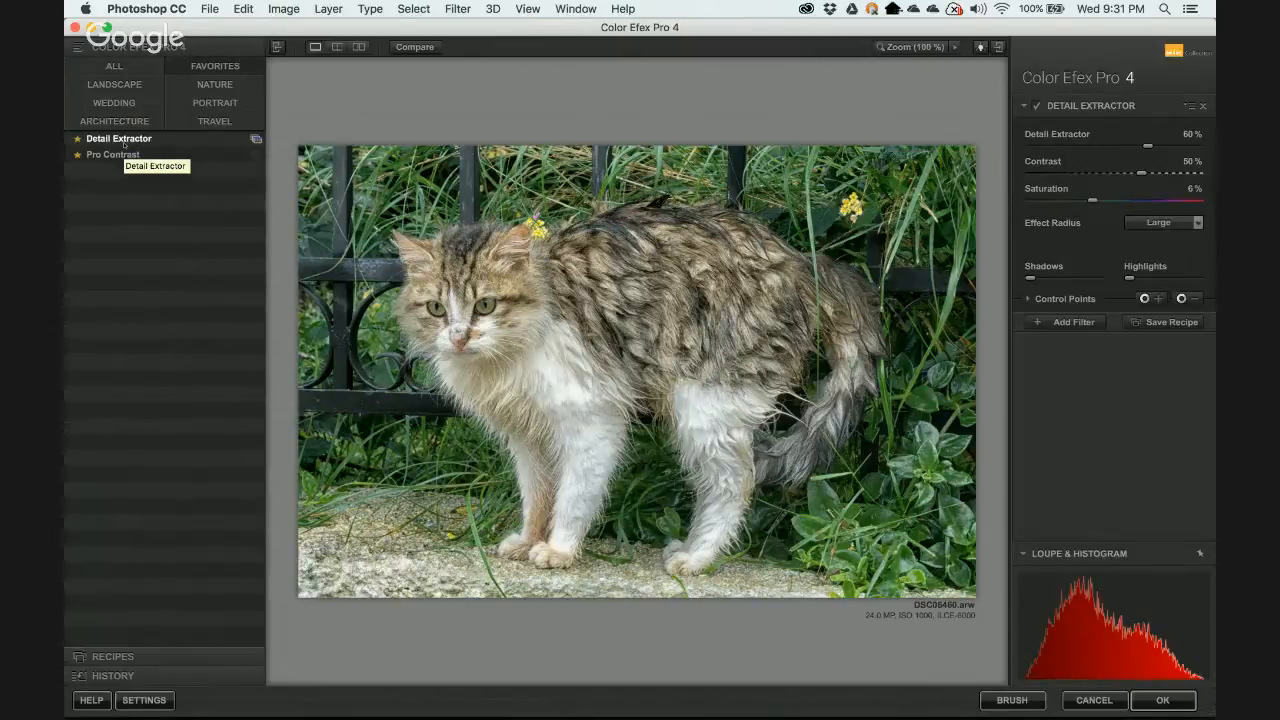
click(138, 87)
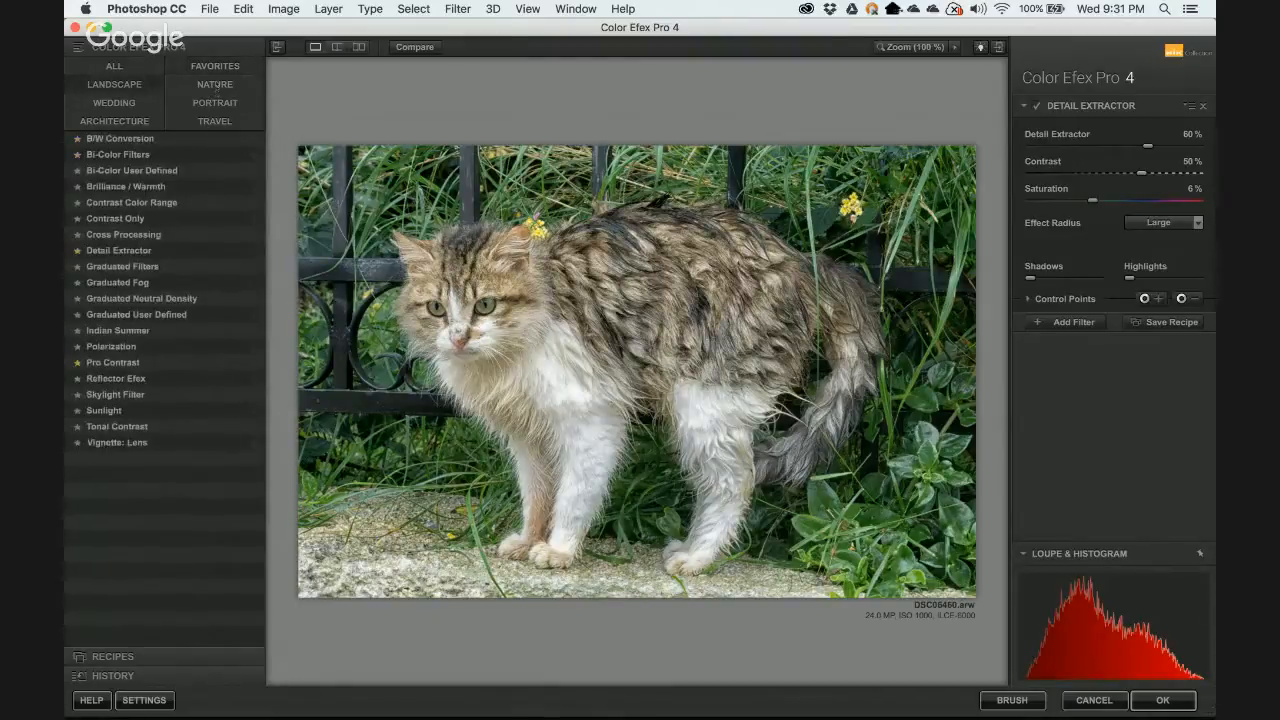
click(216, 86)
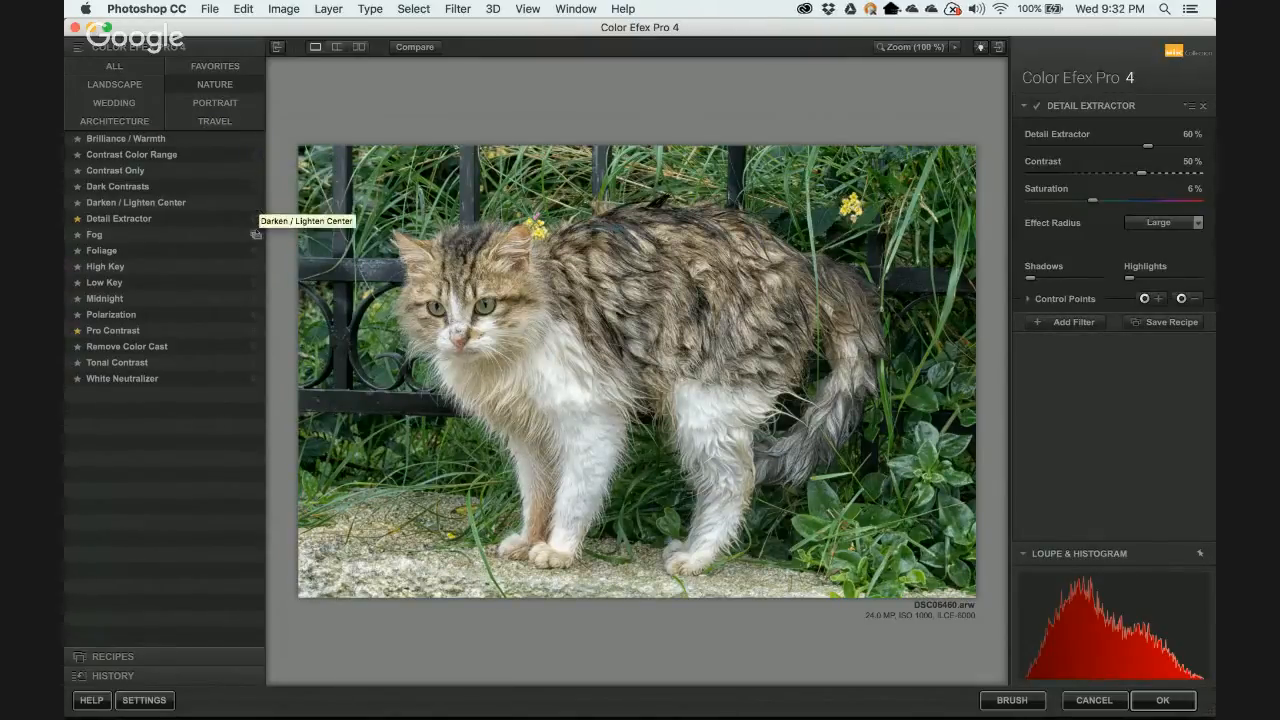
click(256, 139)
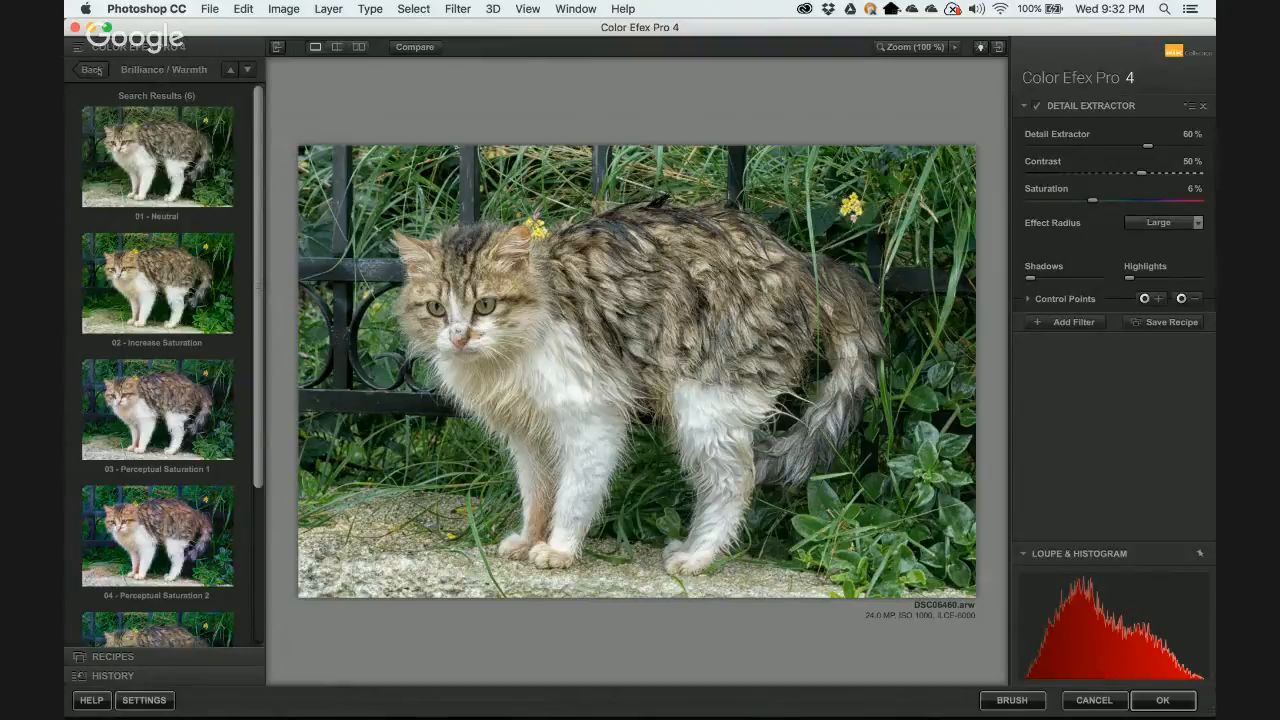
click(92, 70)
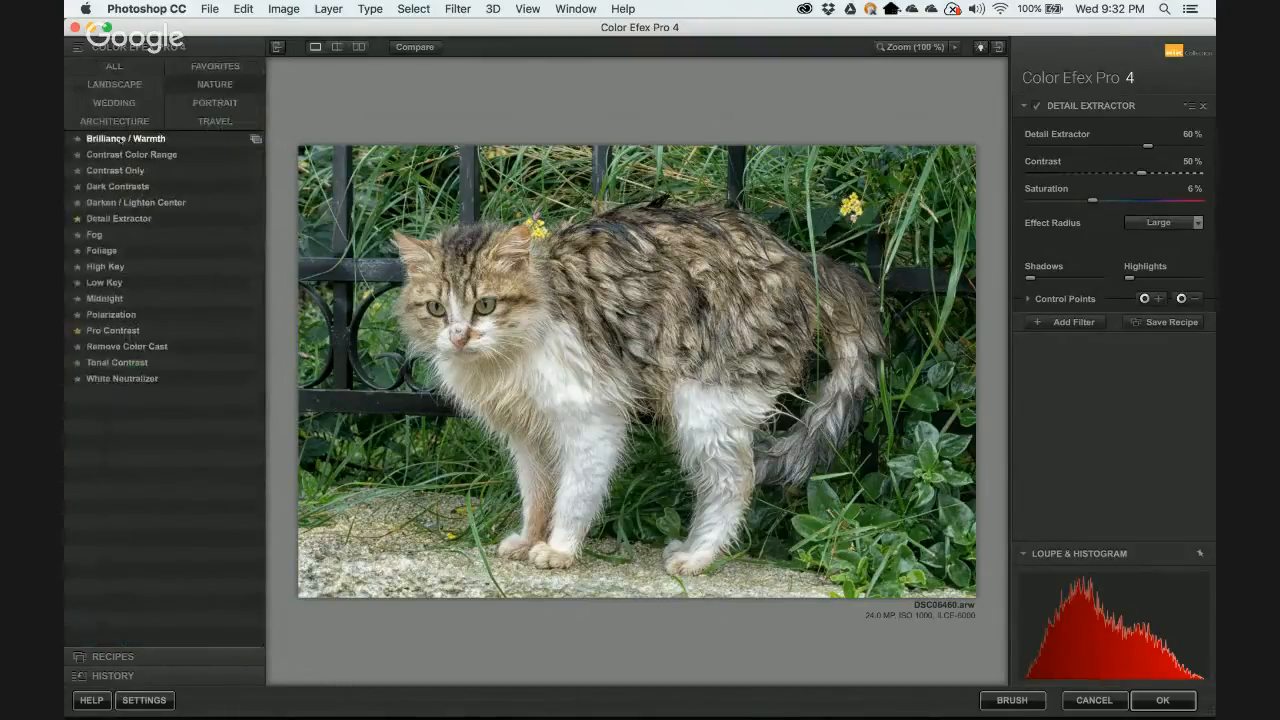
Apply the Brilliance / Warmth filter with the 02 - Increase Saturation preset, then set Saturation to 56% and Warmth to 17%.
click(125, 138)
click(256, 139)
drag(259, 191, 261, 104)
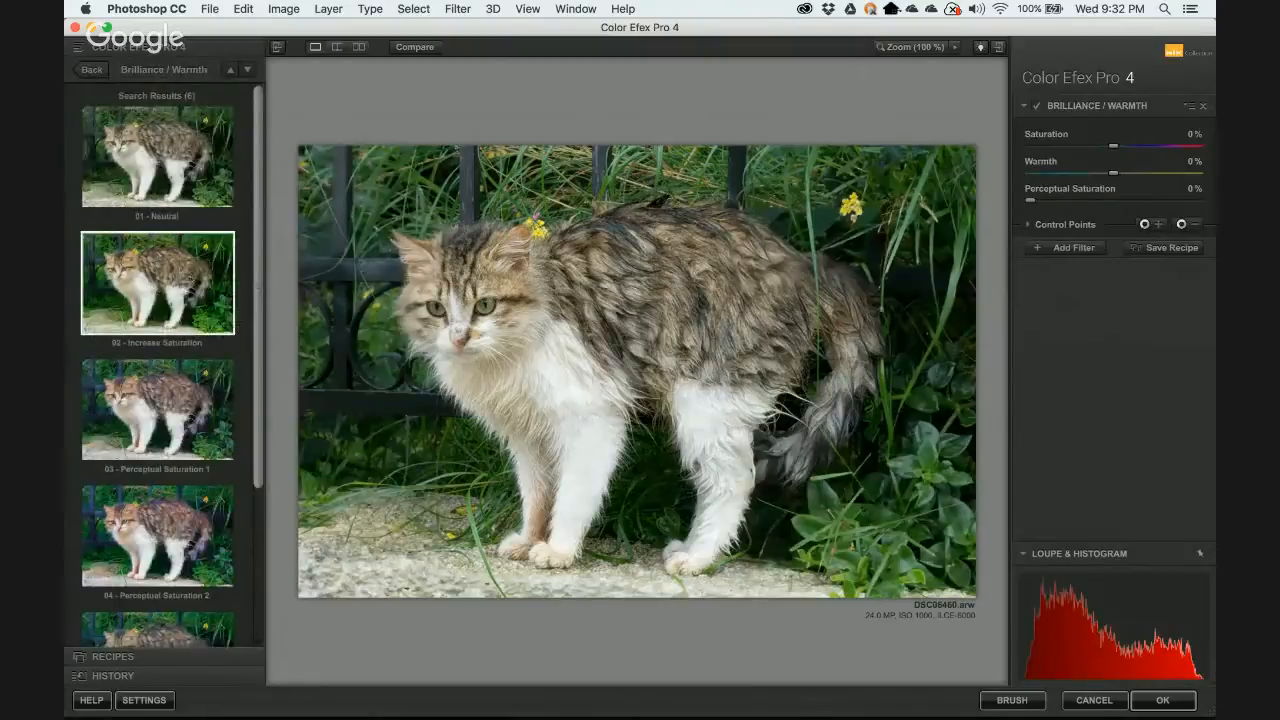
drag(262, 308, 265, 204)
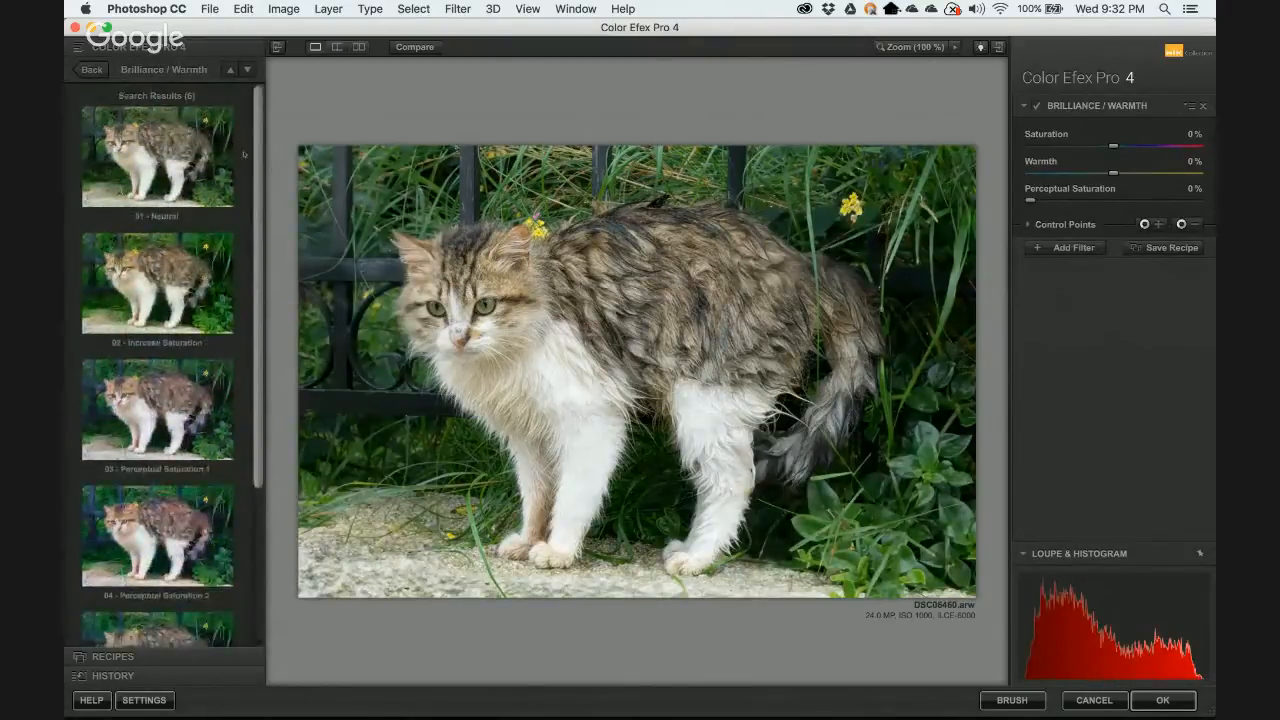
click(200, 295)
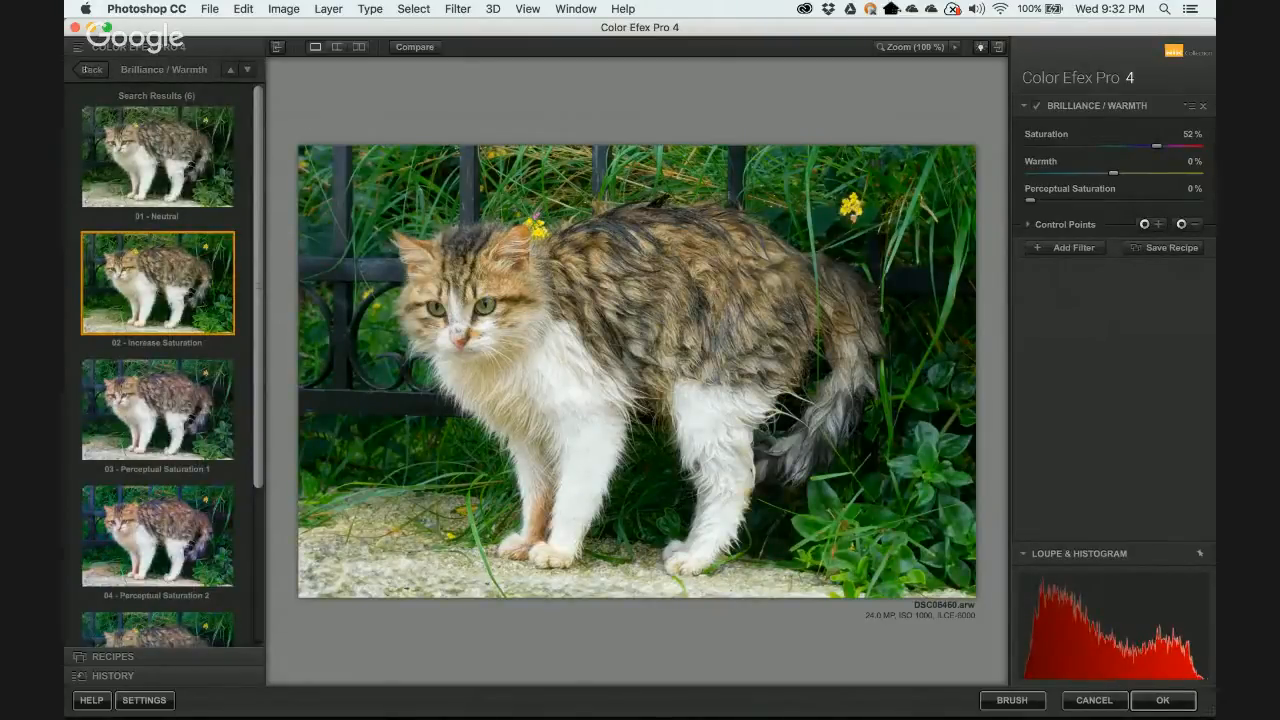
click(88, 69)
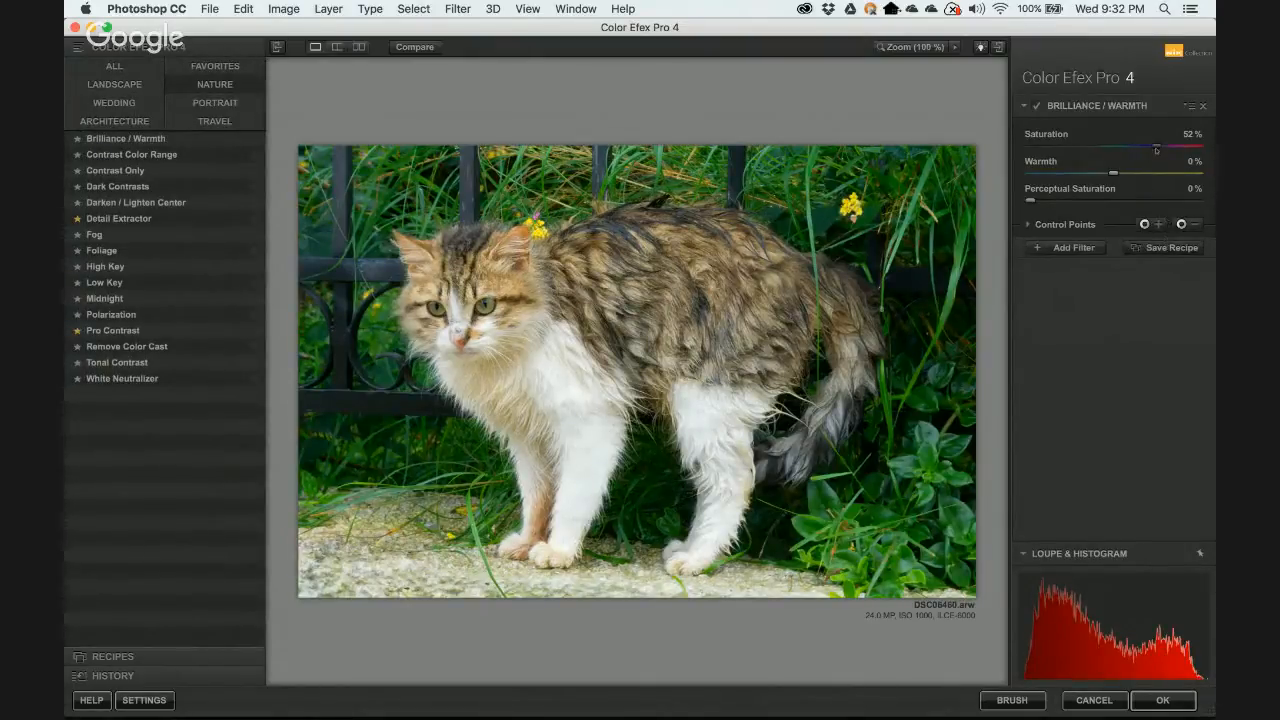
drag(1157, 149, 1130, 175)
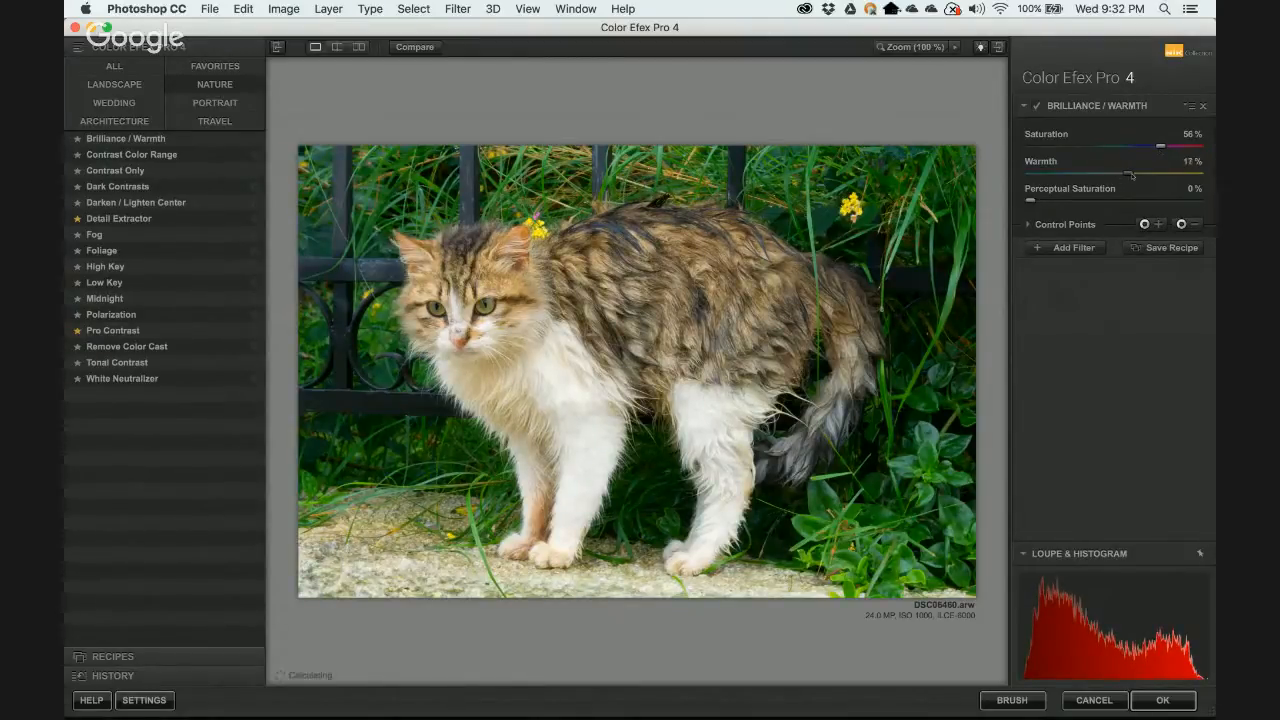
Place a Brilliance / Warmth control point on the fur of the cat's back and set its size to 27%.
click(1038, 224)
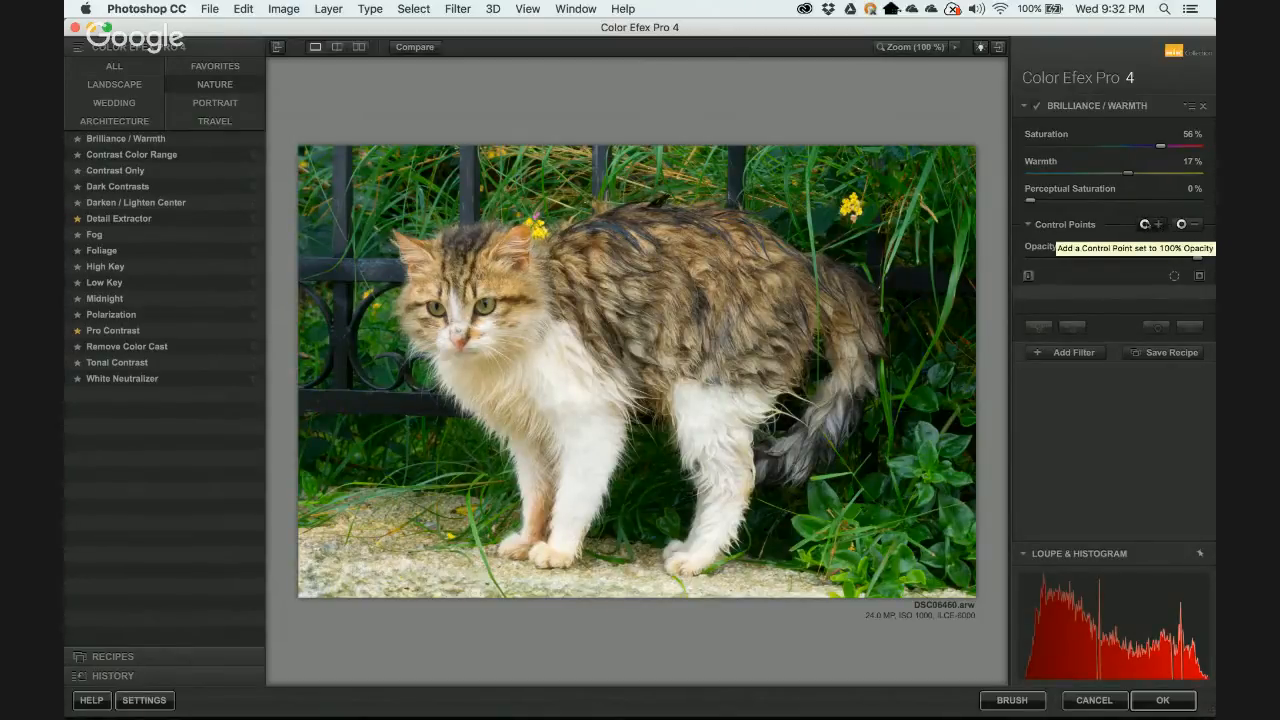
click(1150, 224)
click(617, 294)
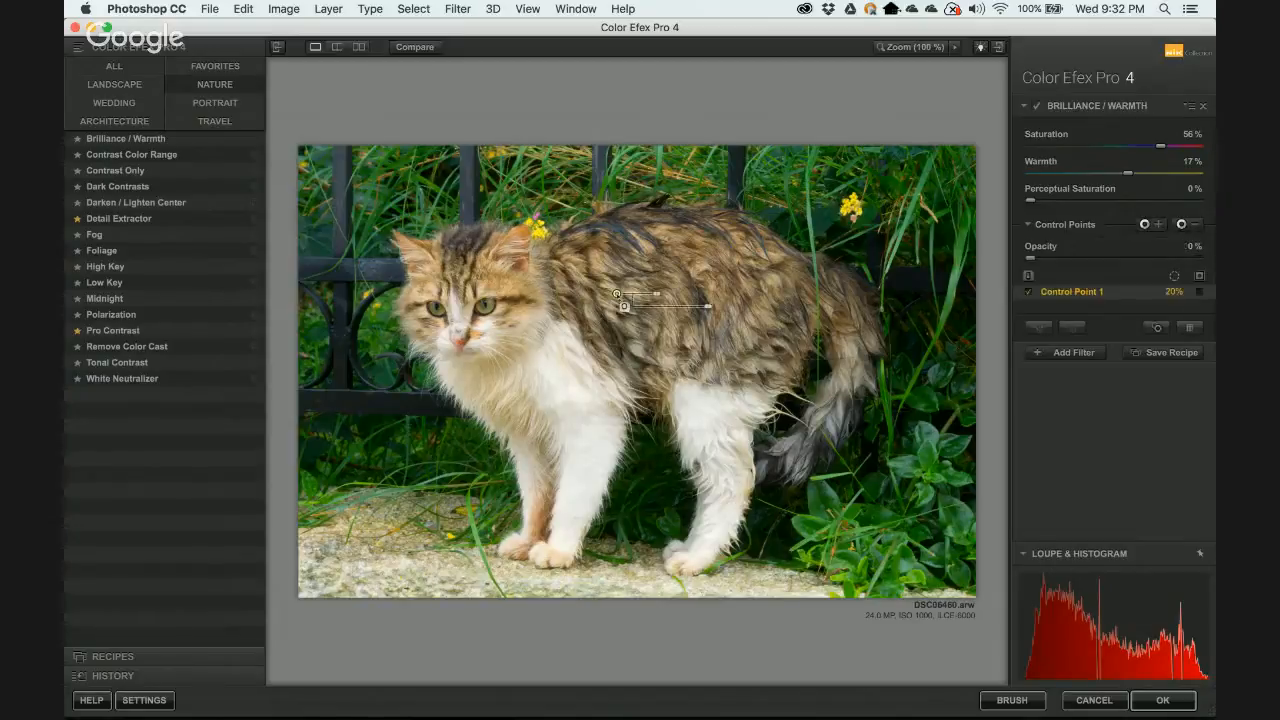
drag(616, 294, 617, 299)
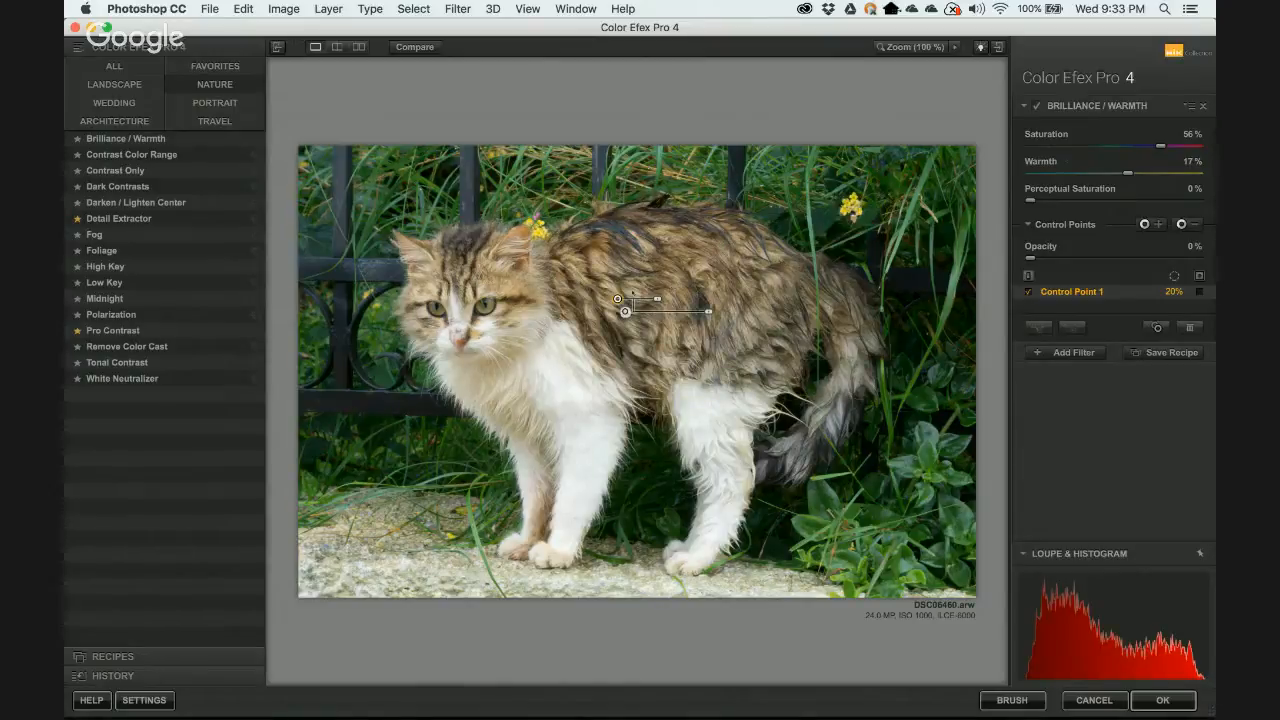
drag(657, 299, 657, 299)
drag(708, 313, 708, 313)
drag(657, 299, 709, 312)
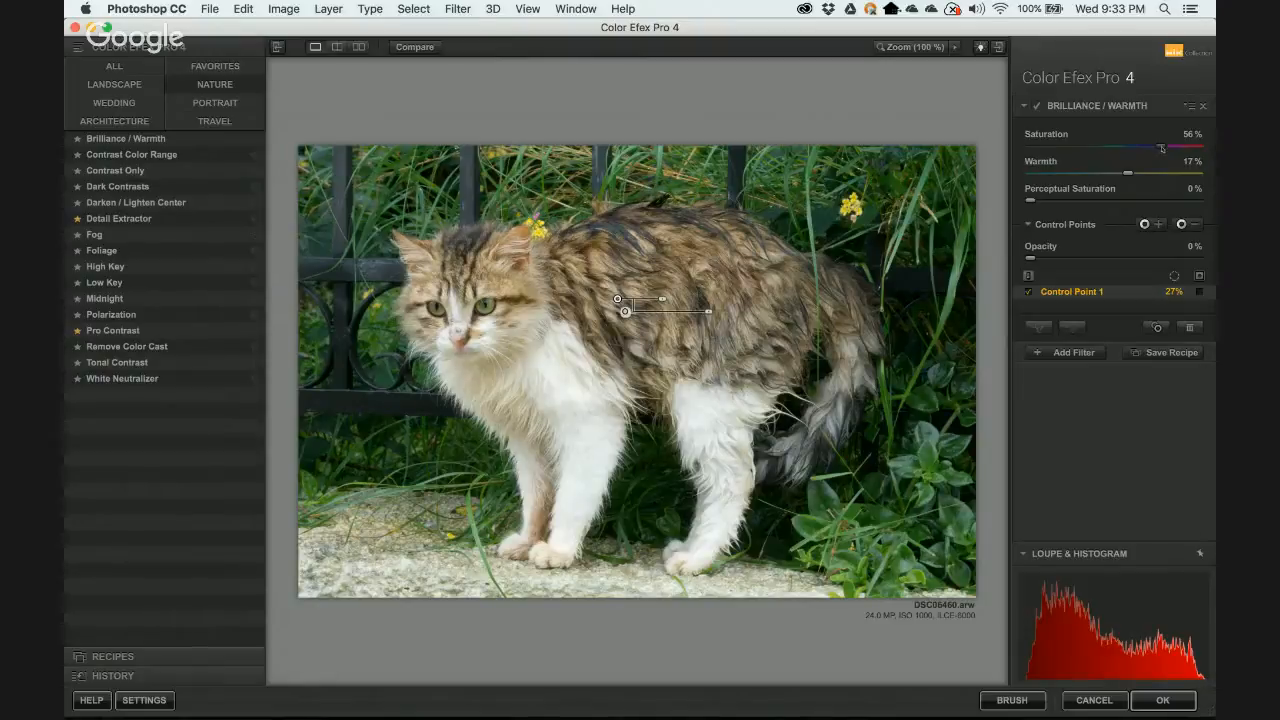
Set Brilliance / Warmth Saturation and Warmth to 100% and lower the opacity of the control point on the cat's back.
drag(1161, 148, 1199, 147)
drag(1128, 174, 1199, 174)
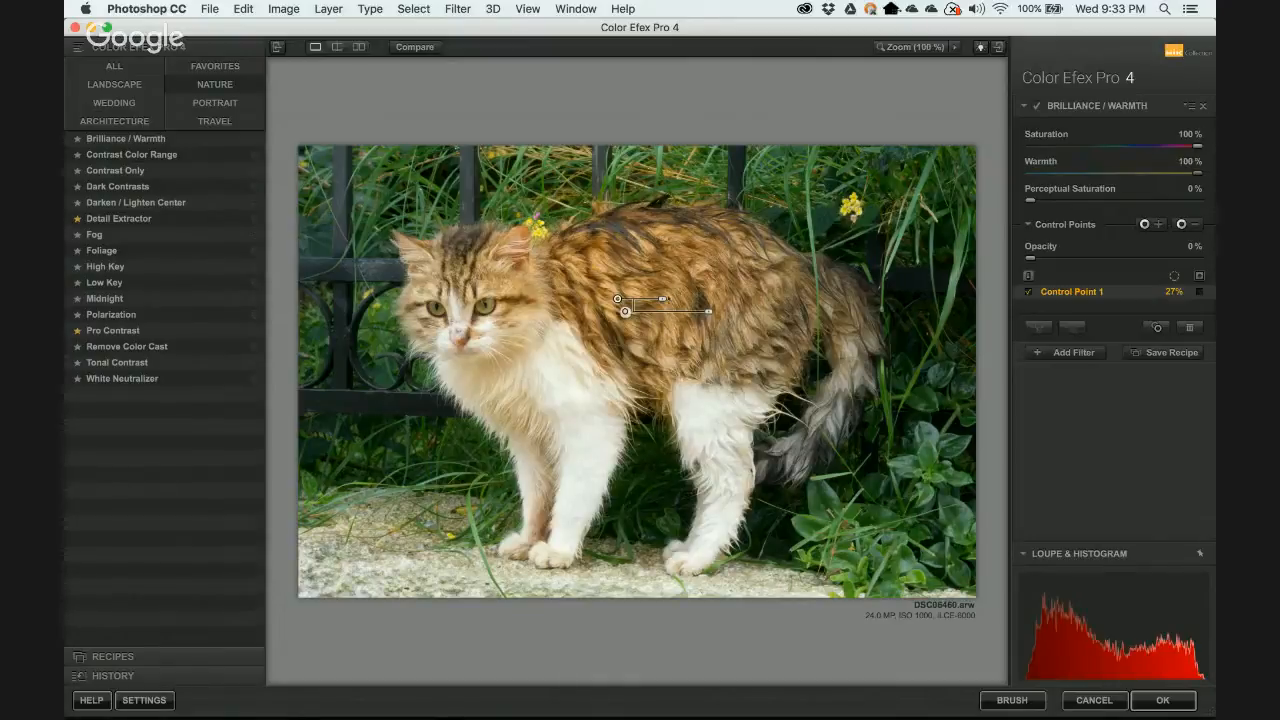
drag(617, 299, 621, 299)
mouse_move(710, 313)
drag(710, 313, 692, 314)
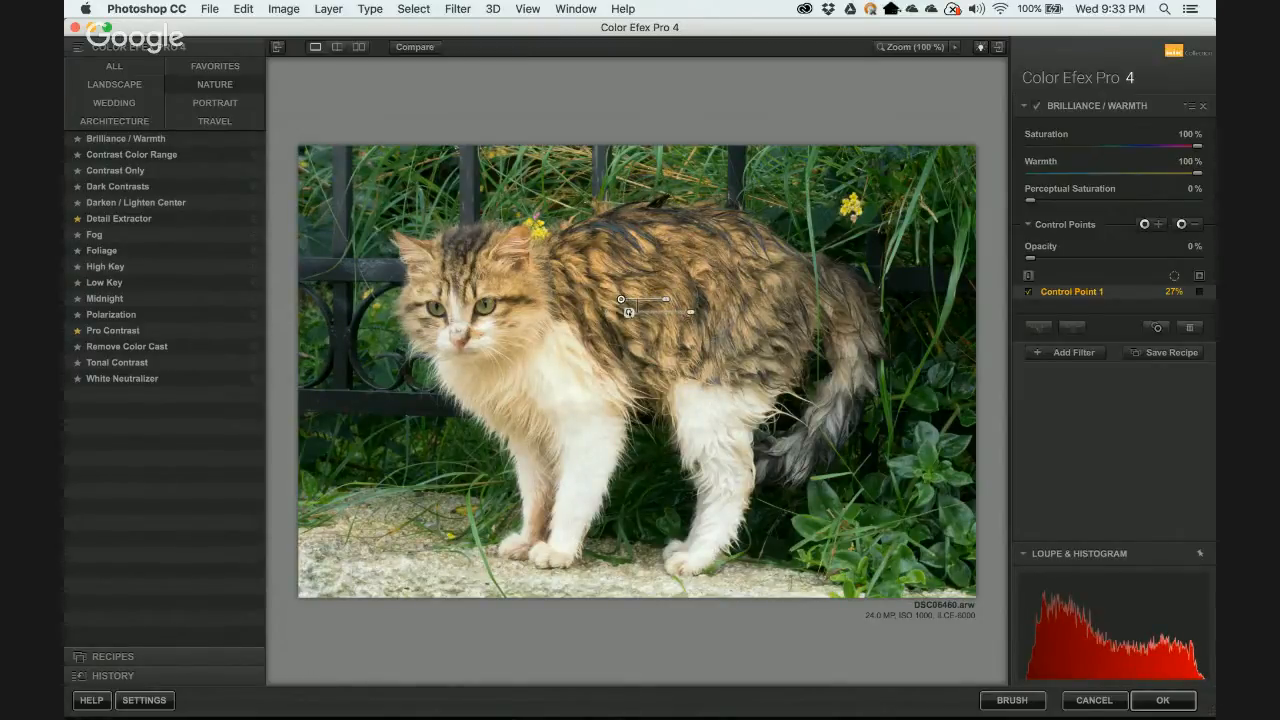
Delete the control point and reapply the 02 - Increase Saturation preset to the Brilliance / Warmth filter.
key(Delete)
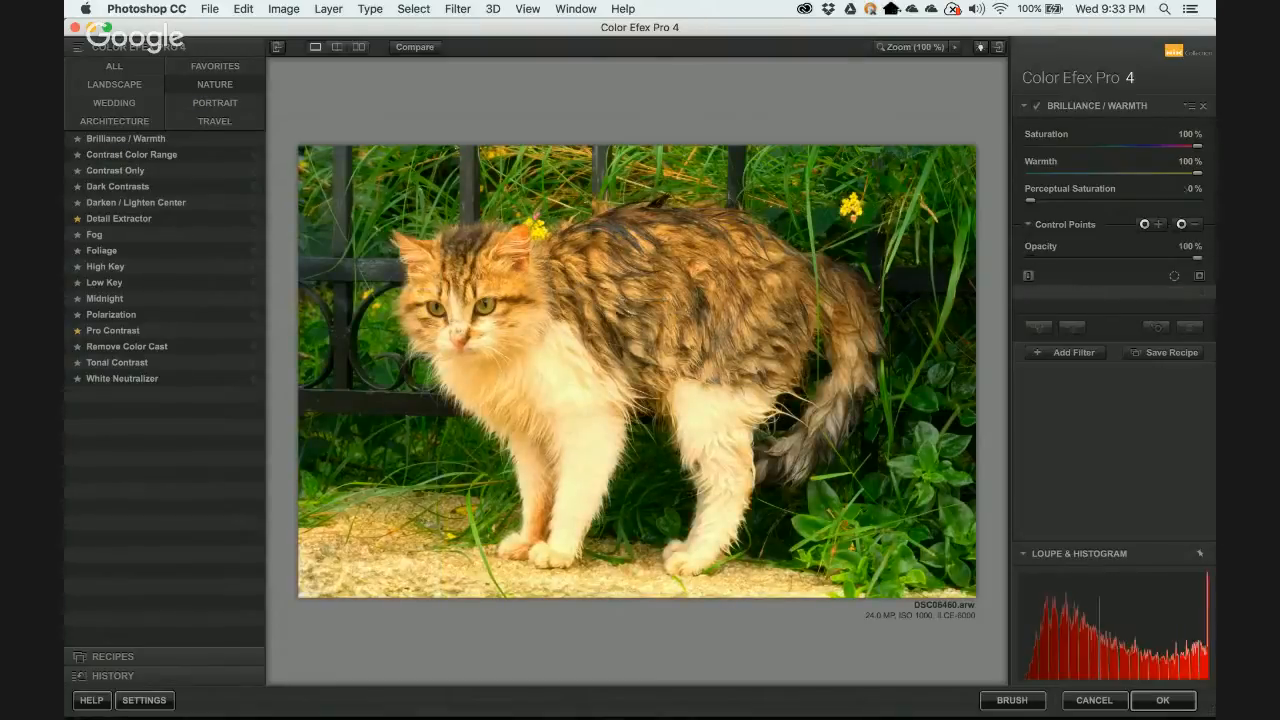
click(259, 136)
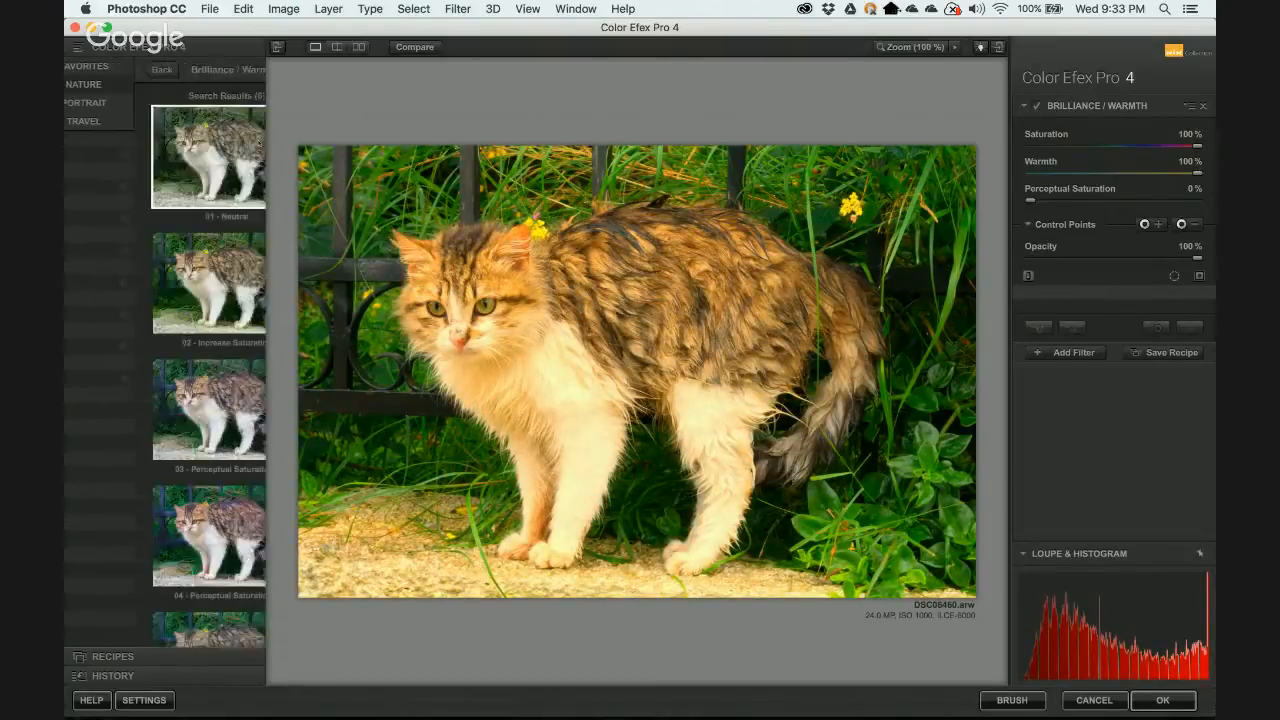
click(178, 295)
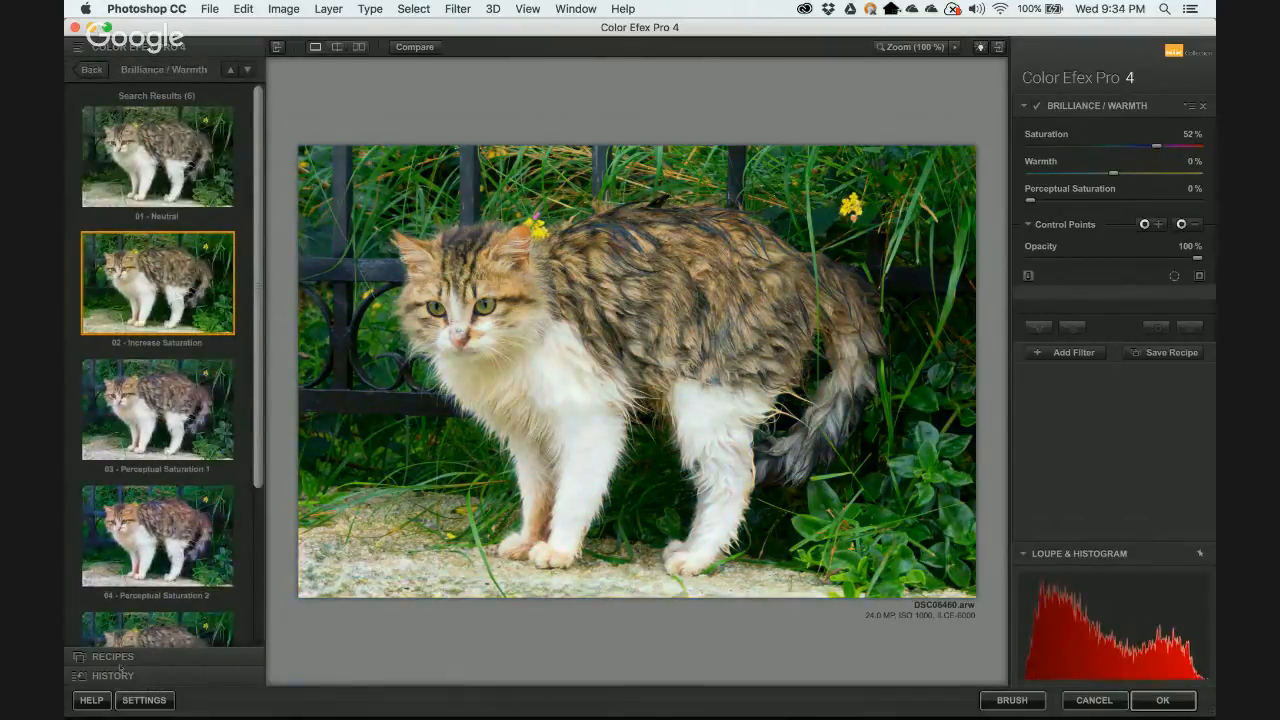
click(90, 69)
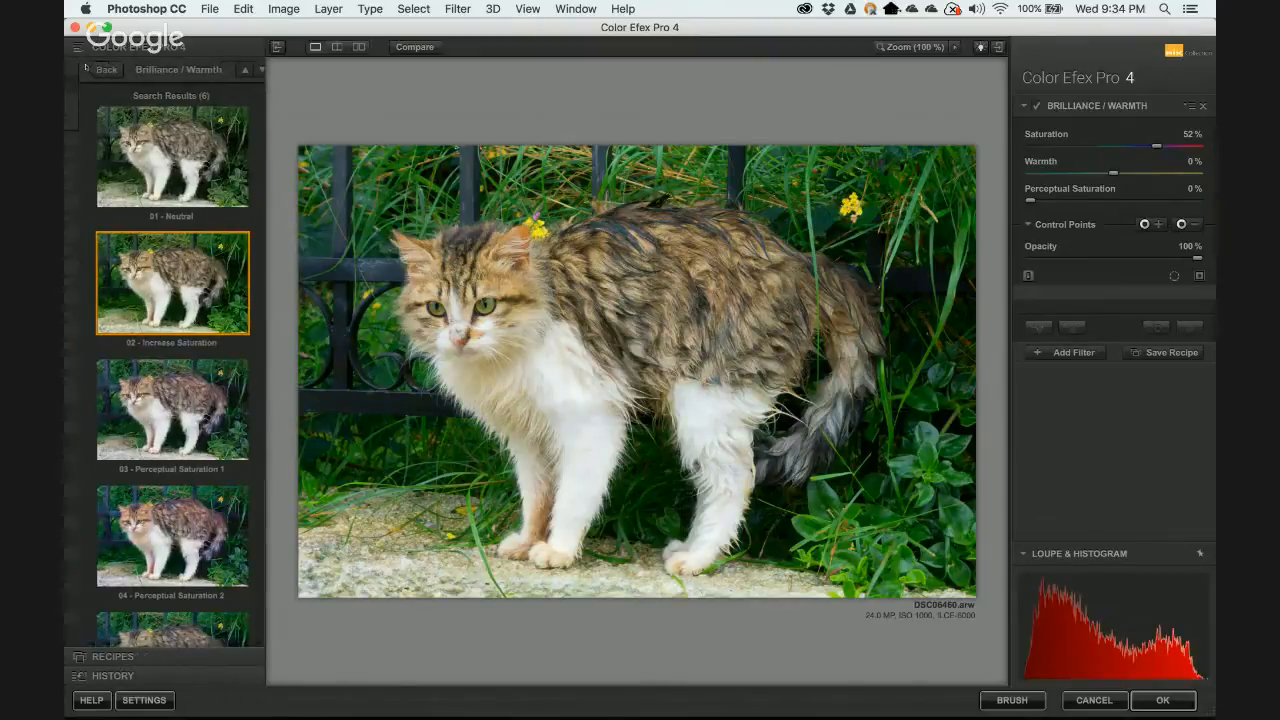
Add a second filter slot below Brilliance / Warmth and view the Foliage presets.
click(1070, 353)
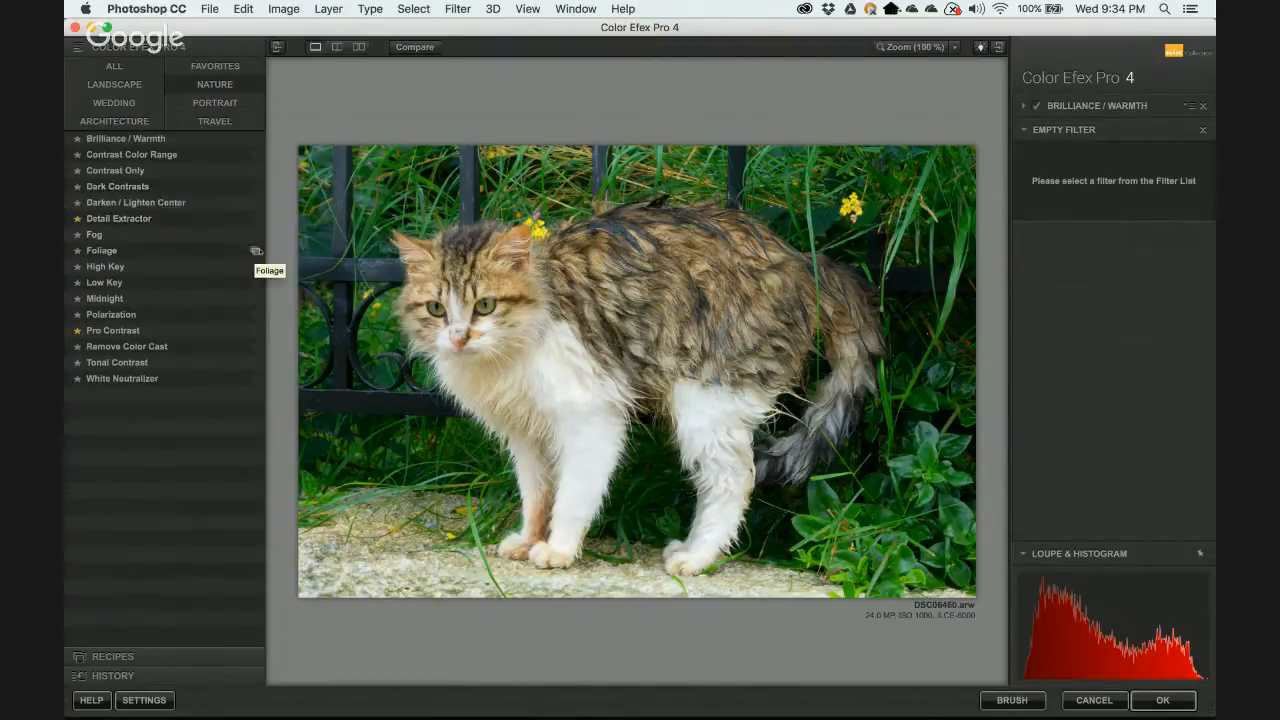
click(257, 251)
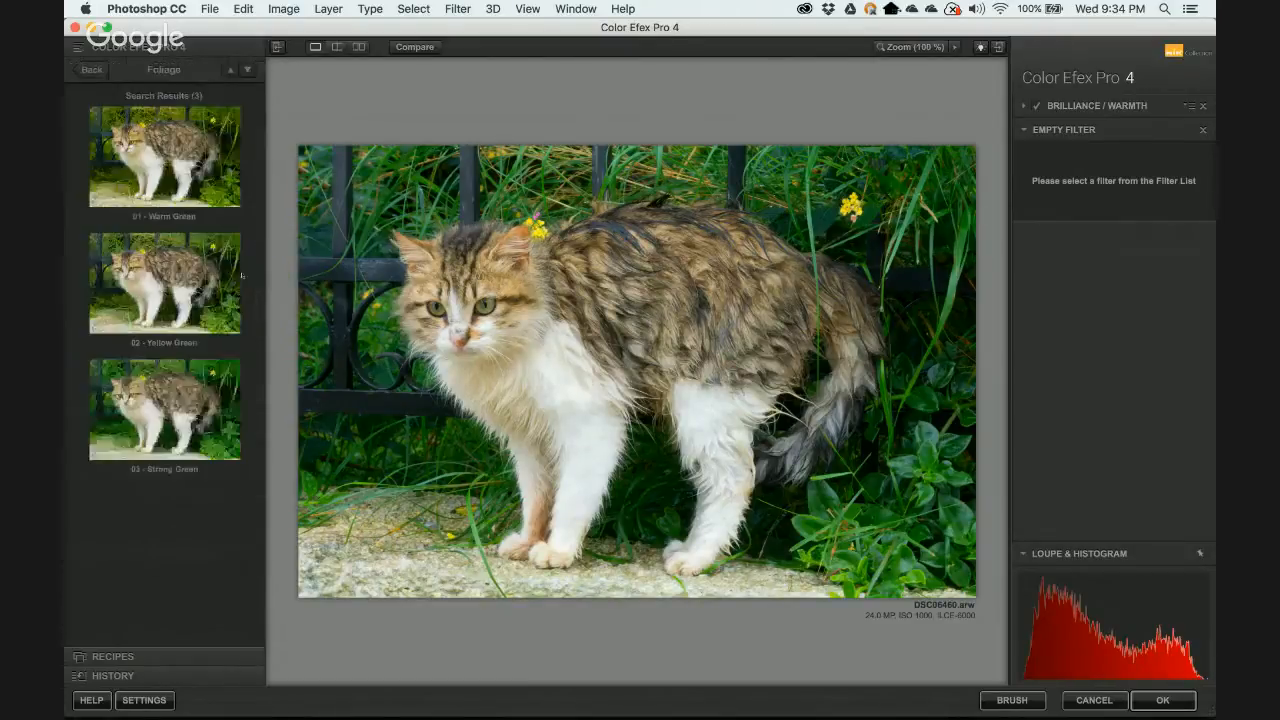
click(97, 70)
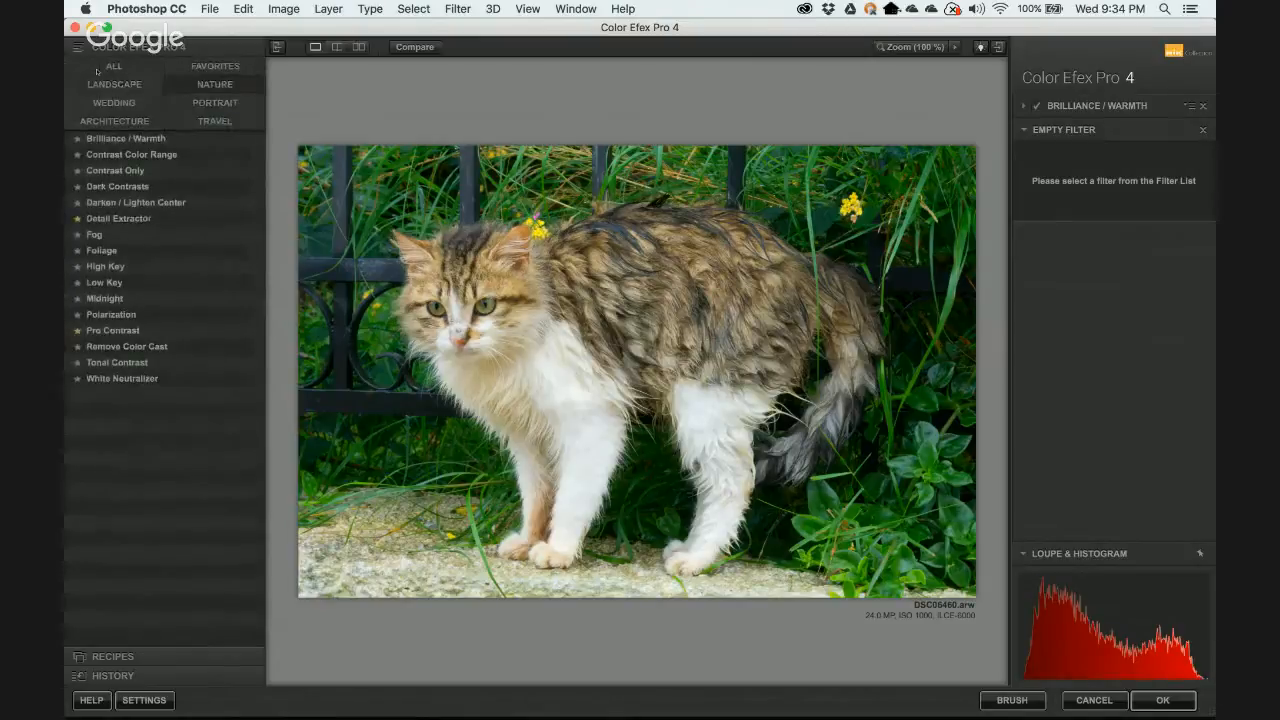
Fill the second slot with Detail Extractor, trying 03 - Flat and Detailed and settling on the 02 - Strong Large Details preset.
click(258, 221)
click(256, 219)
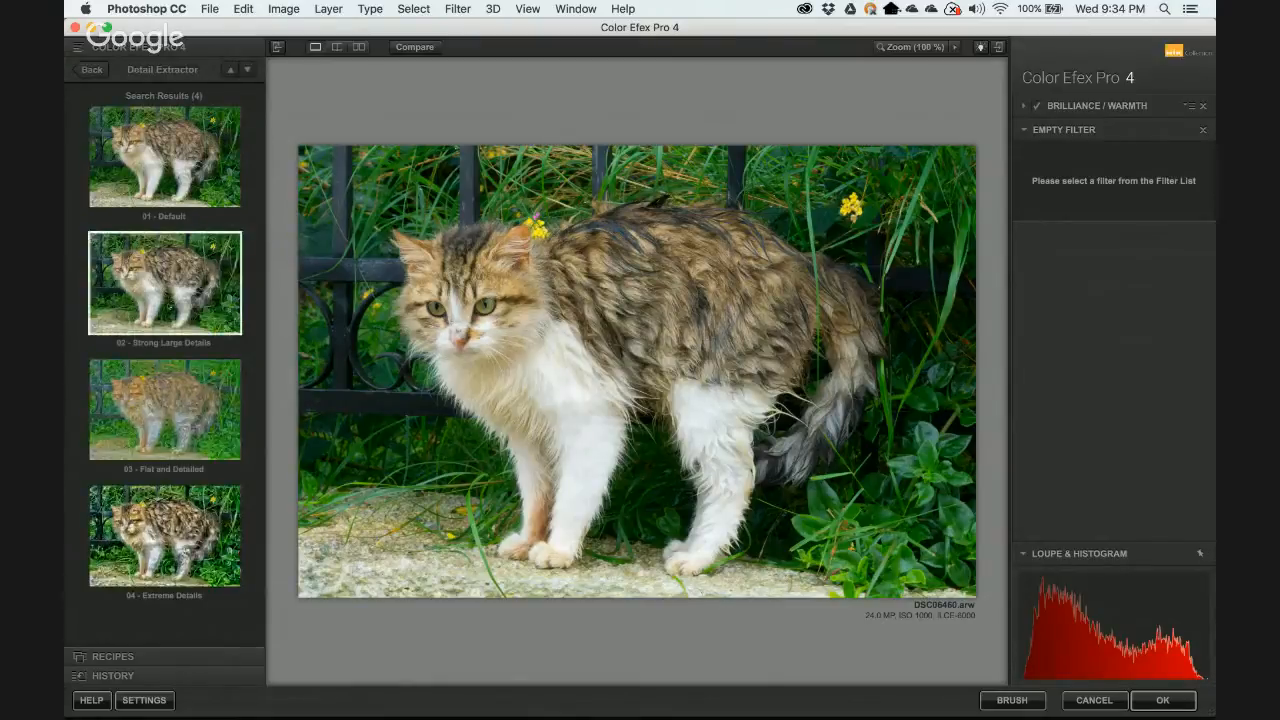
click(175, 422)
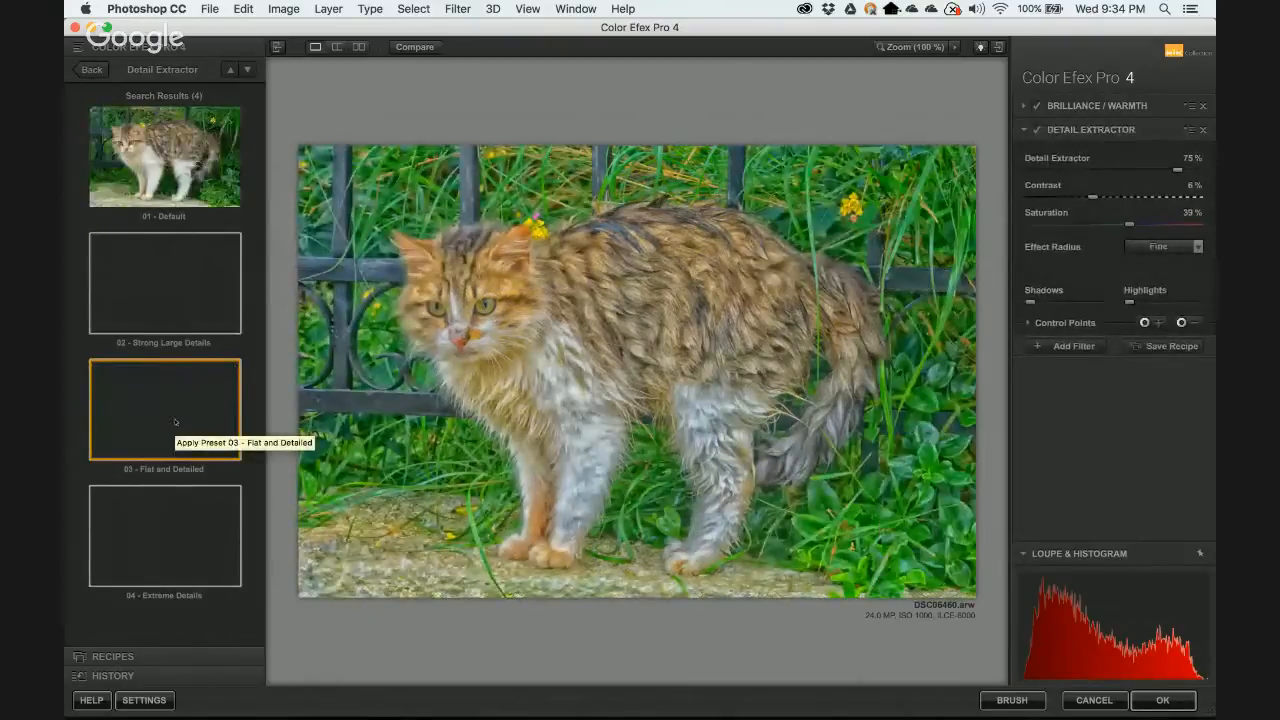
click(178, 296)
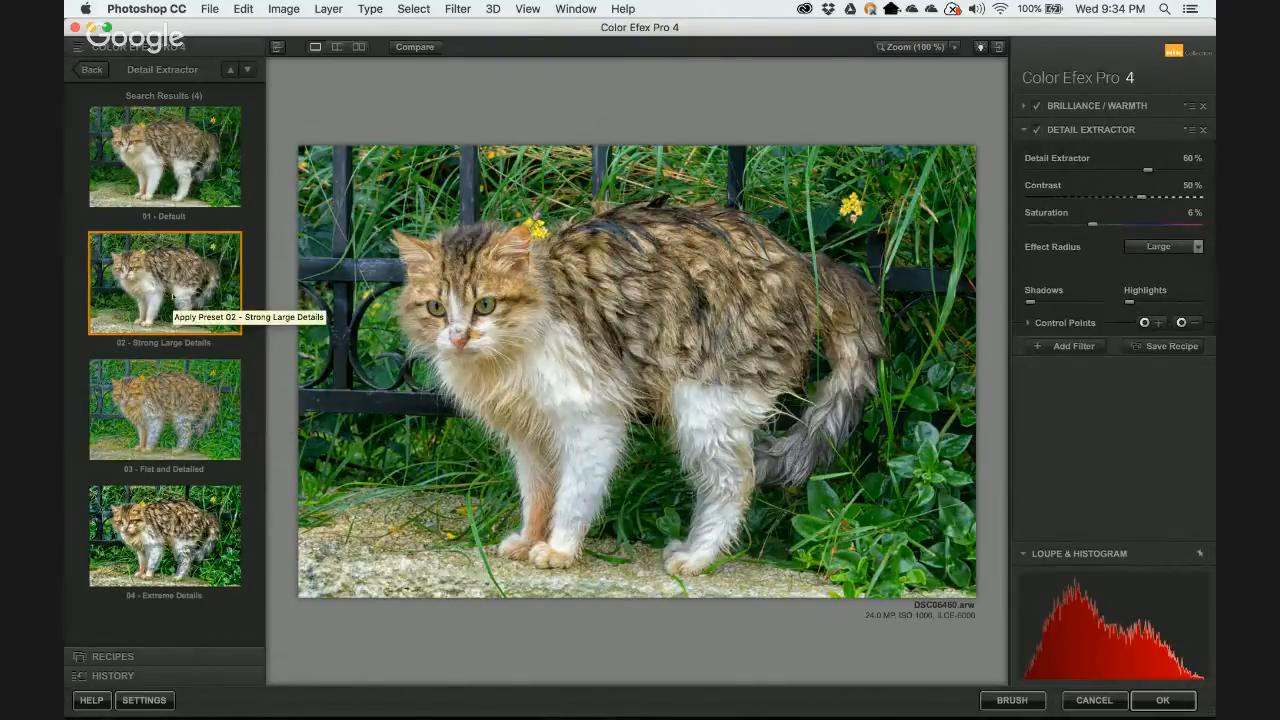
Add a third filter slot below Detail Extractor and look through the Midnight presets.
click(1070, 346)
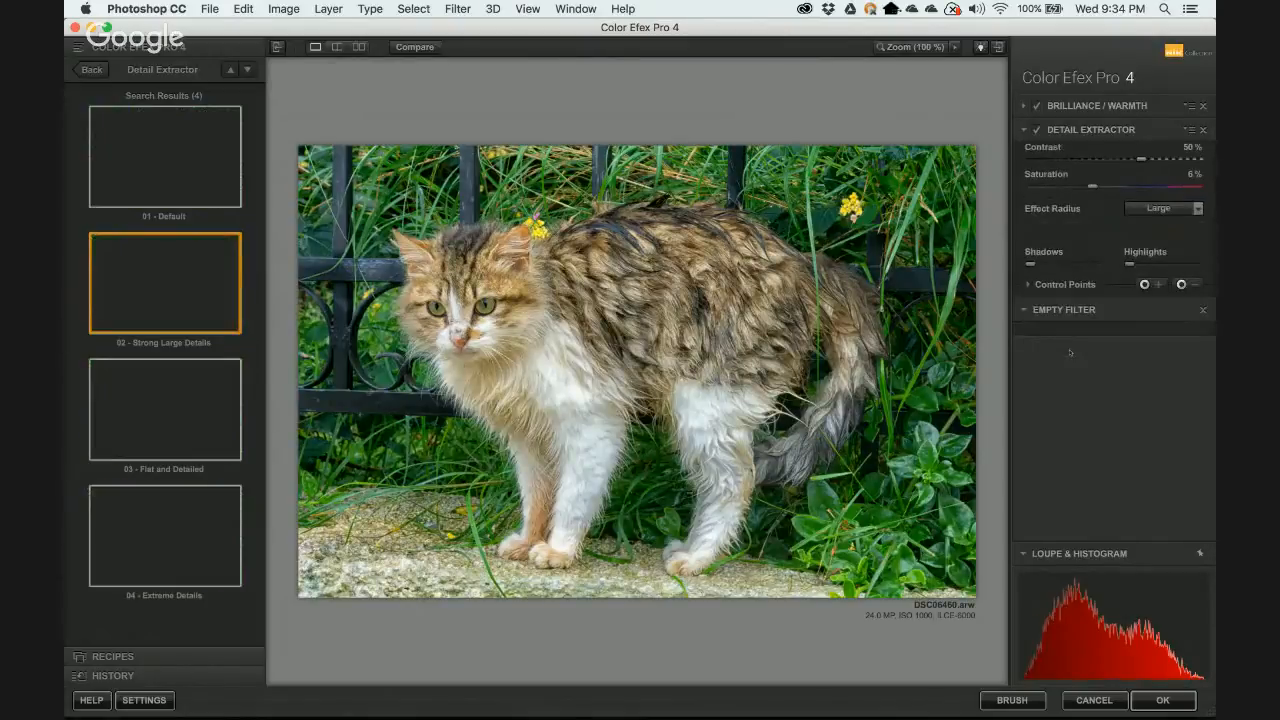
click(92, 70)
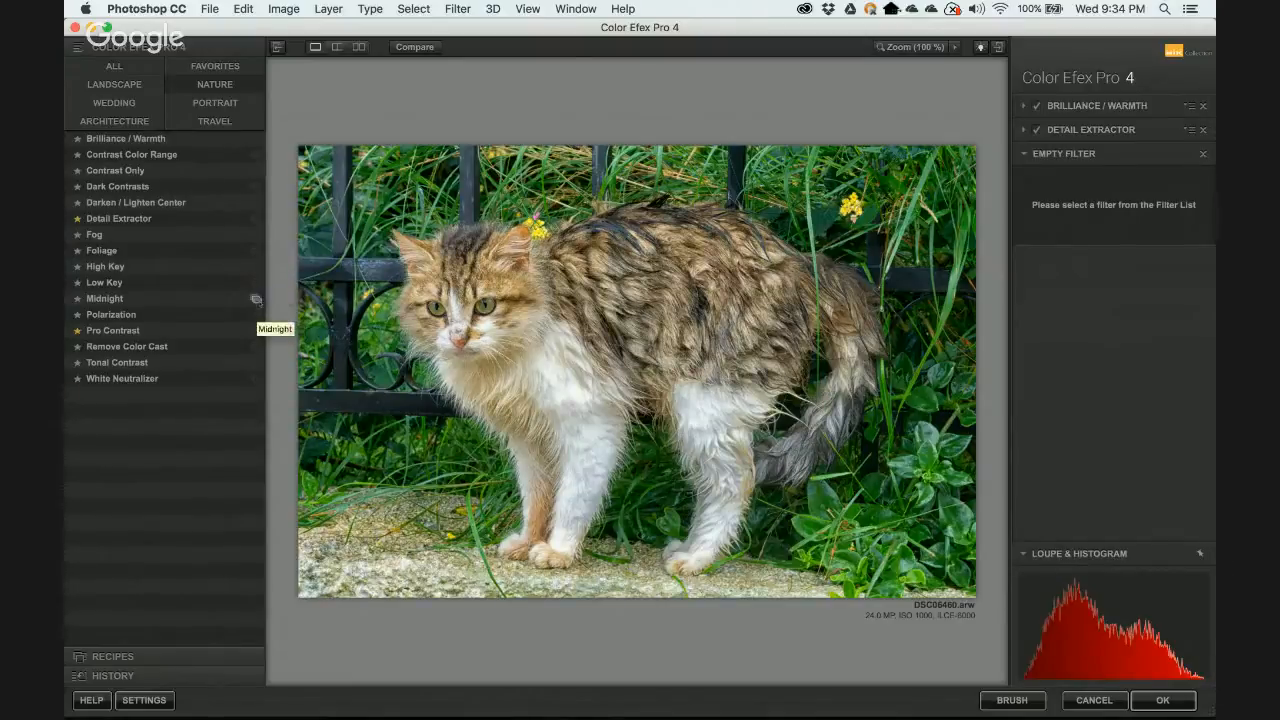
click(256, 298)
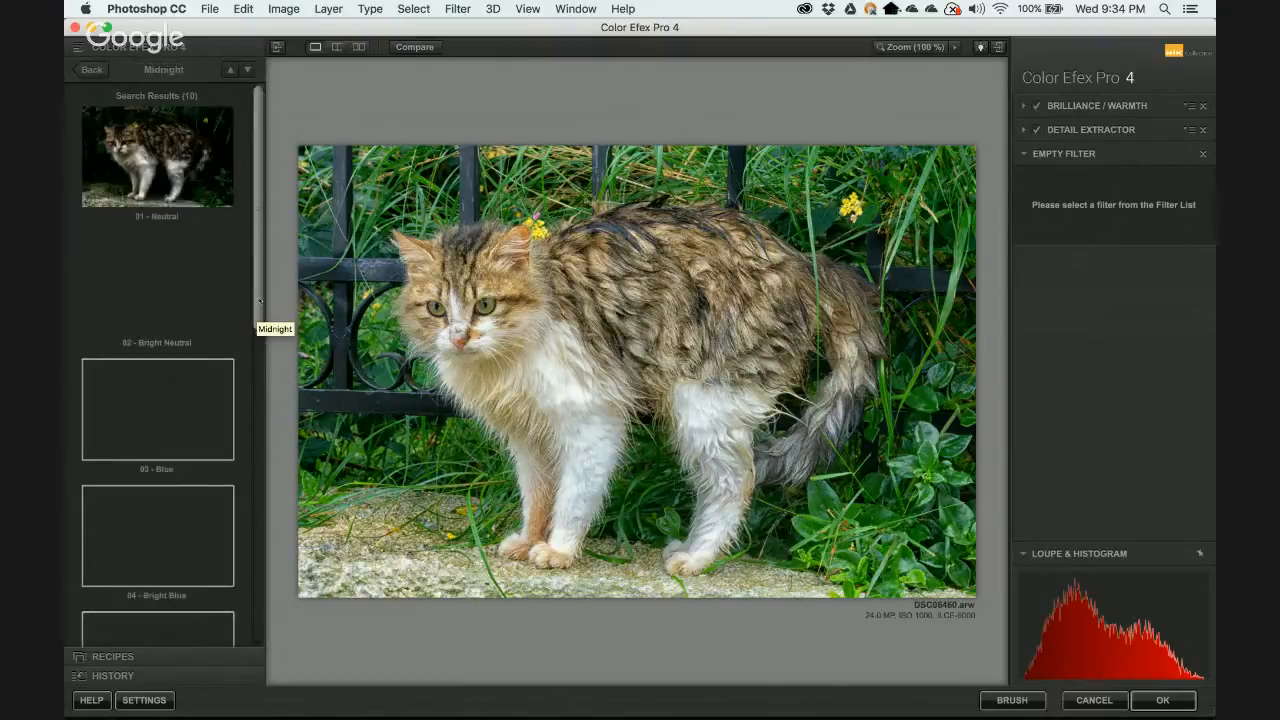
scroll(197, 212, down, 10)
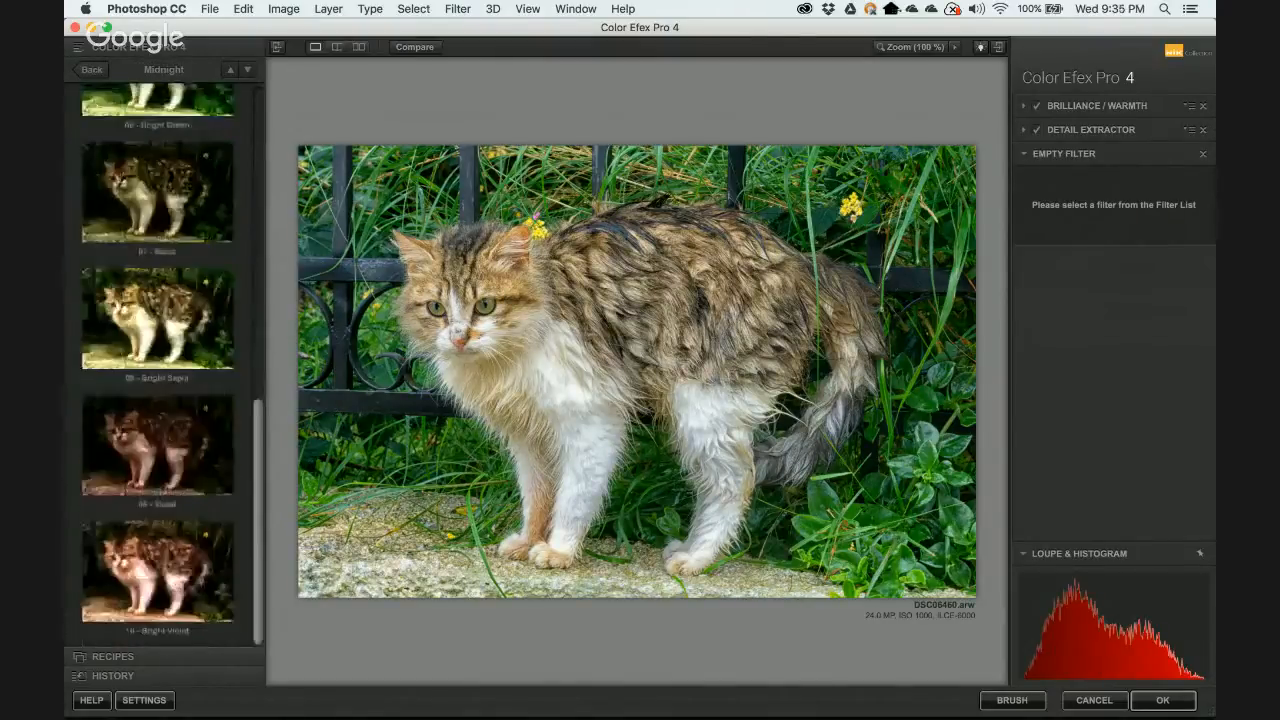
click(91, 70)
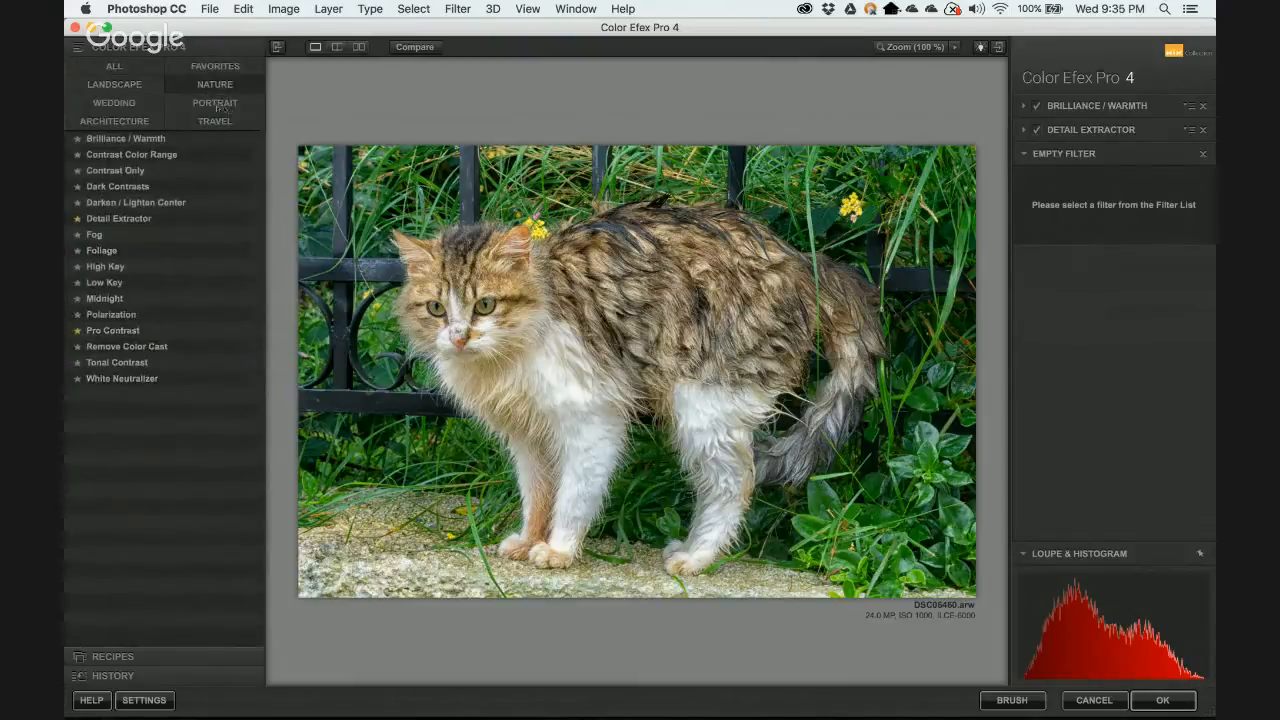
Apply the Landscape category's Reflector Efex filter with the 02 - Soft Gold Foreground preset.
click(115, 86)
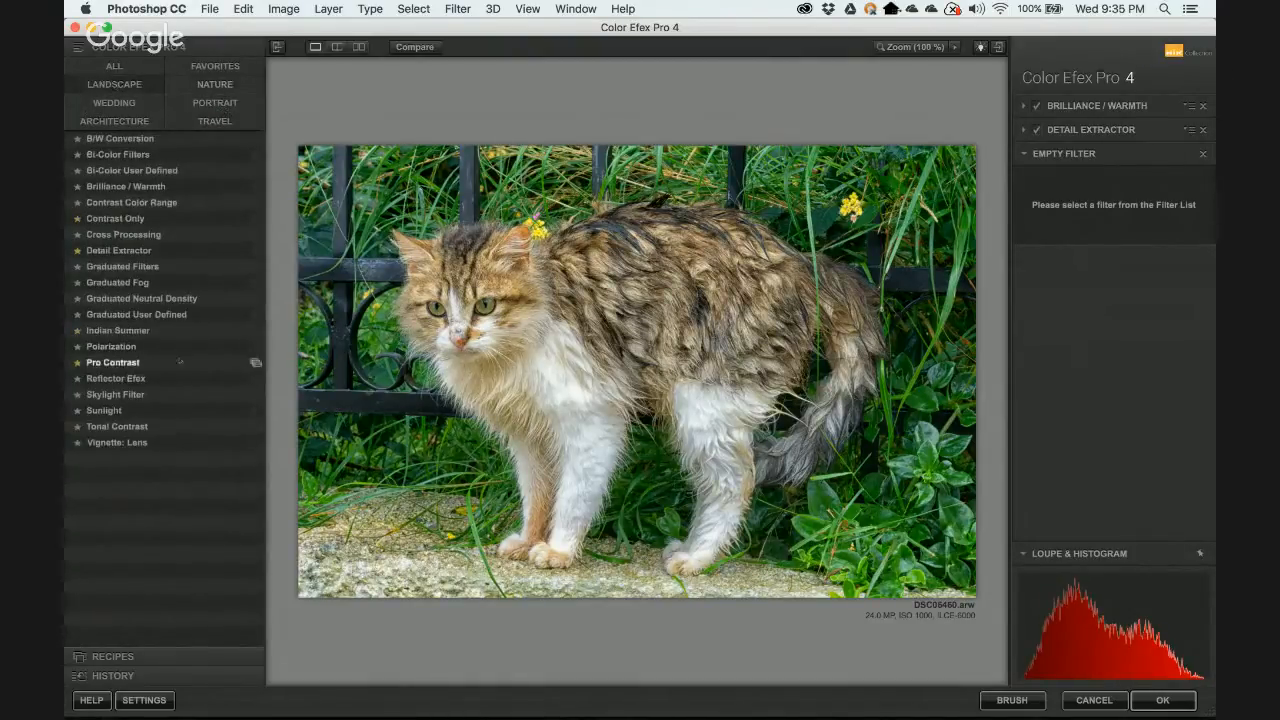
click(256, 379)
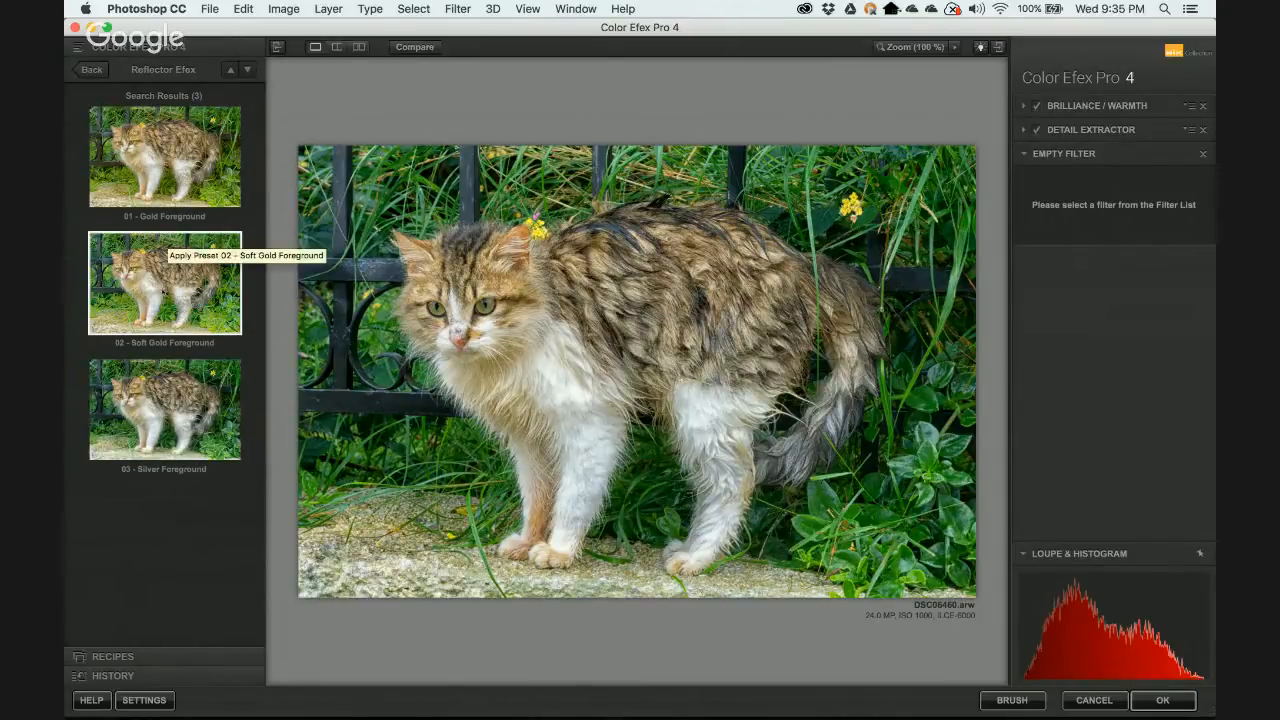
click(163, 291)
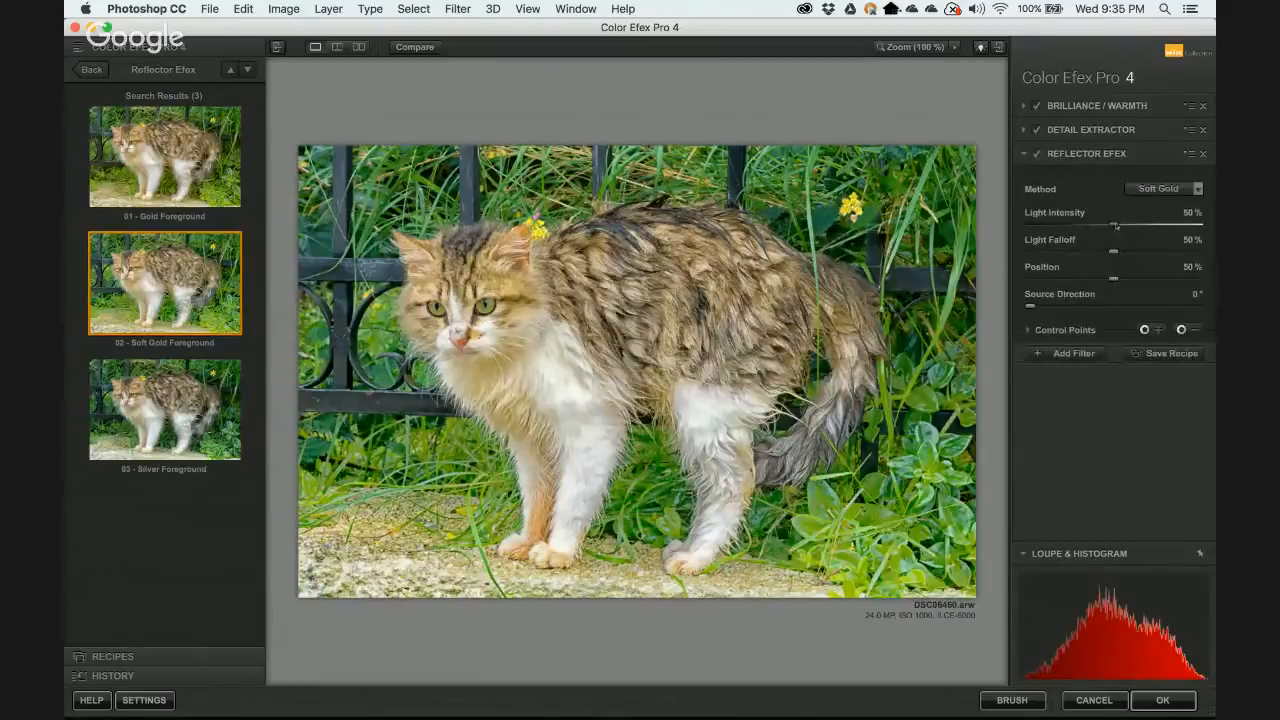
Set Reflector Efex's light intensity to 60% and light falloff to 46%, and return the filter stack to the photo for selective brushing.
drag(1116, 225, 1106, 254)
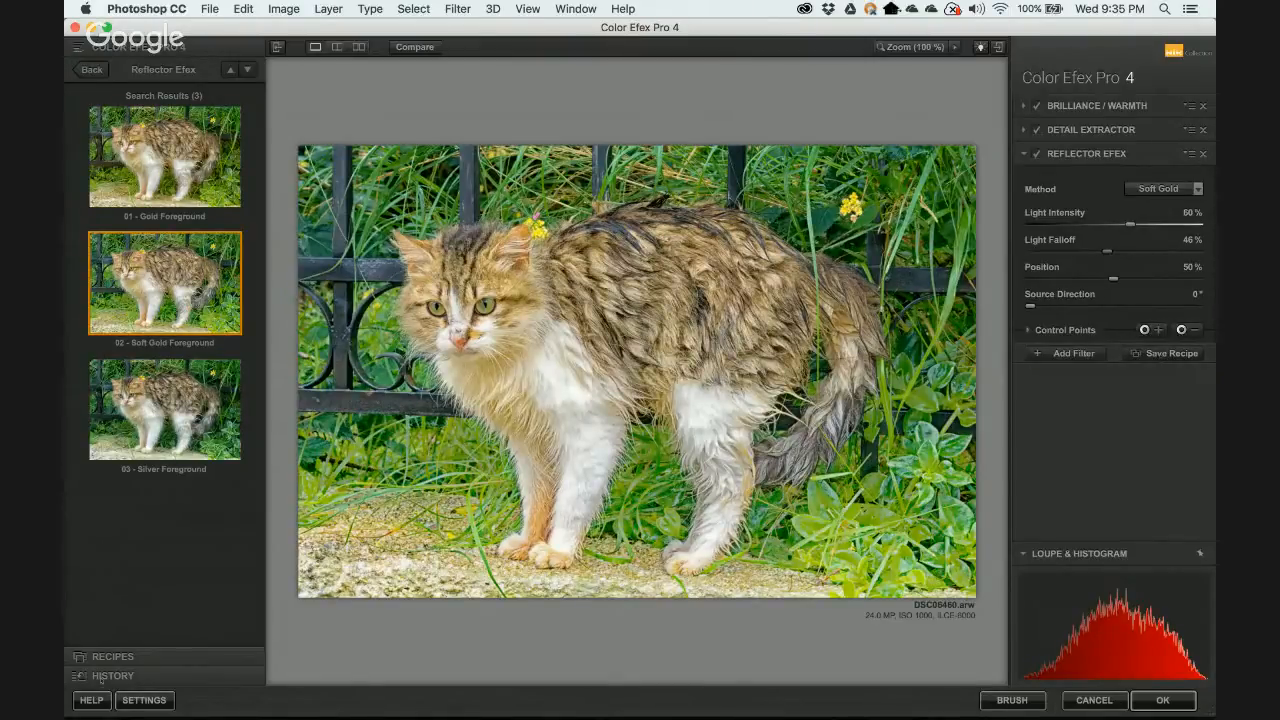
click(1028, 330)
click(1028, 330)
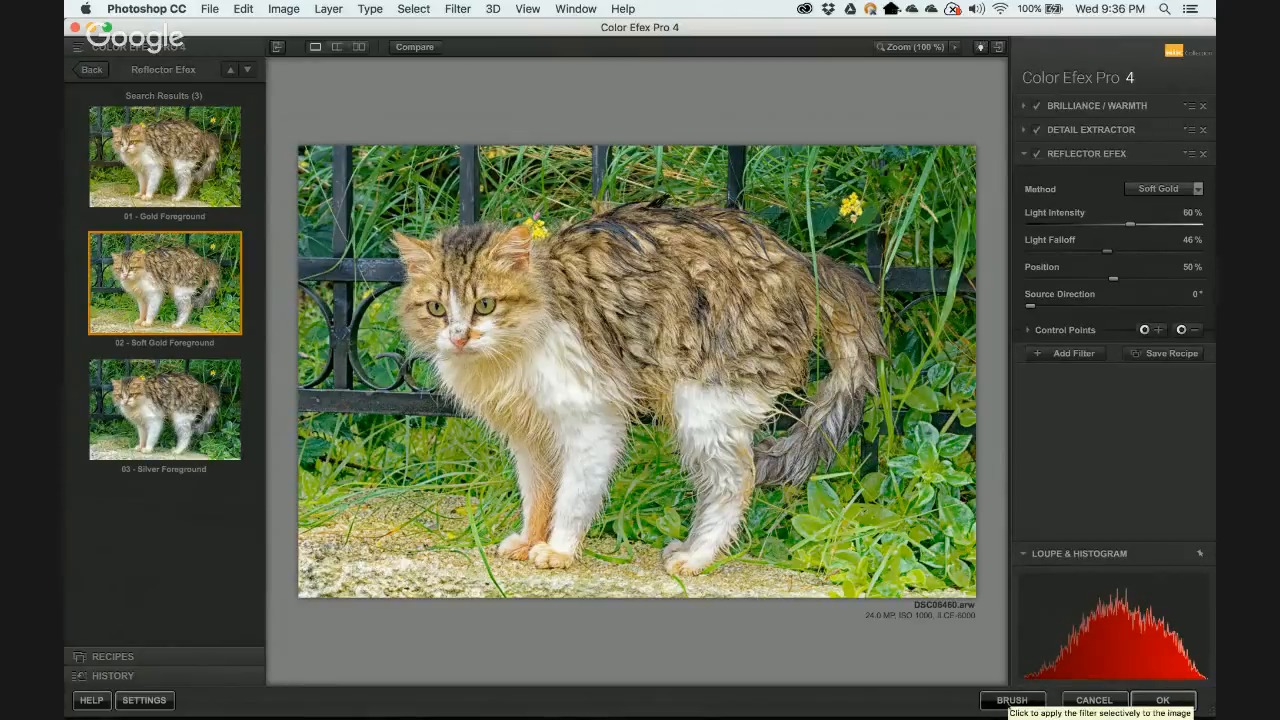
click(1009, 704)
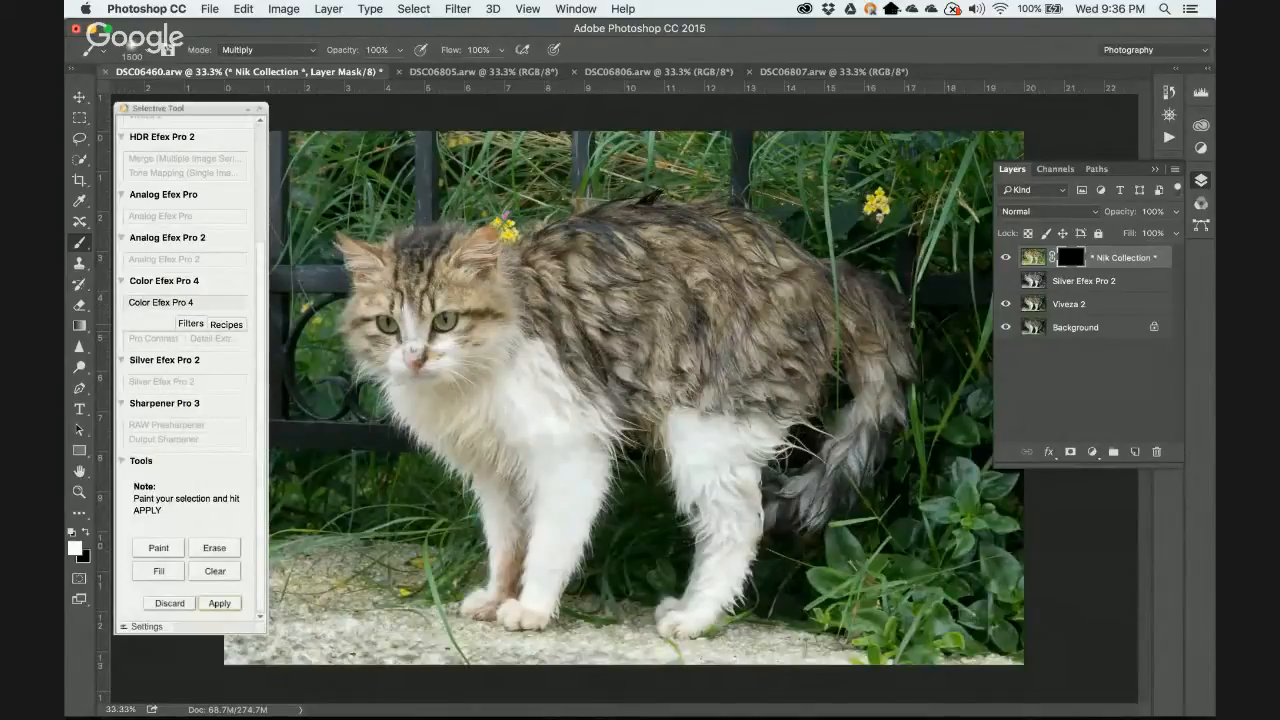
Try to select the Nik Collection layer's mask, and switch the selective tool to Paint mode.
click(1071, 258)
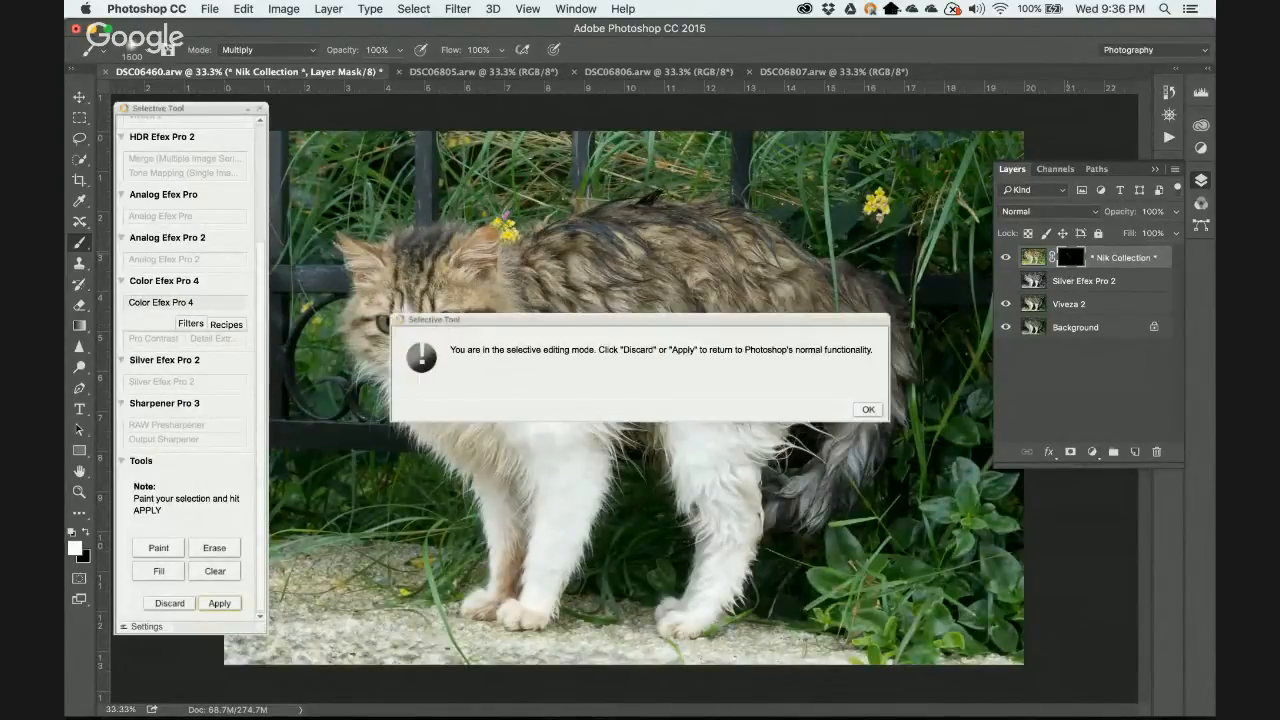
click(868, 409)
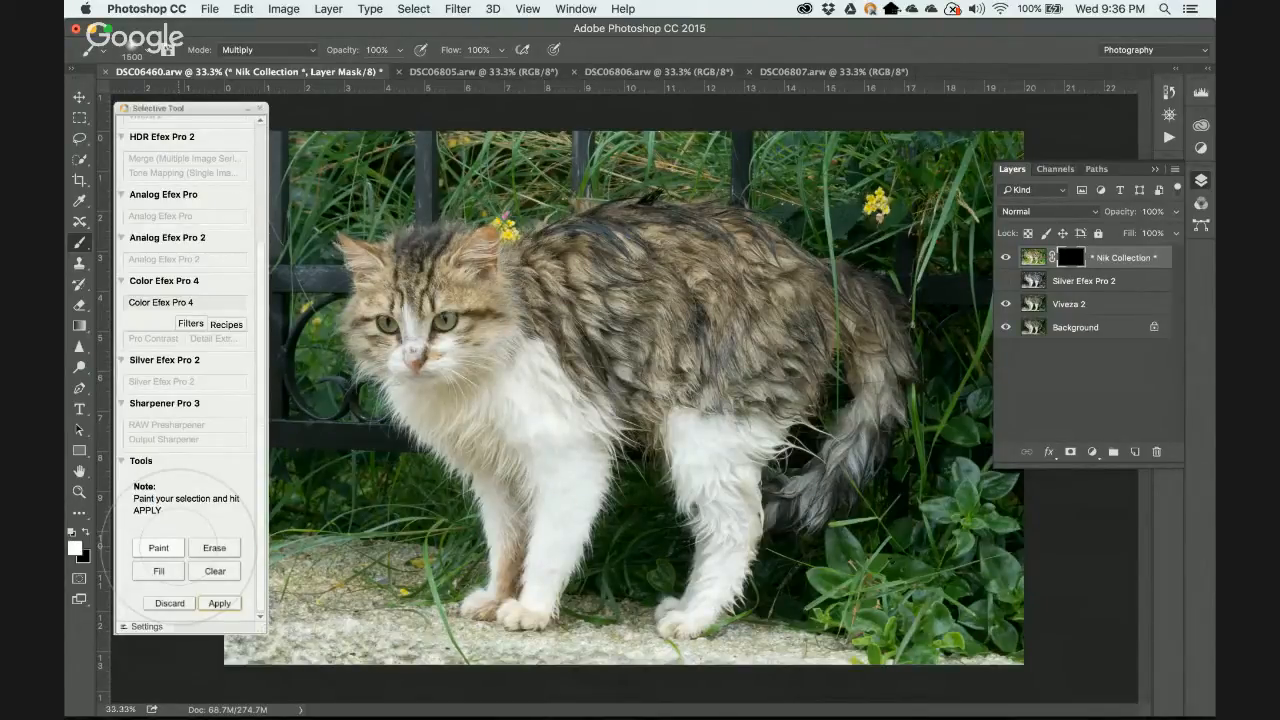
click(158, 547)
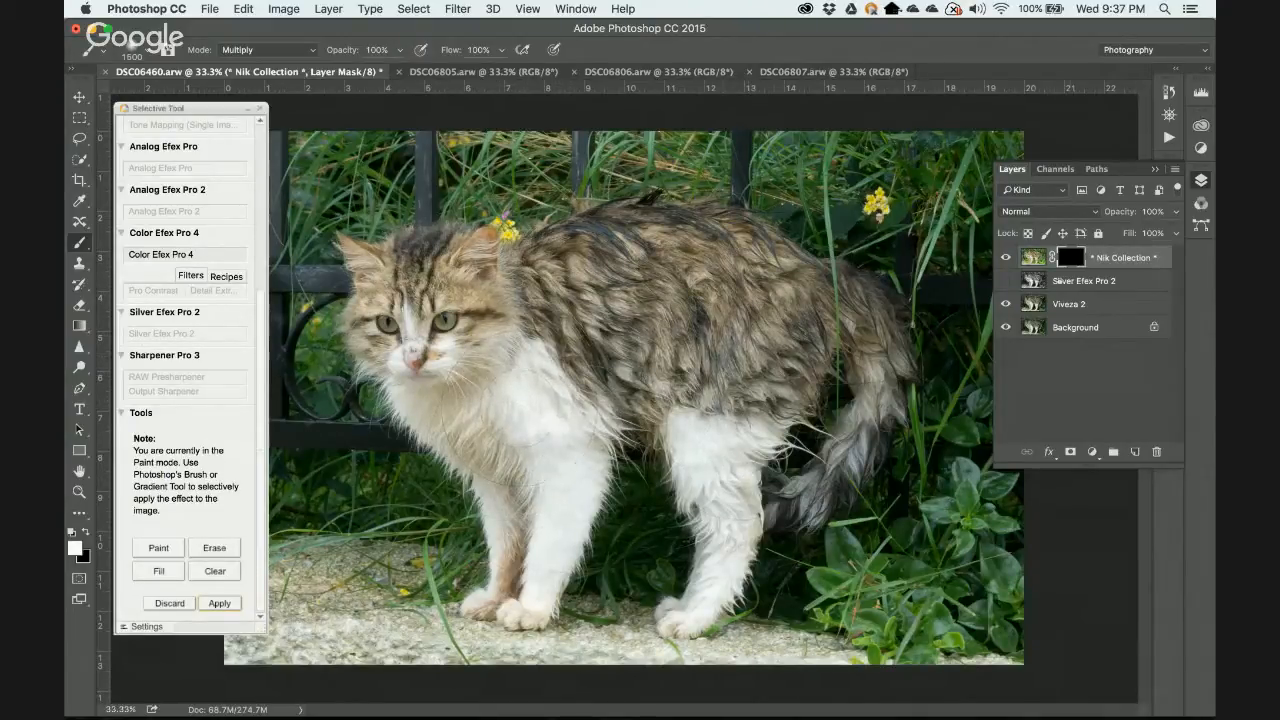
click(1075, 257)
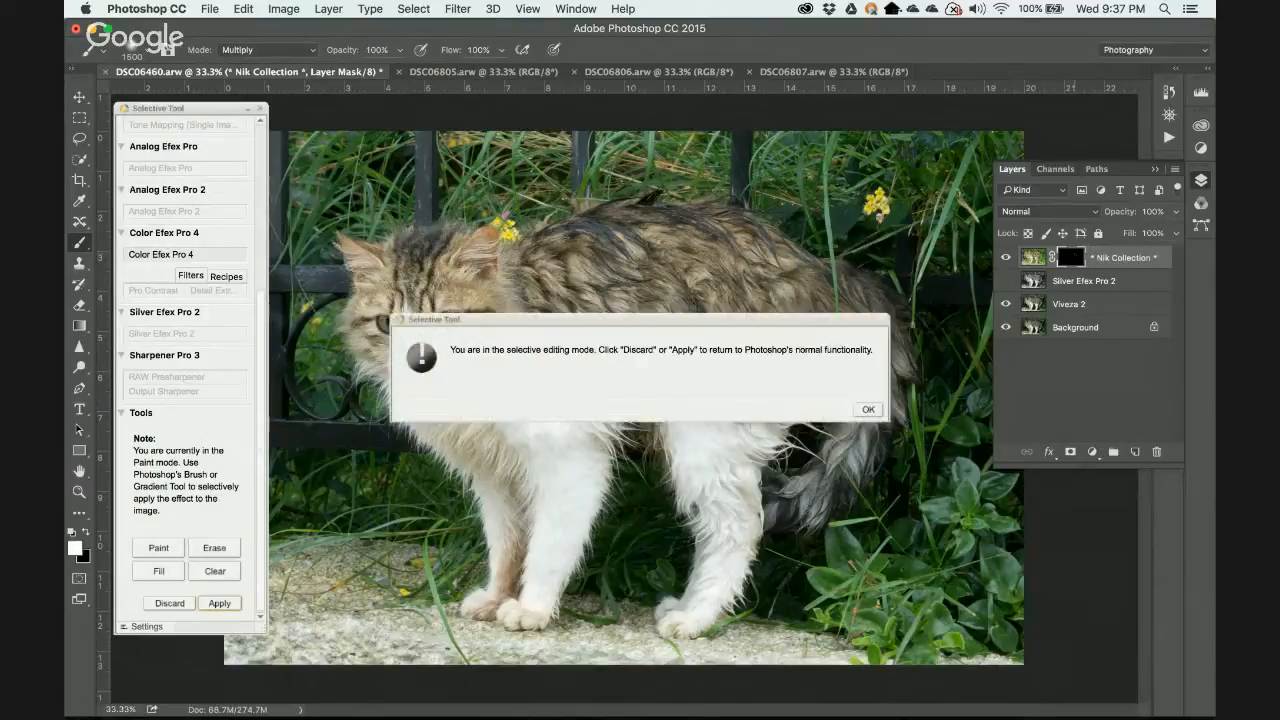
key(Return)
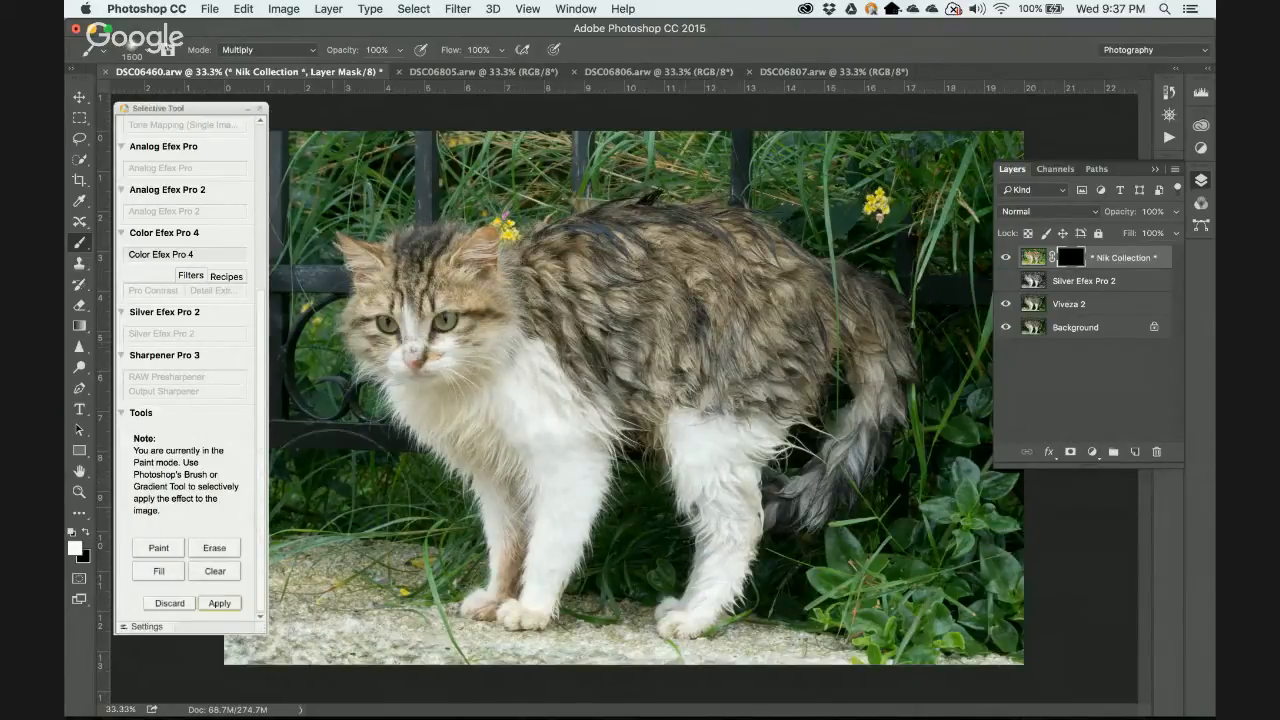
Fill the whole image with the effect, erase a spot on the cat's back, and try the Paint and Erase modes.
key(a)
click(158, 571)
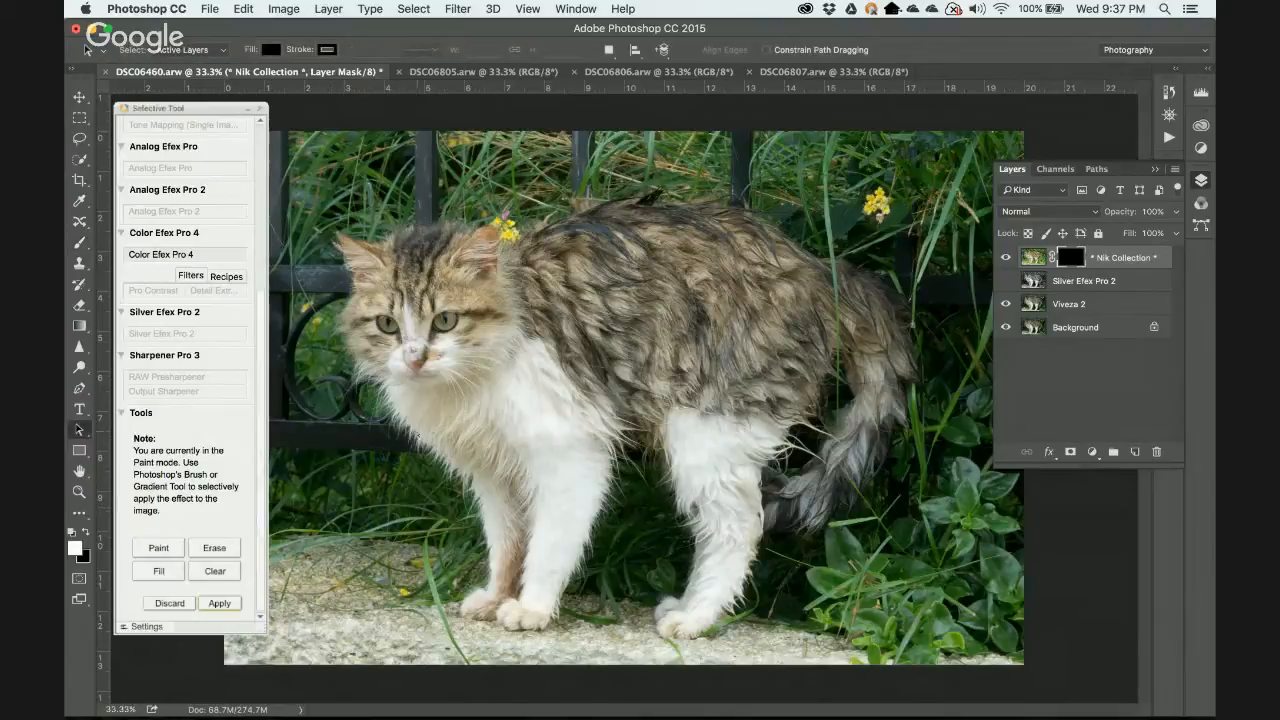
click(158, 571)
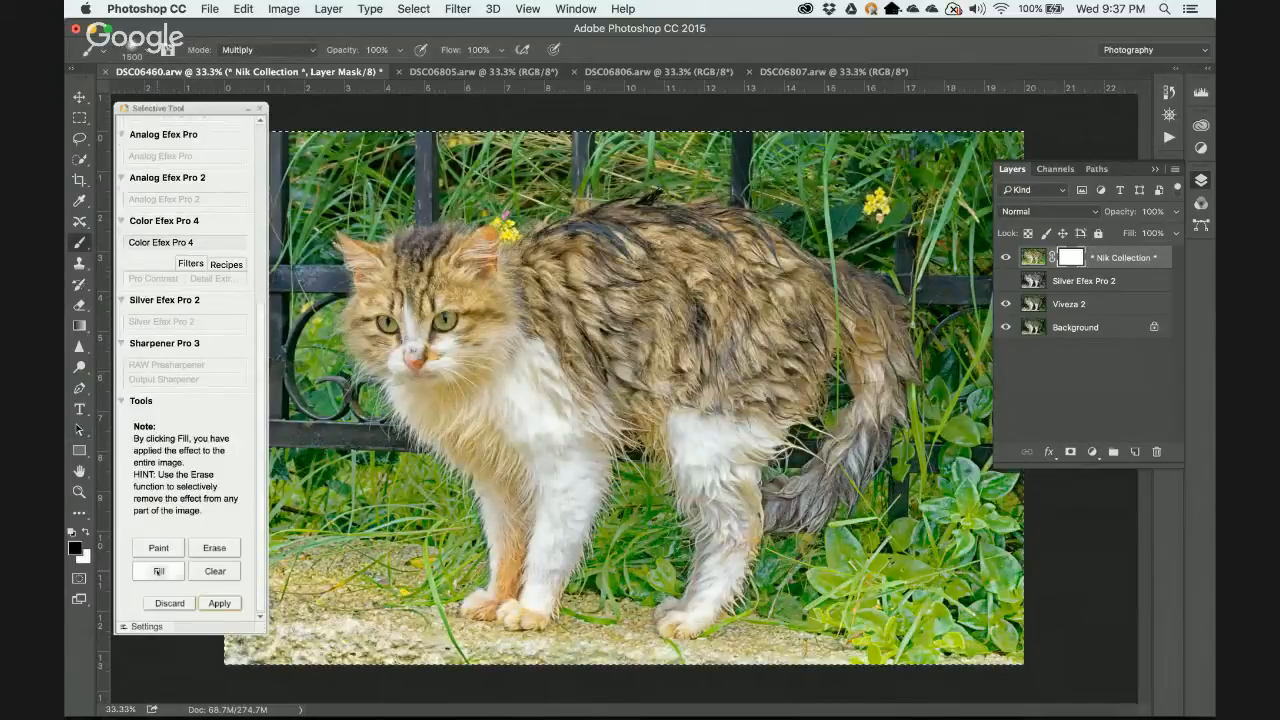
click(200, 547)
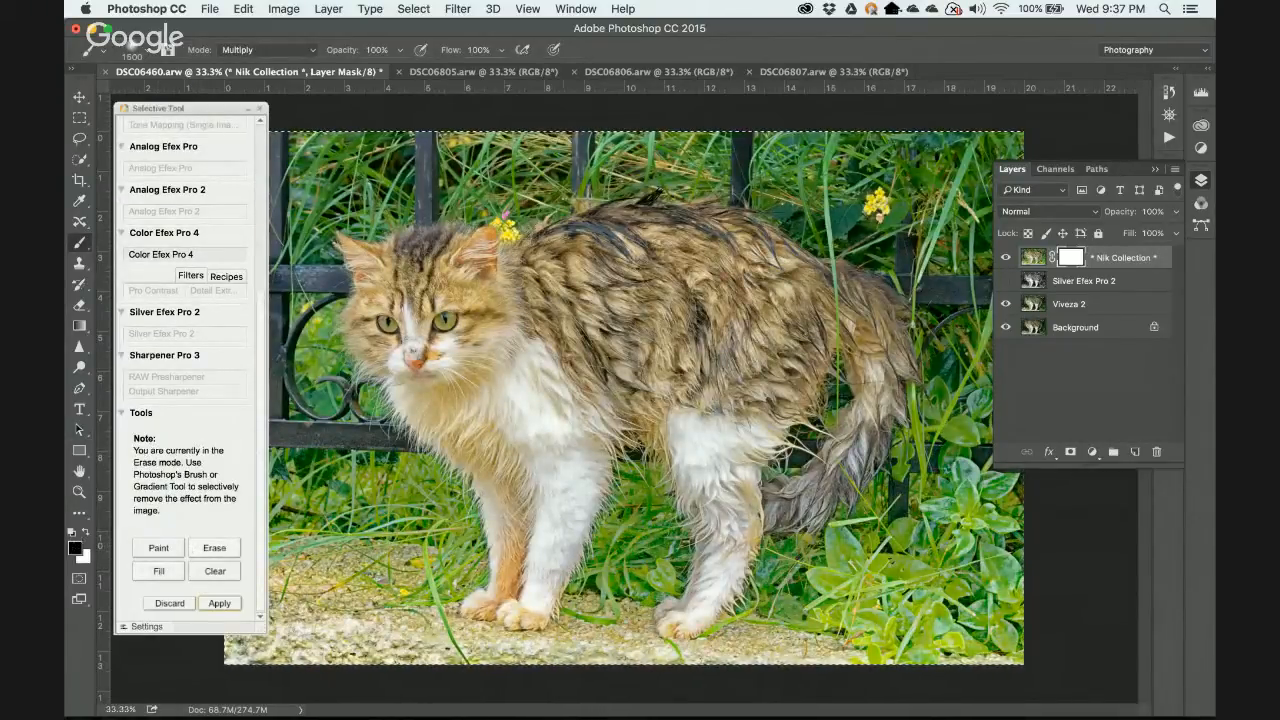
click(590, 331)
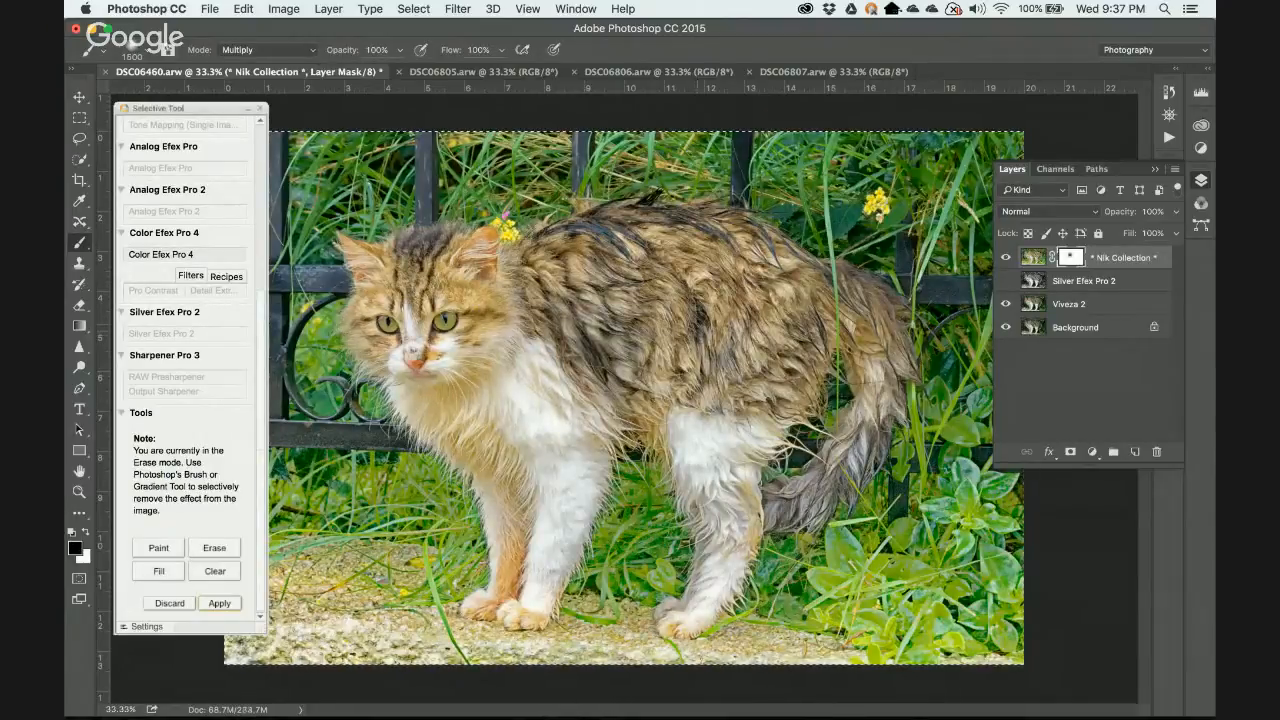
click(170, 546)
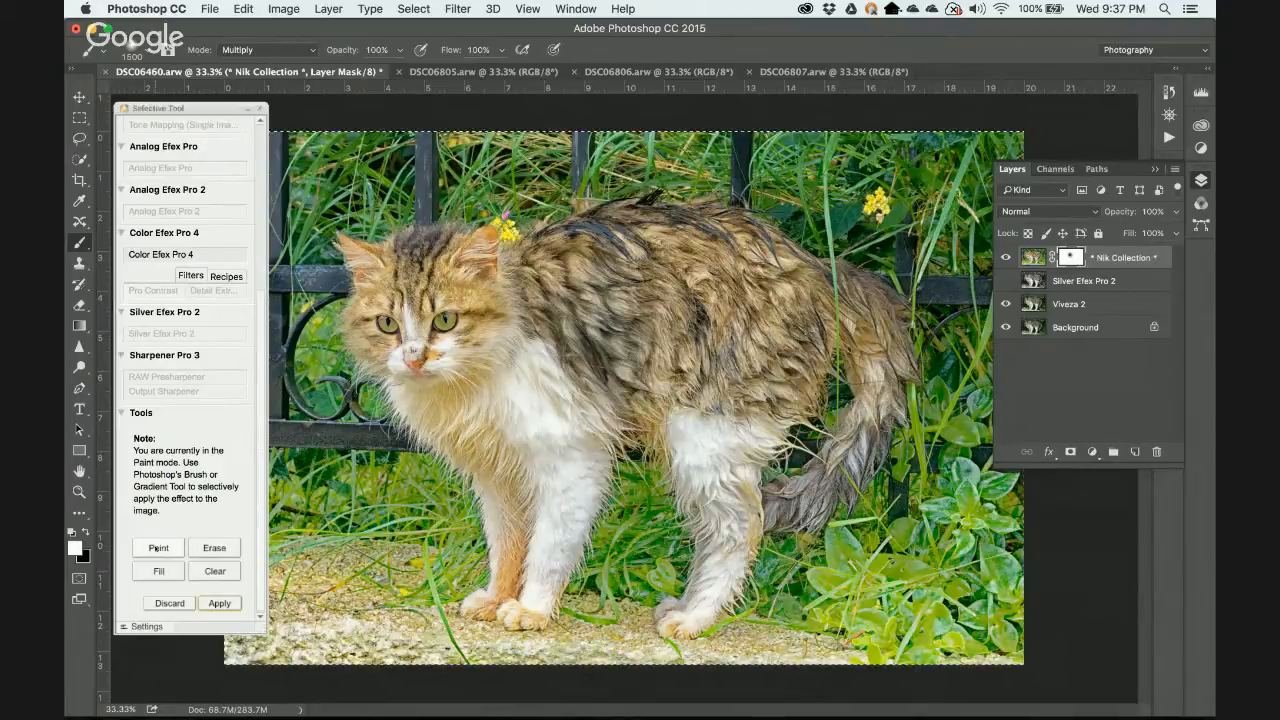
click(208, 548)
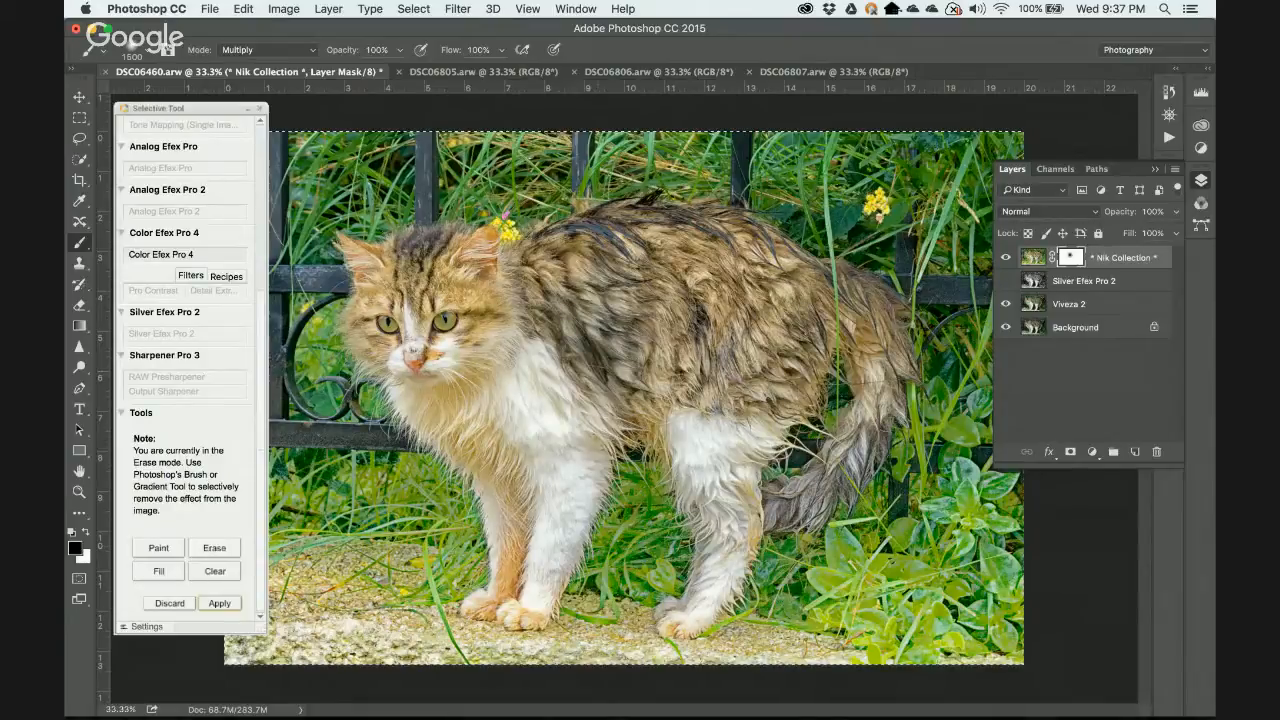
Clear the effect mask, fill the entire image with the Color Efex Pro 4 effect, and apply it.
click(158, 571)
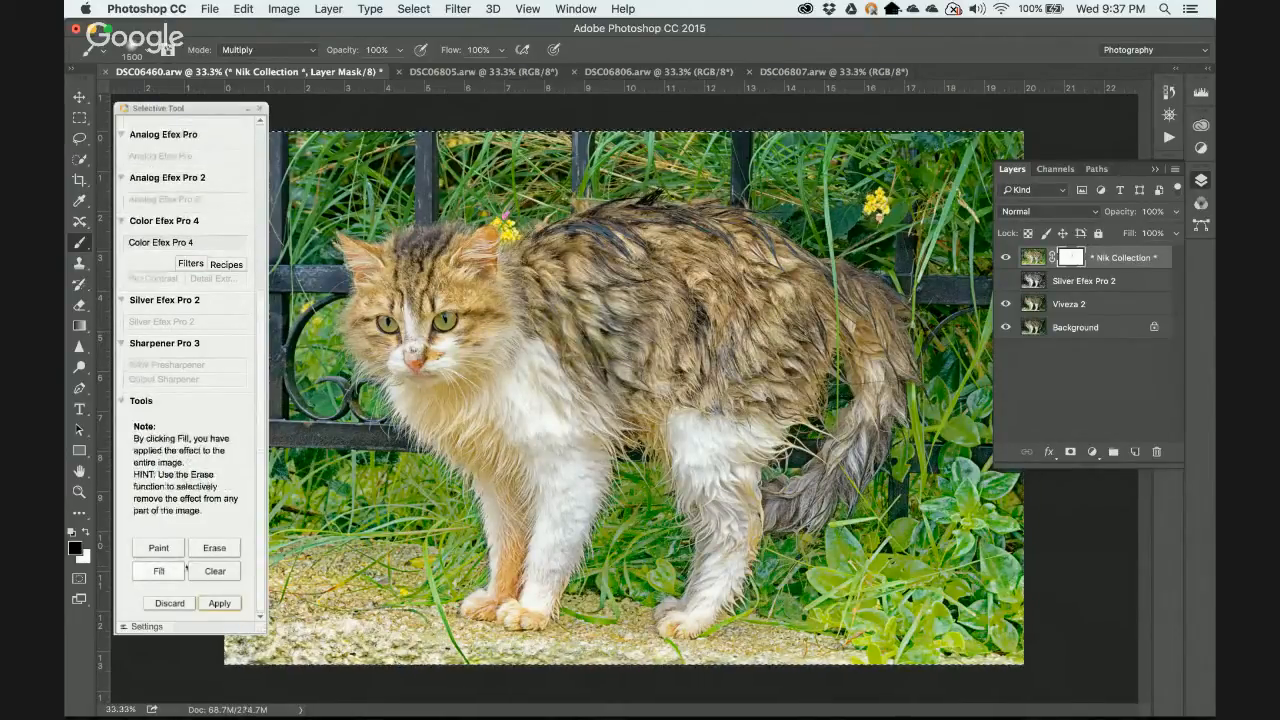
click(206, 576)
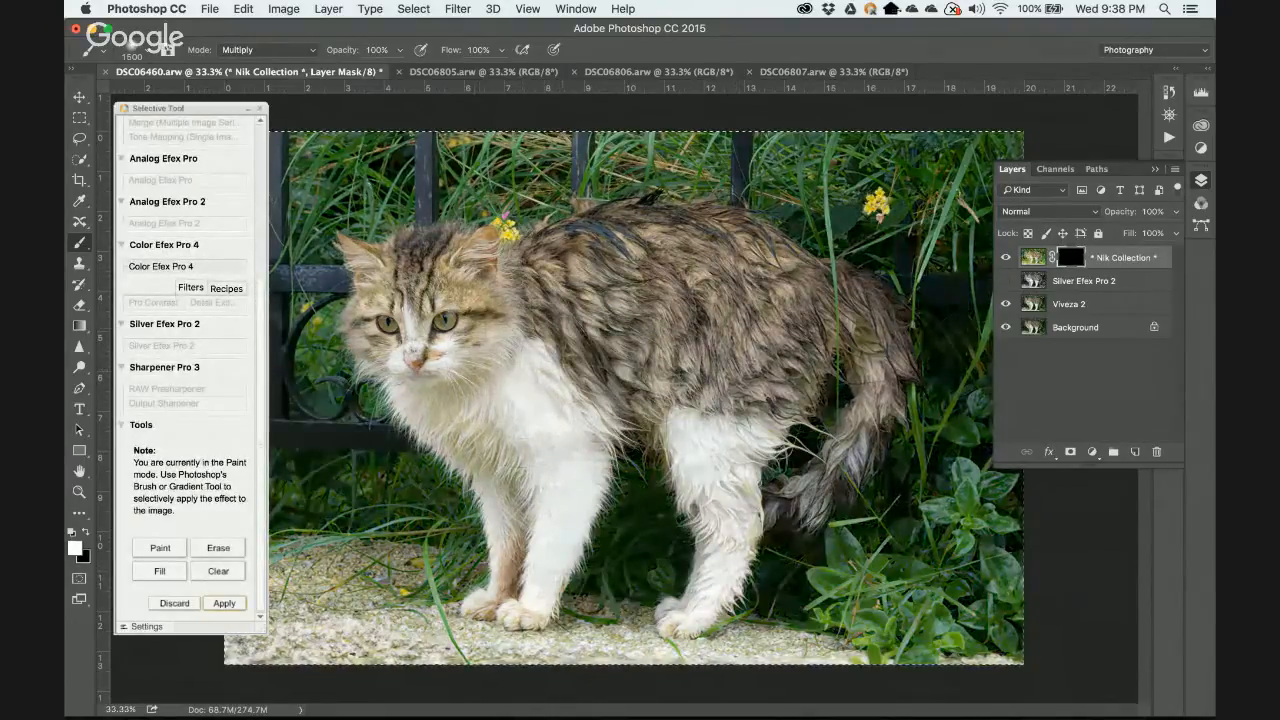
click(158, 571)
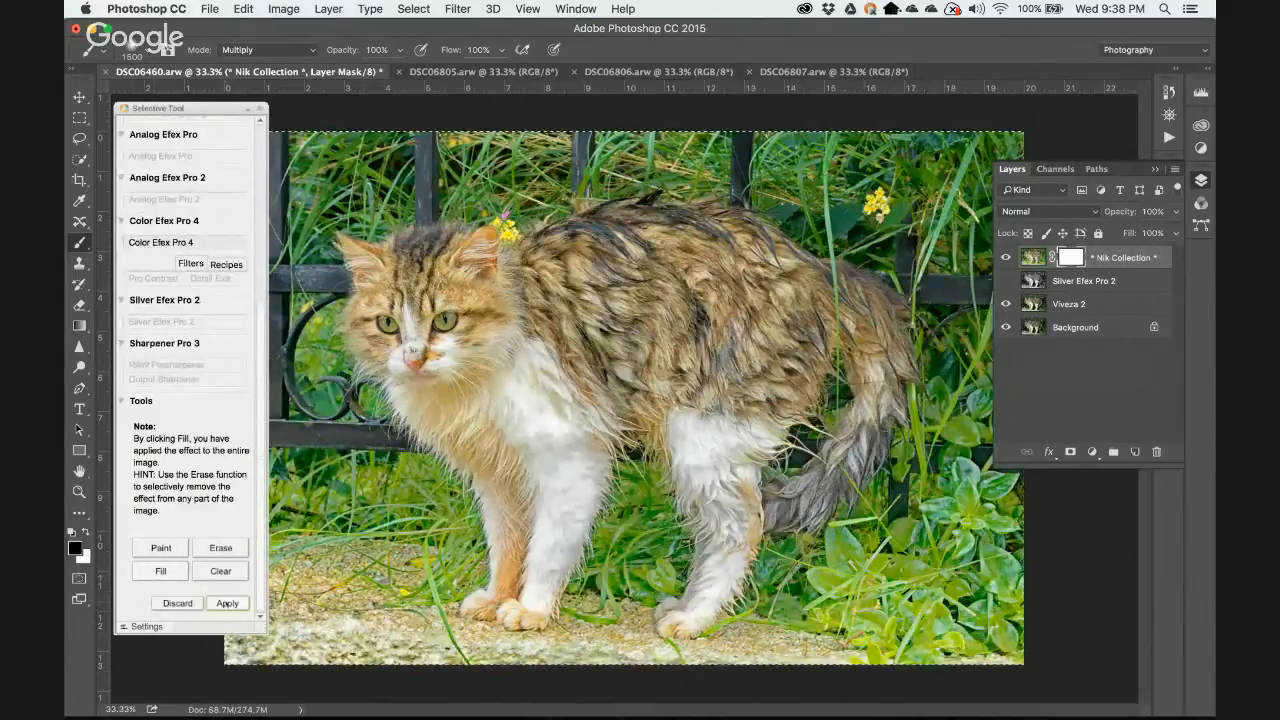
click(227, 604)
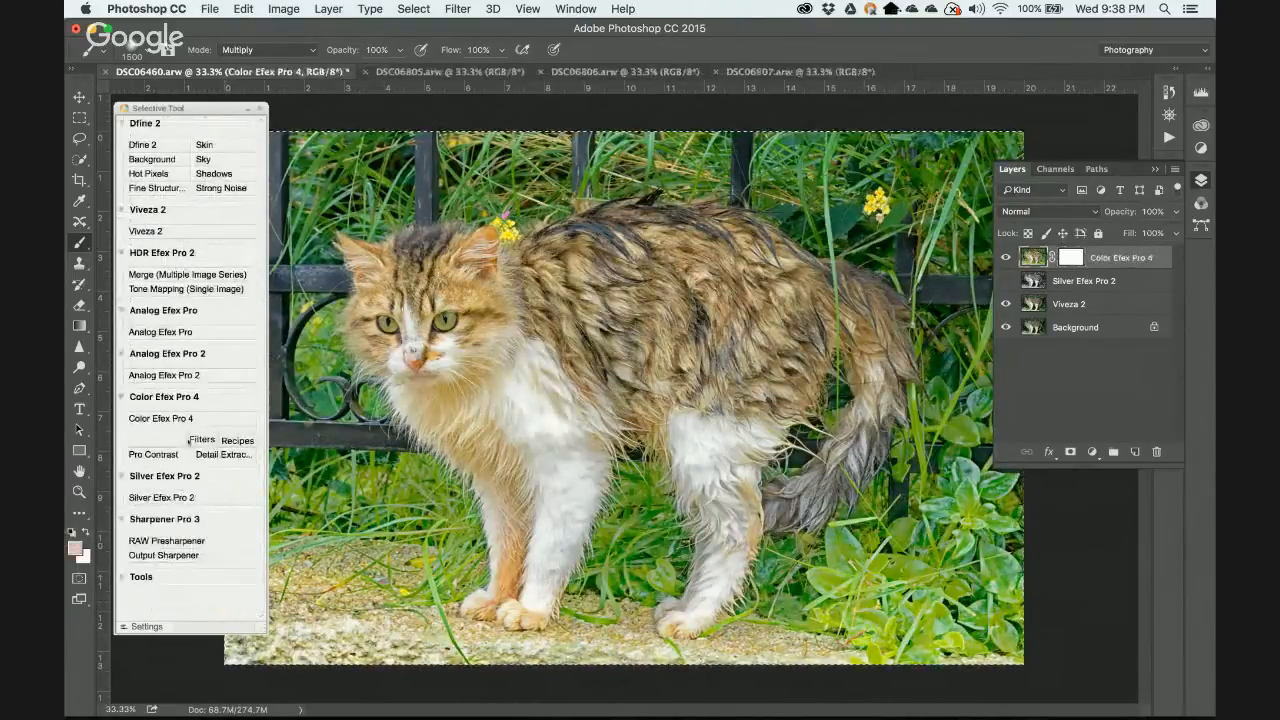
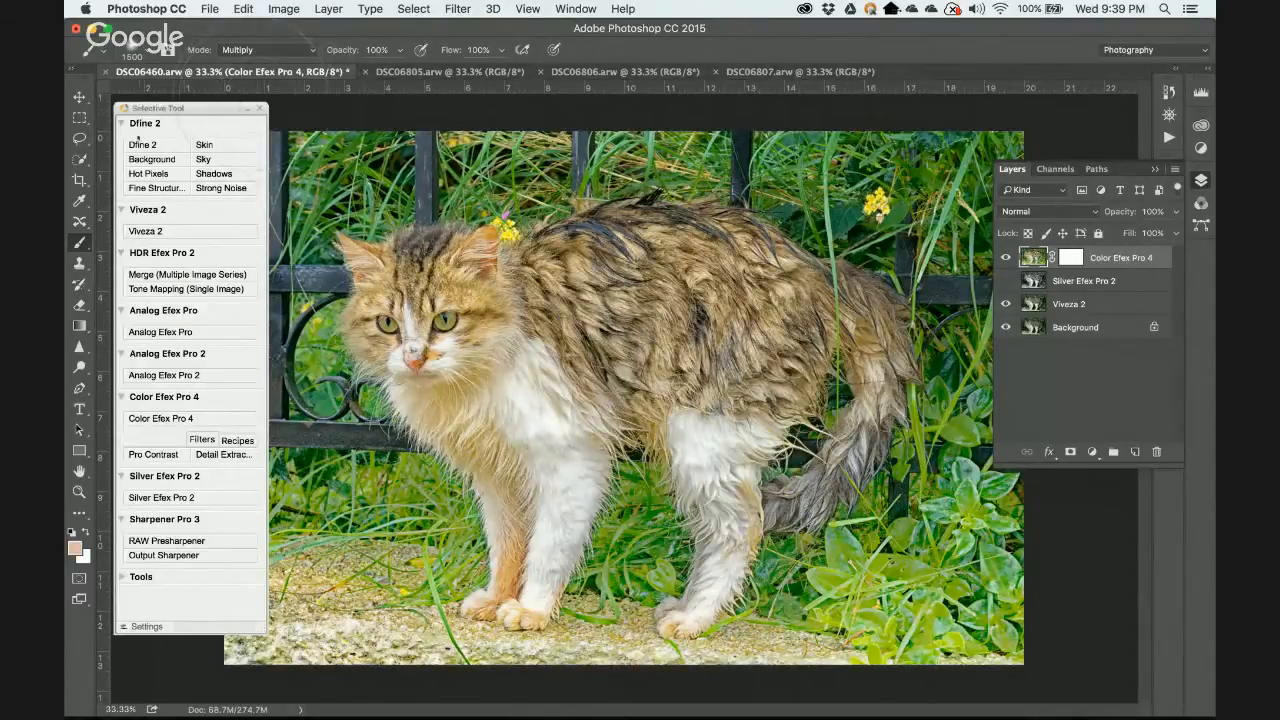
Look through the bracketed sea rock exposures DSC06805, DSC06806 and DSC06807, ending on DSC06805.
click(79, 96)
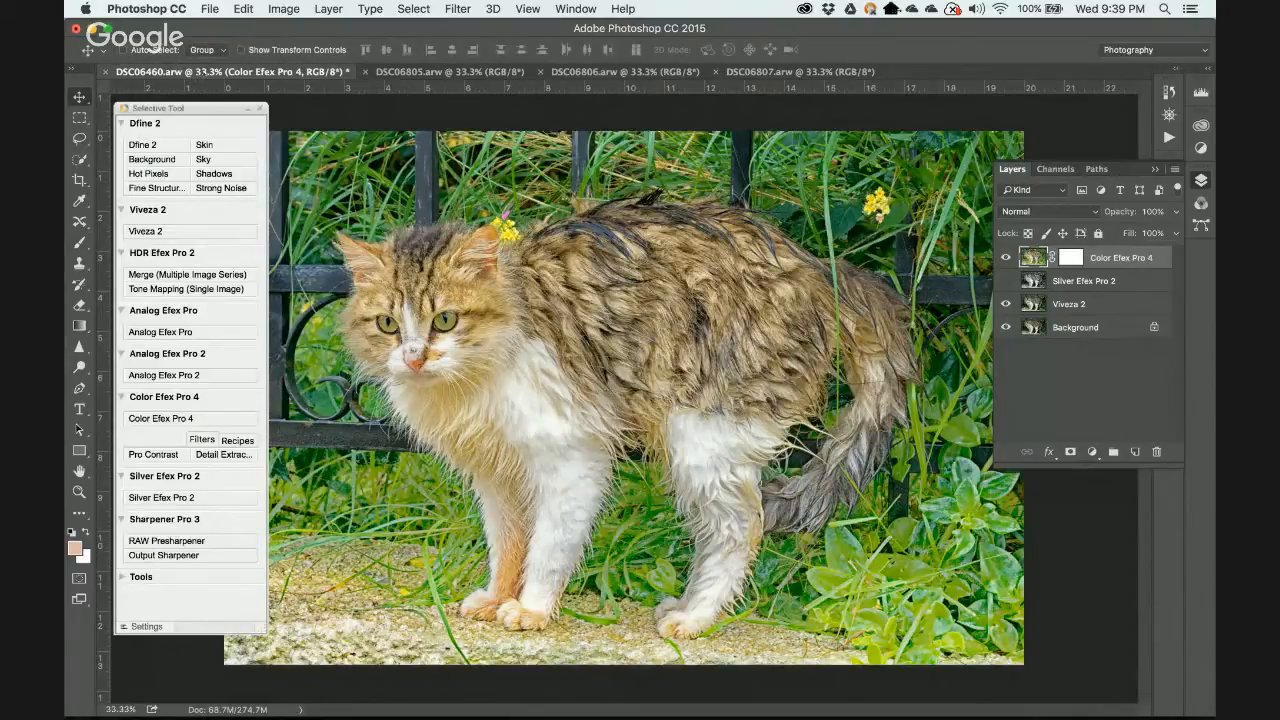
click(450, 72)
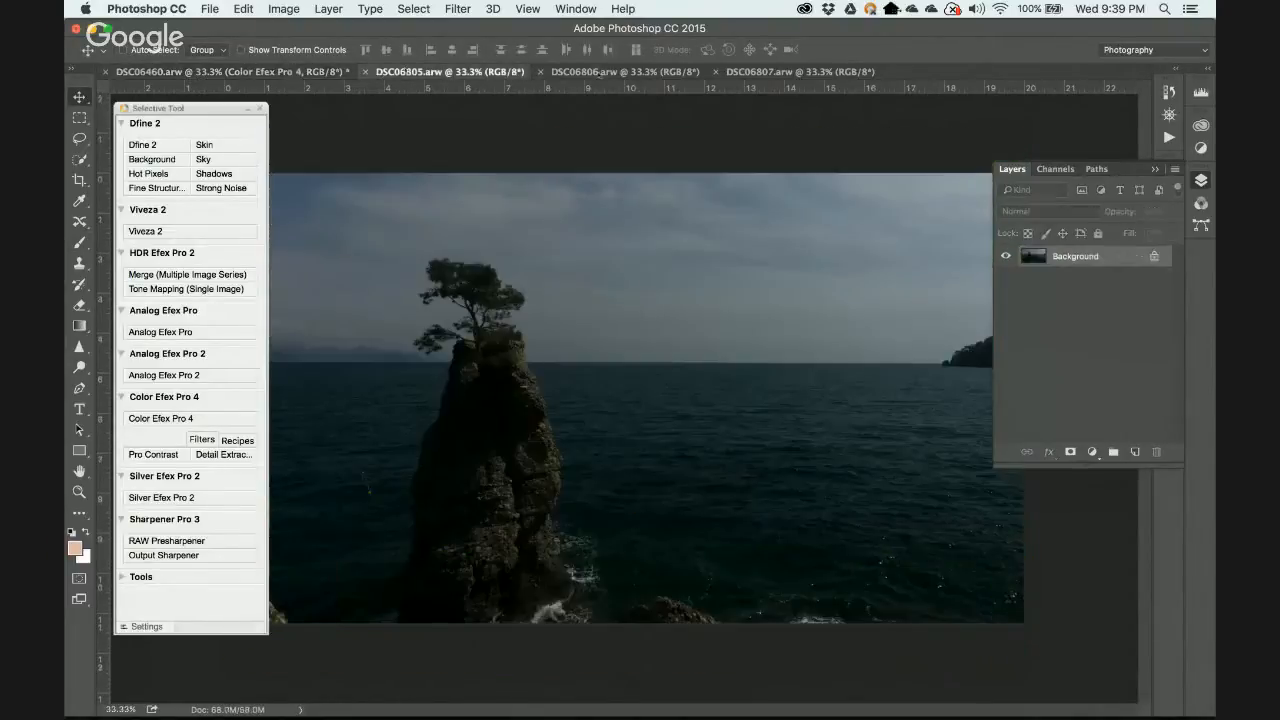
click(603, 72)
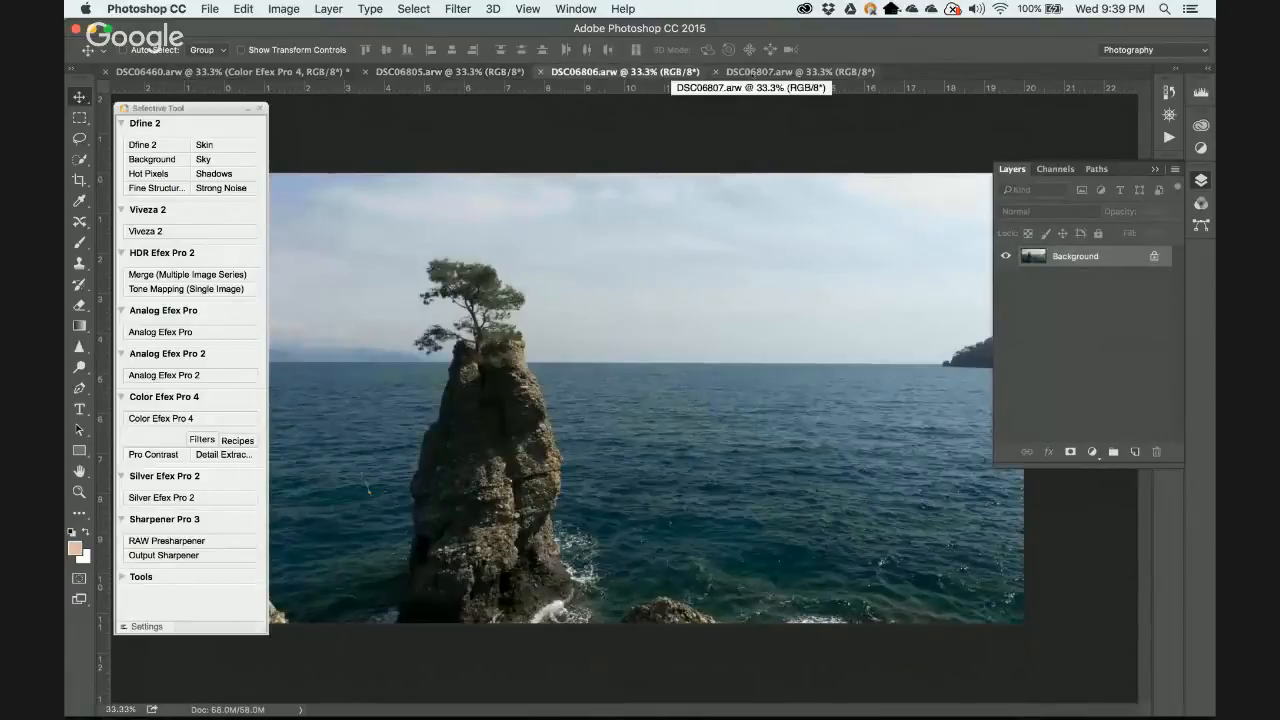
click(753, 72)
click(560, 72)
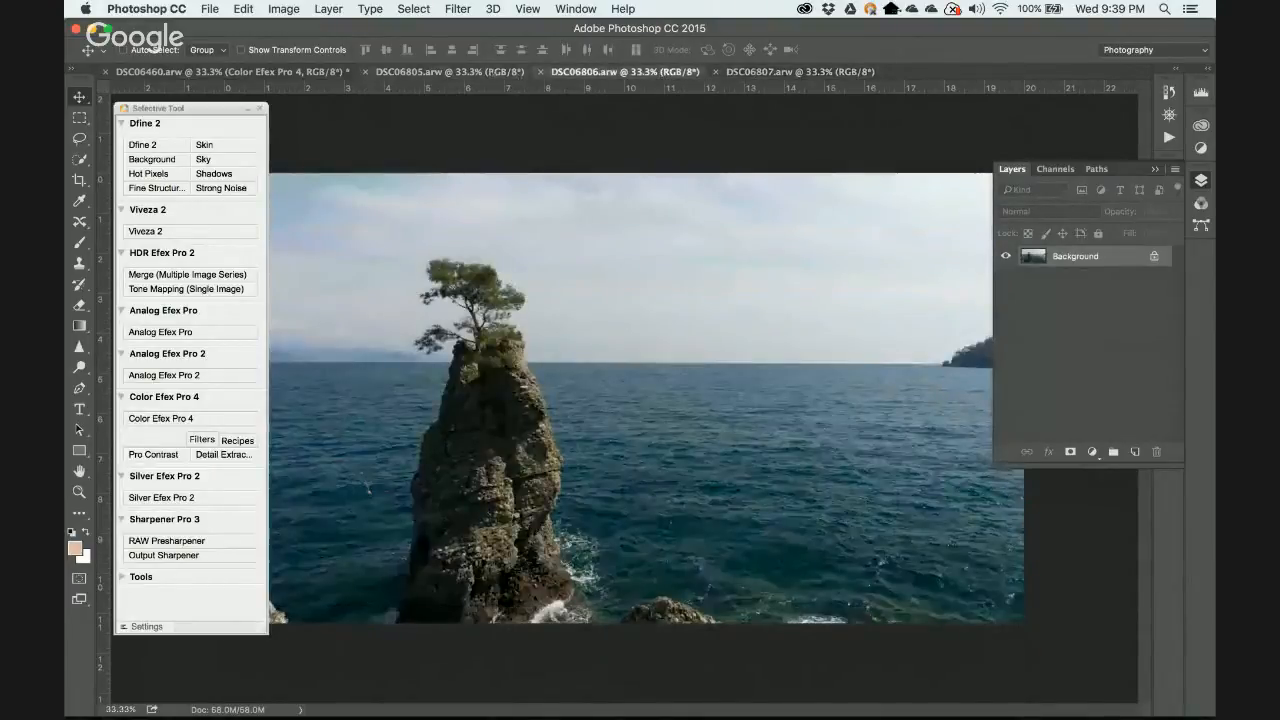
click(490, 72)
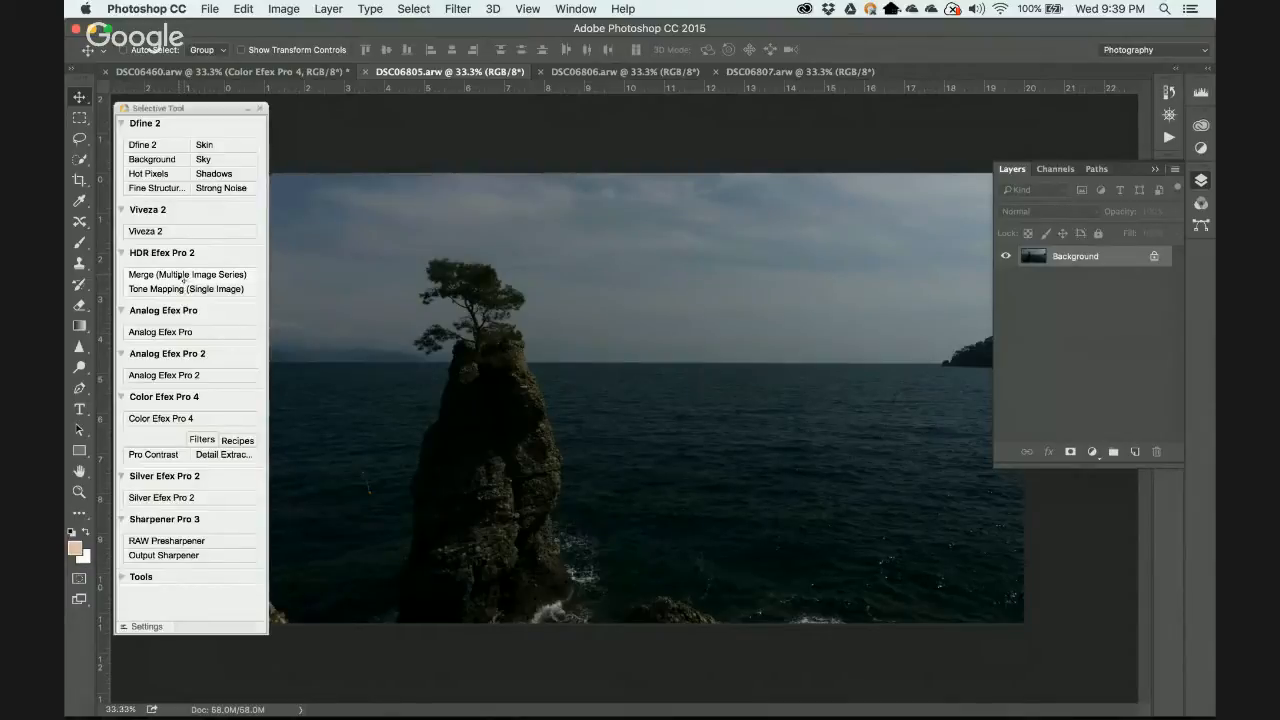
Set up an HDR Efex Pro 2 merge from the open files, excluding DSC06460.arw and with Create Smart Object turned off.
click(170, 275)
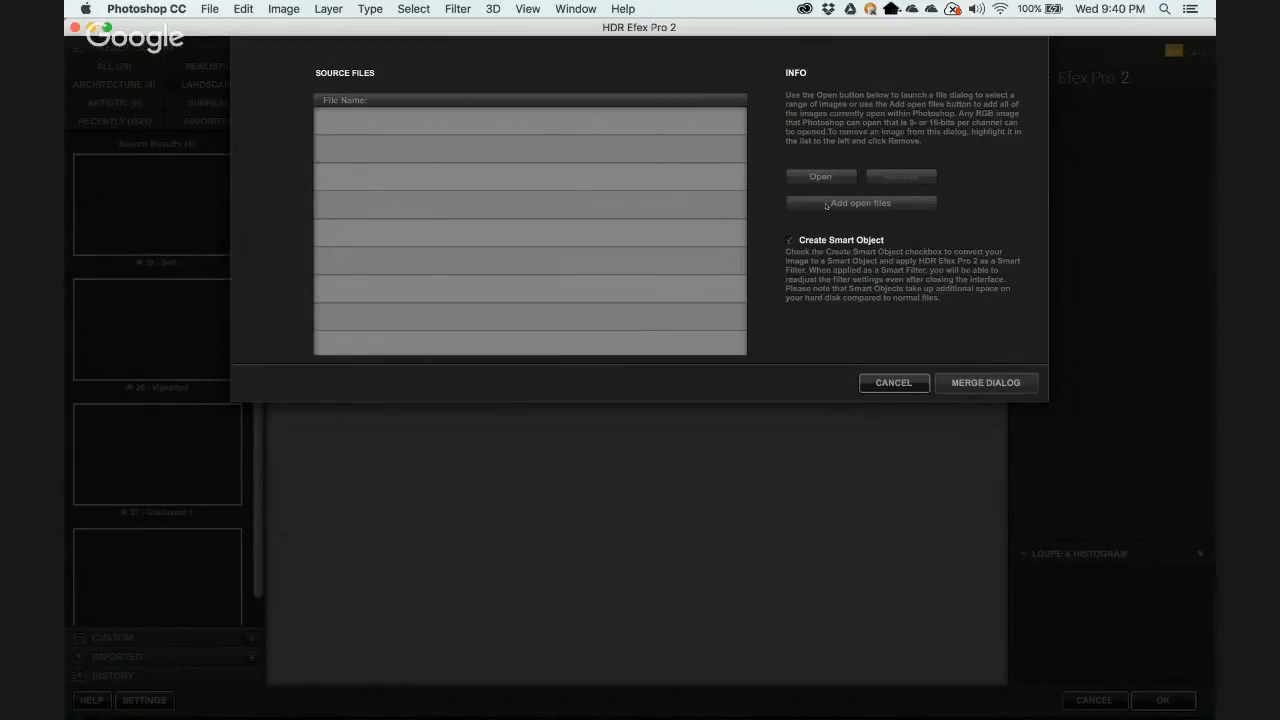
click(826, 205)
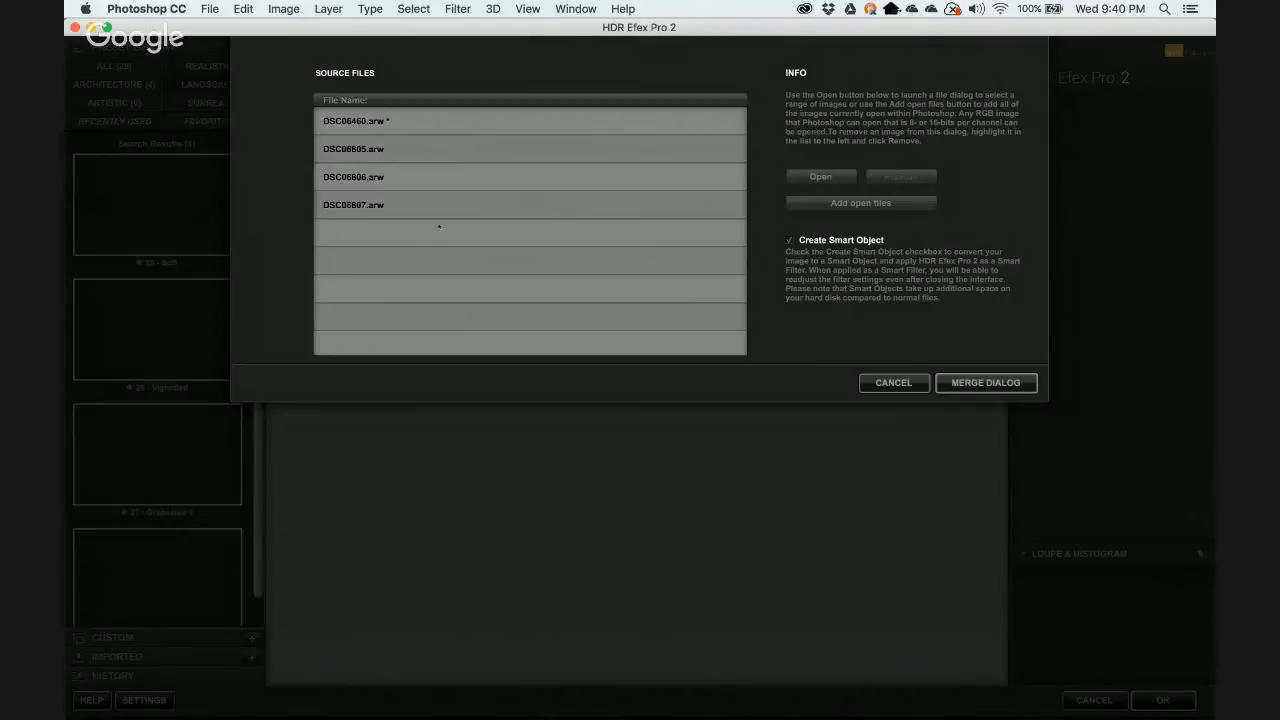
click(431, 119)
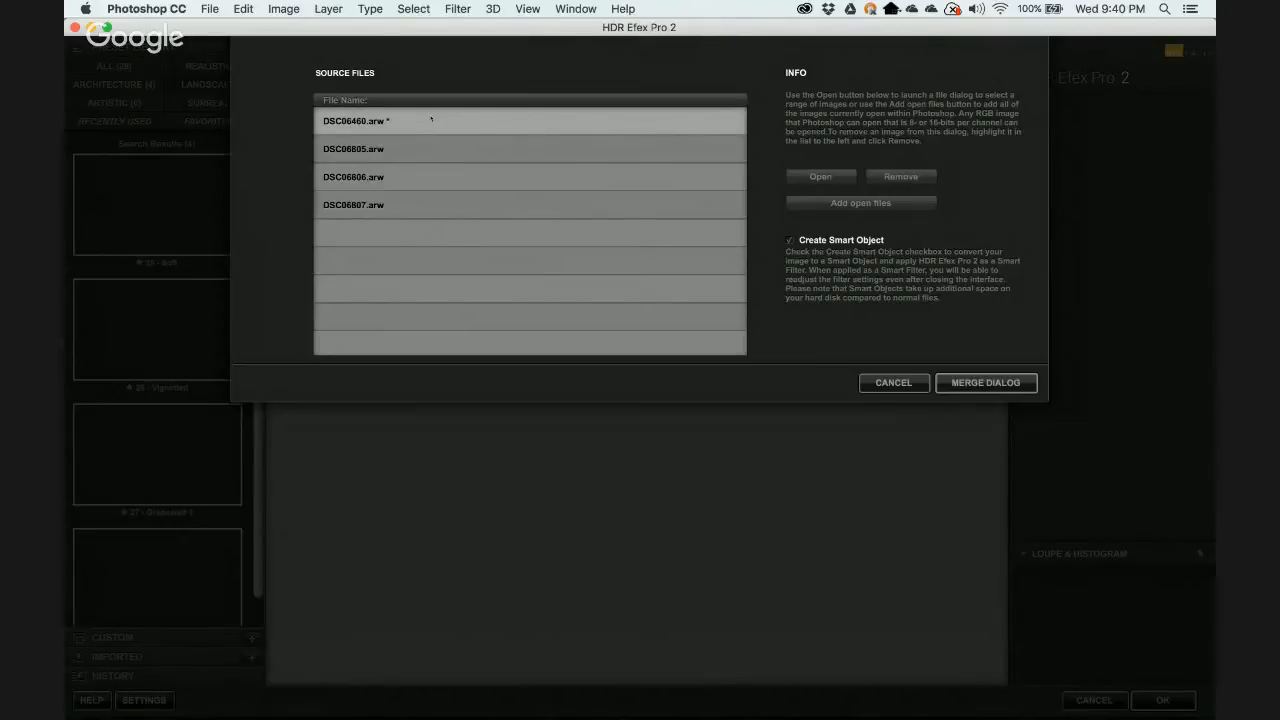
click(891, 178)
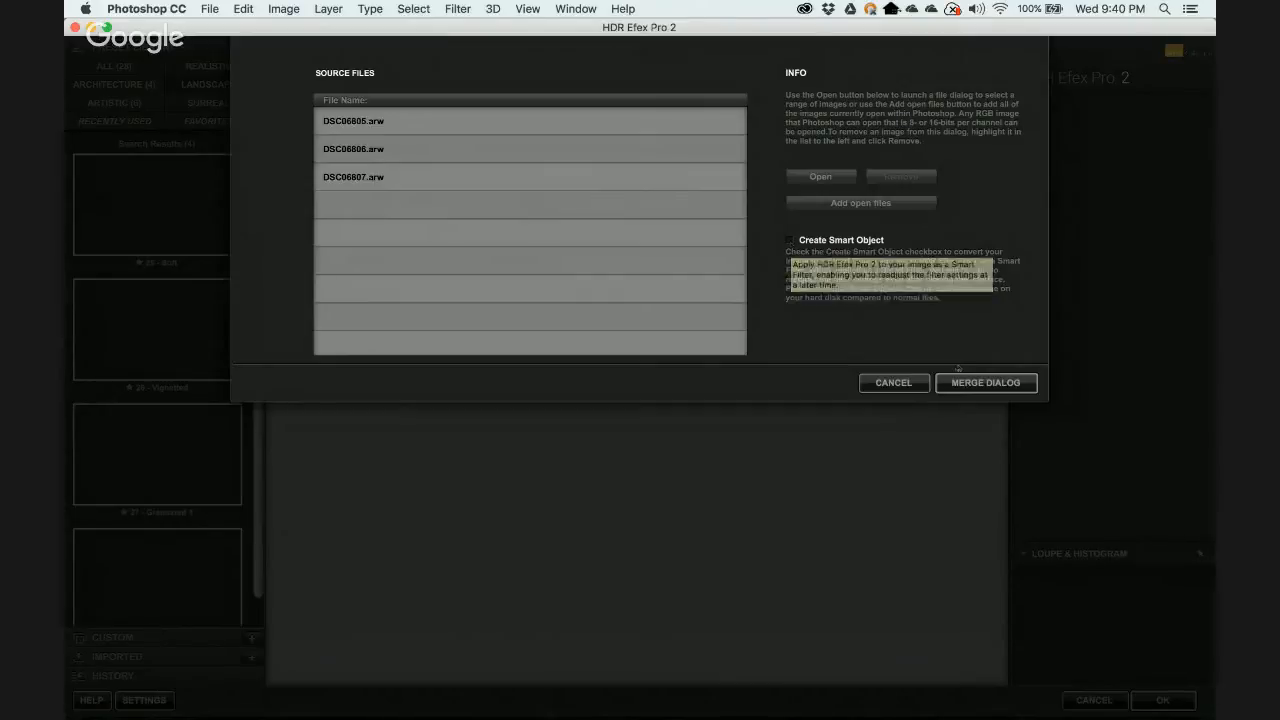
click(990, 386)
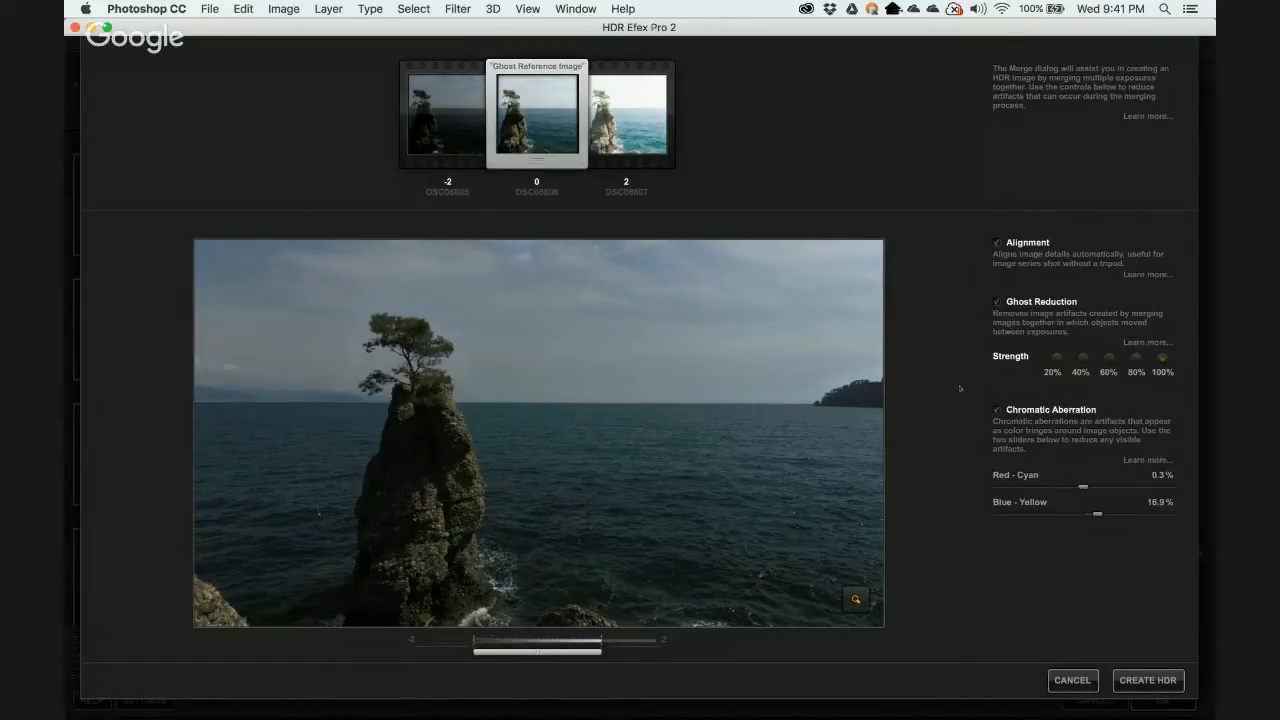
Try the -2 and 2 exposures as the ghost reference image, and settle on the 0 exposure, DSC06806.
click(433, 130)
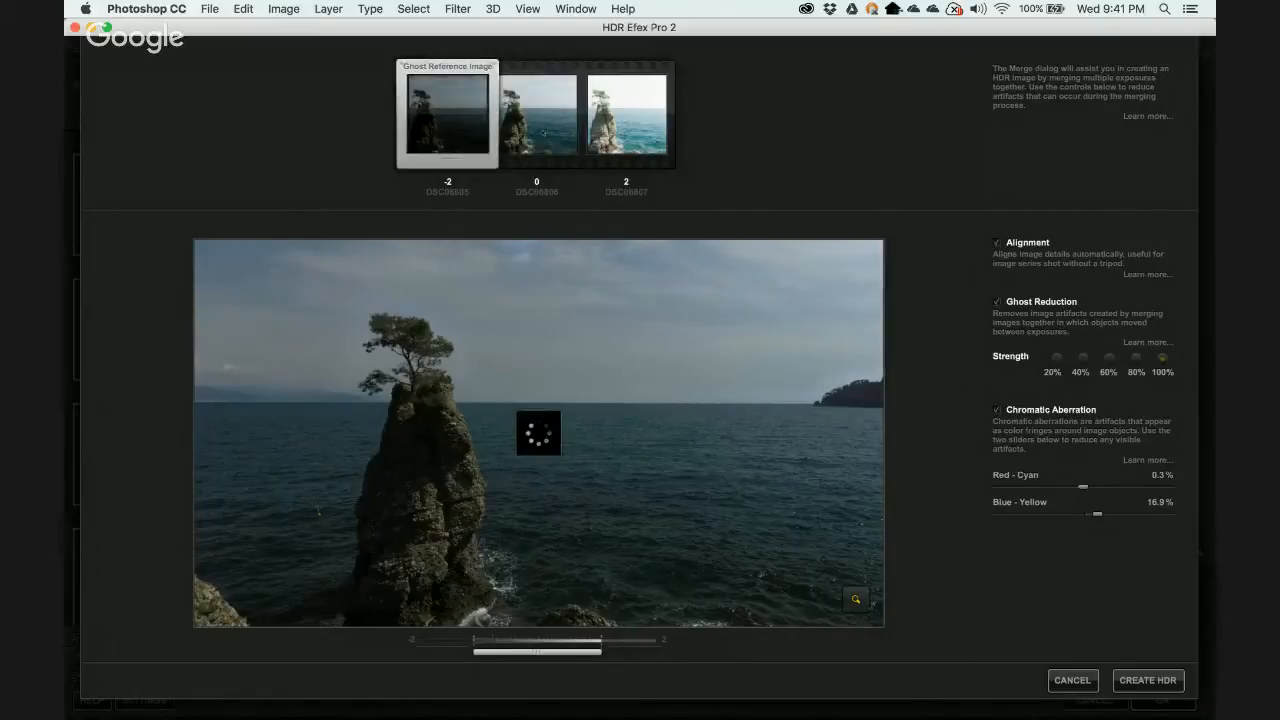
click(543, 131)
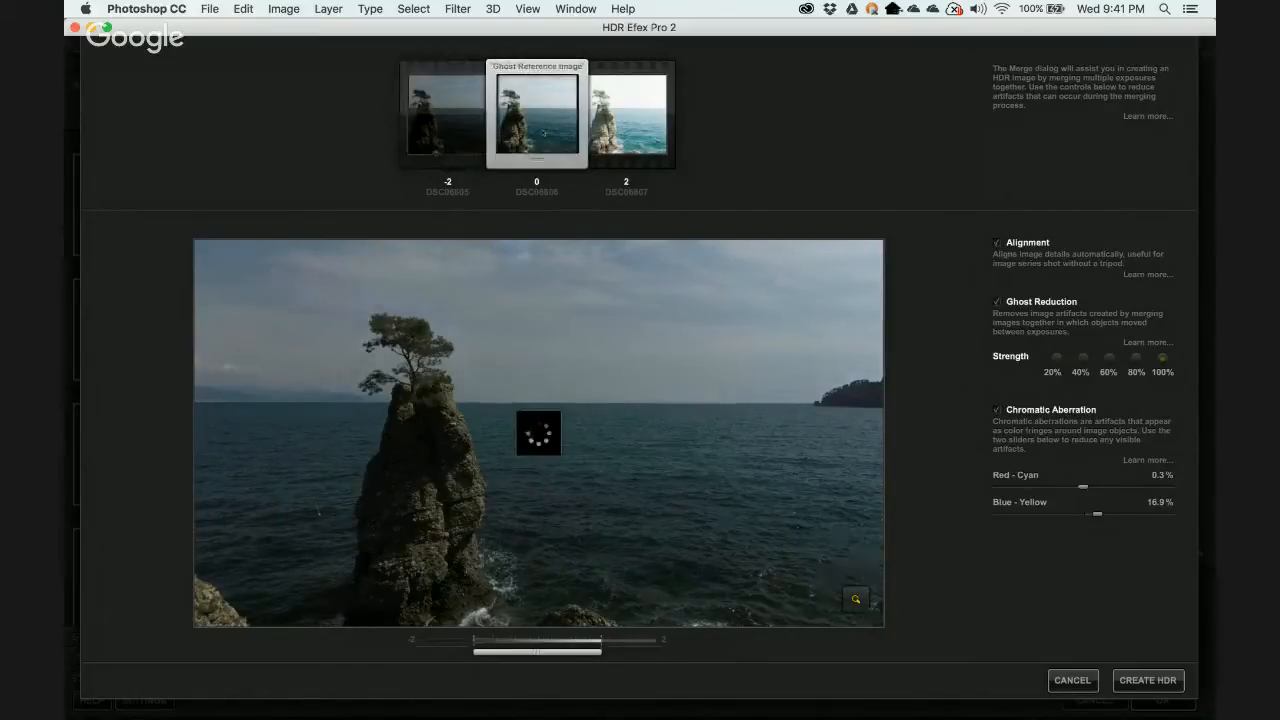
click(617, 140)
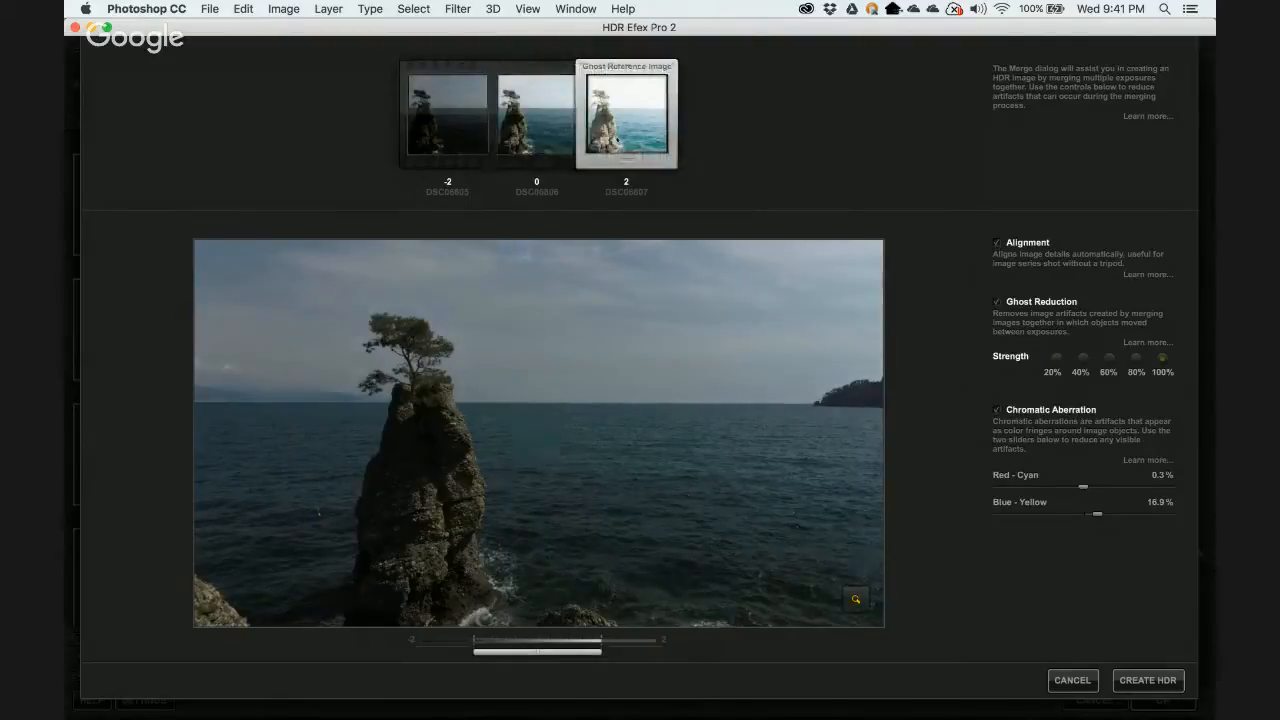
click(531, 128)
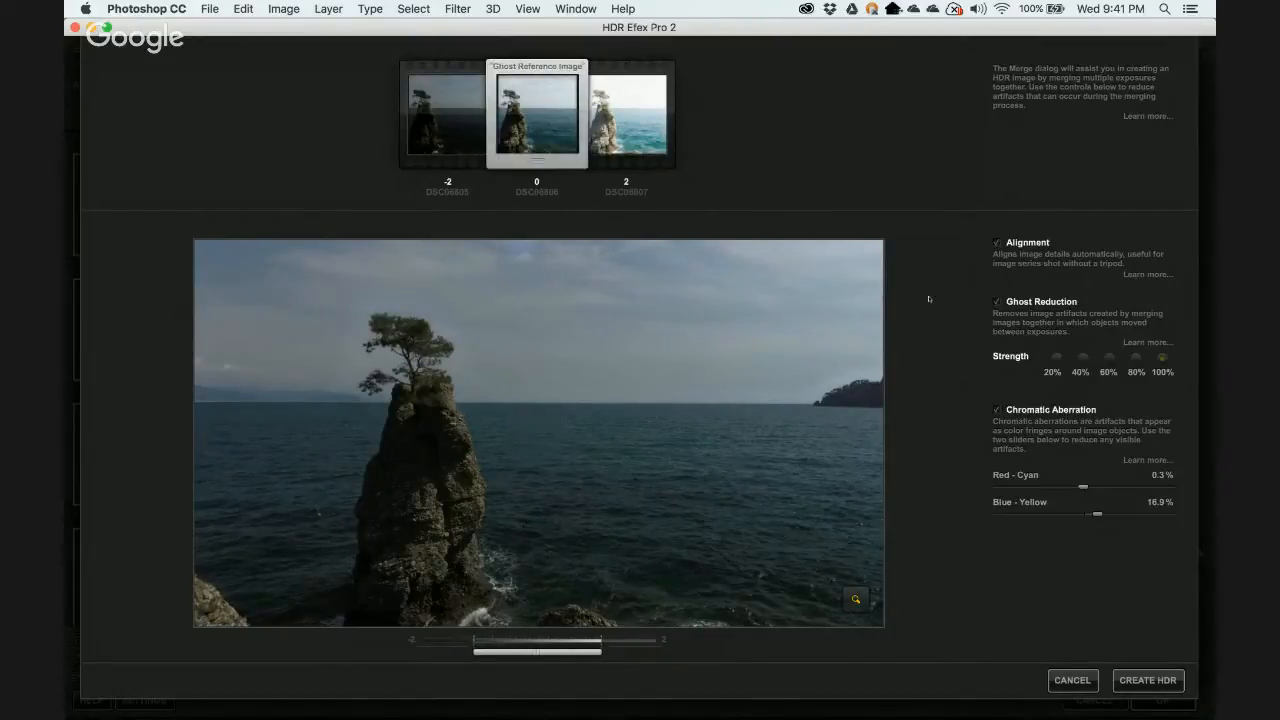
Adjust the merge preview's exposure and create the HDR image with alignment, 100% ghost reduction and chromatic aberration correction enabled.
click(997, 243)
click(1056, 358)
mouse_move(553, 652)
mouse_down()
mouse_move(612, 652)
mouse_move(534, 652)
mouse_move(549, 652)
mouse_up()
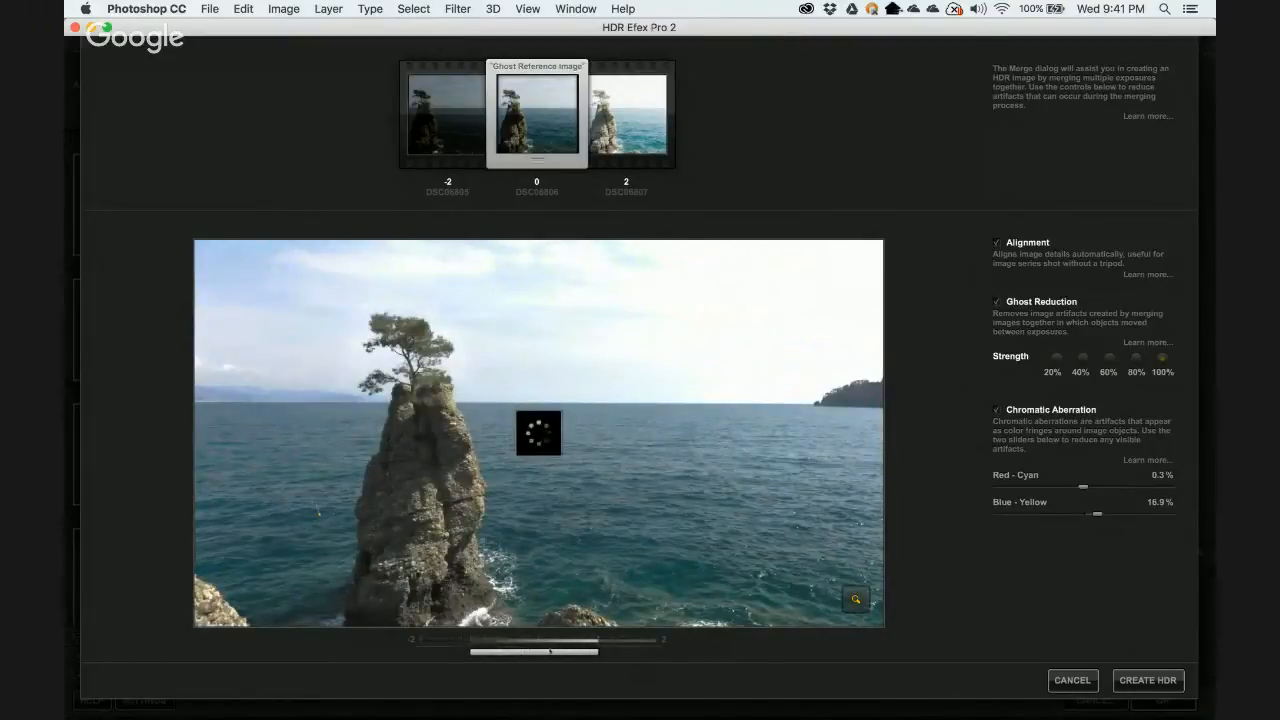
click(1143, 680)
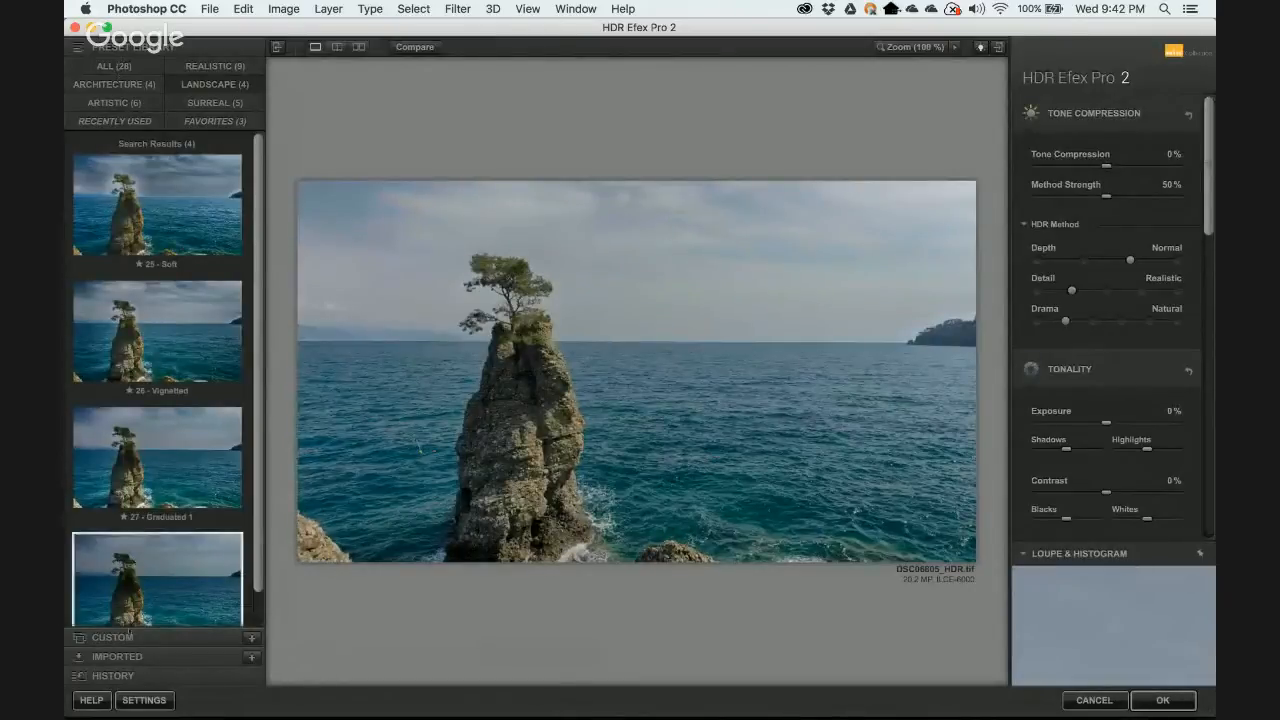
Apply the 07 - Bright preset to the merged seascape, choosing from all the available presets.
click(105, 65)
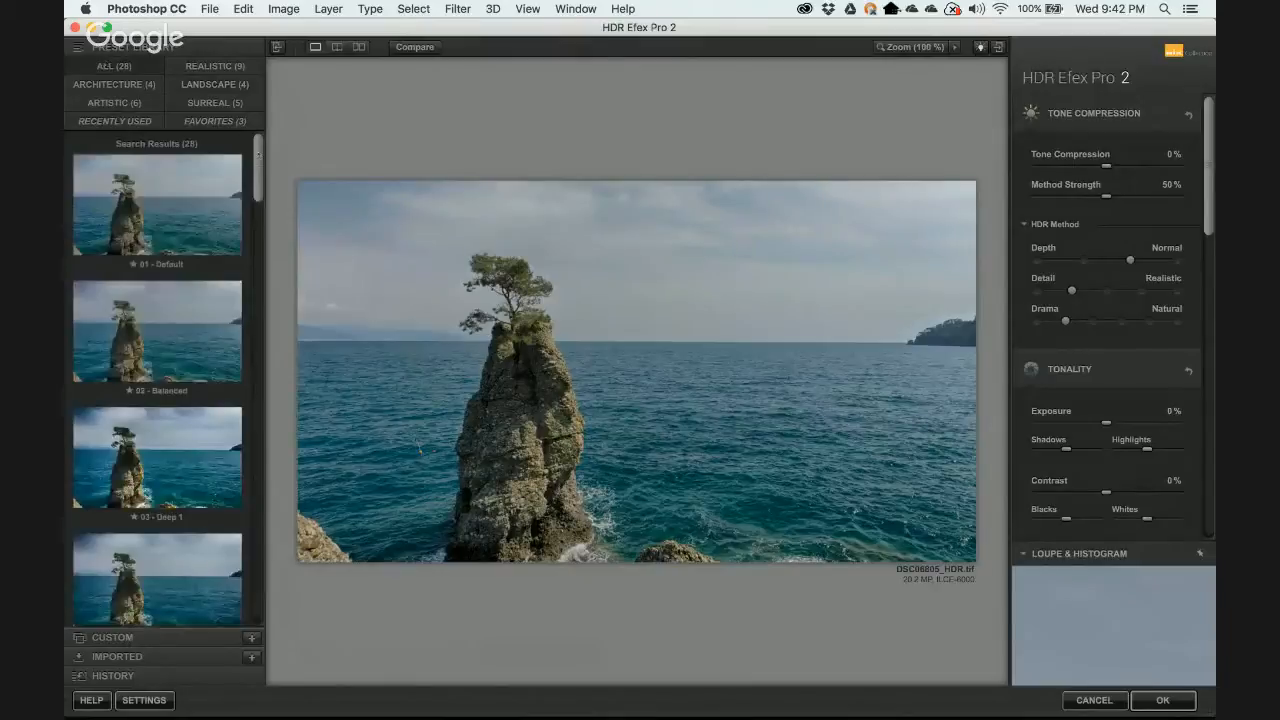
drag(258, 167, 258, 261)
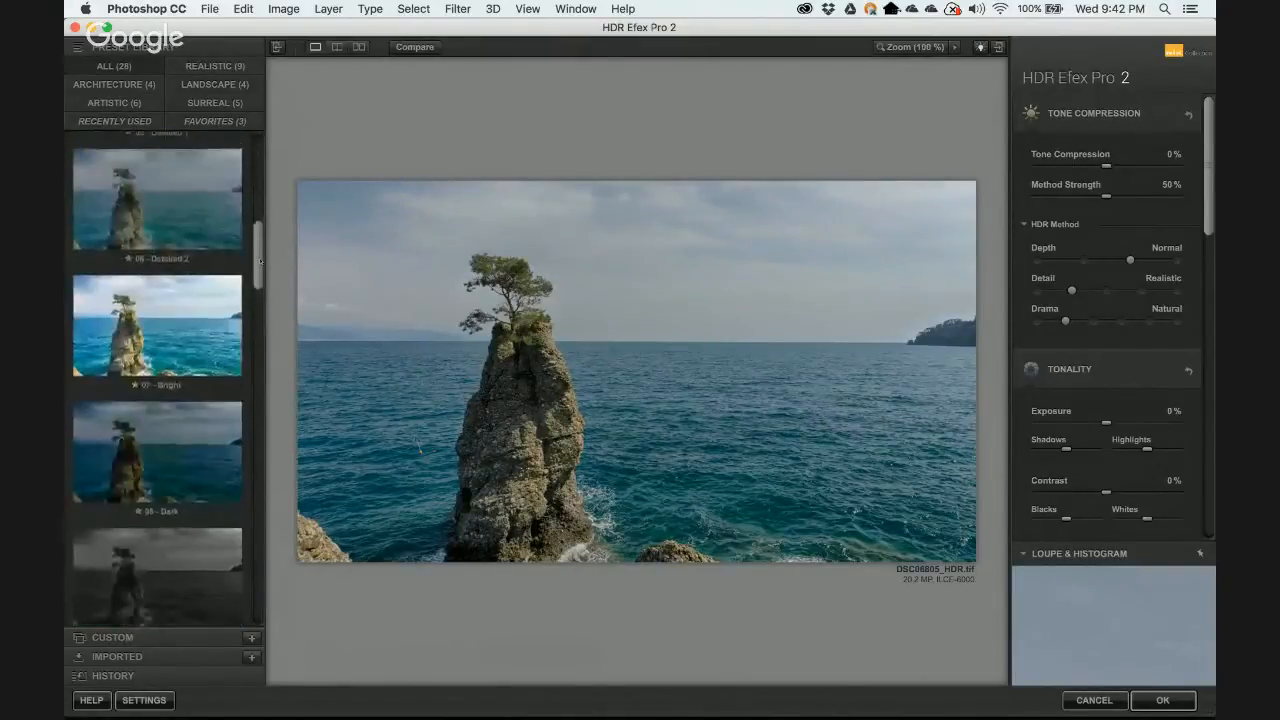
click(180, 334)
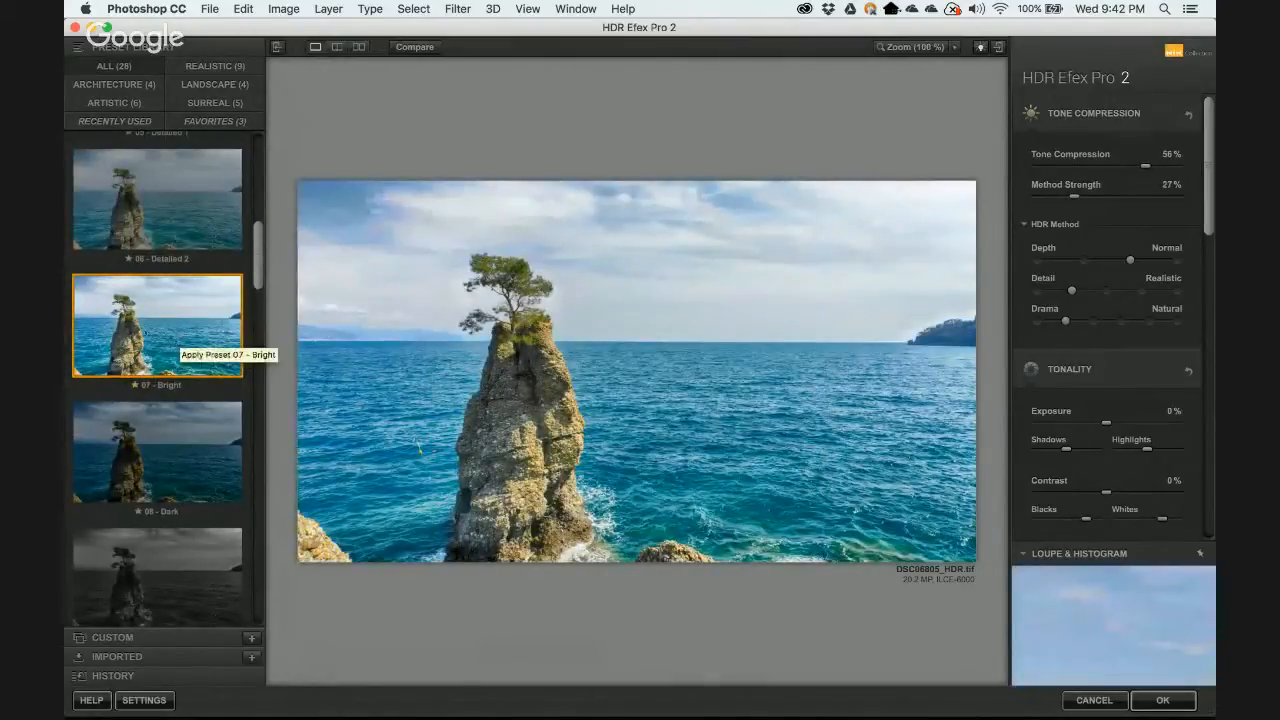
Try Tone Compression and Method Strength at 100%, and settle on 28% Tone Compression and 27% Method Strength.
scroll(1207, 172, down, 3)
scroll(1207, 172, up, 3)
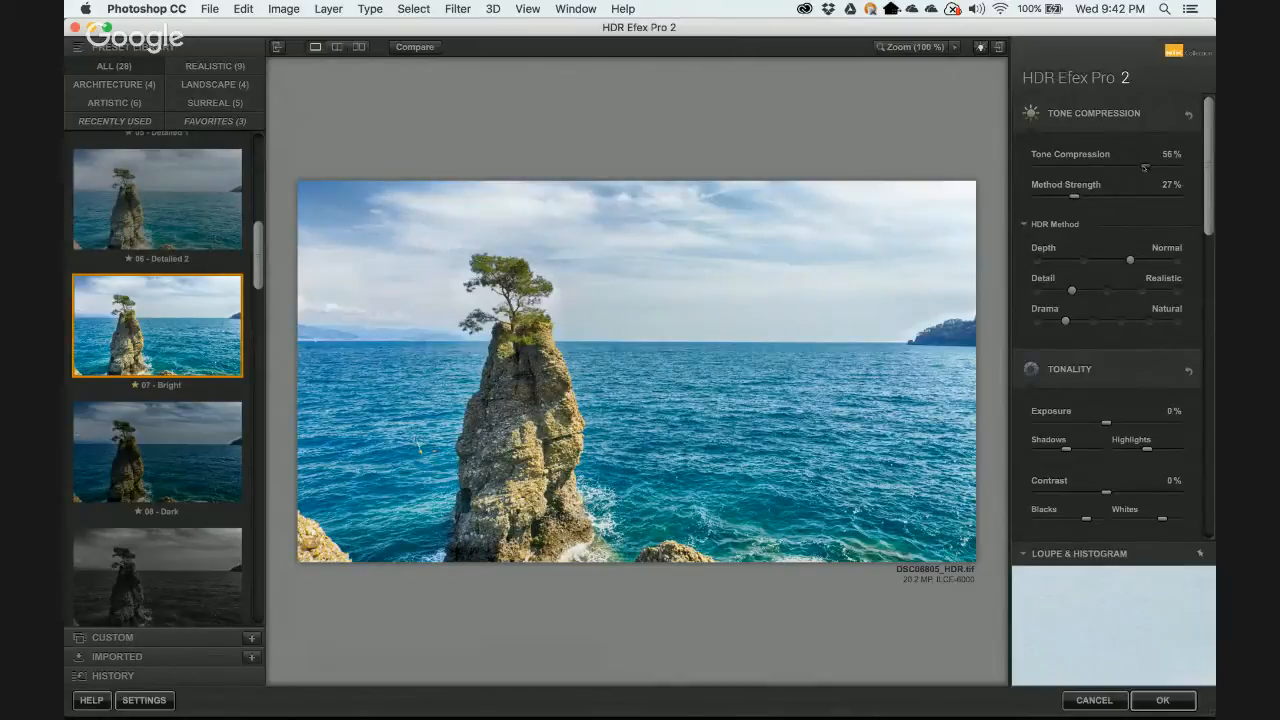
drag(1145, 167, 1189, 175)
drag(1076, 197, 1185, 204)
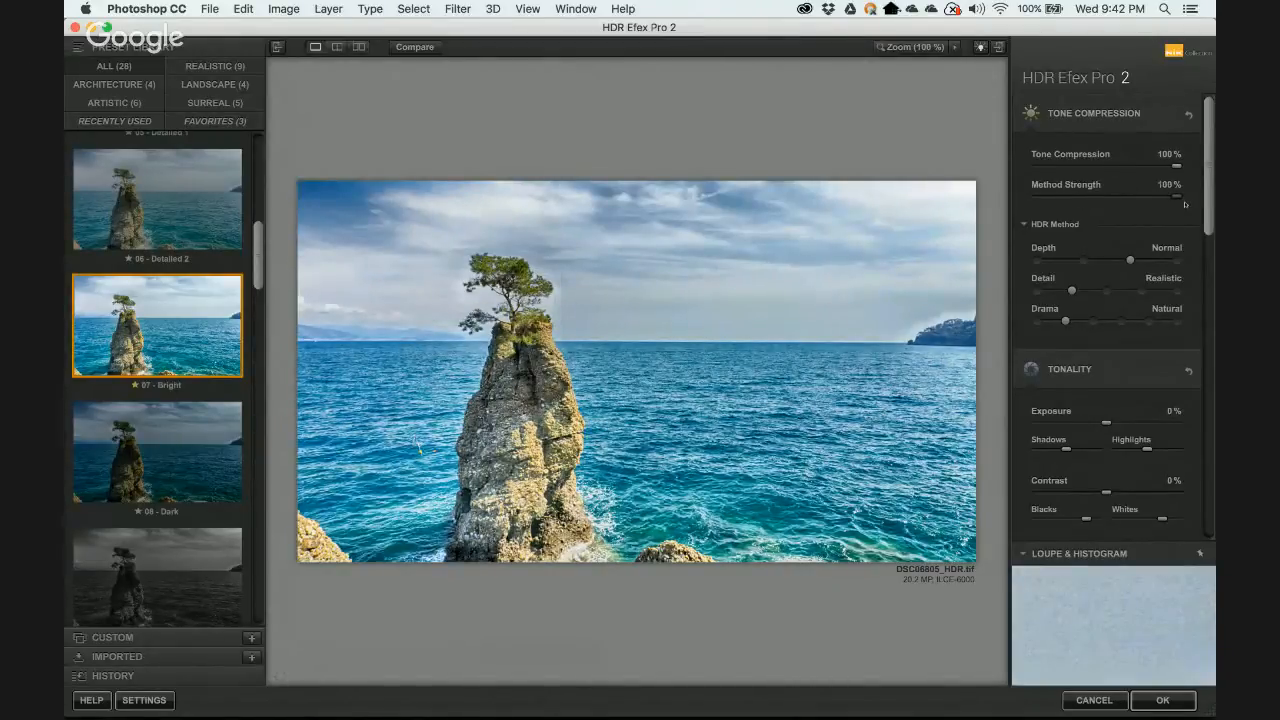
drag(1185, 204, 1075, 199)
drag(1176, 165, 1126, 168)
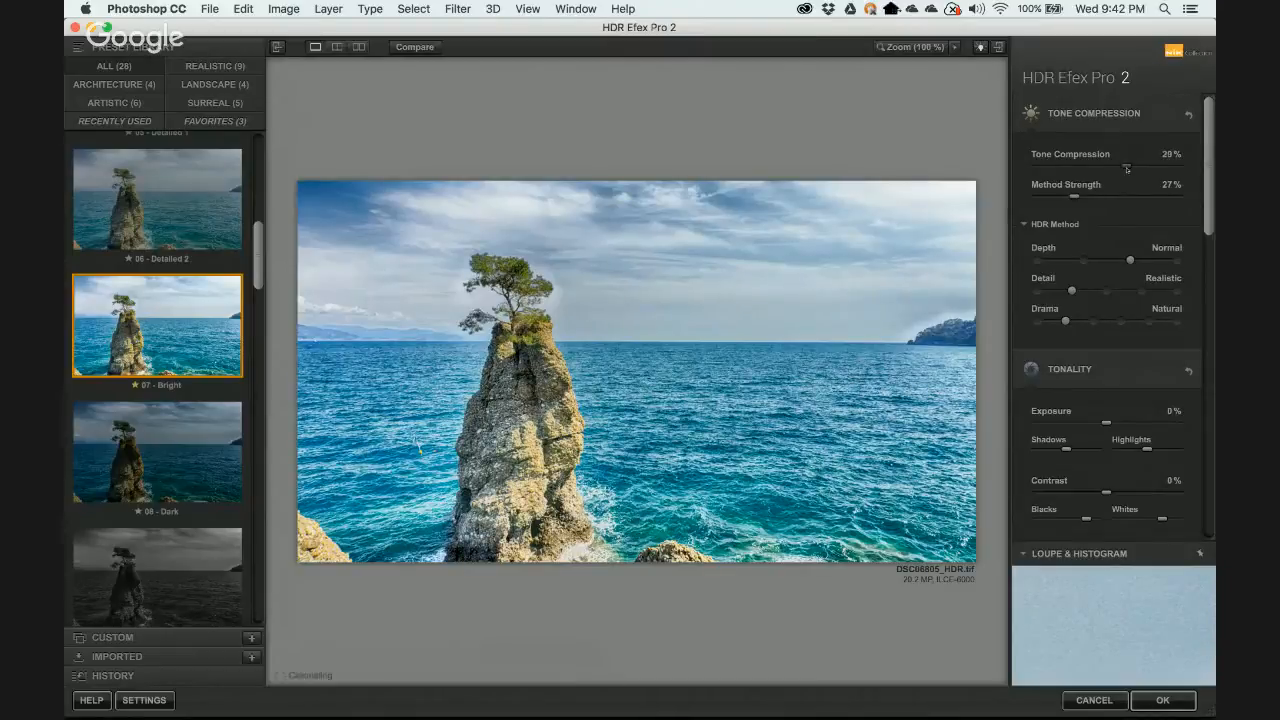
drag(1128, 168, 1126, 169)
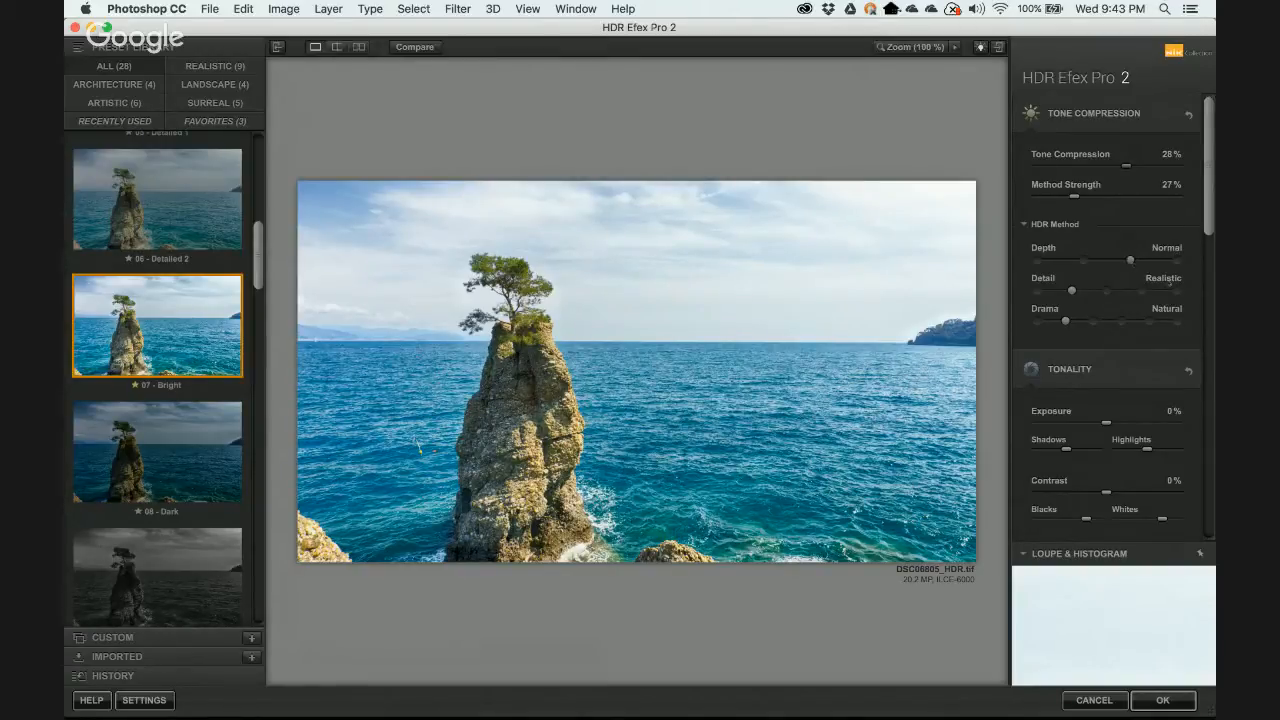
Try the Grungy, Detailed and Accentuated options for the HDR method's Detail setting.
click(1107, 295)
click(1181, 294)
click(1182, 294)
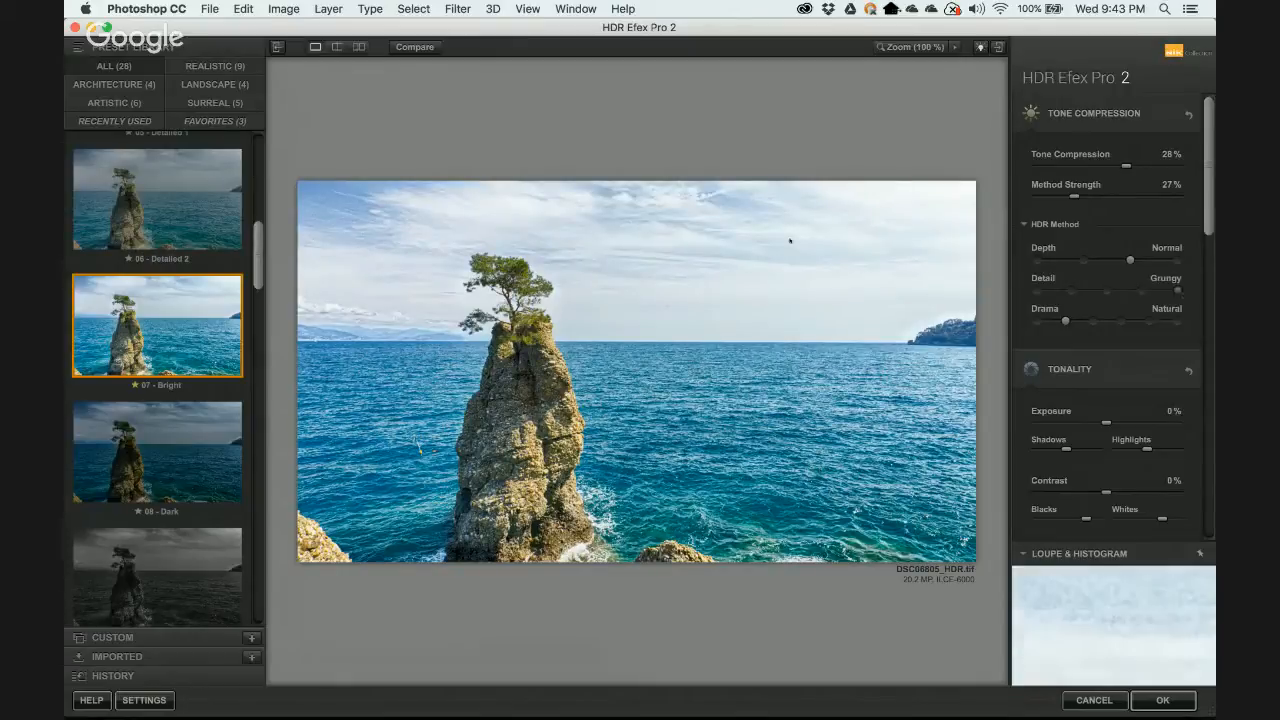
click(1071, 294)
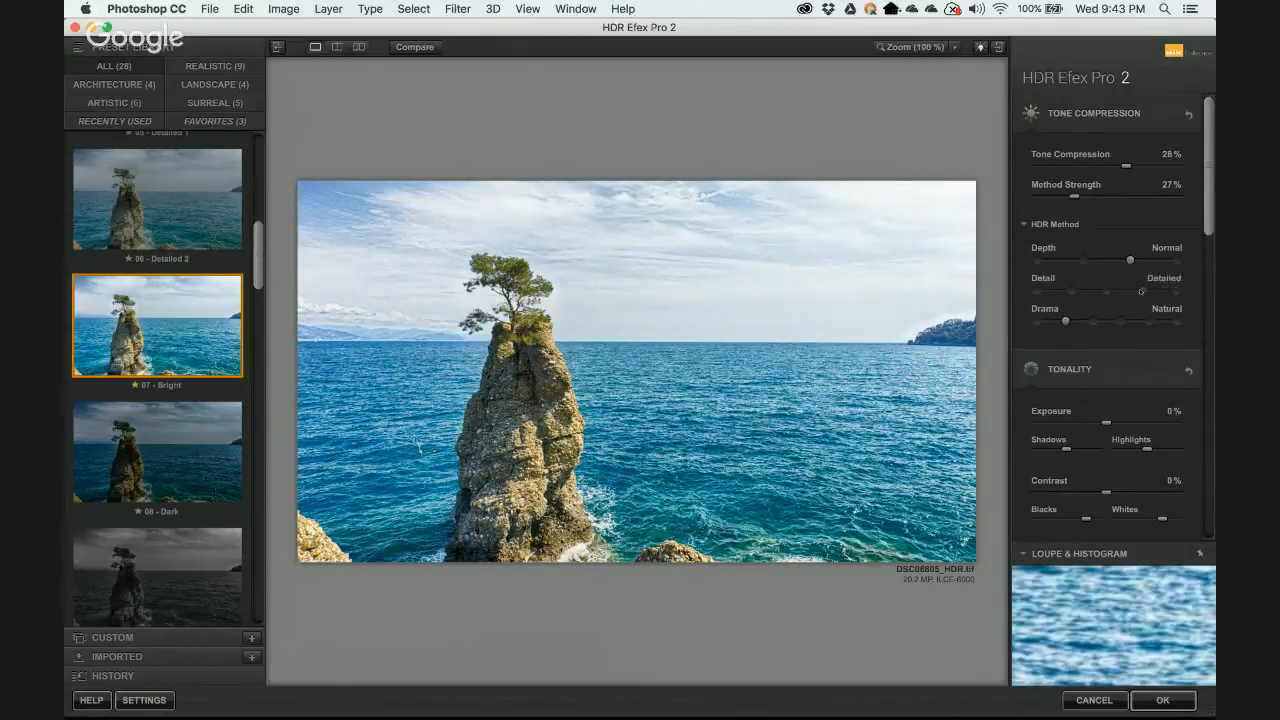
click(1070, 293)
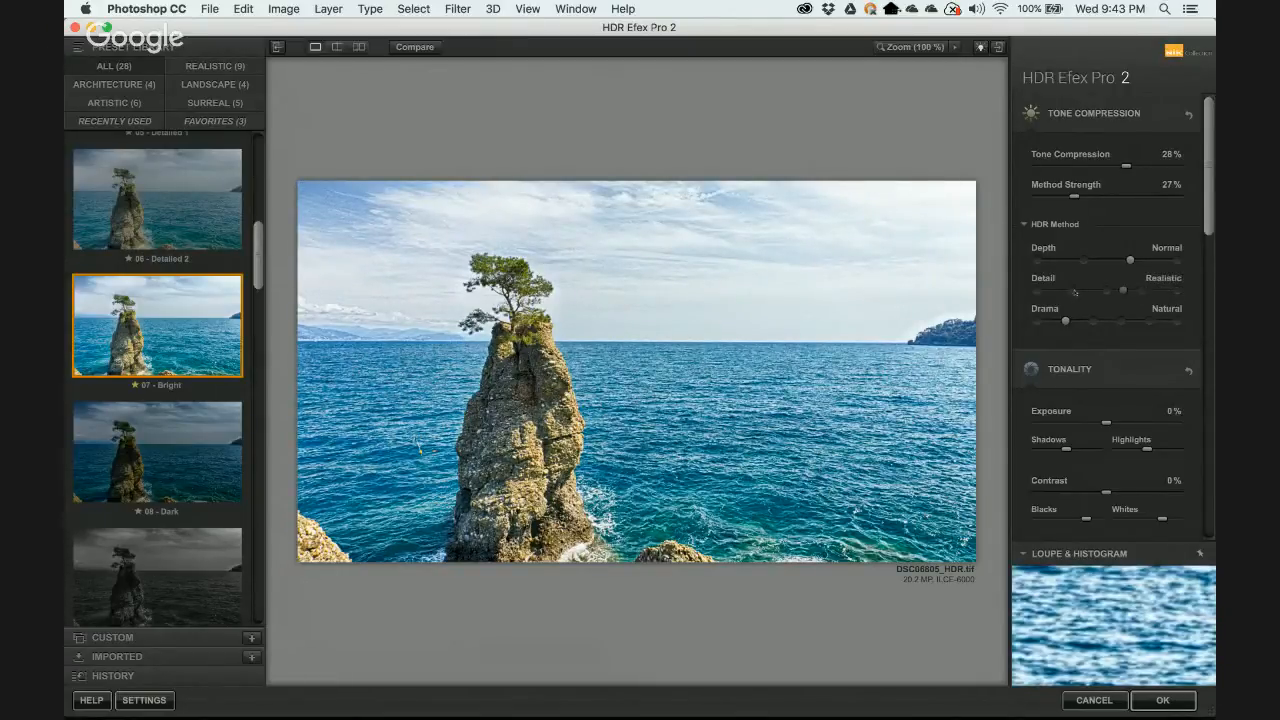
click(1113, 295)
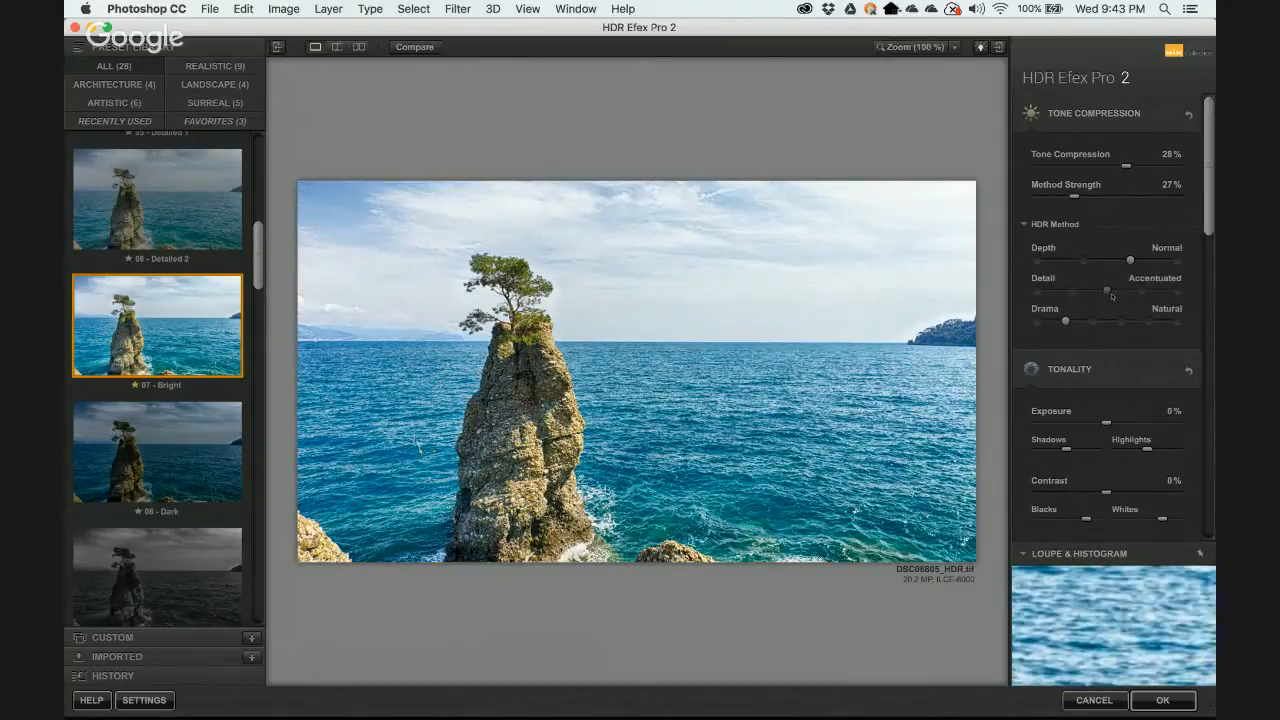
Add a selective control point, try it on the water, and settle it on the middle of the sea rock.
scroll(1180, 230, down, 2)
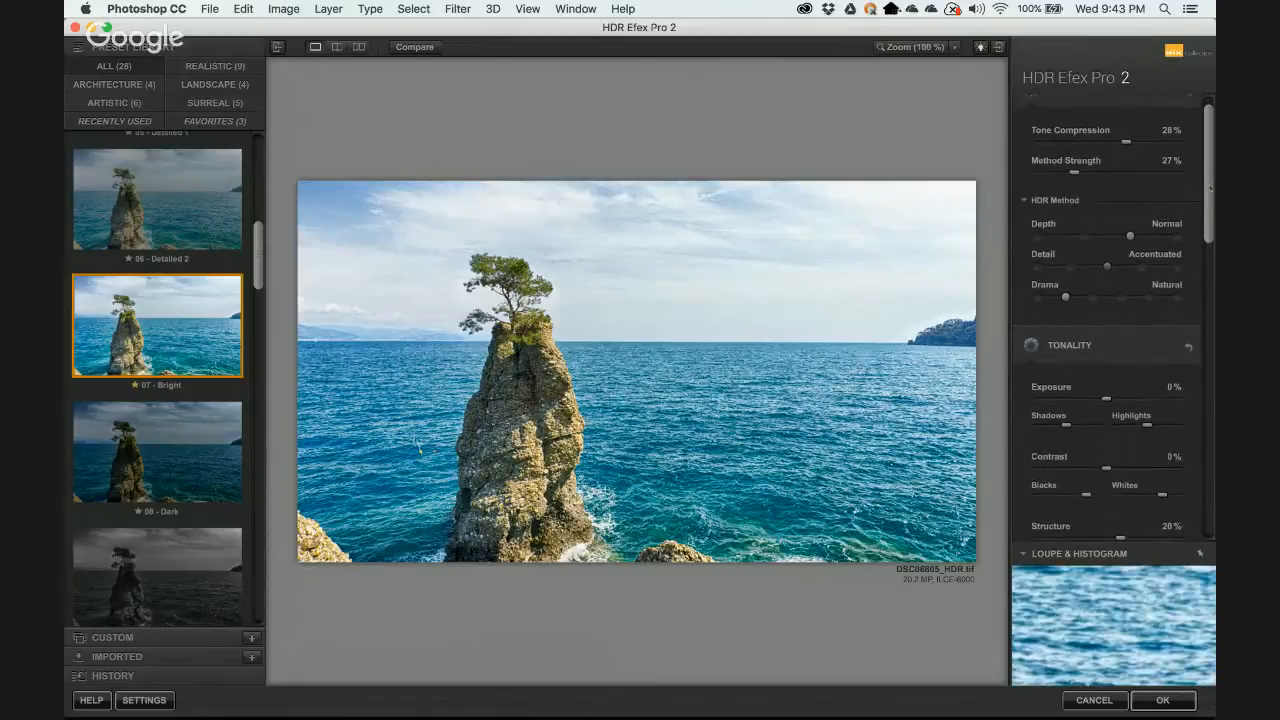
drag(1211, 195, 1204, 352)
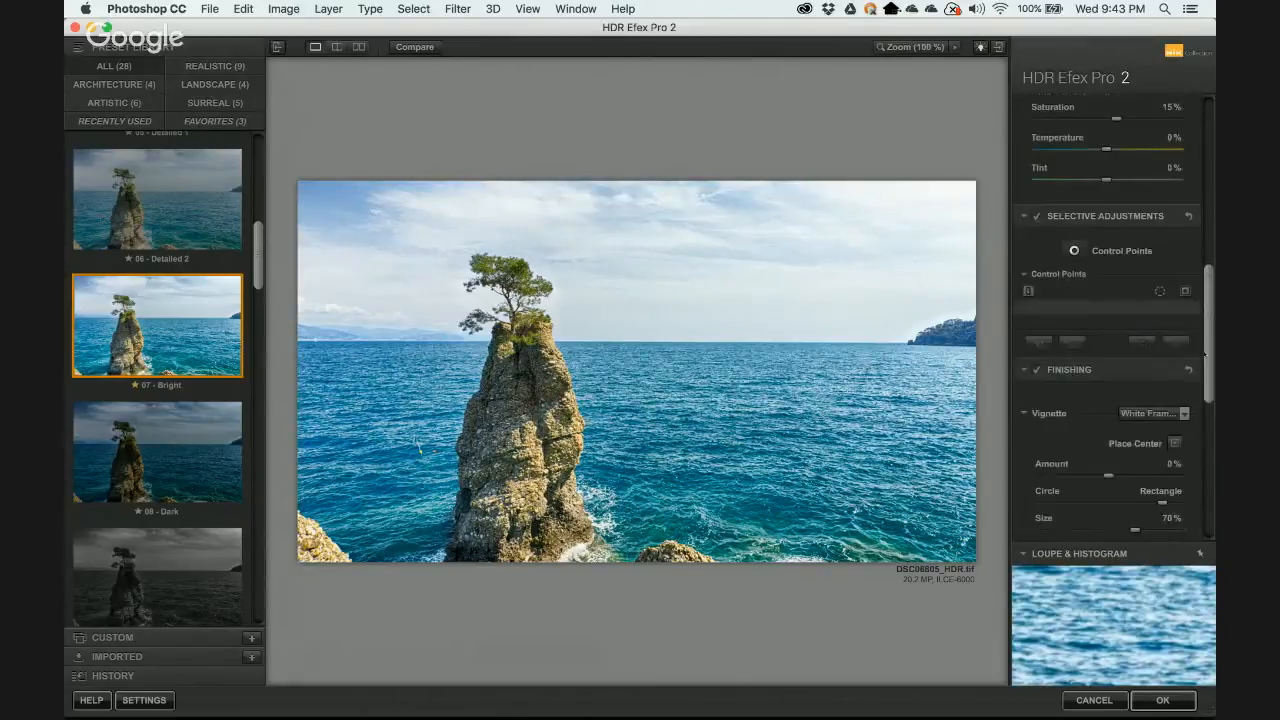
click(1074, 250)
click(526, 360)
drag(526, 360, 700, 435)
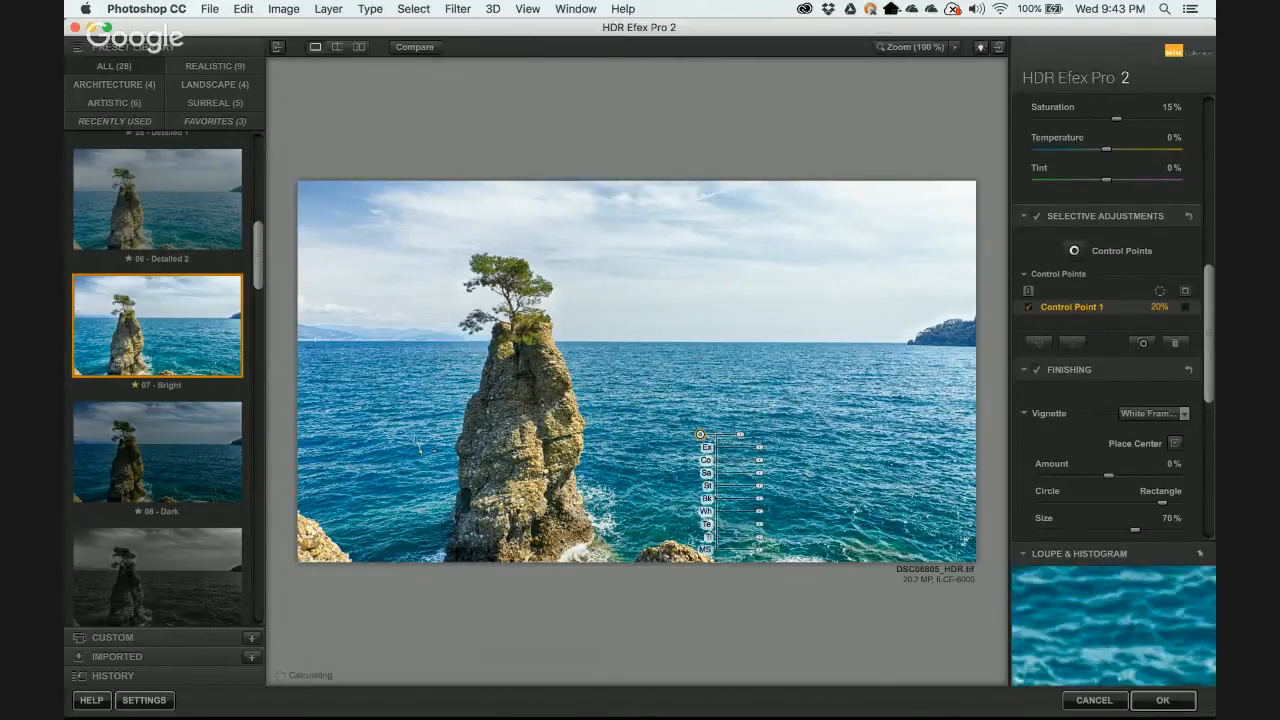
drag(700, 435, 545, 410)
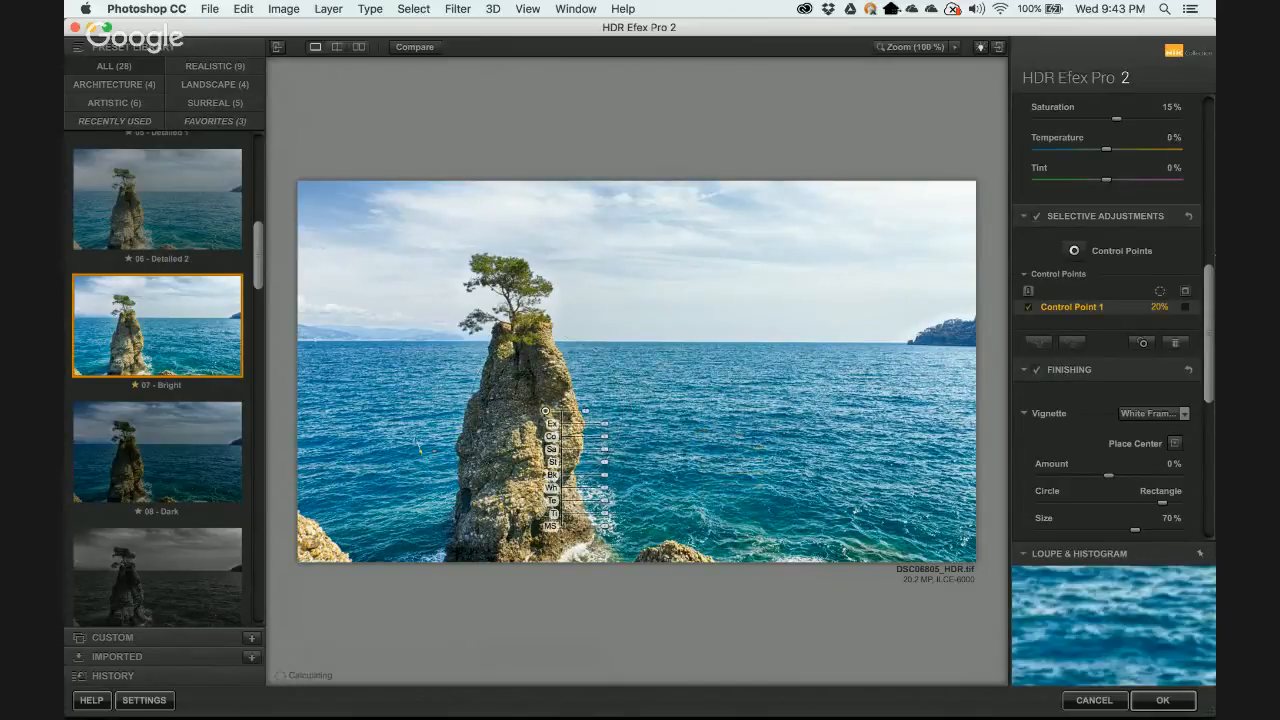
Return the HDR method's Detail setting to Realistic.
scroll(1110, 320, up, 10)
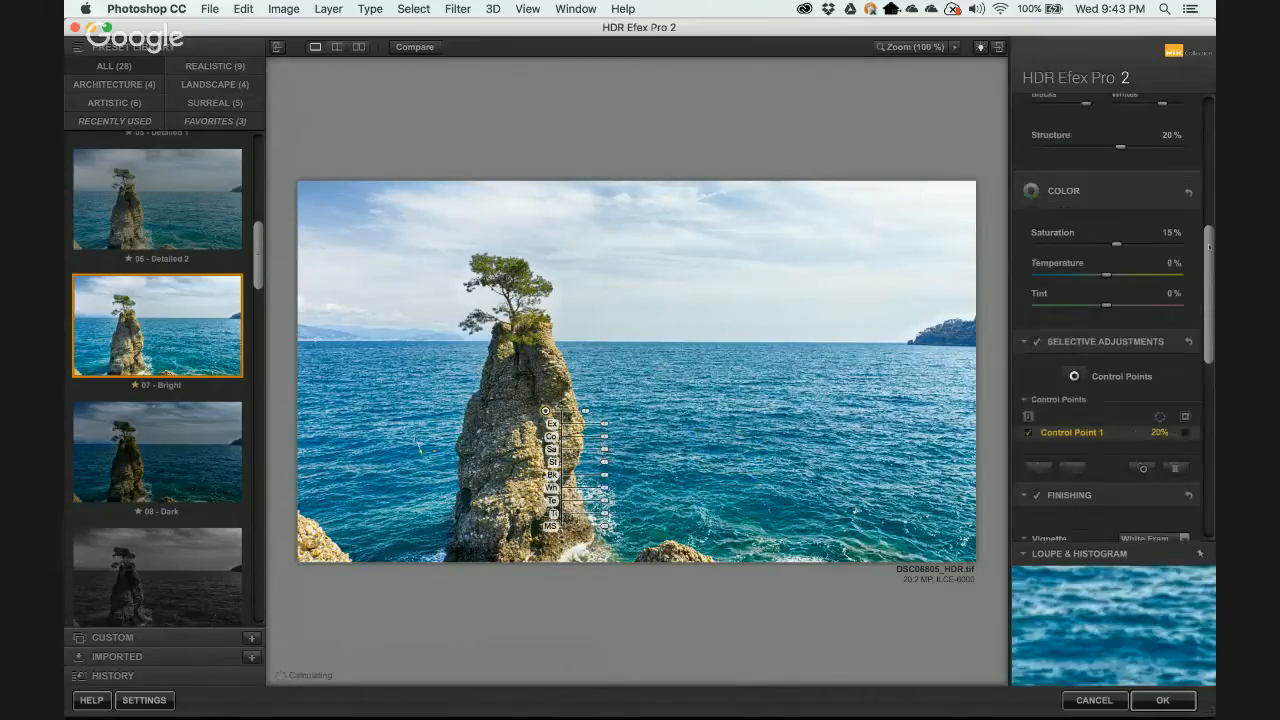
drag(1205, 147, 1205, 139)
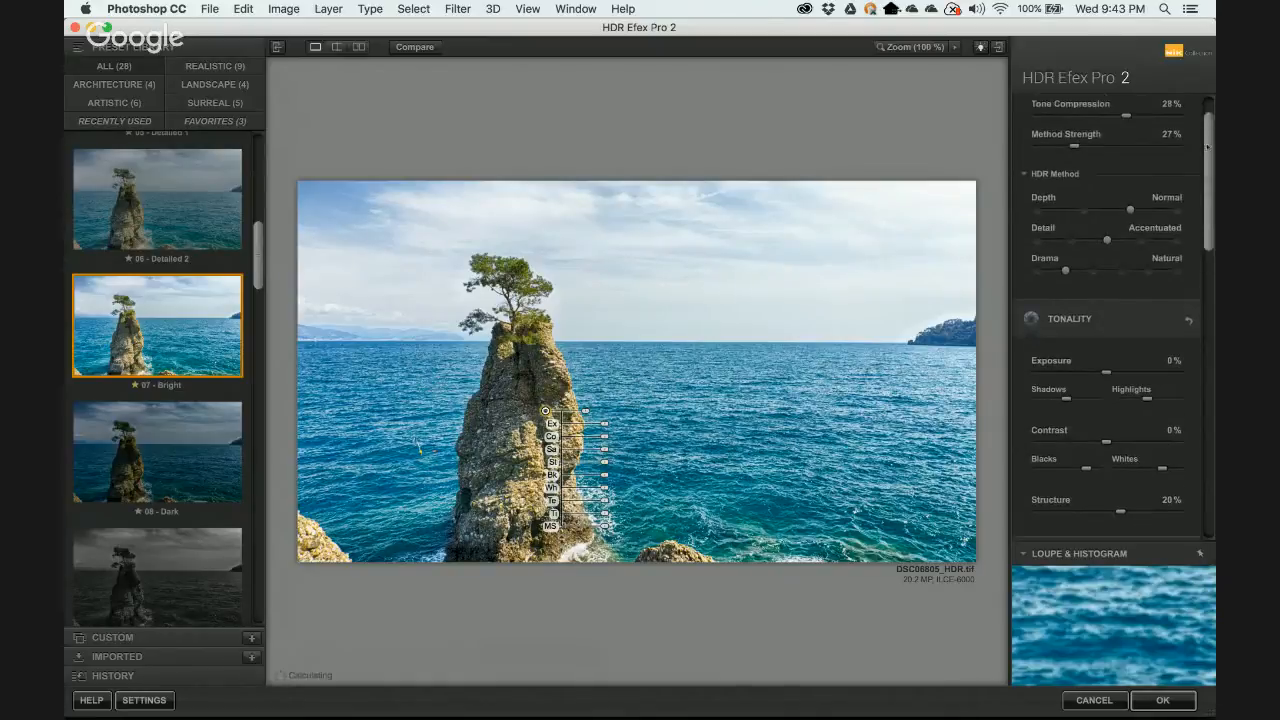
click(1072, 242)
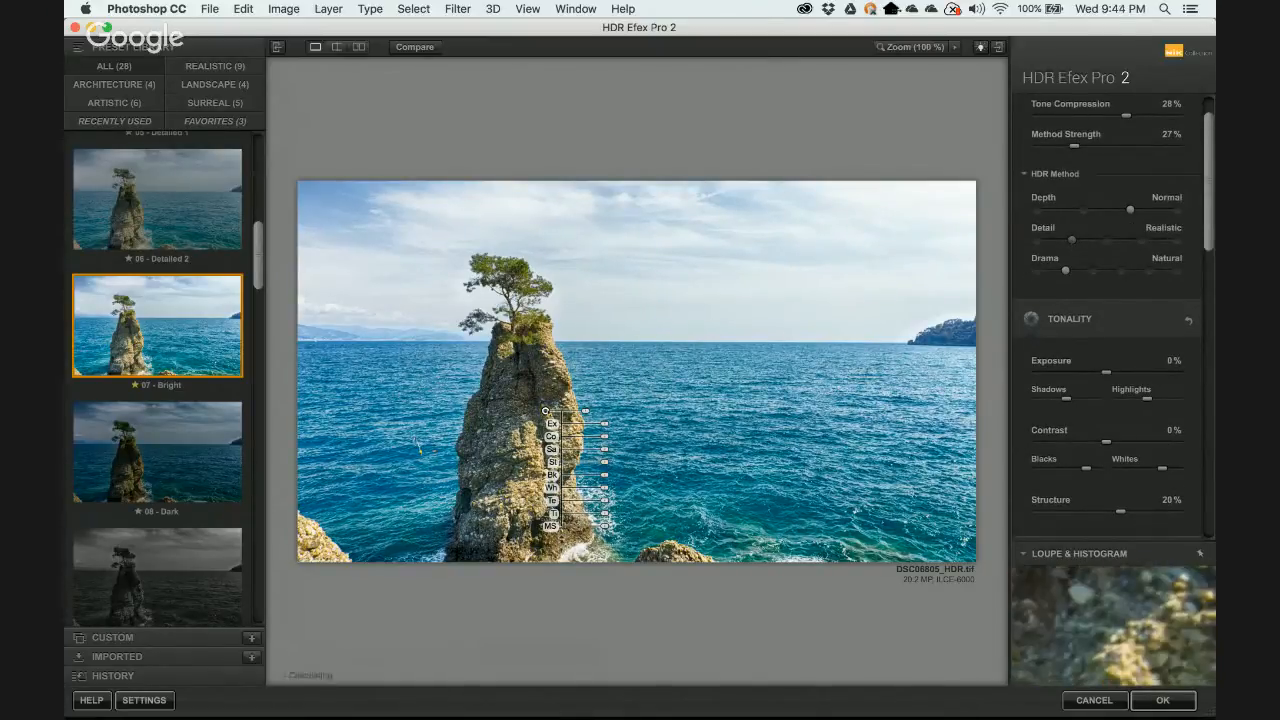
Move the control point to the upper part of the rock and increase its Structure.
drag(545, 410, 533, 377)
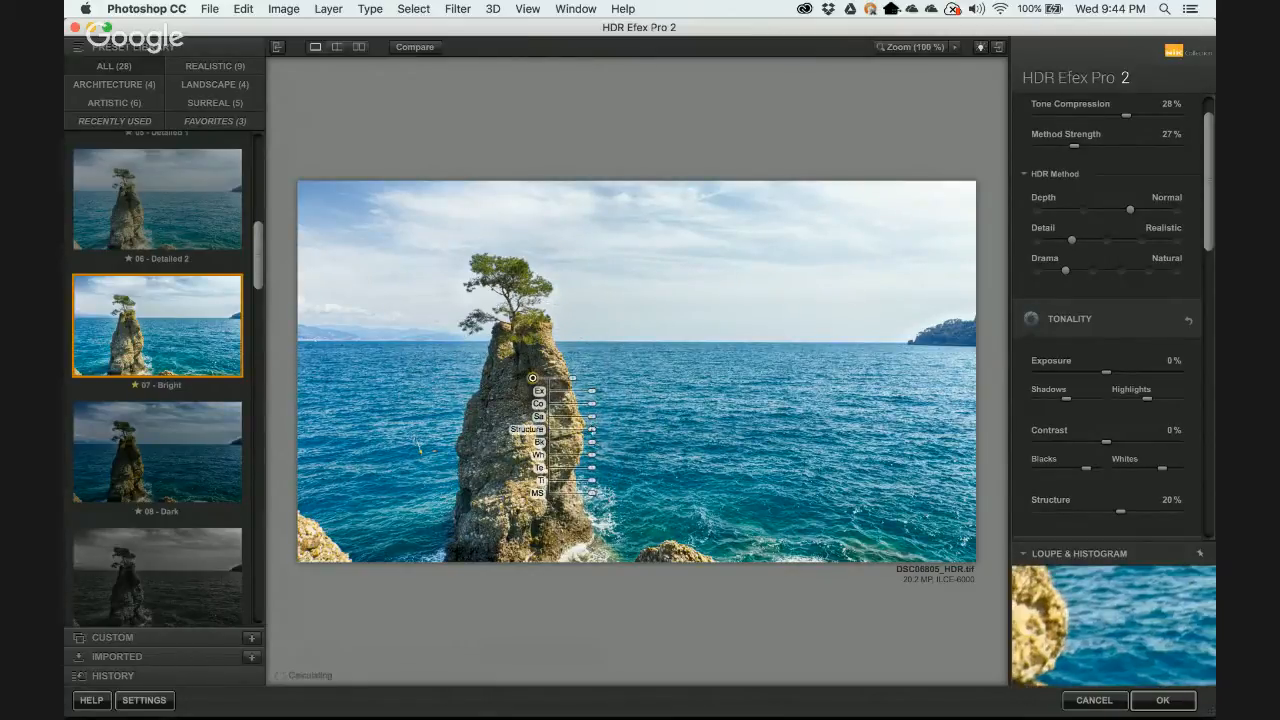
click(592, 429)
drag(592, 429, 624, 430)
drag(532, 378, 520, 373)
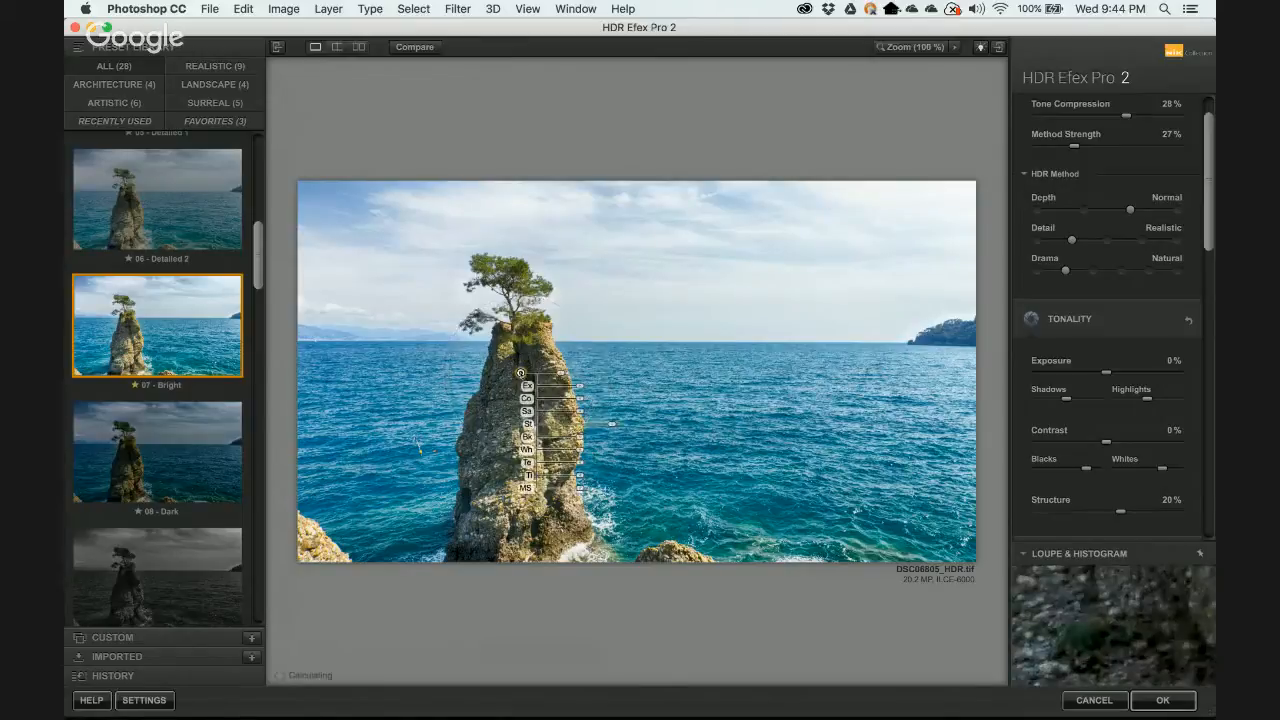
Place a second control point with the same raised Structure on the lower part of the rock.
key(super+shift+a)
click(499, 482)
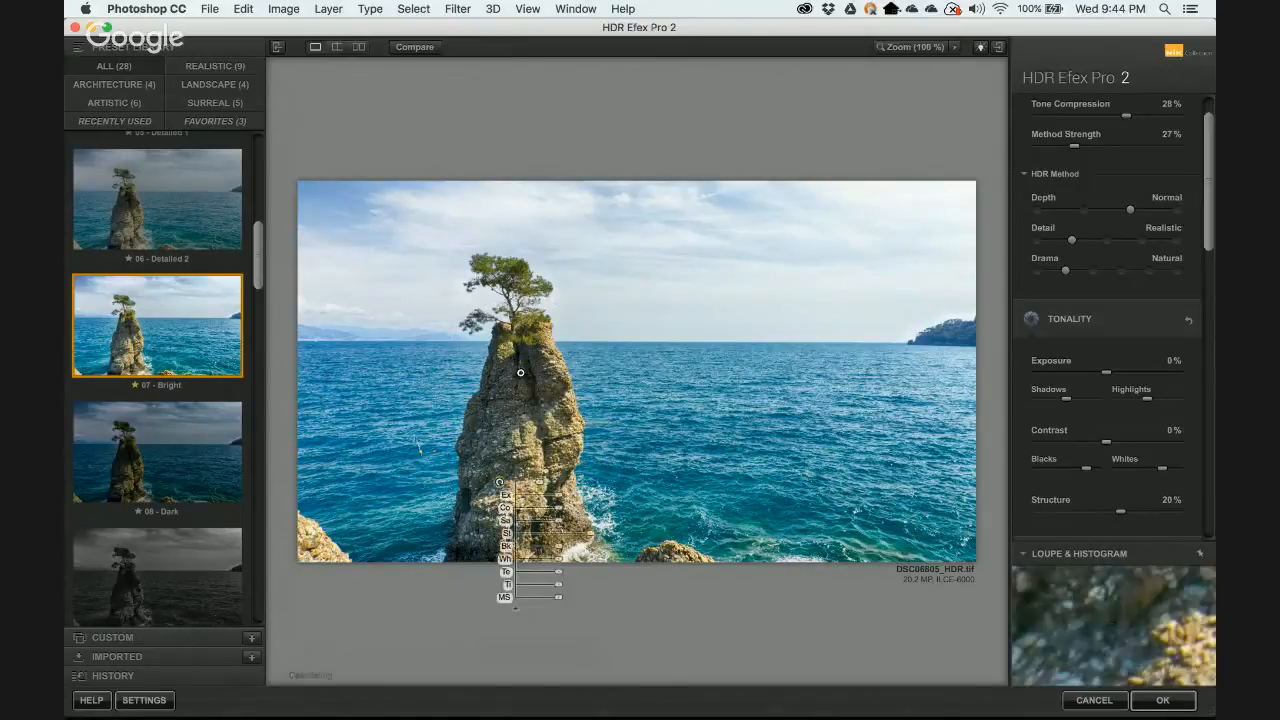
drag(499, 482, 517, 469)
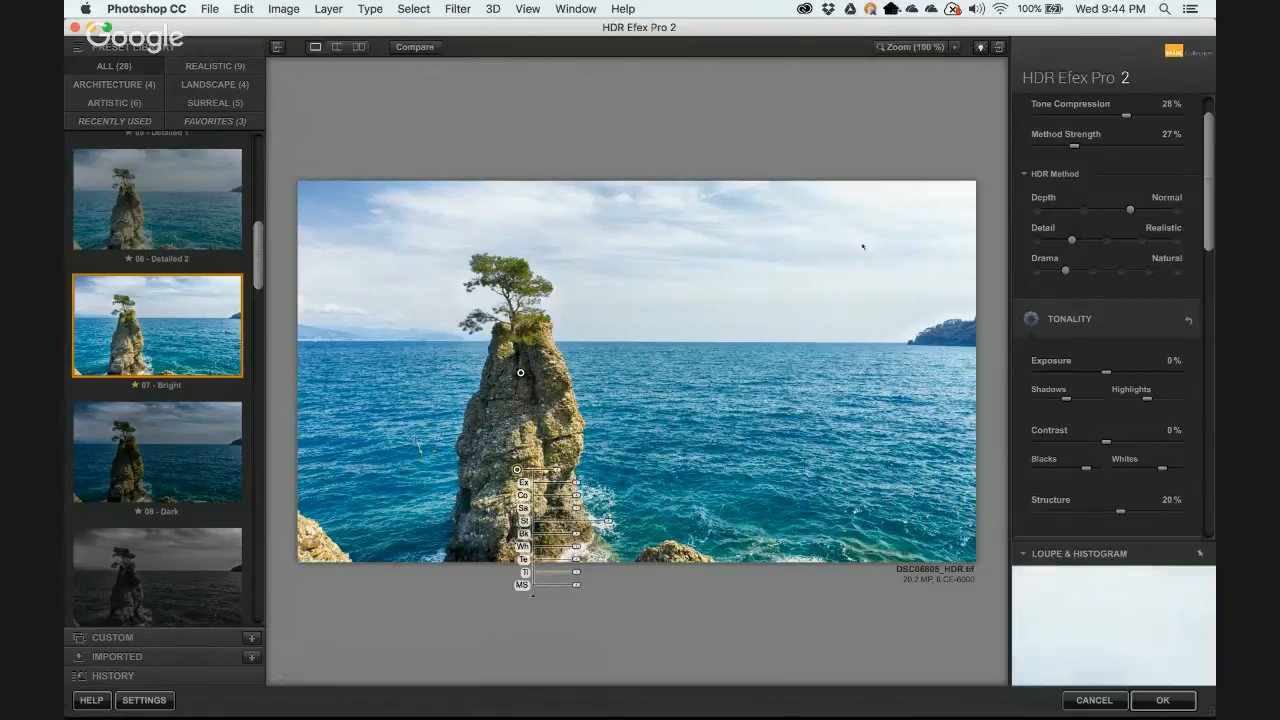
Try the Dingy, Flat and Grainy options for the HDR method's Drama setting, and return it to Natural.
click(1116, 272)
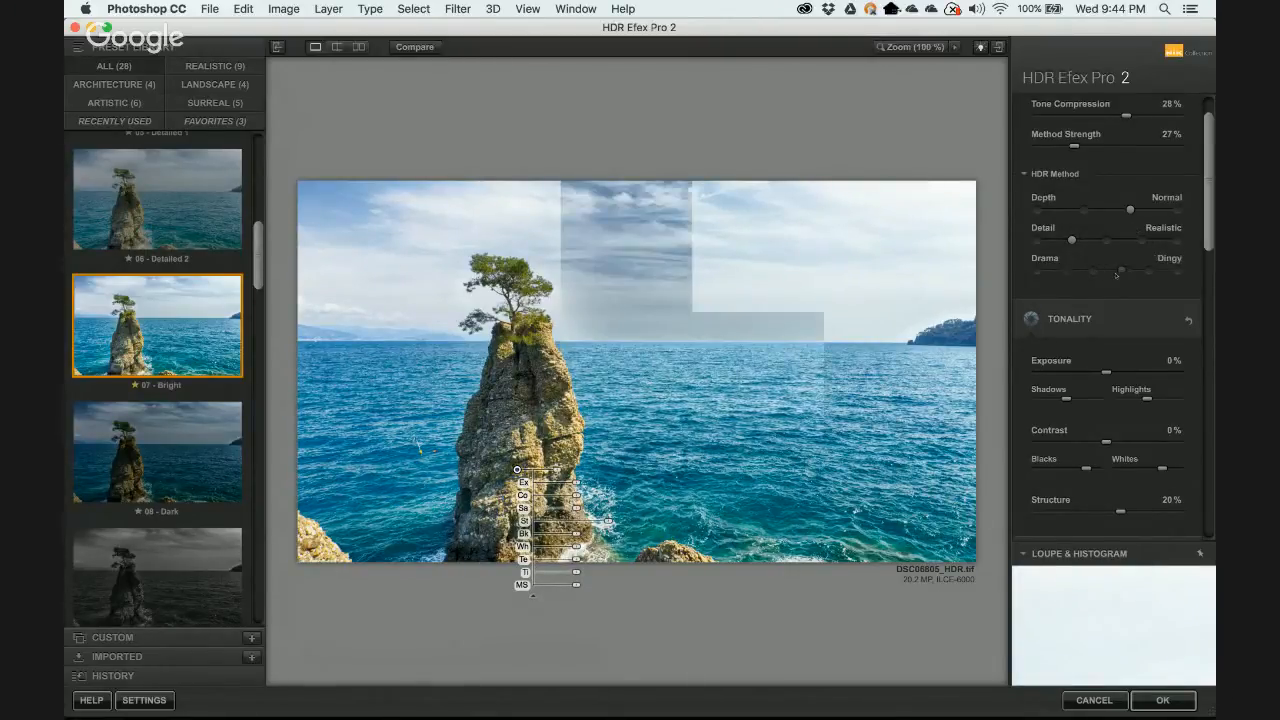
click(1035, 273)
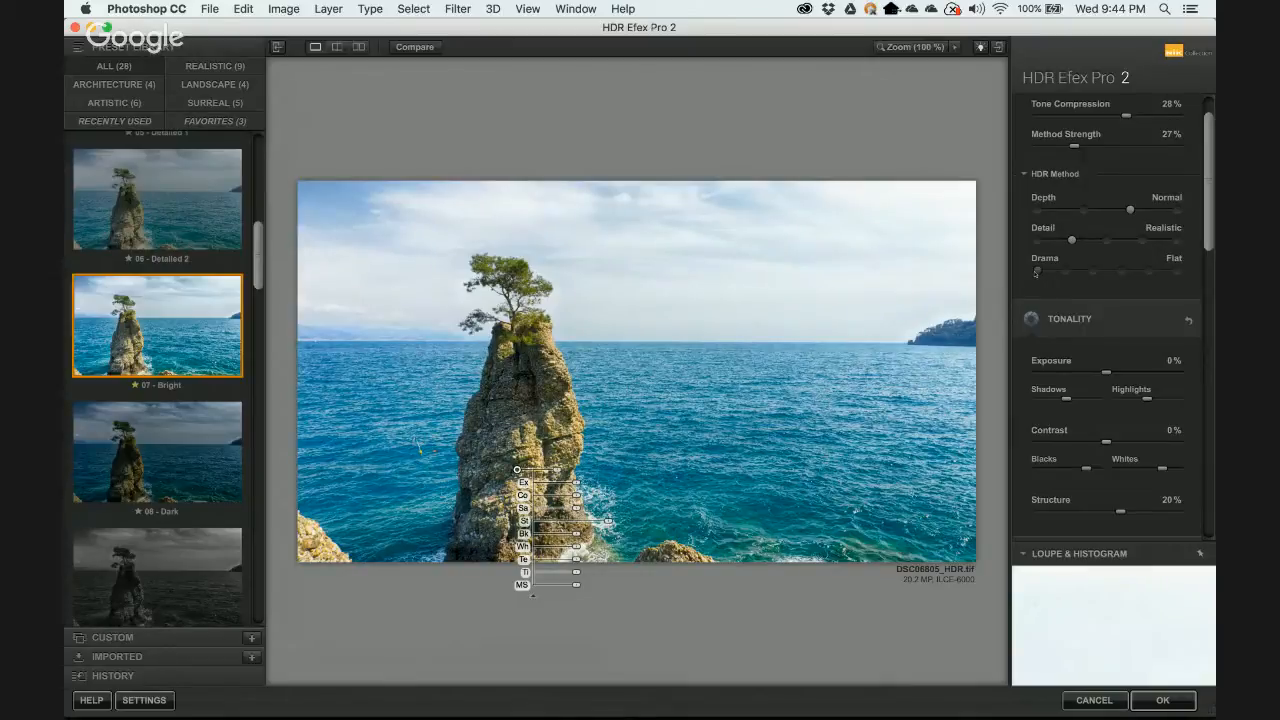
click(1180, 273)
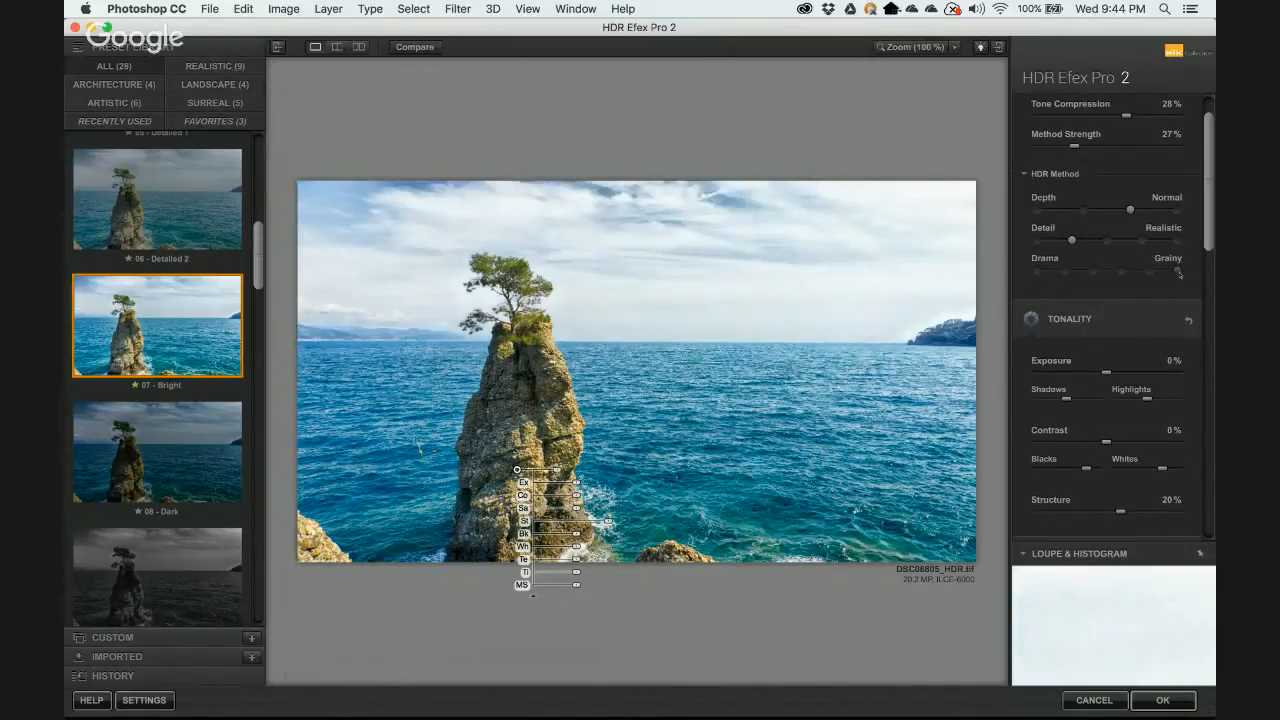
click(1065, 272)
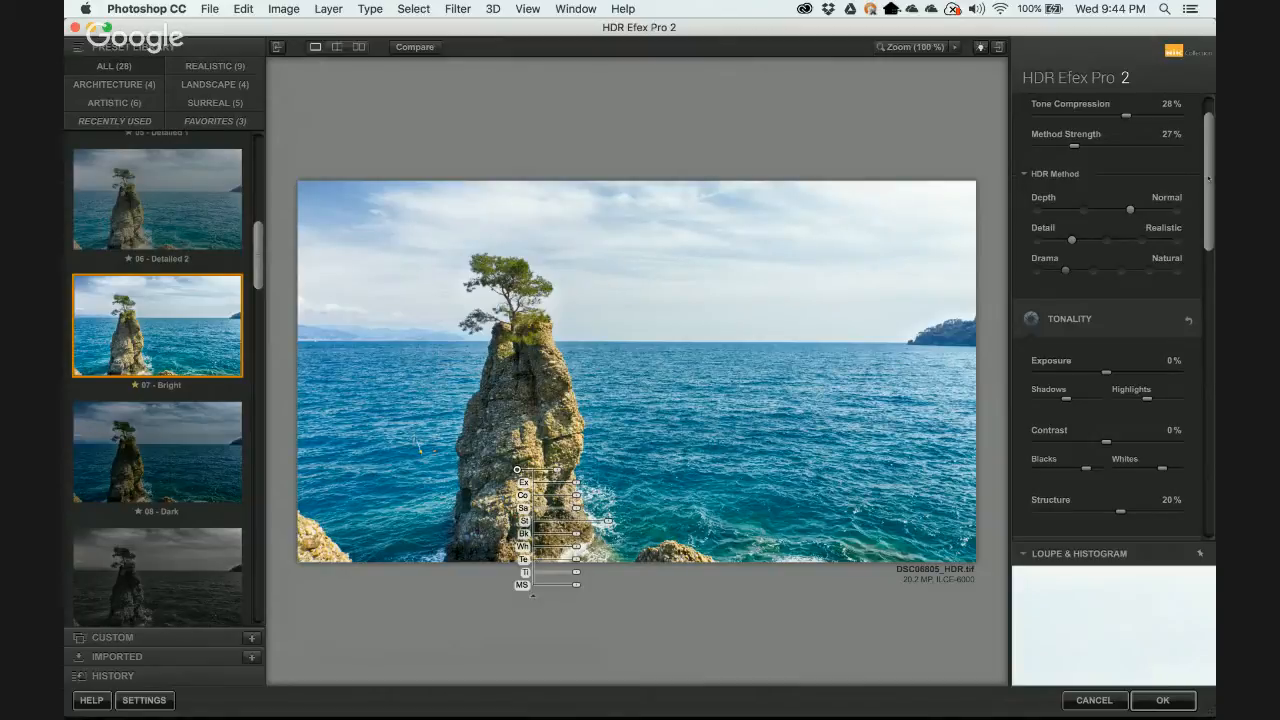
Adjust the image's tonality by lowering Highlights to about -49%, reducing Whites slightly and raising Structure to 33%.
drag(1208, 178, 1213, 236)
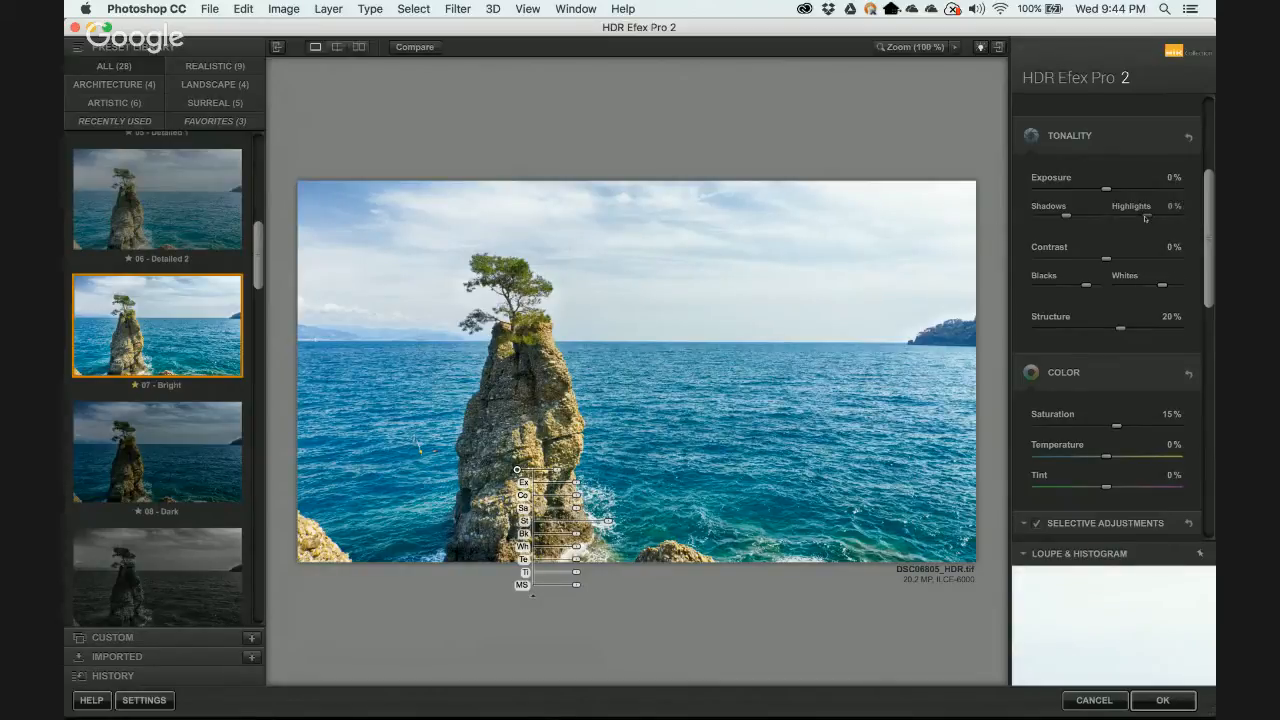
drag(1146, 217, 1133, 218)
drag(1133, 218, 1132, 218)
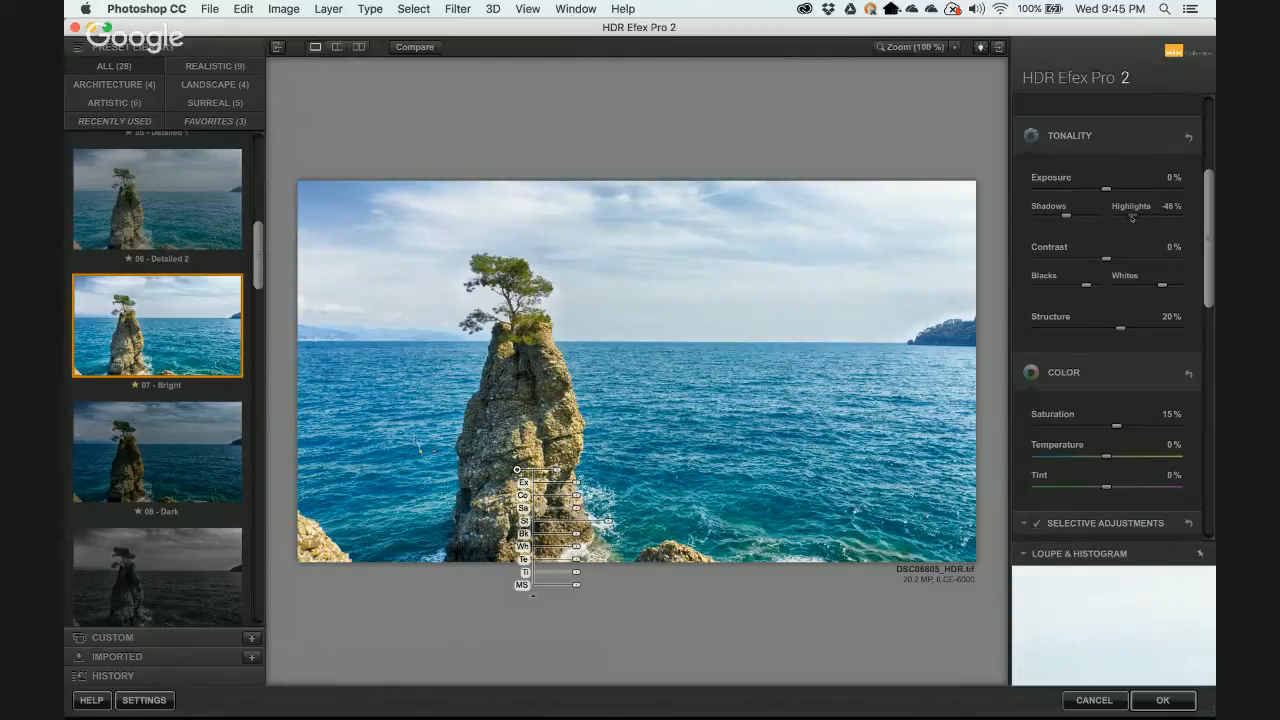
scroll(1159, 268, down, 2)
mouse_move(1162, 255)
drag(1162, 255, 1152, 256)
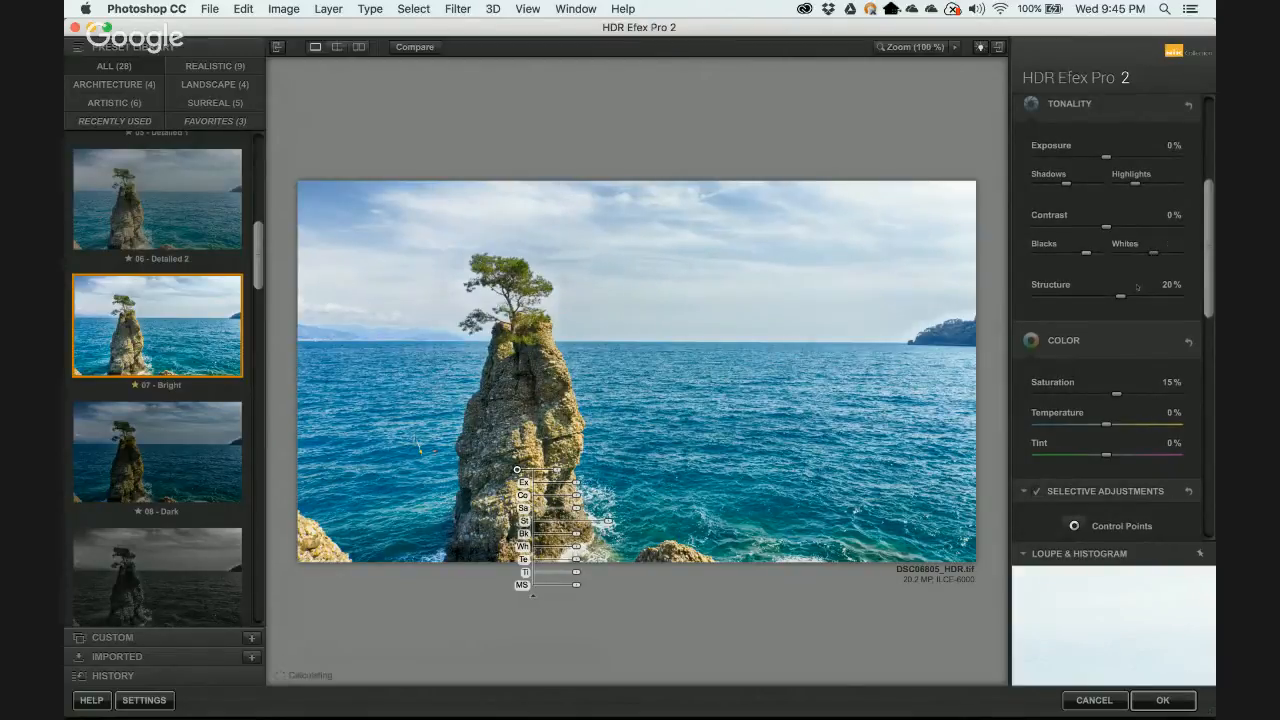
scroll(1136, 287, down, 3)
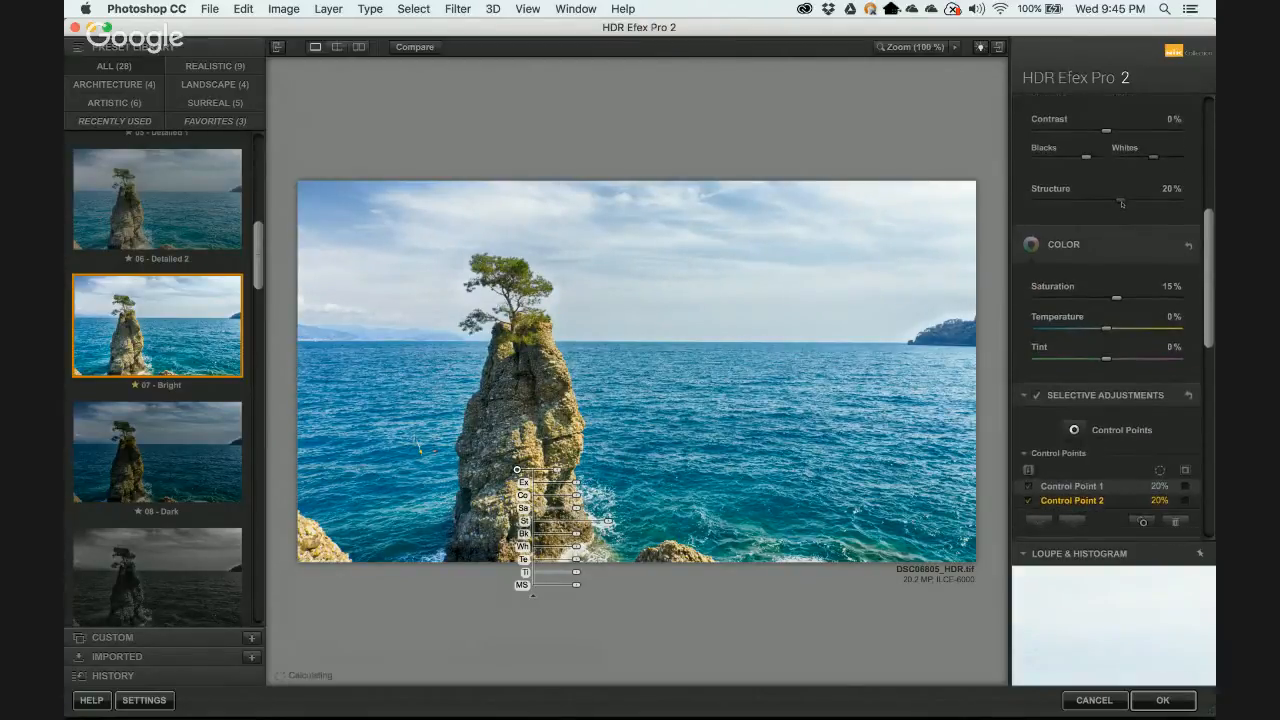
drag(1122, 204, 1131, 204)
Set the graduated neutral density's Vertical Shift to 20% and its Upper Tonality to 3 stops.
scroll(1131, 289, down, 1)
scroll(1131, 289, down, 3)
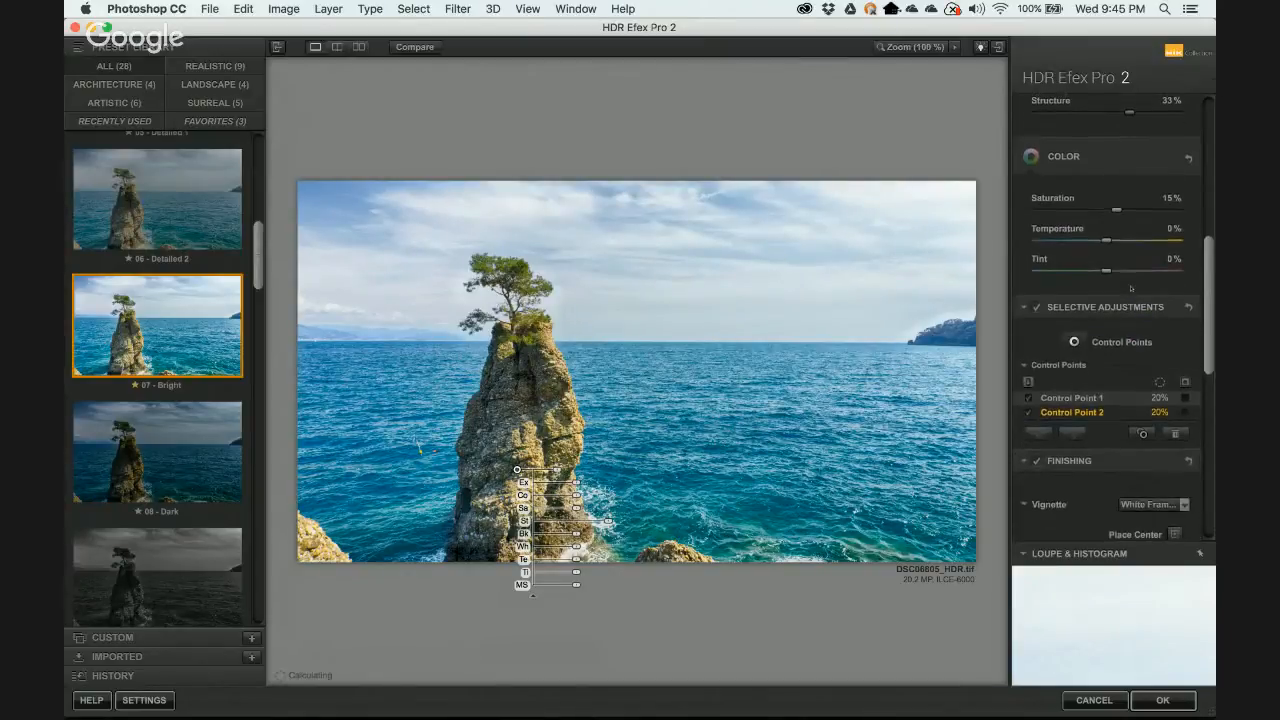
drag(1212, 277, 1213, 375)
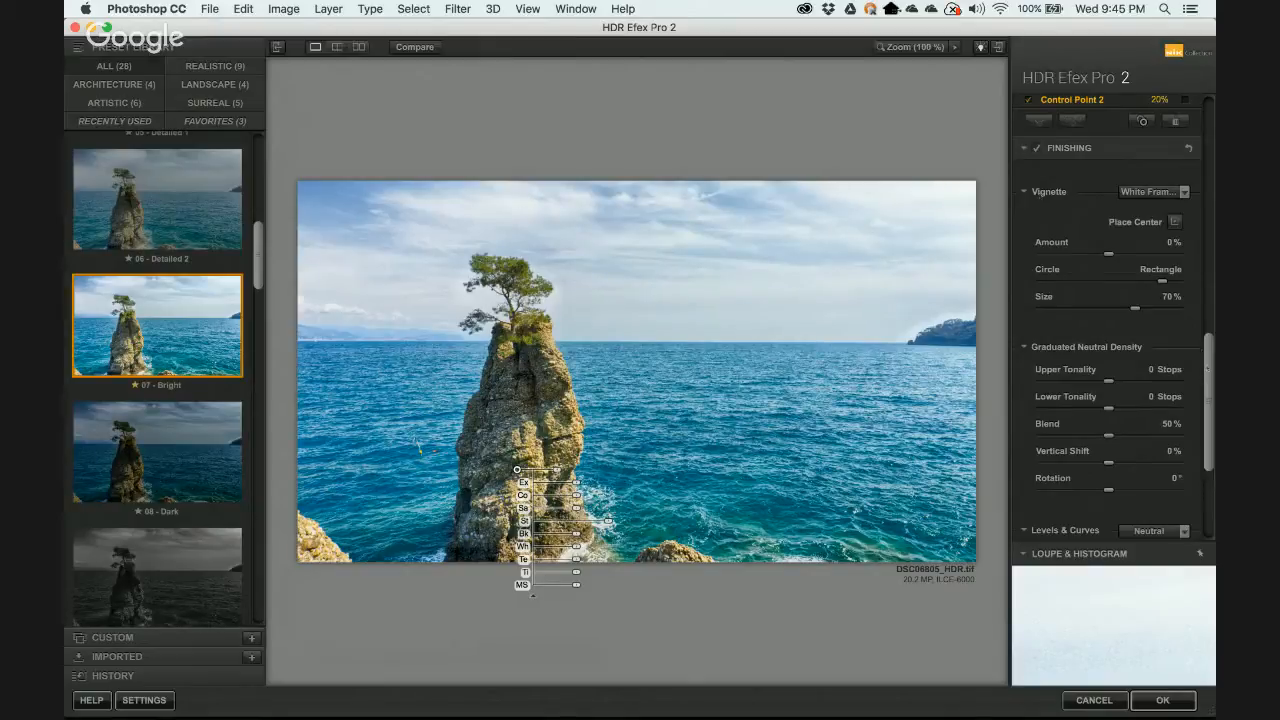
scroll(1122, 257, down, 5)
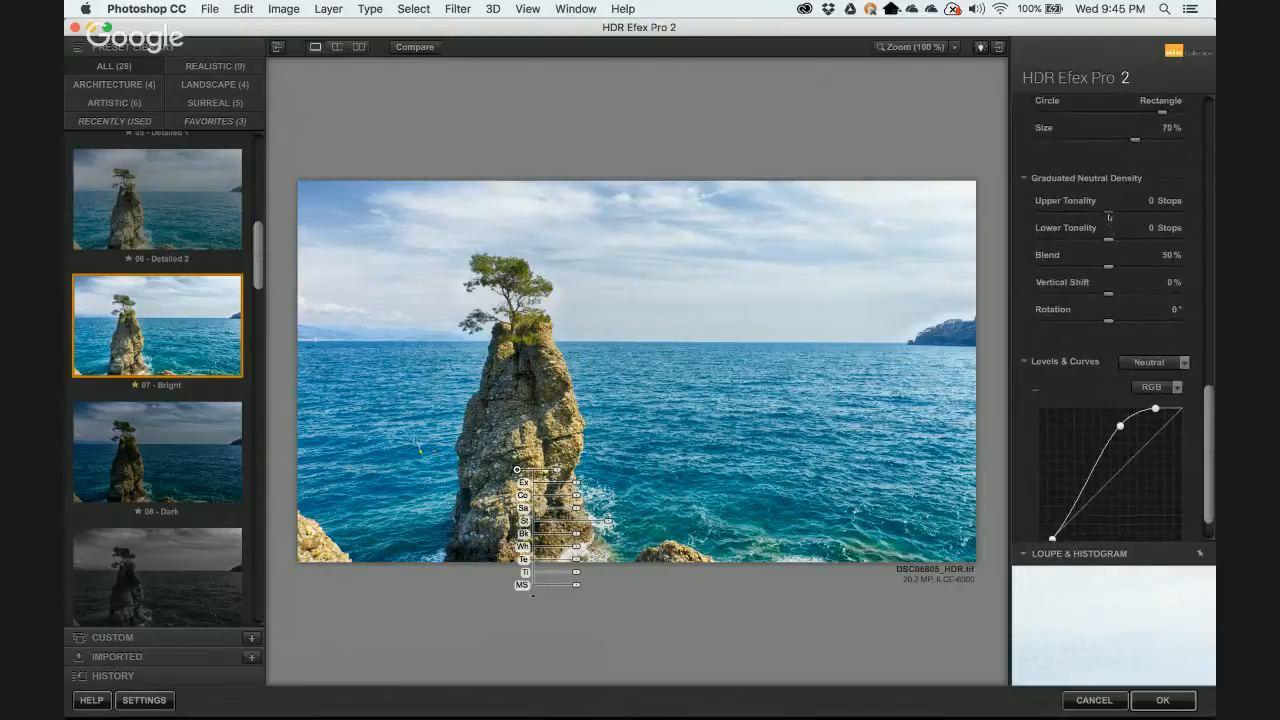
mouse_move(1108, 216)
mouse_down()
mouse_move(1127, 219)
mouse_move(1075, 216)
mouse_move(1107, 218)
mouse_up()
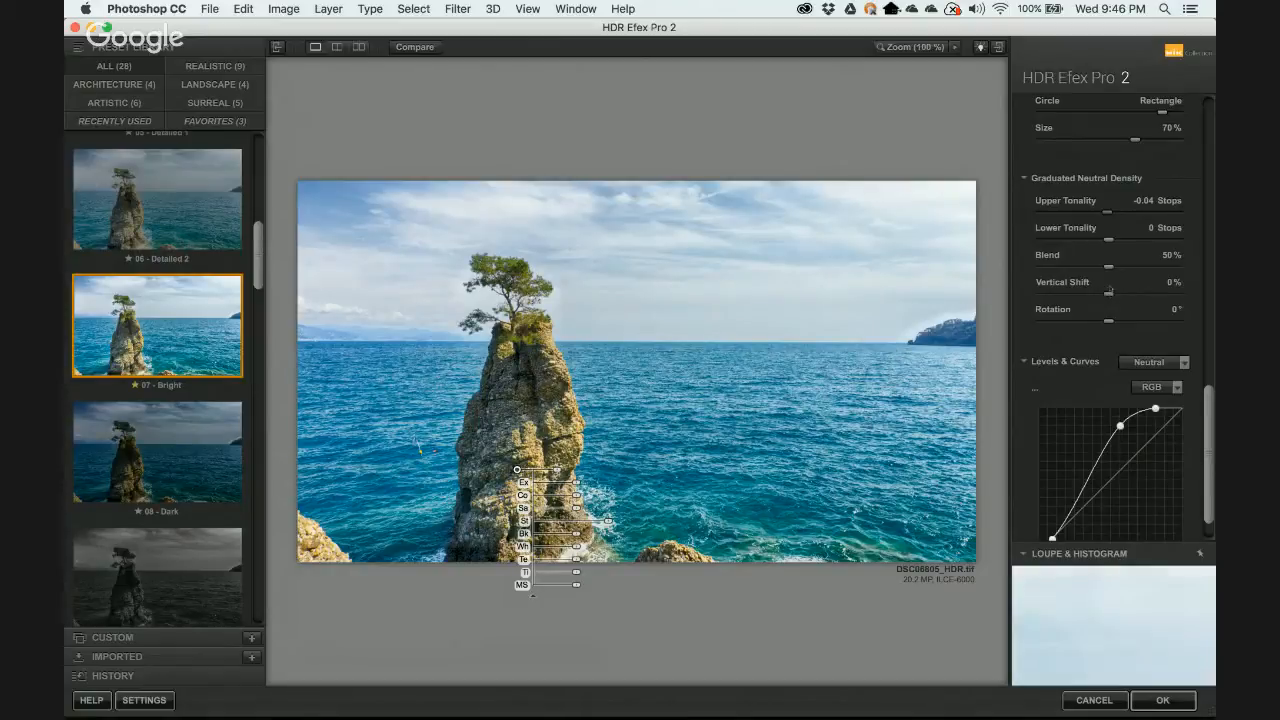
drag(1109, 295, 1122, 294)
drag(1108, 212, 1179, 214)
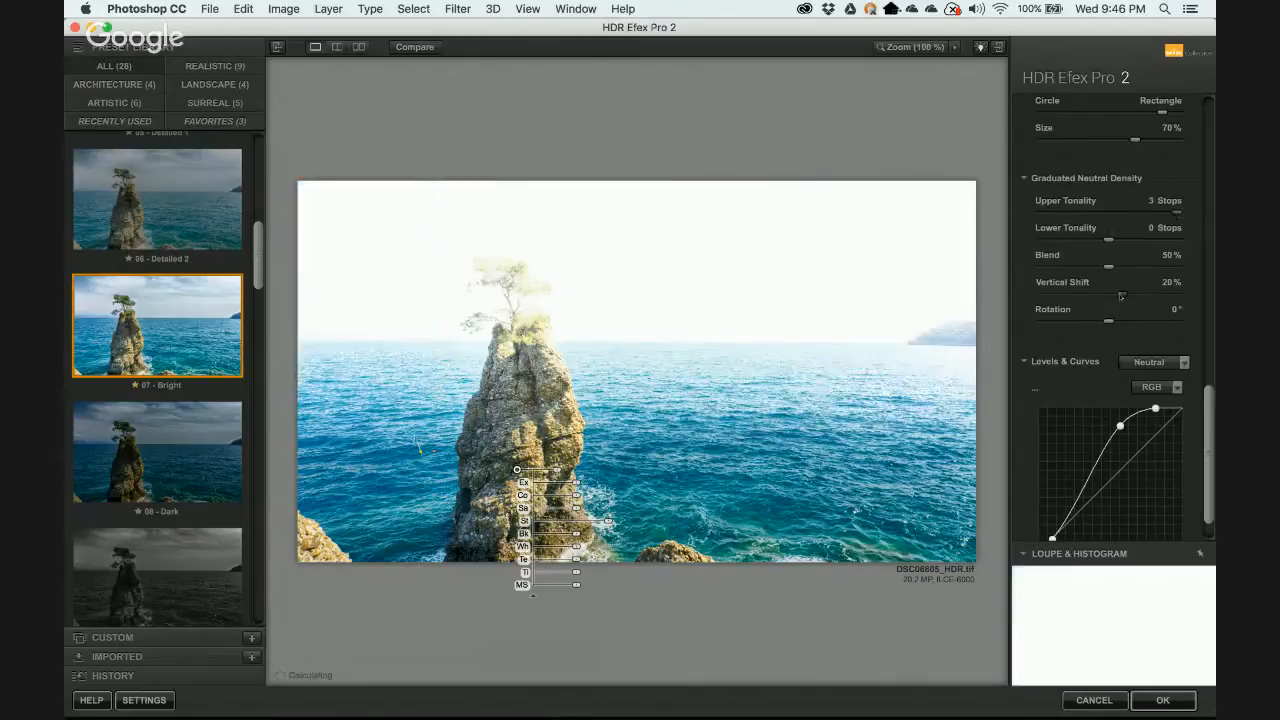
Set the graduated neutral density's Vertical Shift to -1% and Upper Tonality to 0 stops, and apply the HDR result to the photo.
drag(1131, 295, 1179, 296)
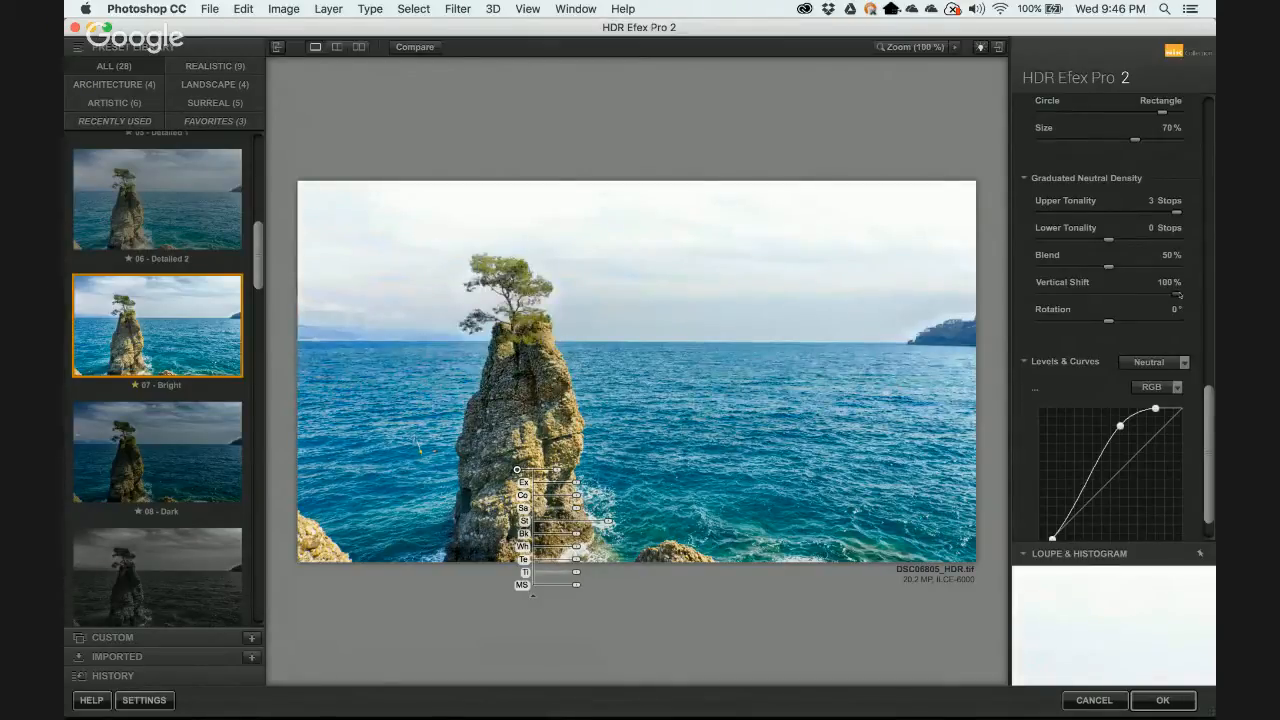
drag(1180, 296, 1111, 299)
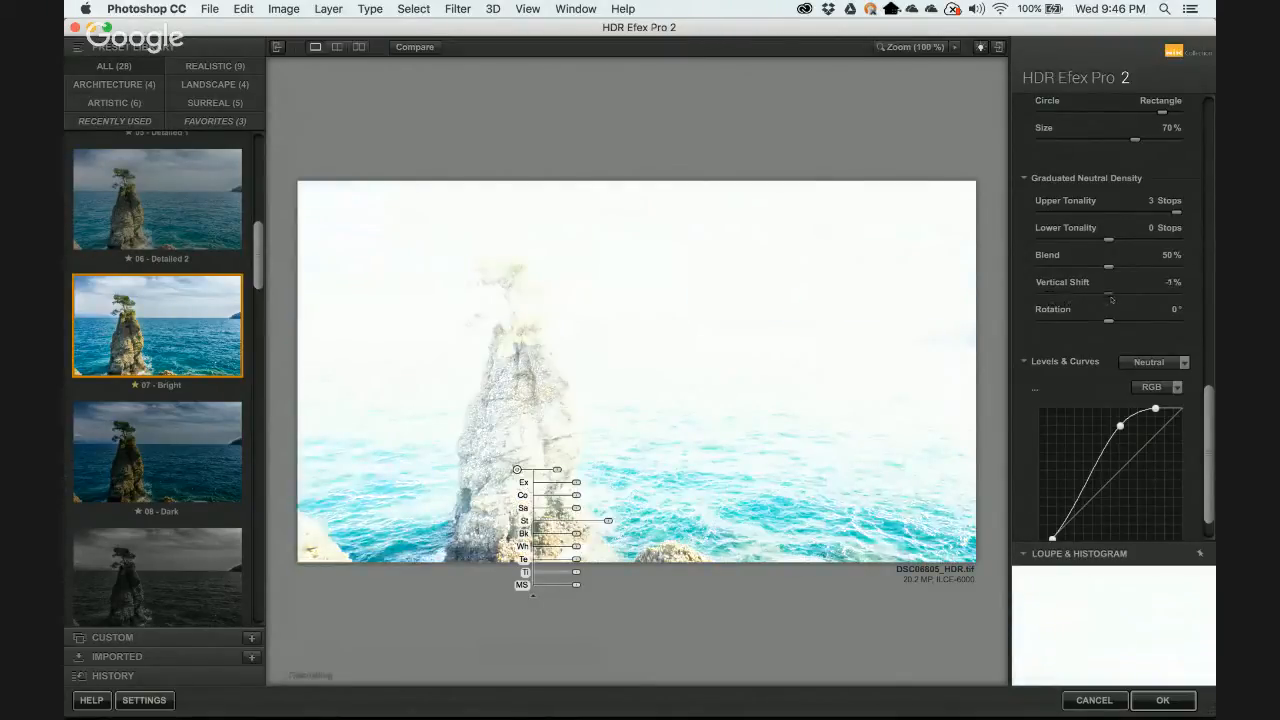
click(1110, 213)
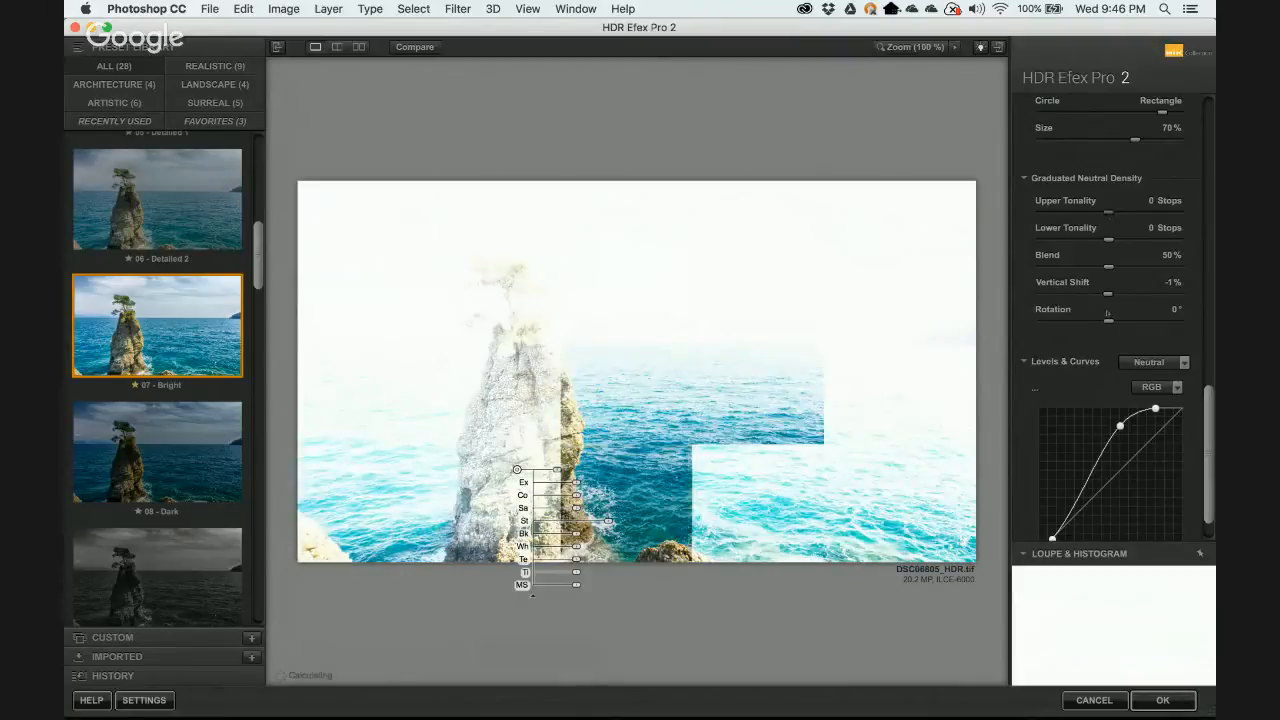
scroll(1107, 316, down, 3)
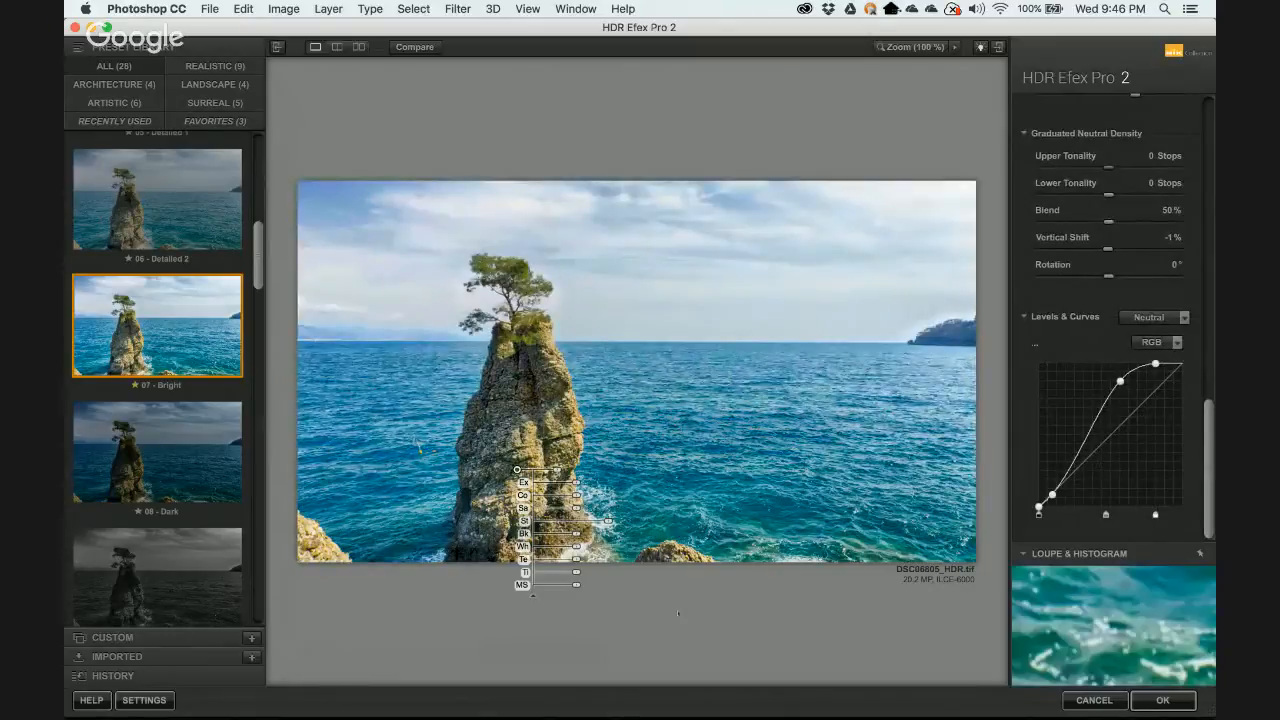
click(1163, 702)
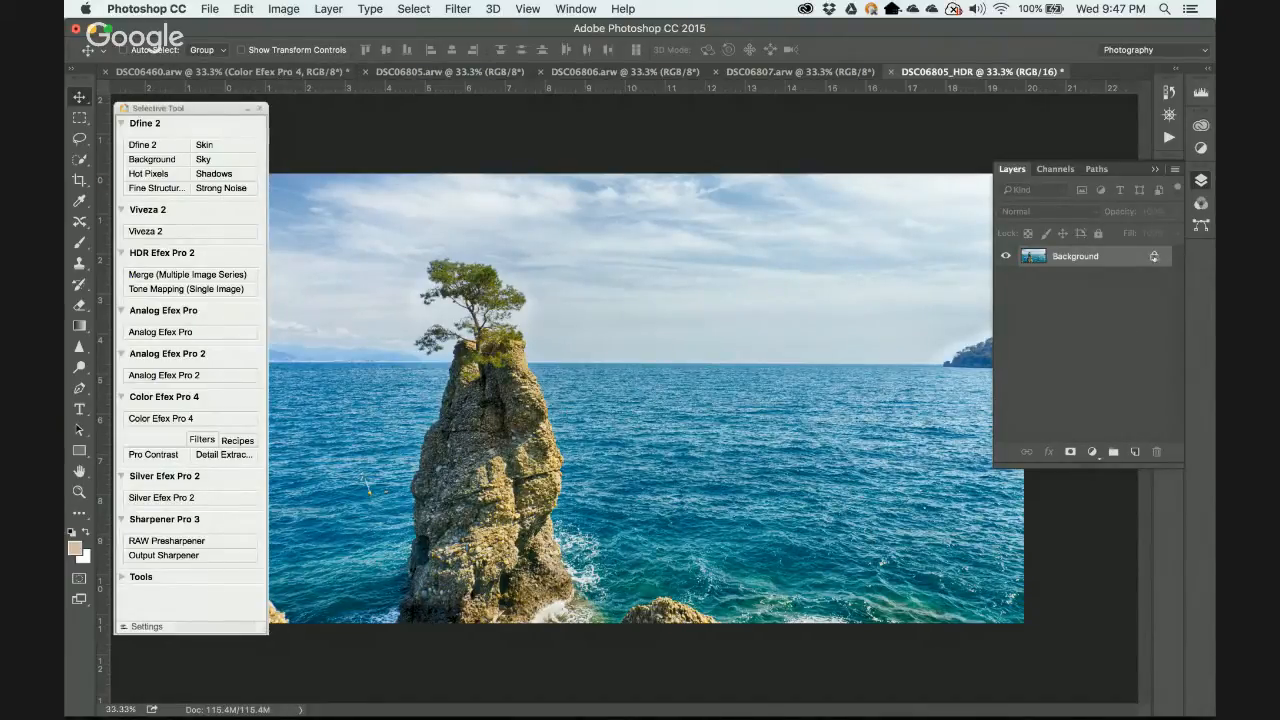
Unlock the Background layer and enlarge the view to 50%, centred on the tree and rock.
click(1154, 257)
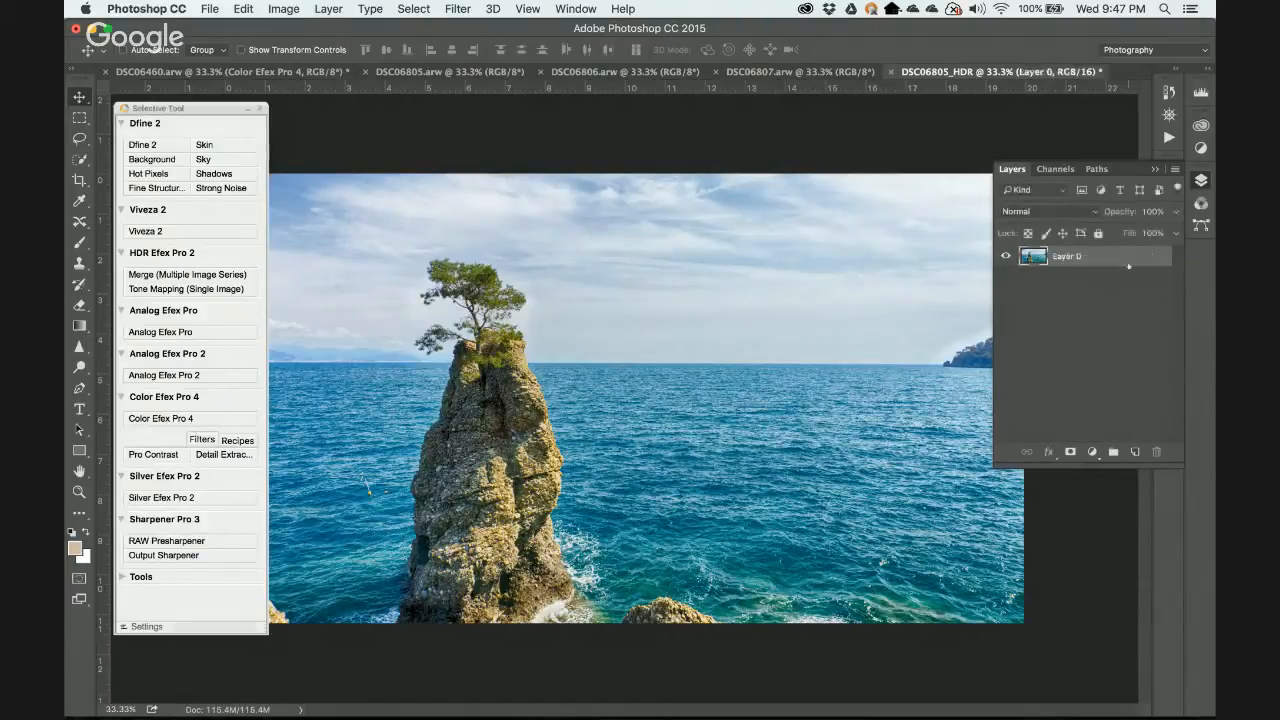
click(1169, 114)
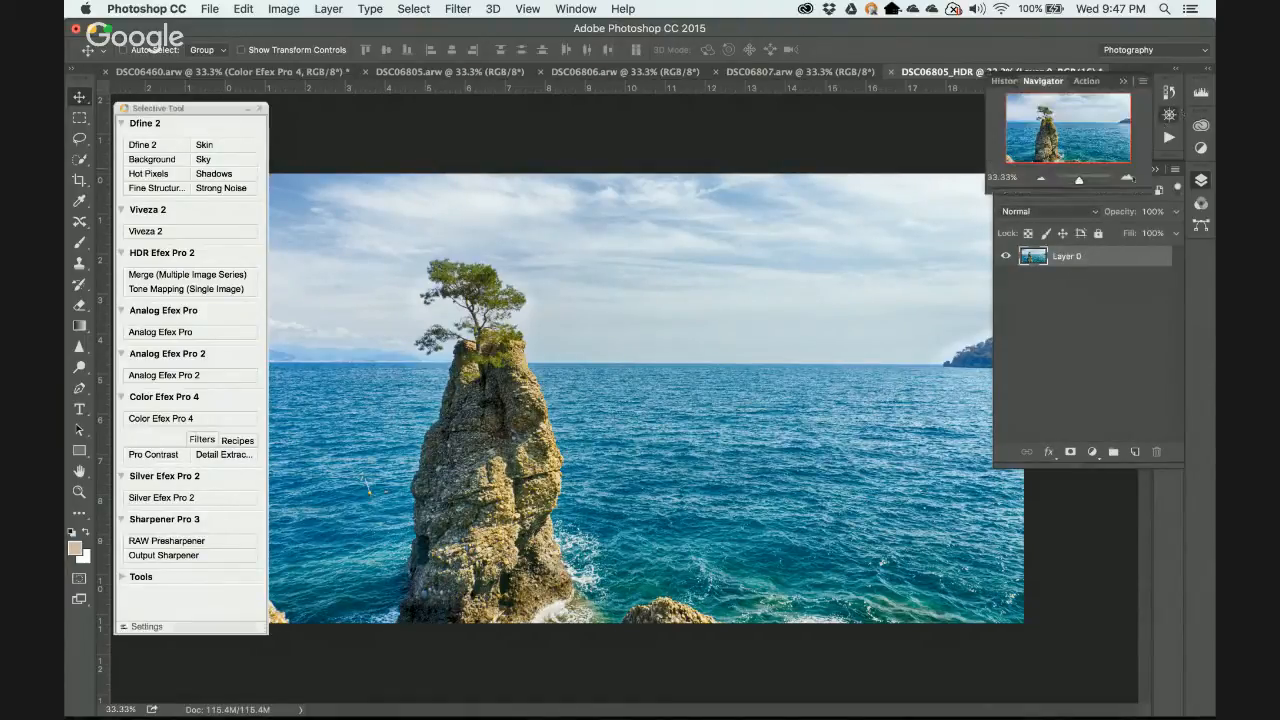
click(1127, 178)
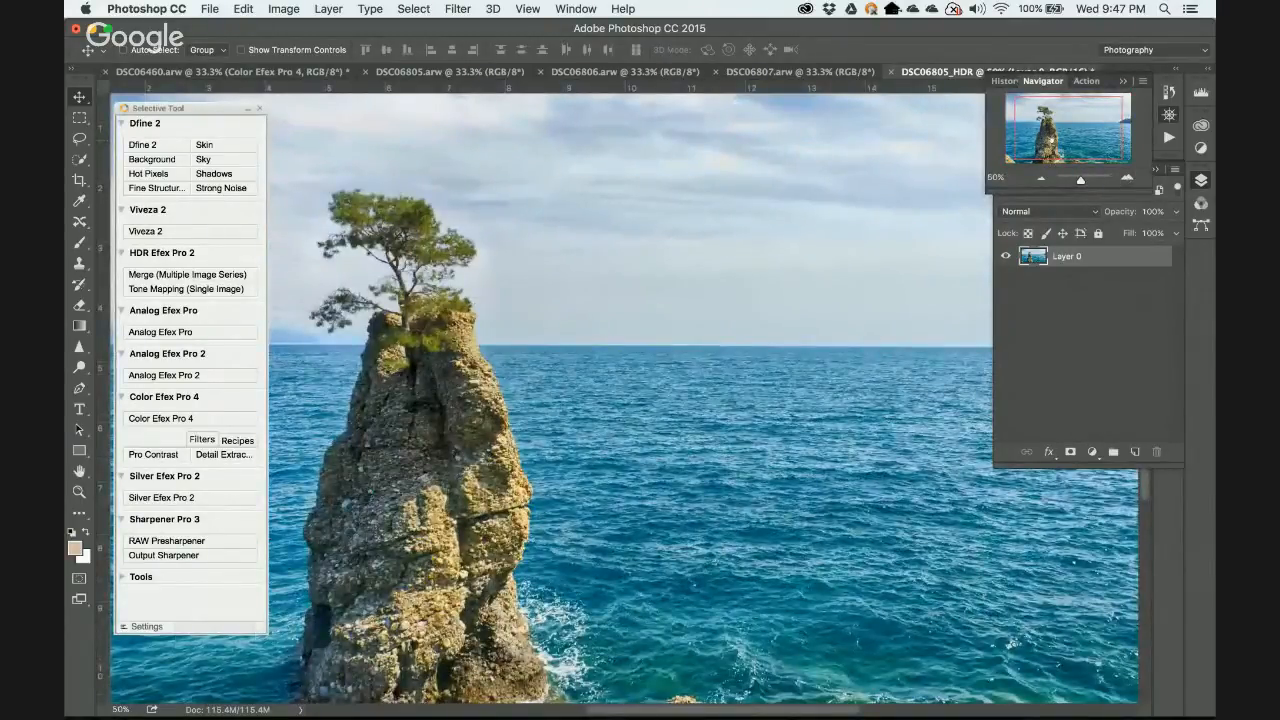
drag(1051, 140, 1039, 126)
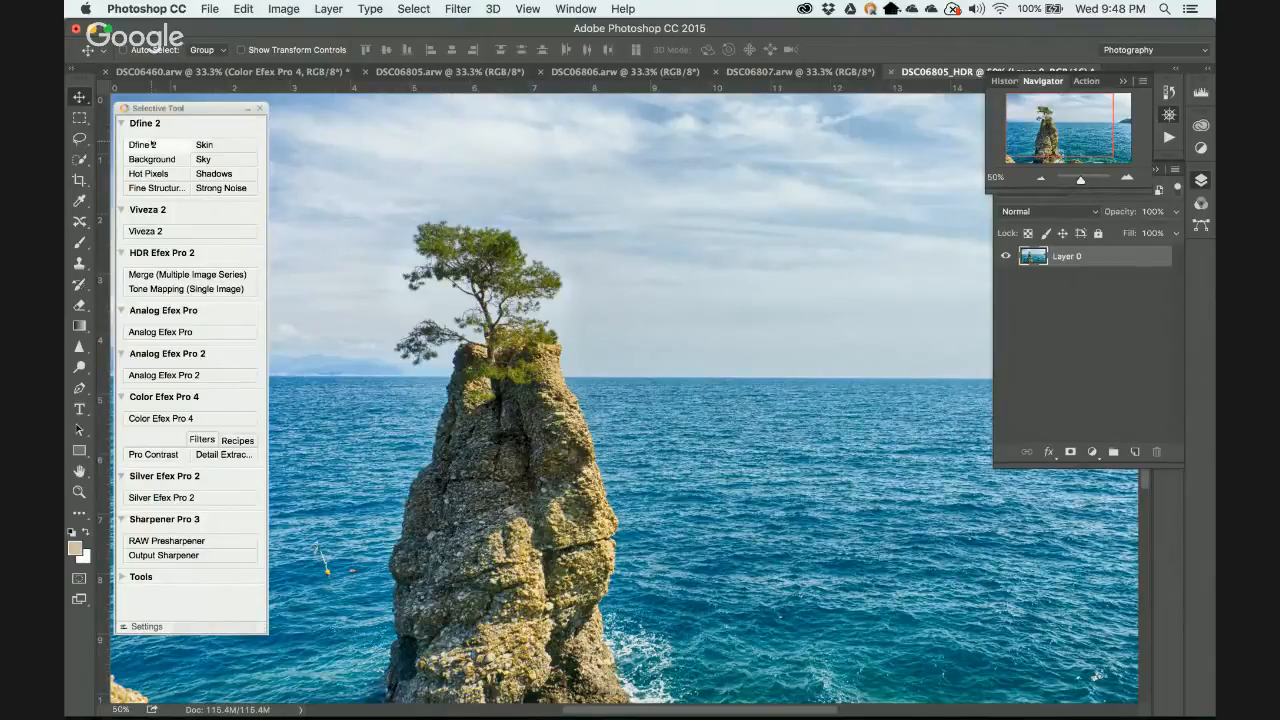
Try Dfine 2 noise reduction with Contrast Noise at 111% and a control point in the sky, and cancel it.
click(152, 144)
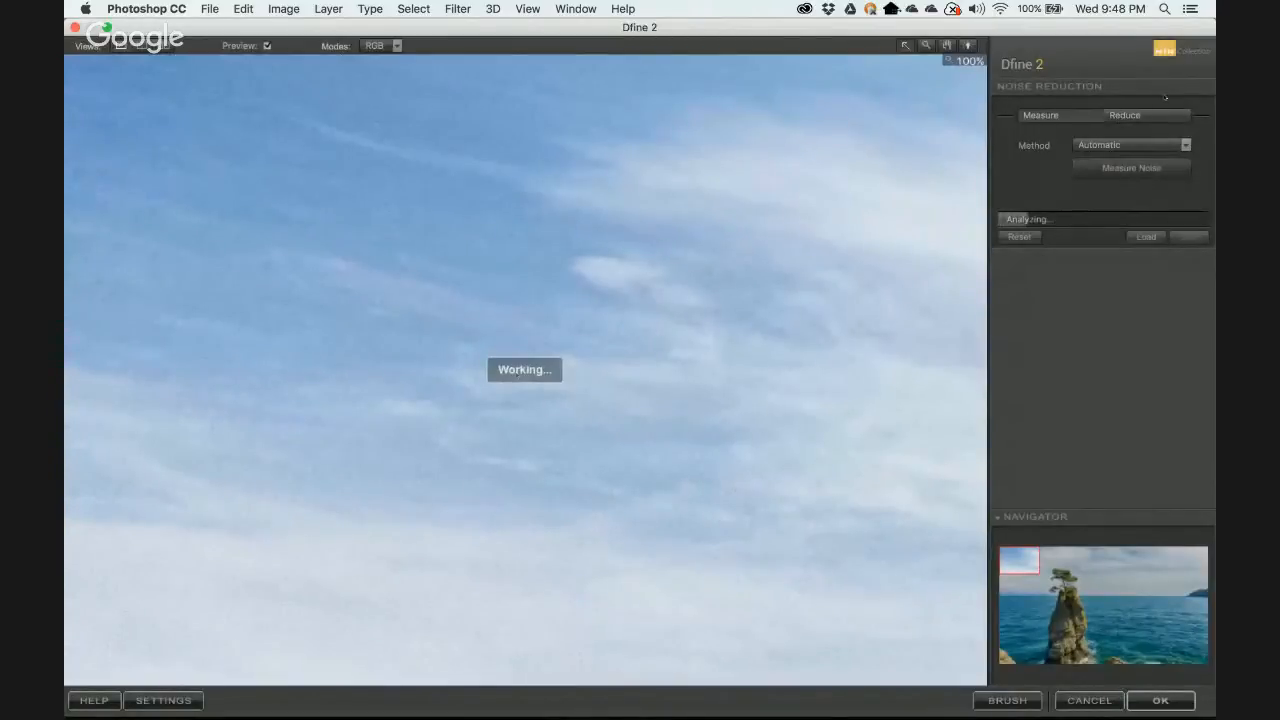
click(1149, 115)
click(1133, 145)
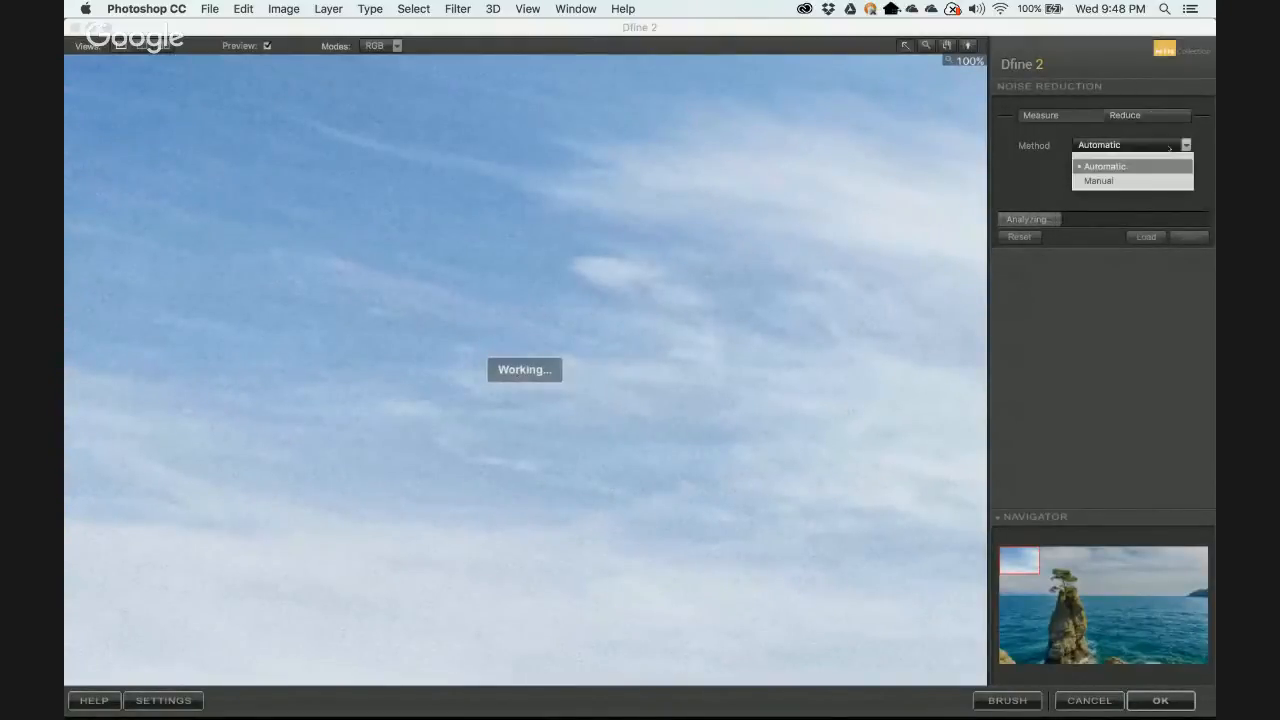
click(1130, 167)
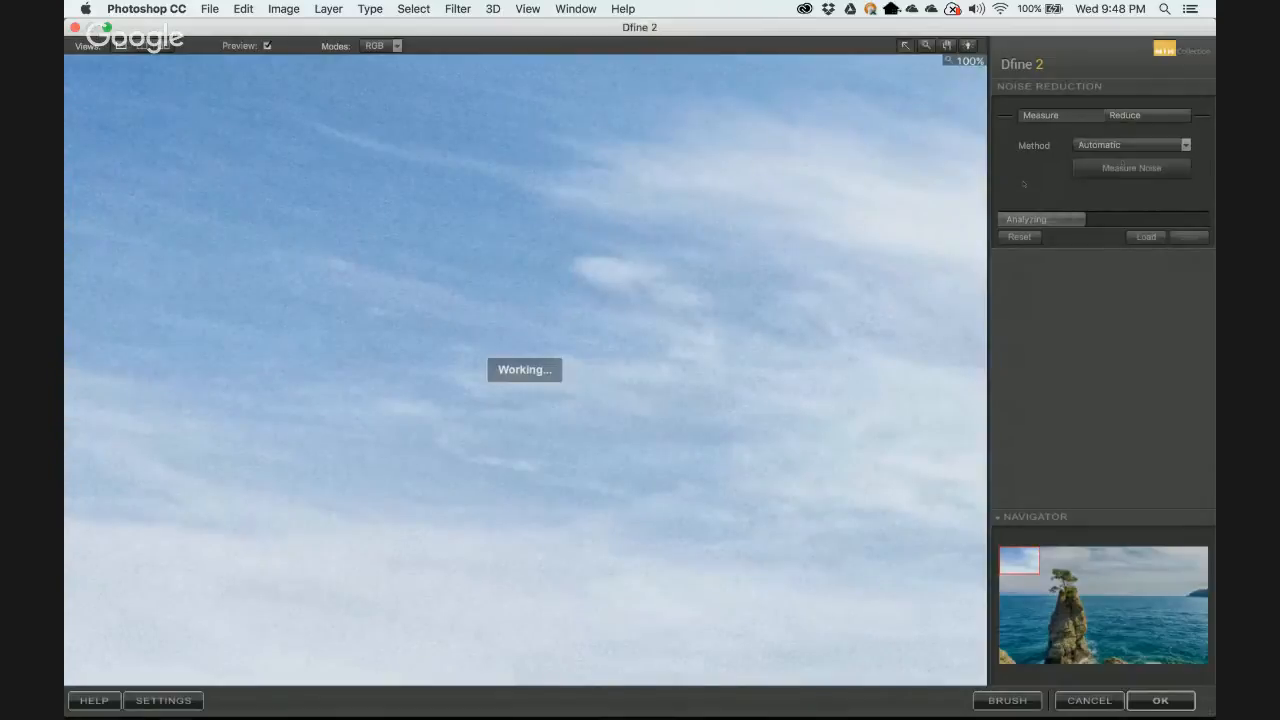
click(1136, 115)
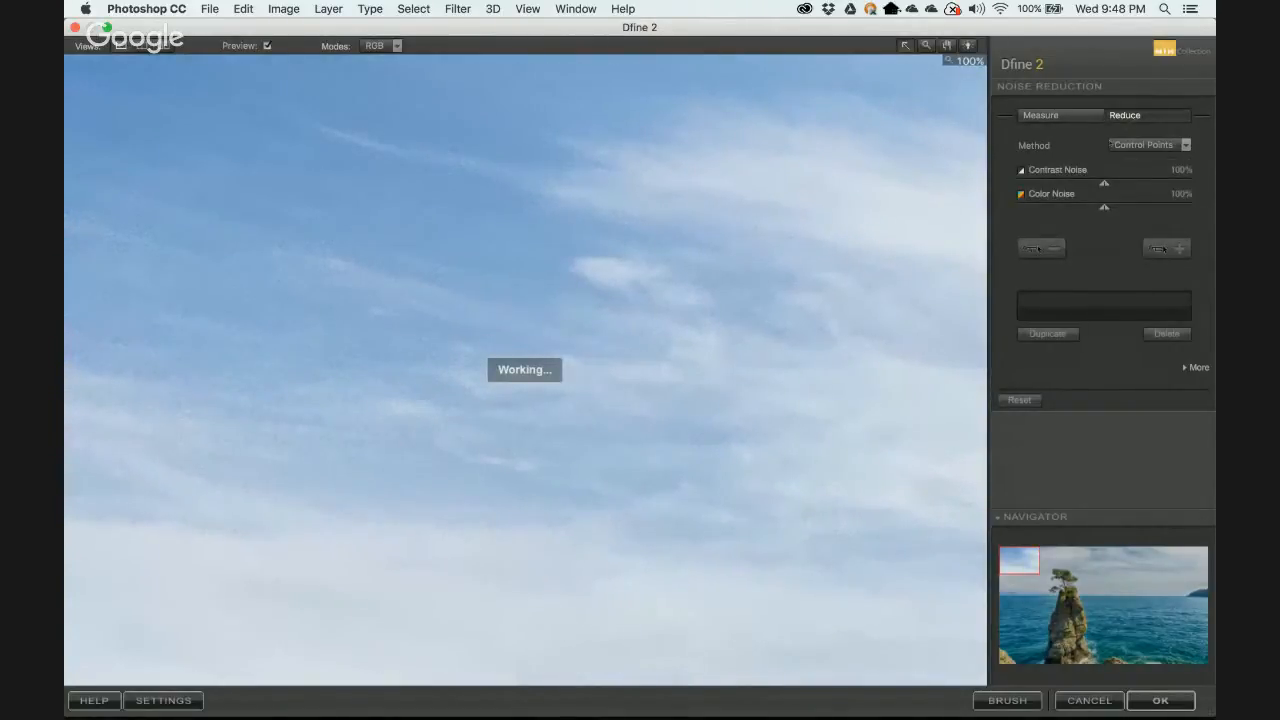
drag(1104, 185, 1114, 185)
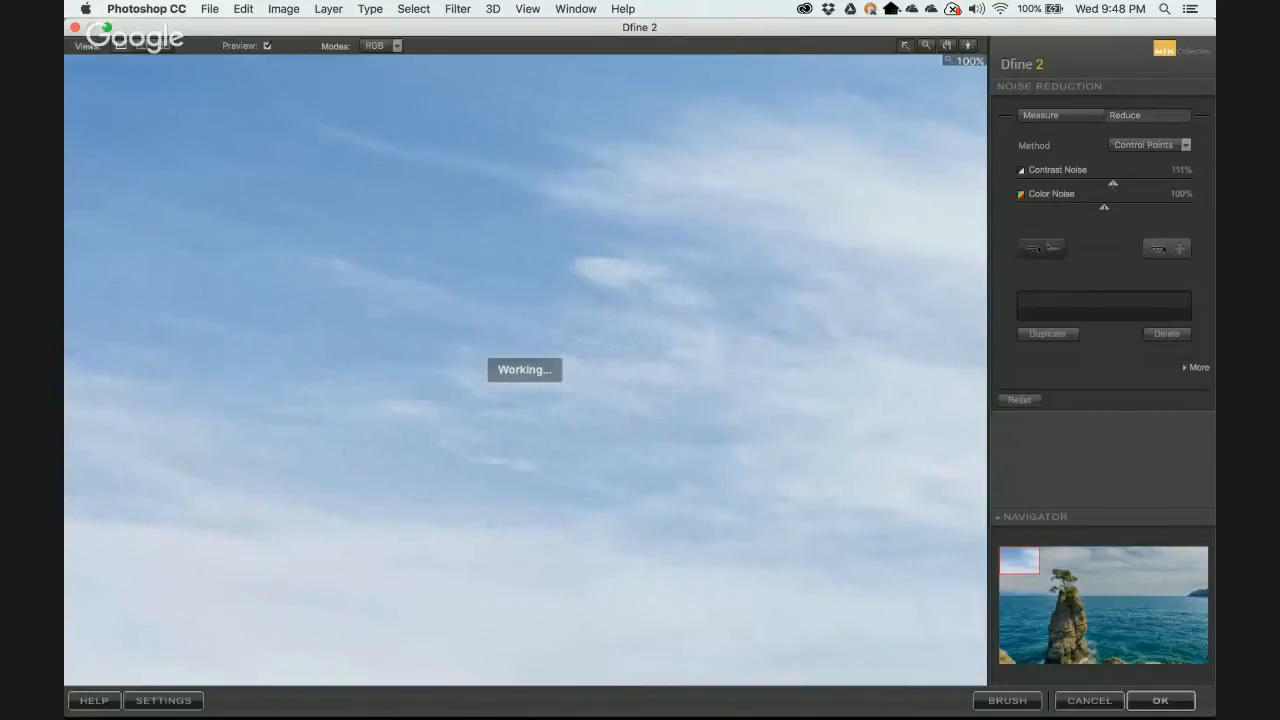
click(1158, 250)
click(793, 244)
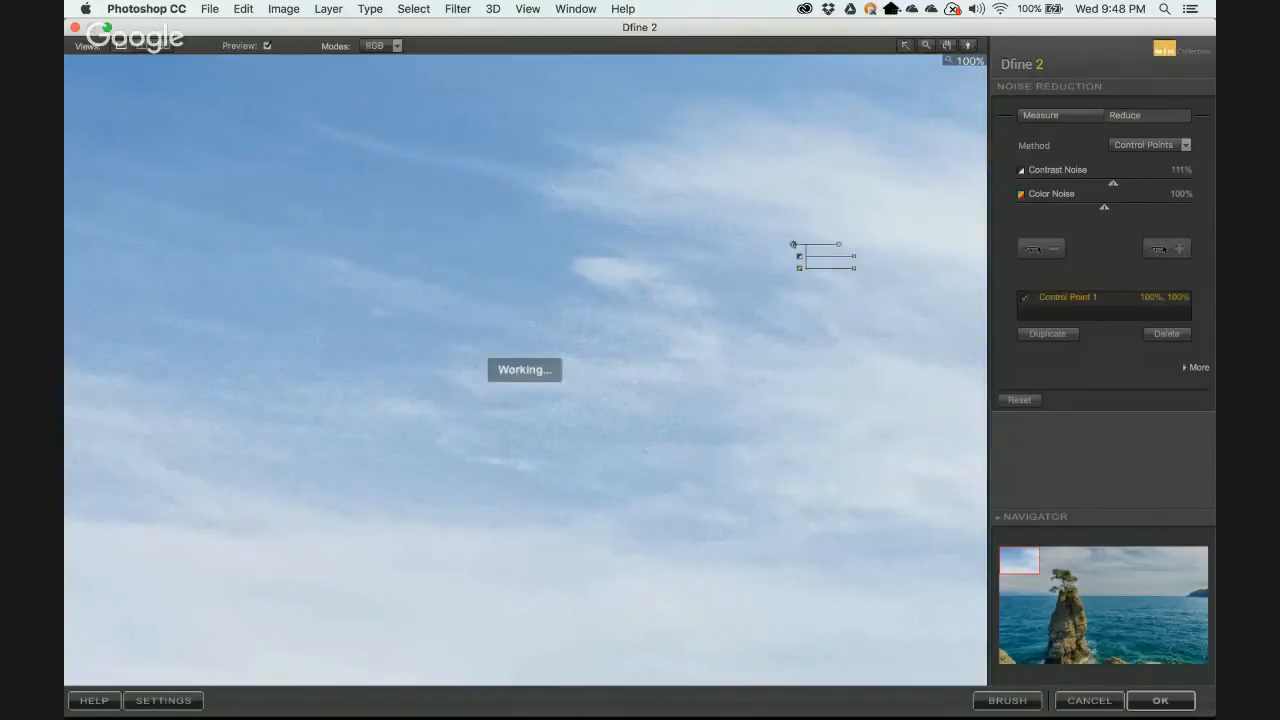
drag(793, 244, 716, 234)
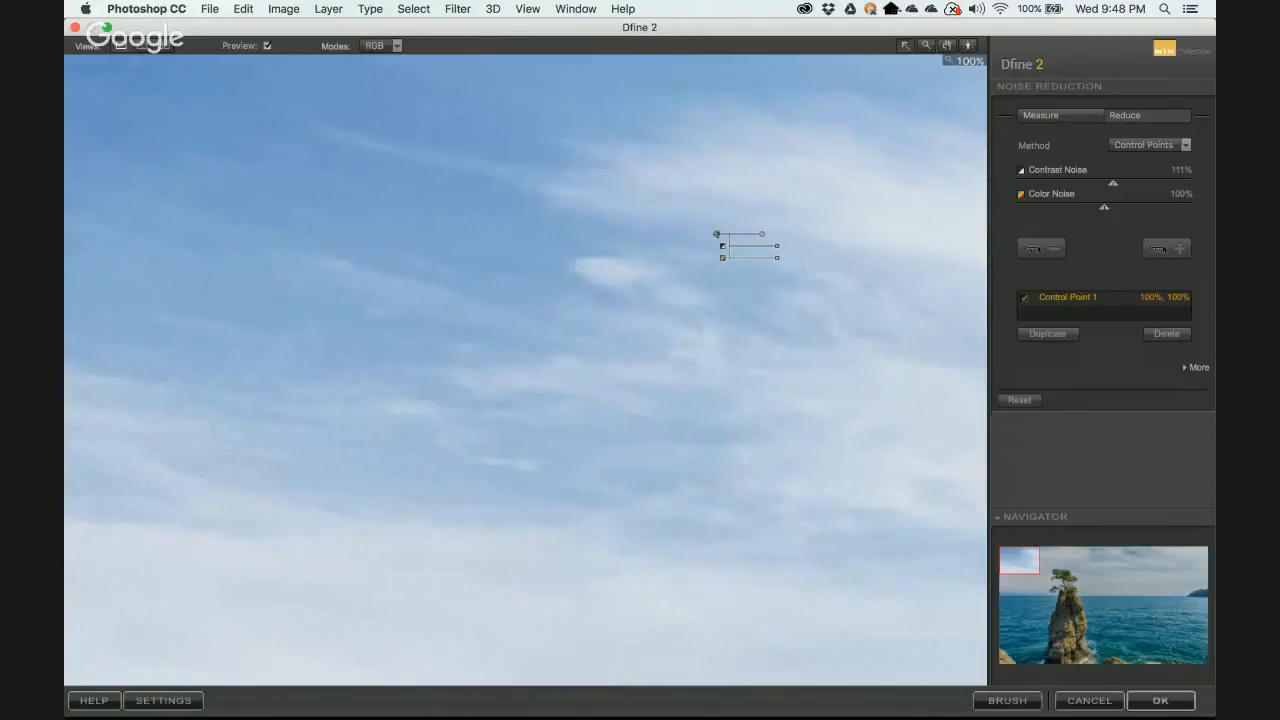
click(1088, 701)
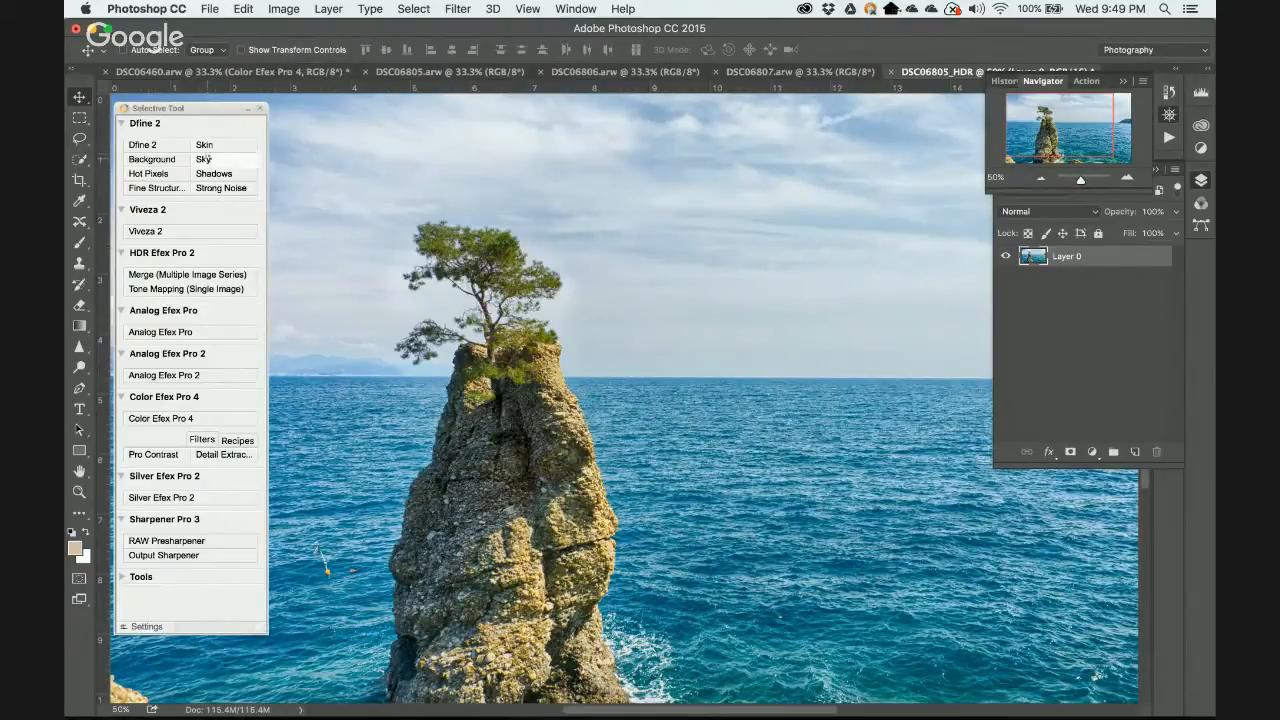
Start Dfine's selective Sky noise reduction and set the brush's blending mode to Normal.
click(203, 159)
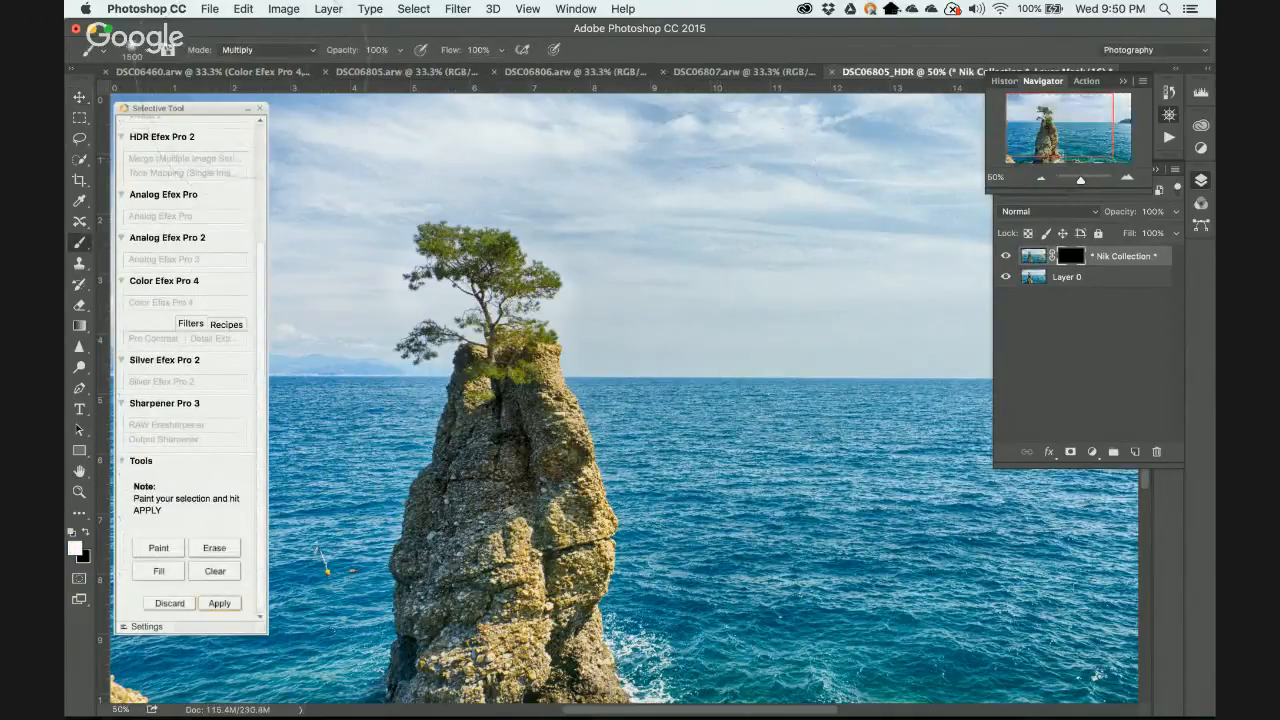
click(310, 51)
mouse_move(266, 12)
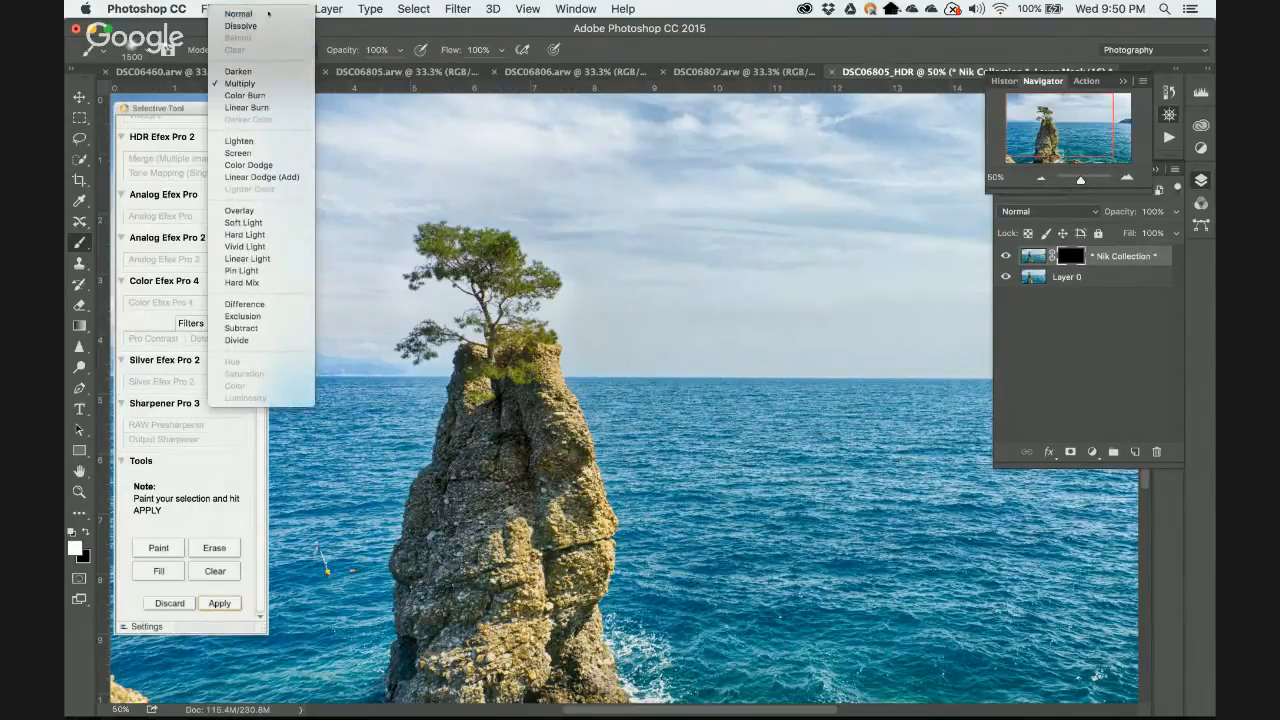
click(267, 13)
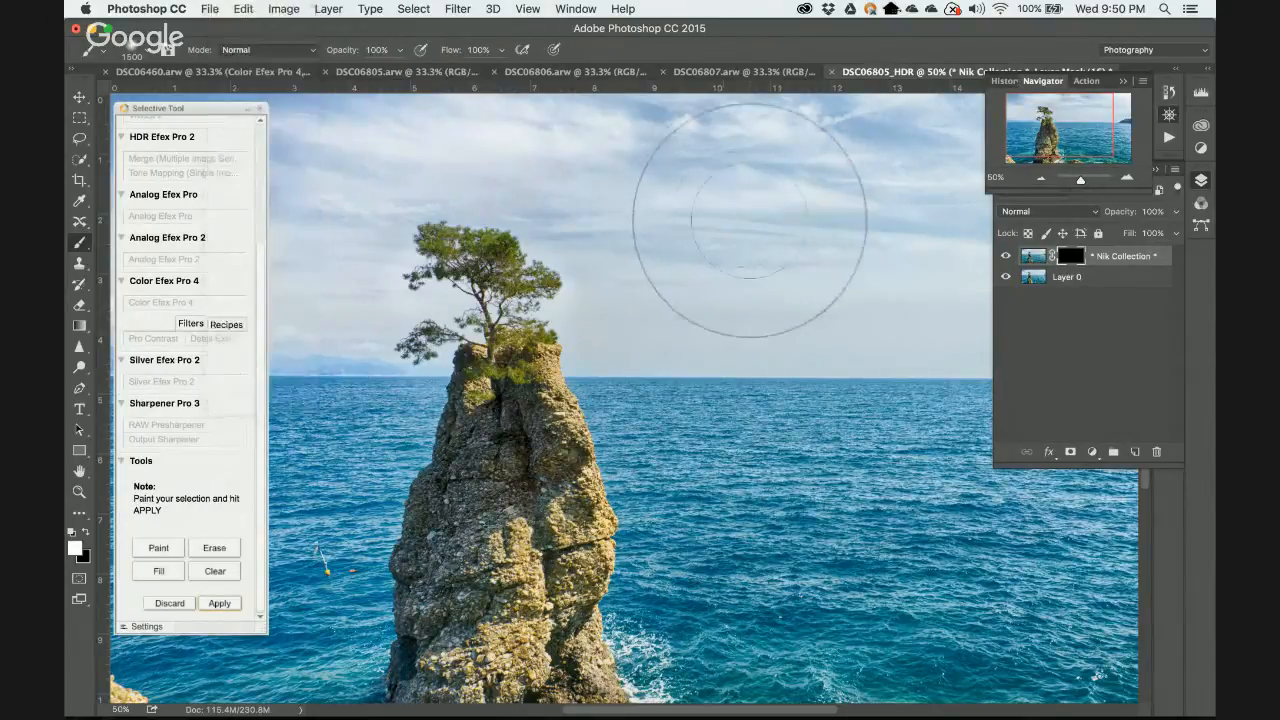
Reduce the brush size to 800 pixels and paint the noise reduction onto the sky around the tree.
drag(697, 204, 819, 219)
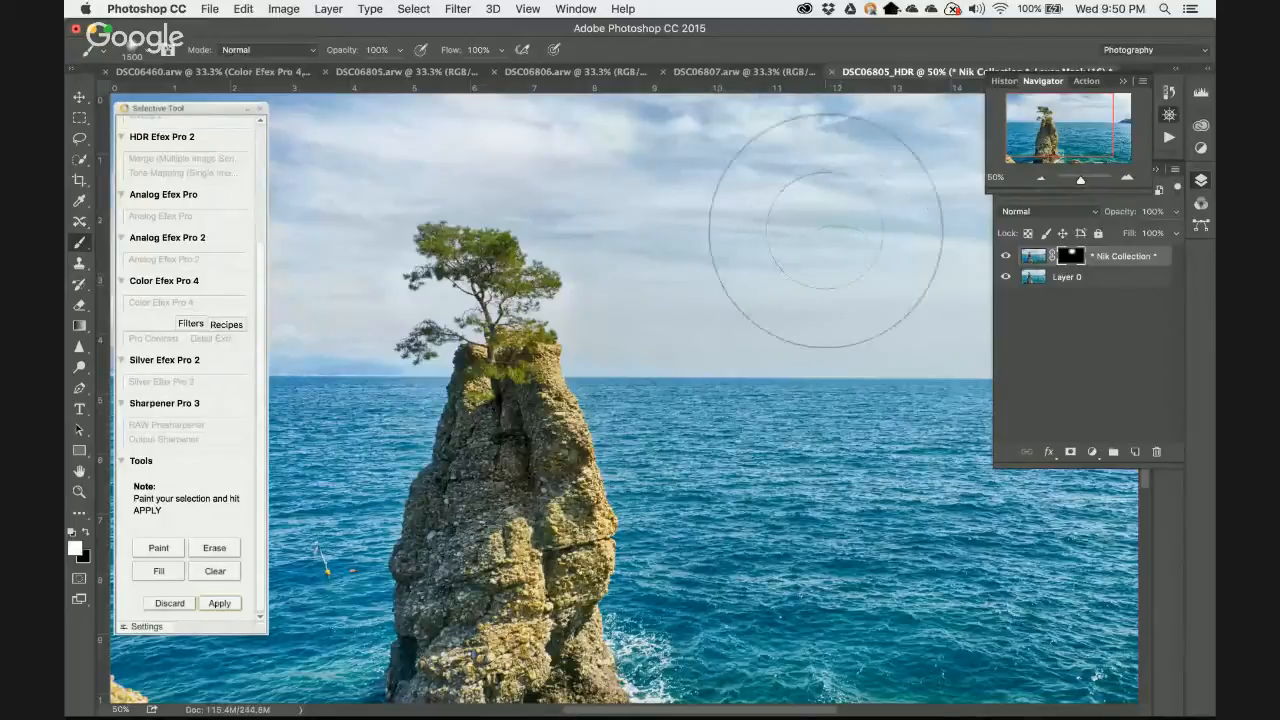
key(super+z)
key(bracketleft)
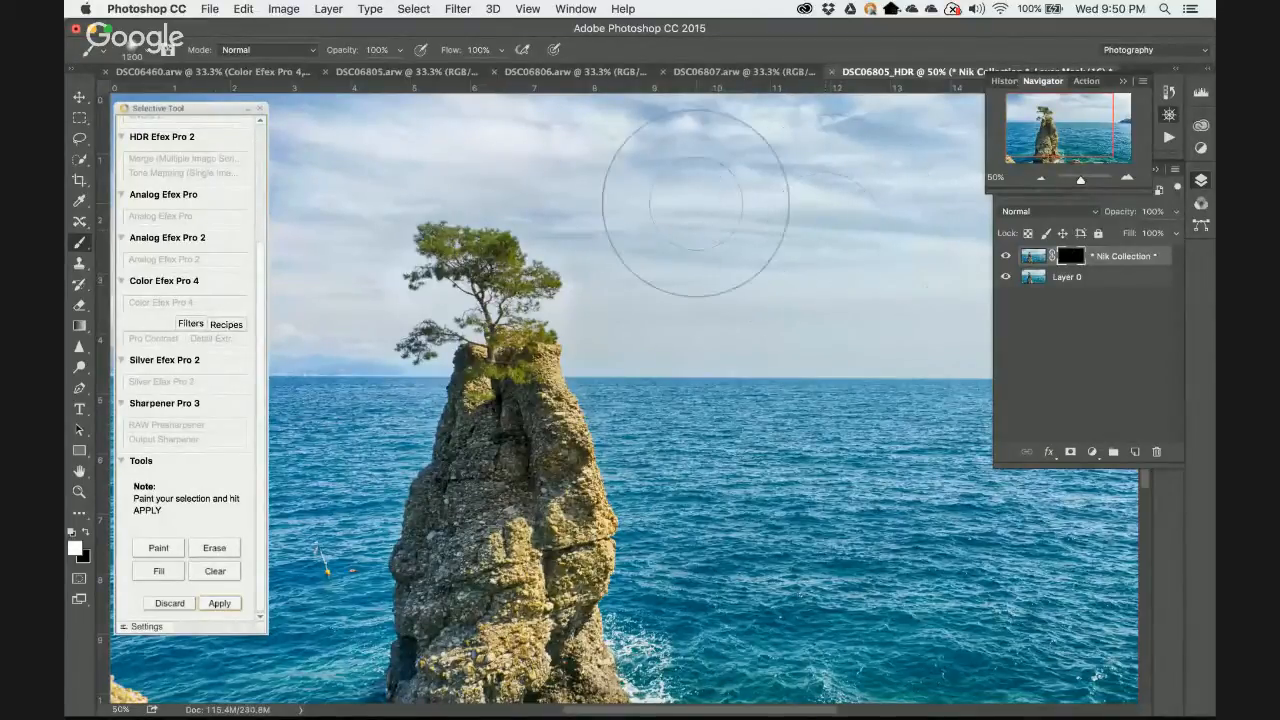
scroll(696, 203, left, 2)
scroll(696, 203, up, 1)
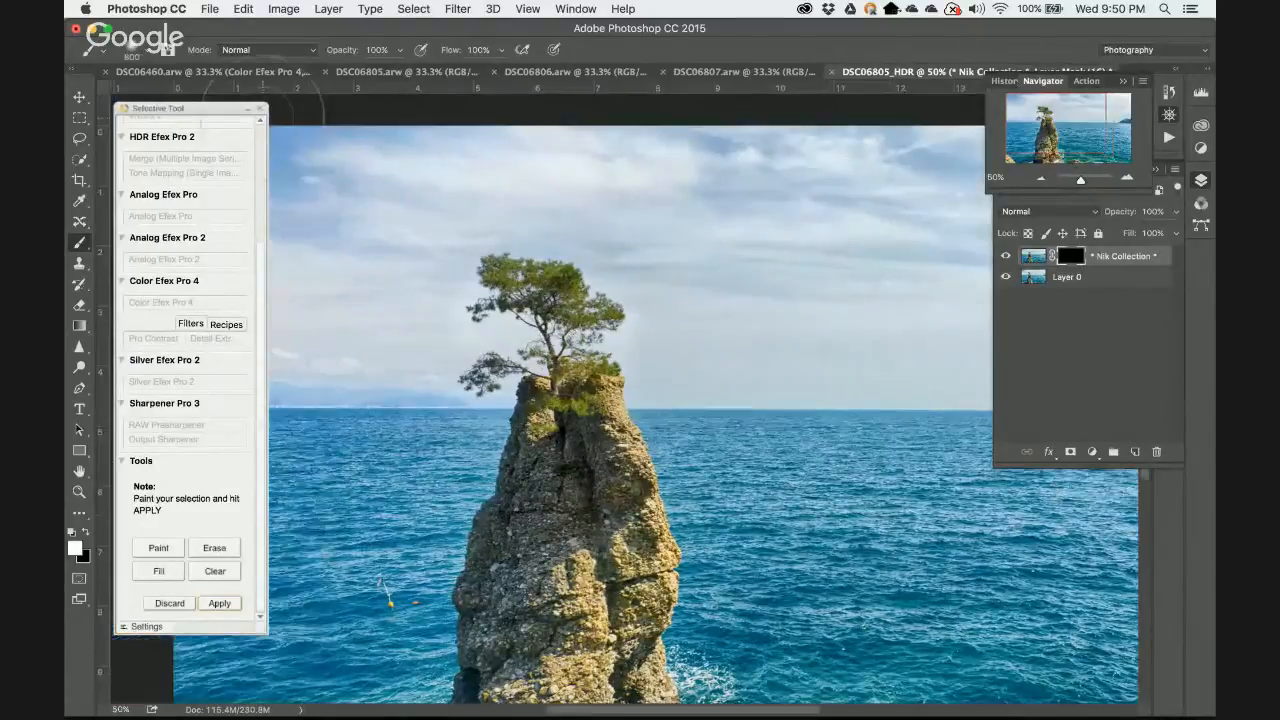
click(247, 109)
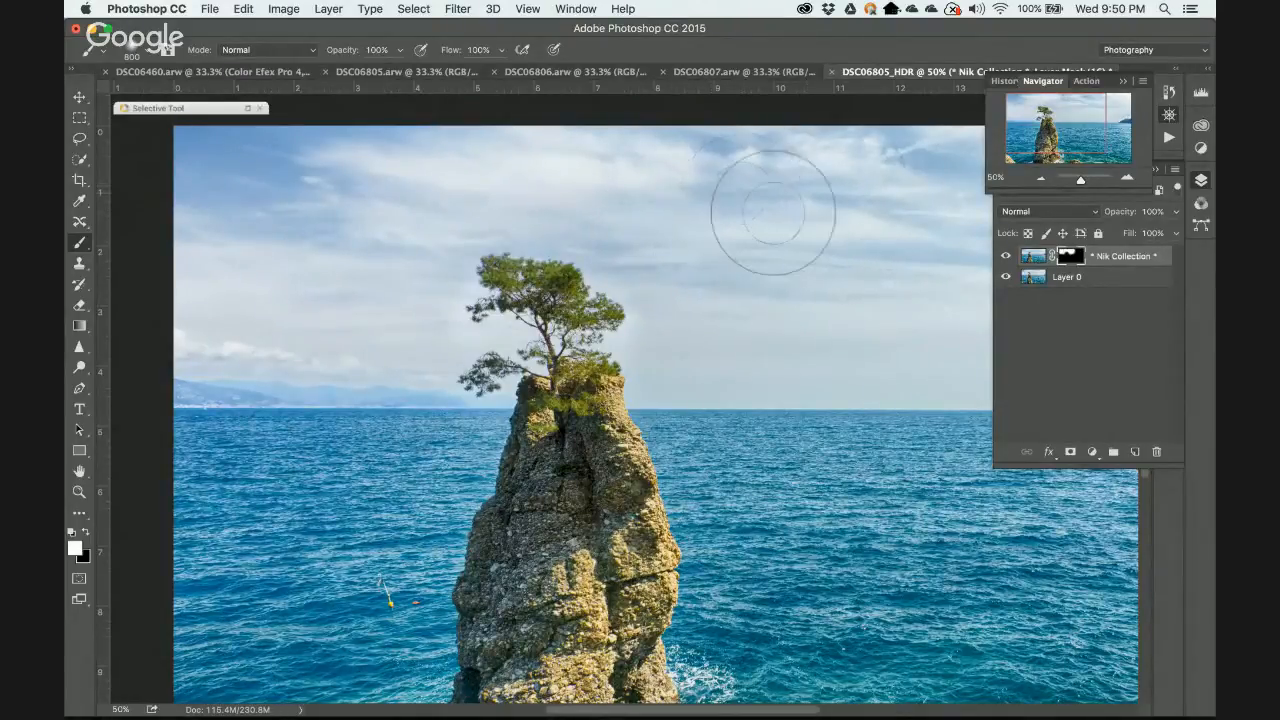
scroll(773, 212, right, 5)
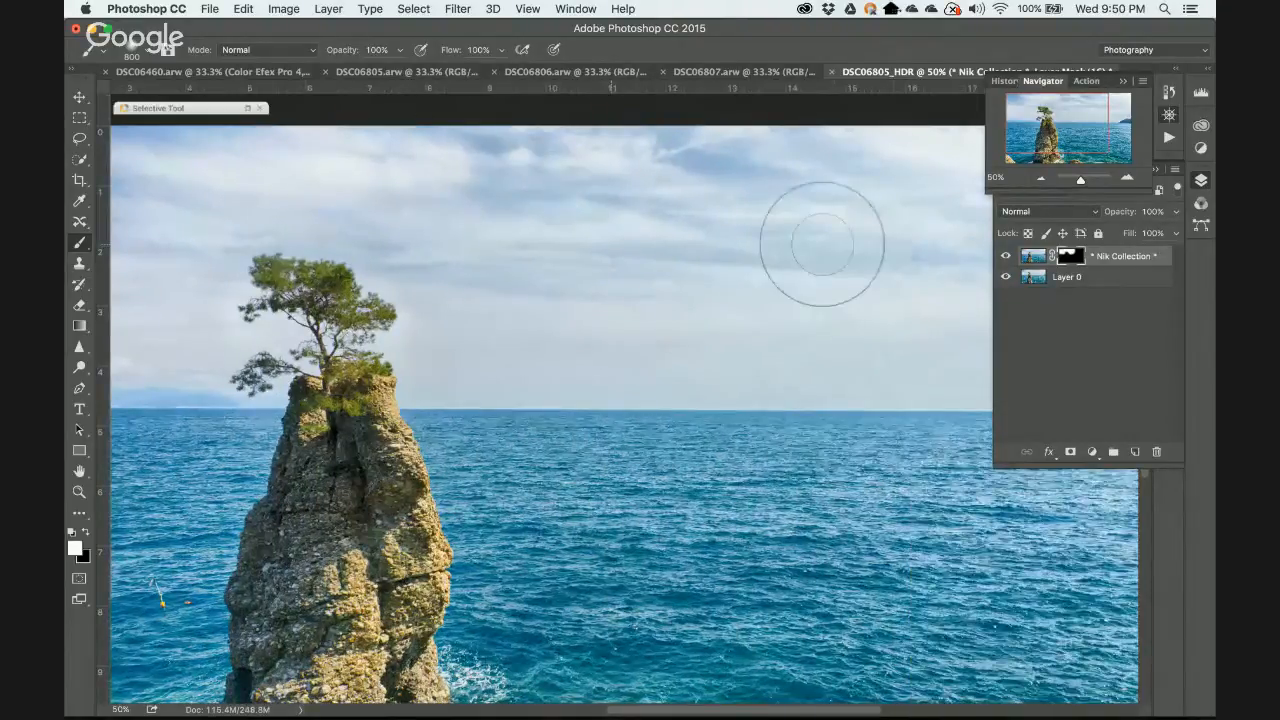
scroll(597, 196, right, 1)
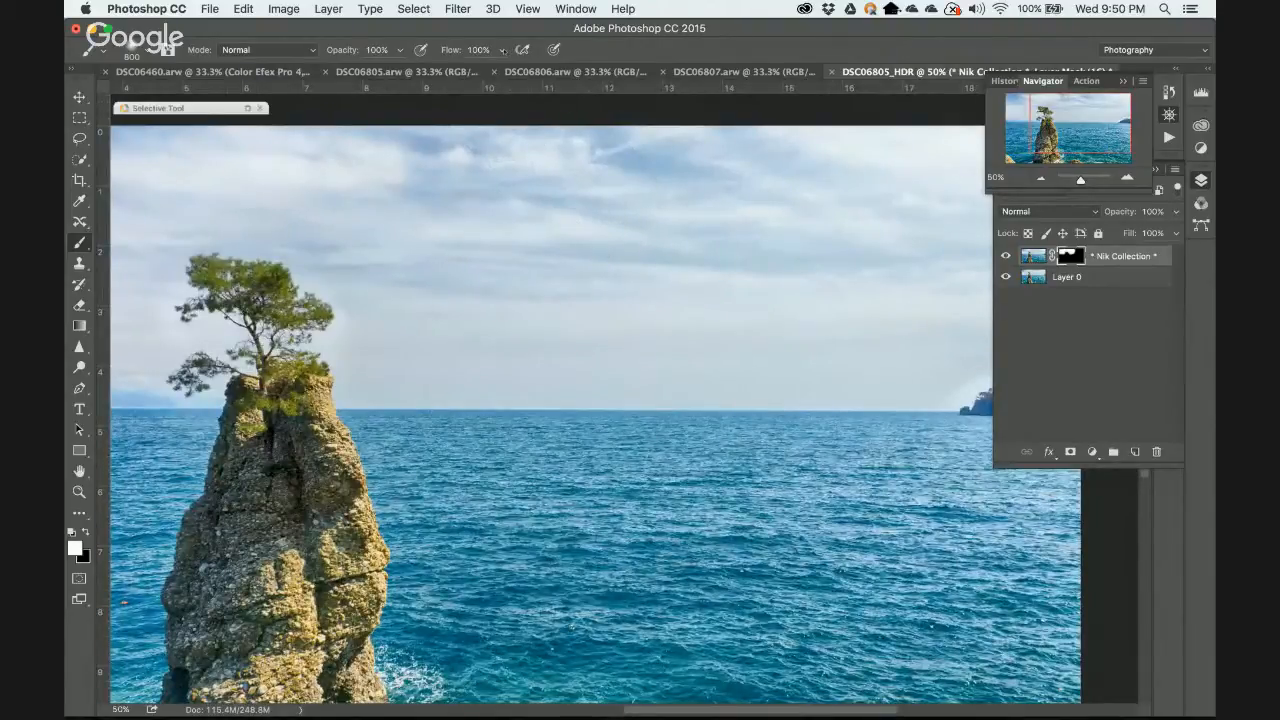
Lower the brush Flow to 61% and paint the noise reduction over the rest of the sky.
click(501, 50)
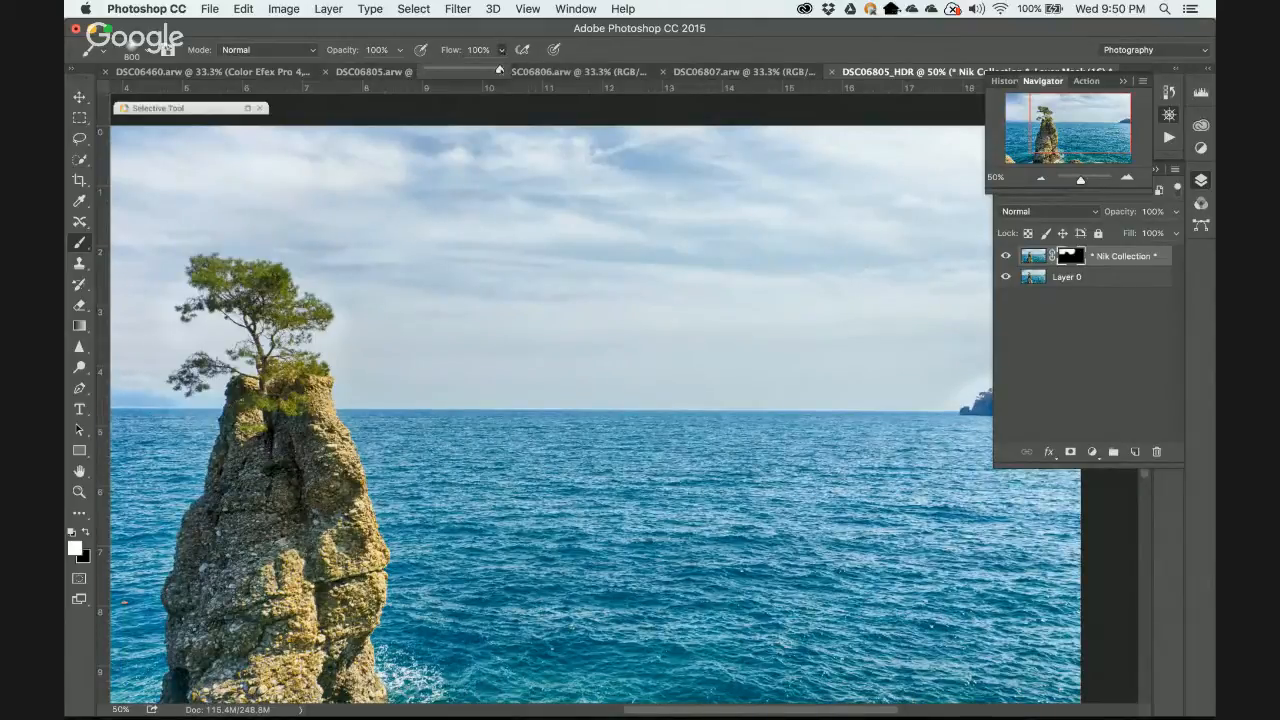
drag(500, 69, 471, 70)
click(672, 198)
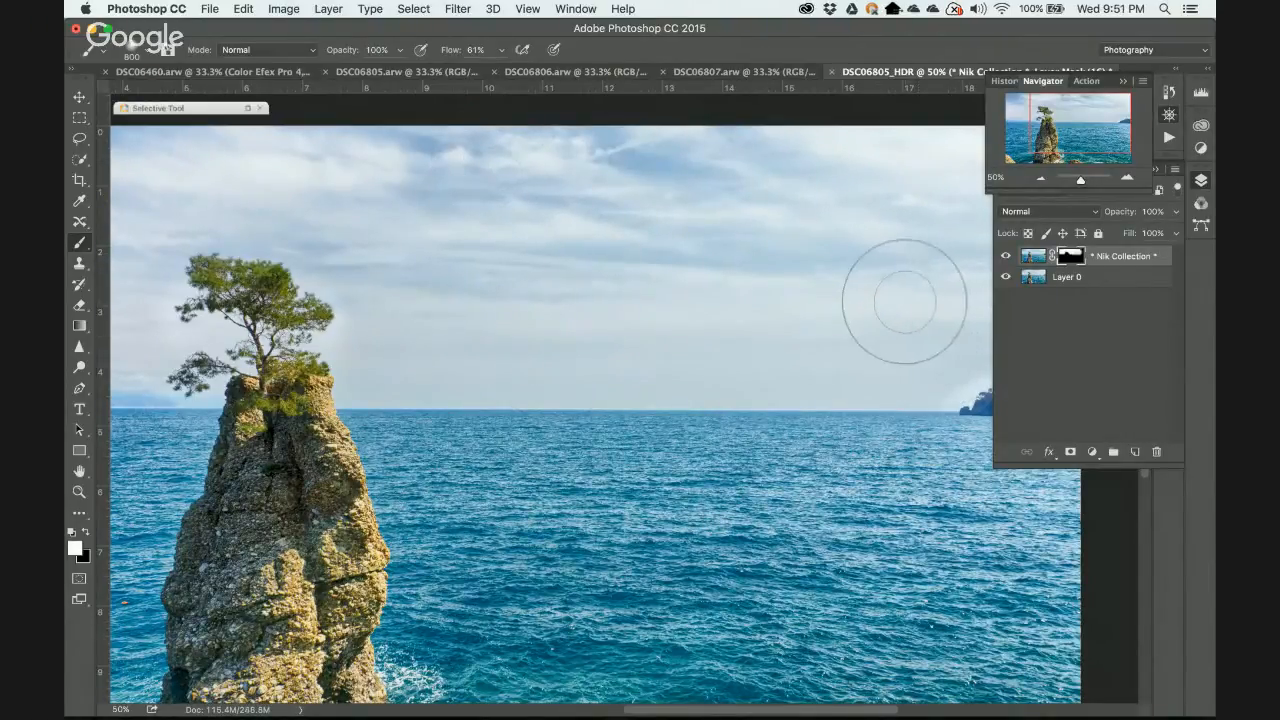
scroll(890, 300, right, 6)
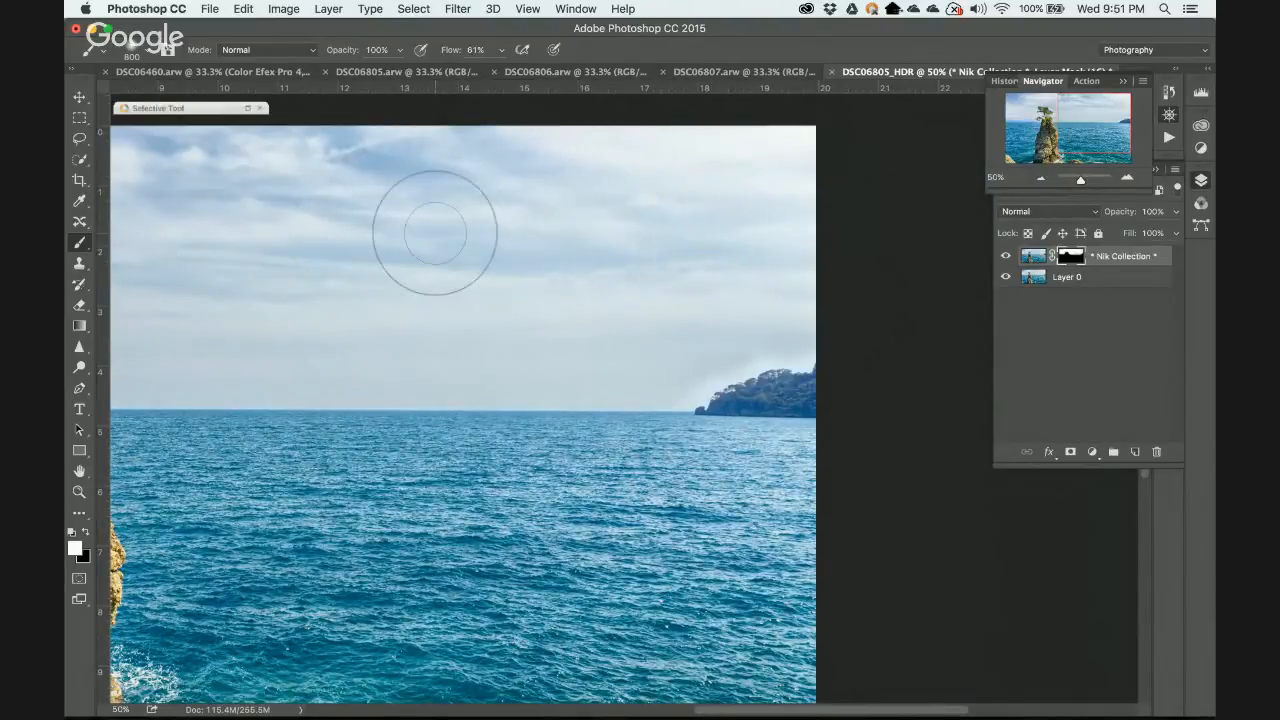
scroll(435, 232, left, 10)
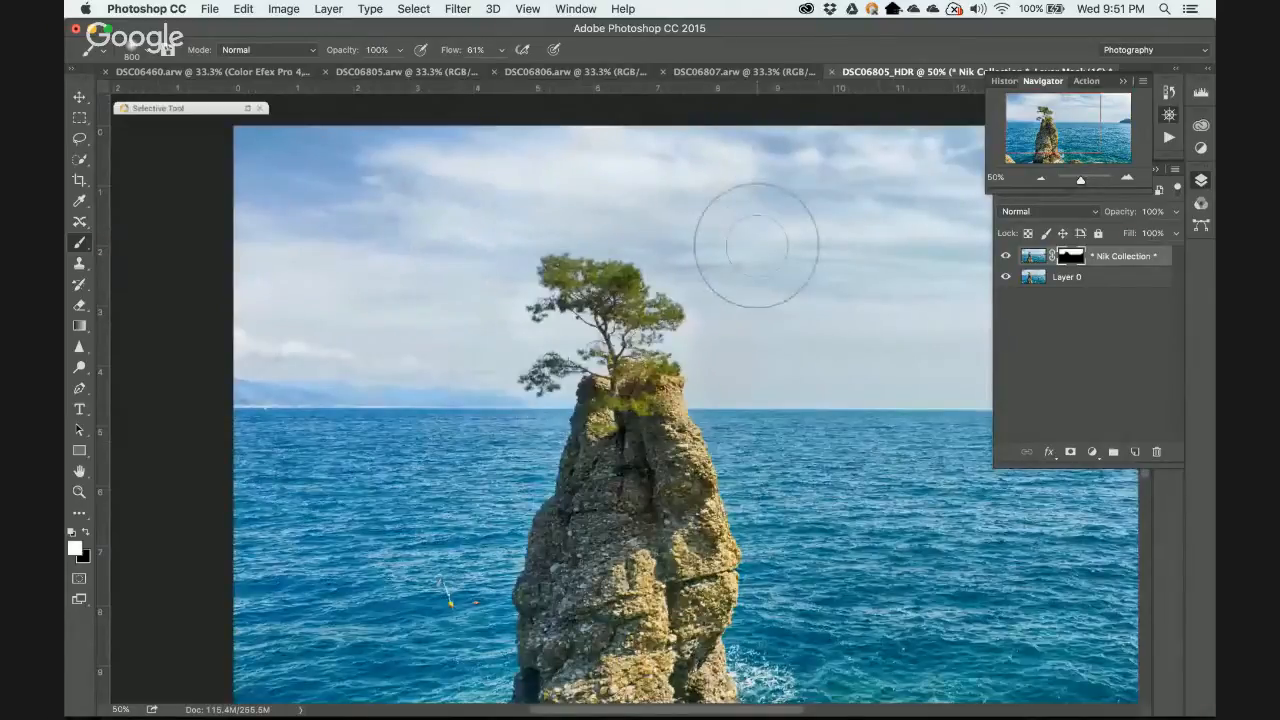
scroll(756, 245, right, 2)
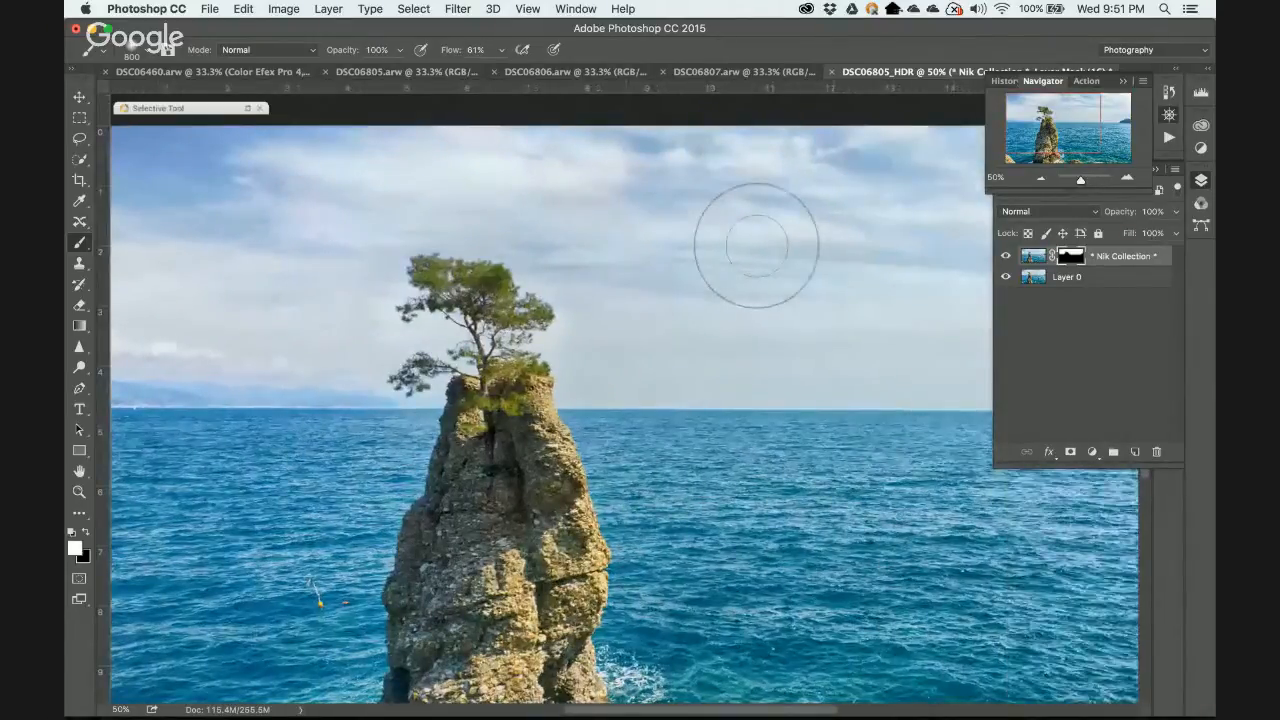
scroll(756, 245, right, 4)
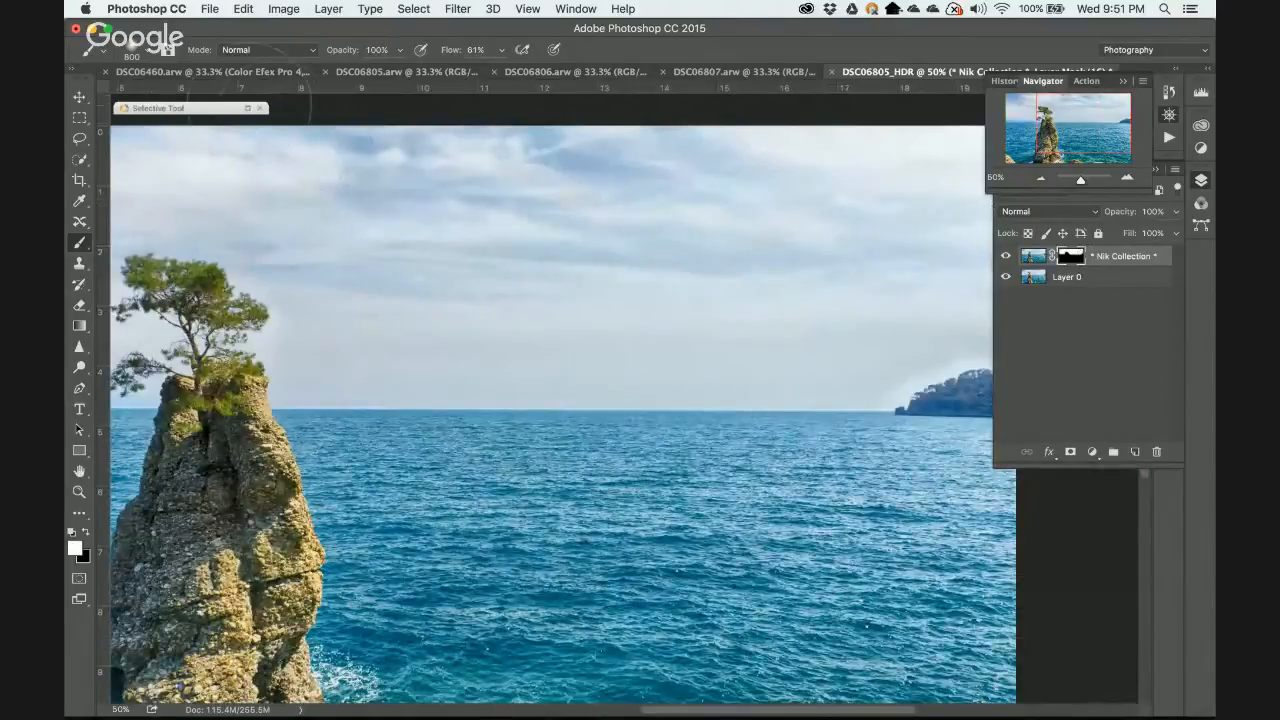
Apply the painted sky noise reduction and toggle the Dfine 2 layer's visibility to compare before and after.
click(246, 108)
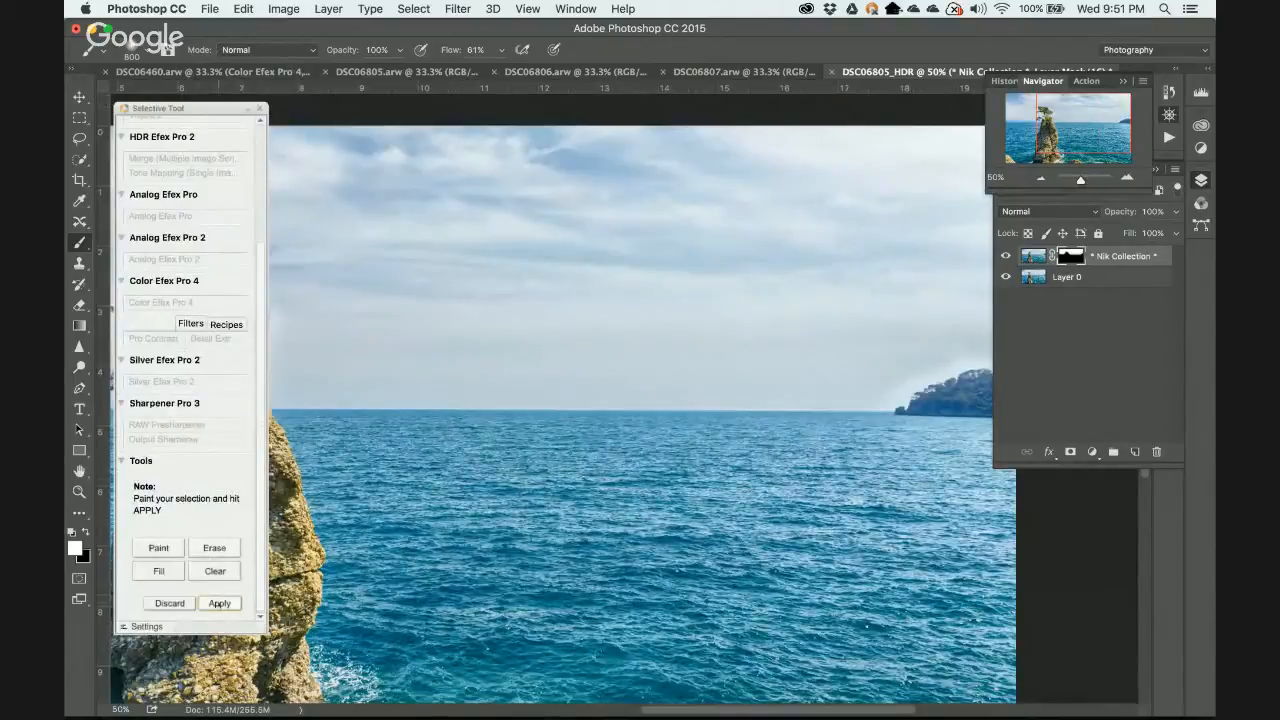
click(218, 604)
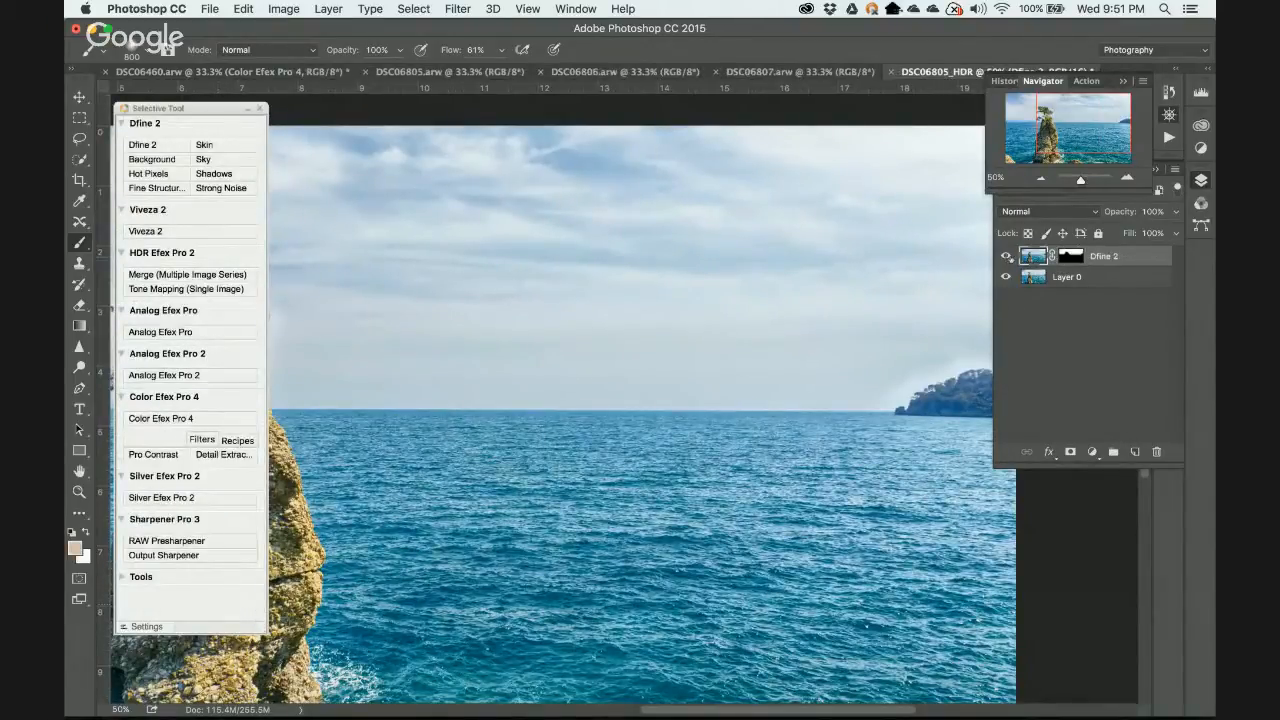
click(1007, 256)
click(1007, 256)
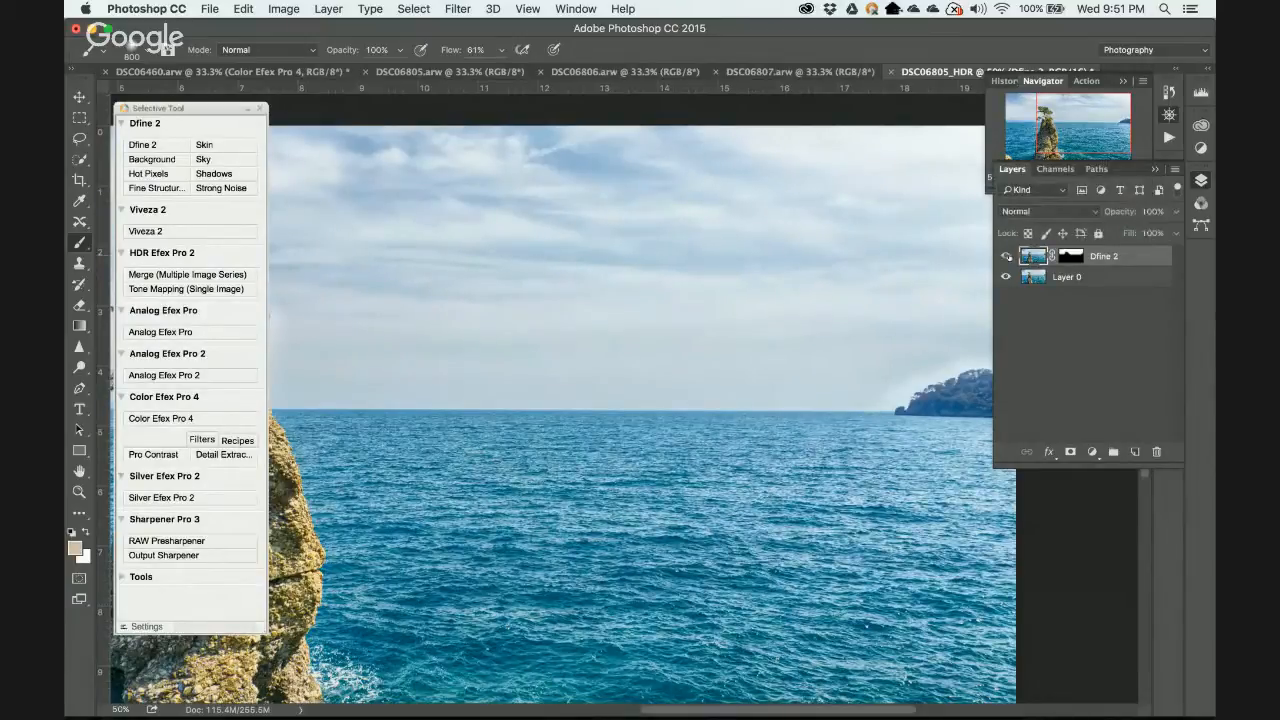
Toggle the Dfine 2 layer's visibility to compare, then try its opacity at 57% and restore it to 100%.
click(1007, 256)
click(1007, 256)
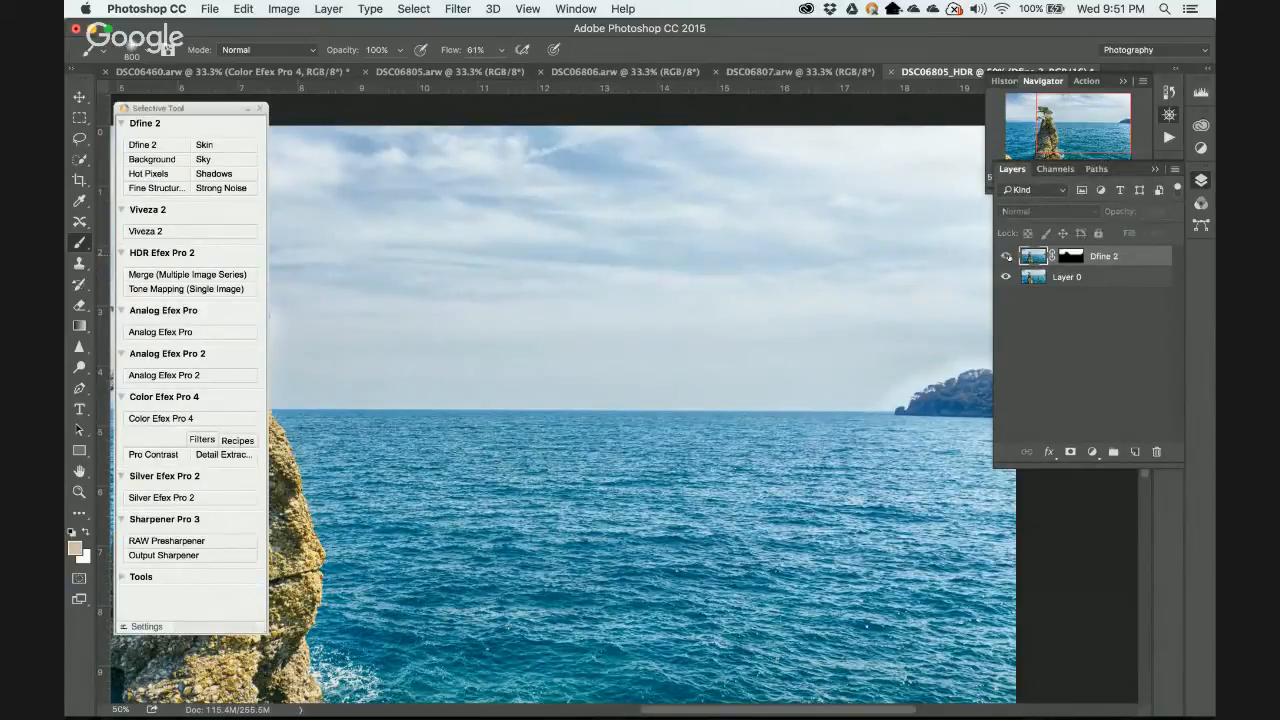
click(1176, 212)
drag(1173, 232, 1133, 232)
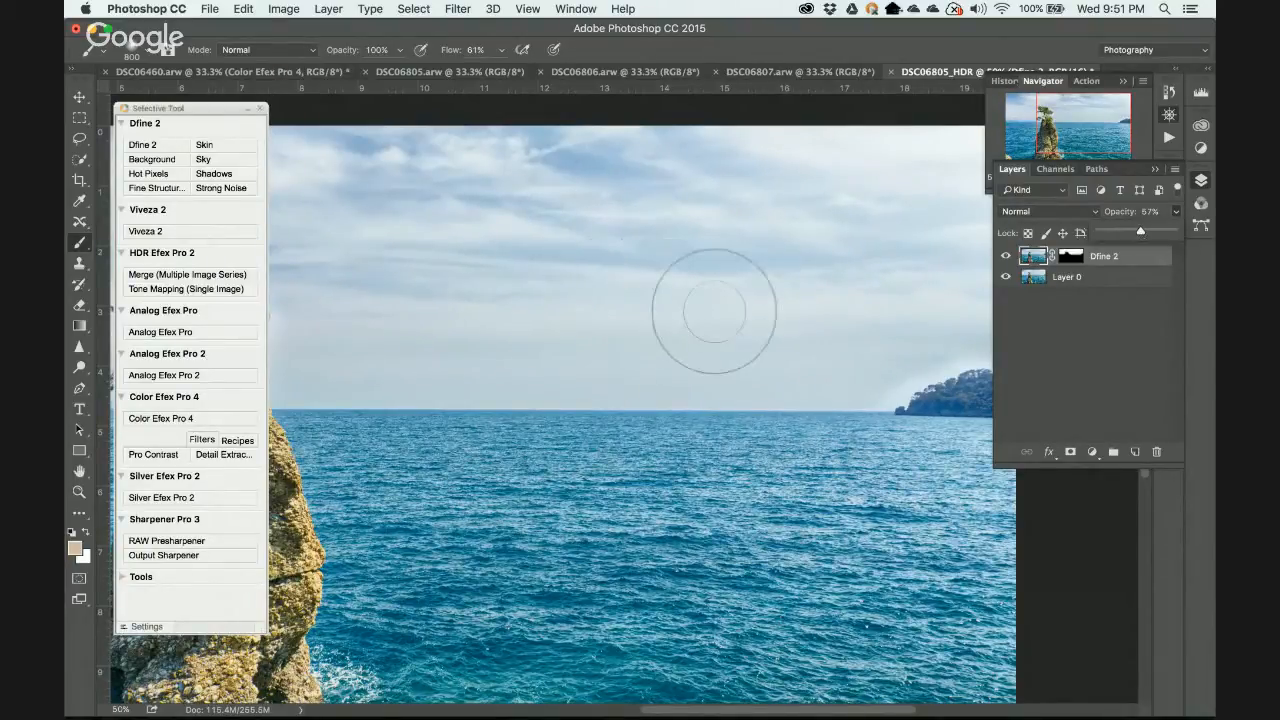
drag(1153, 230, 1183, 230)
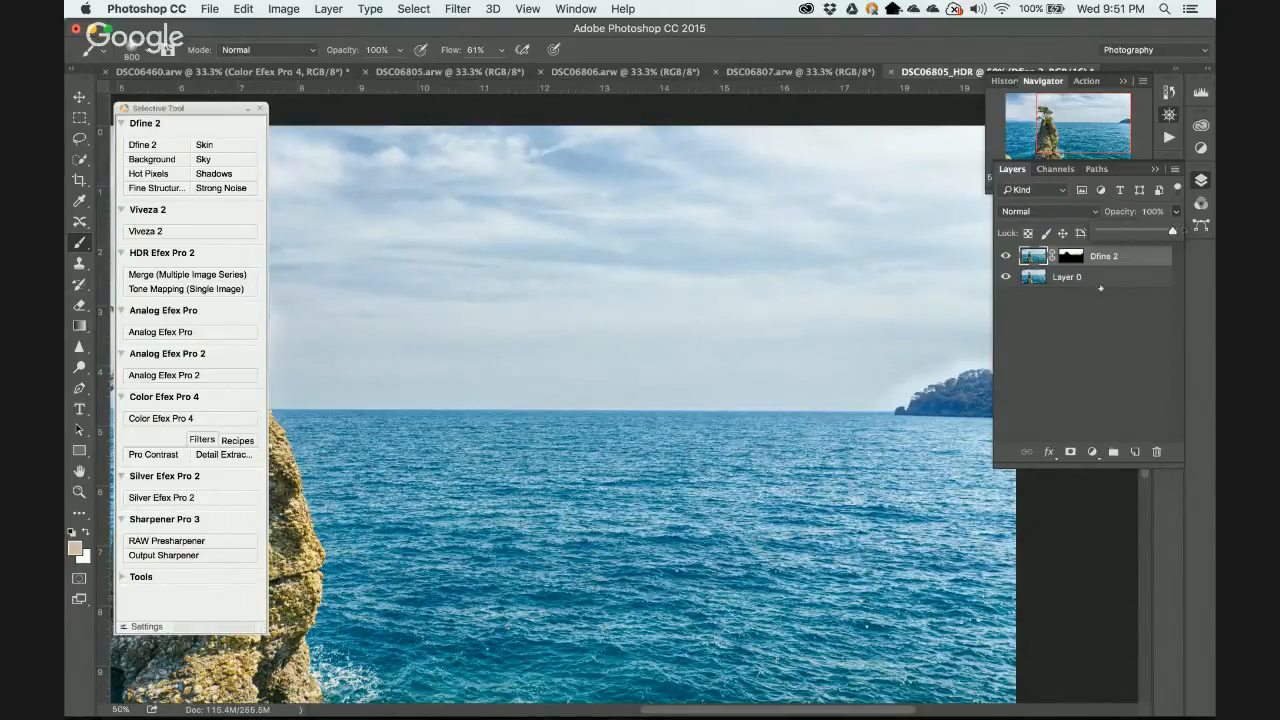
click(1117, 256)
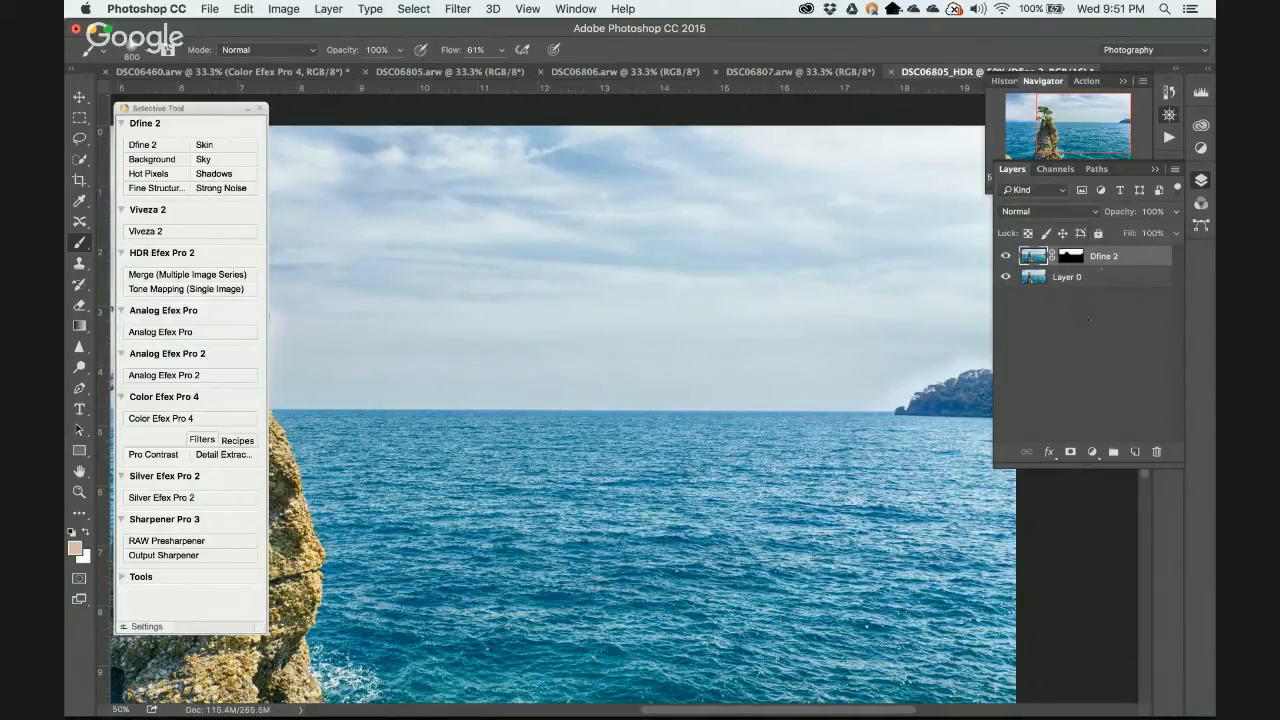
Stamp all visible layers into a new top layer and open it in Analog Efex Pro 2.
key(alt+shift+super+e)
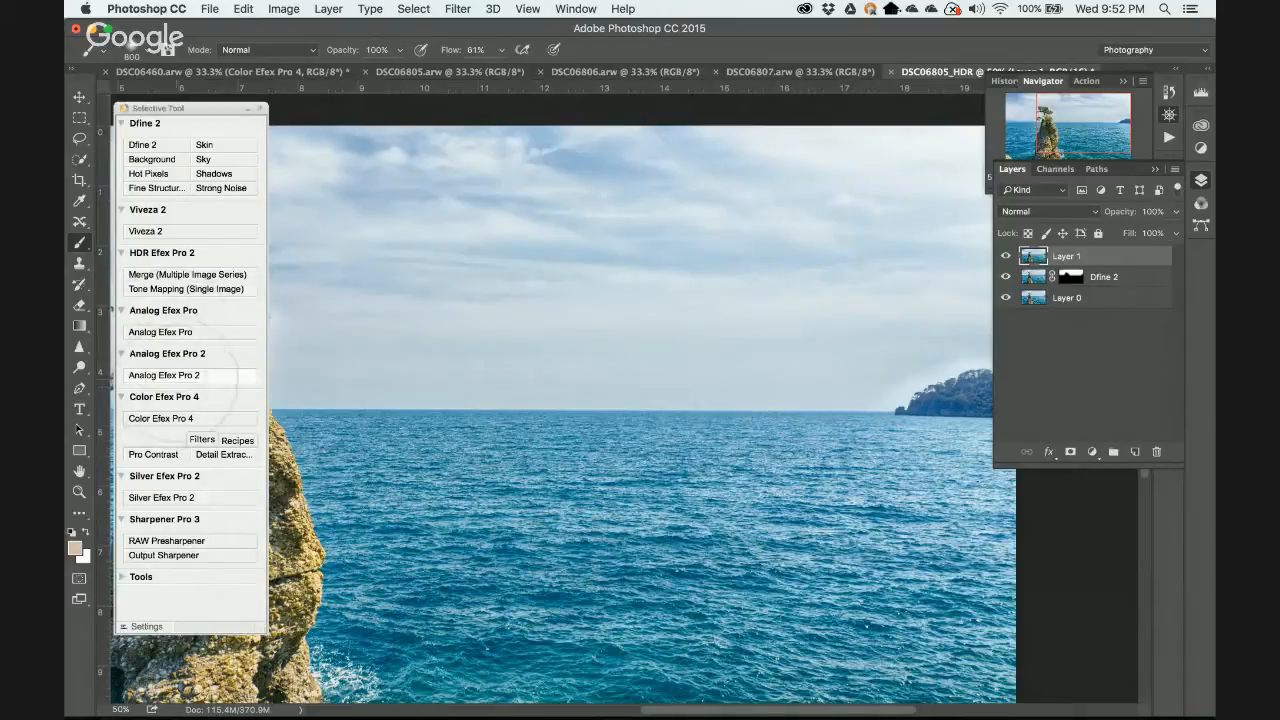
click(176, 378)
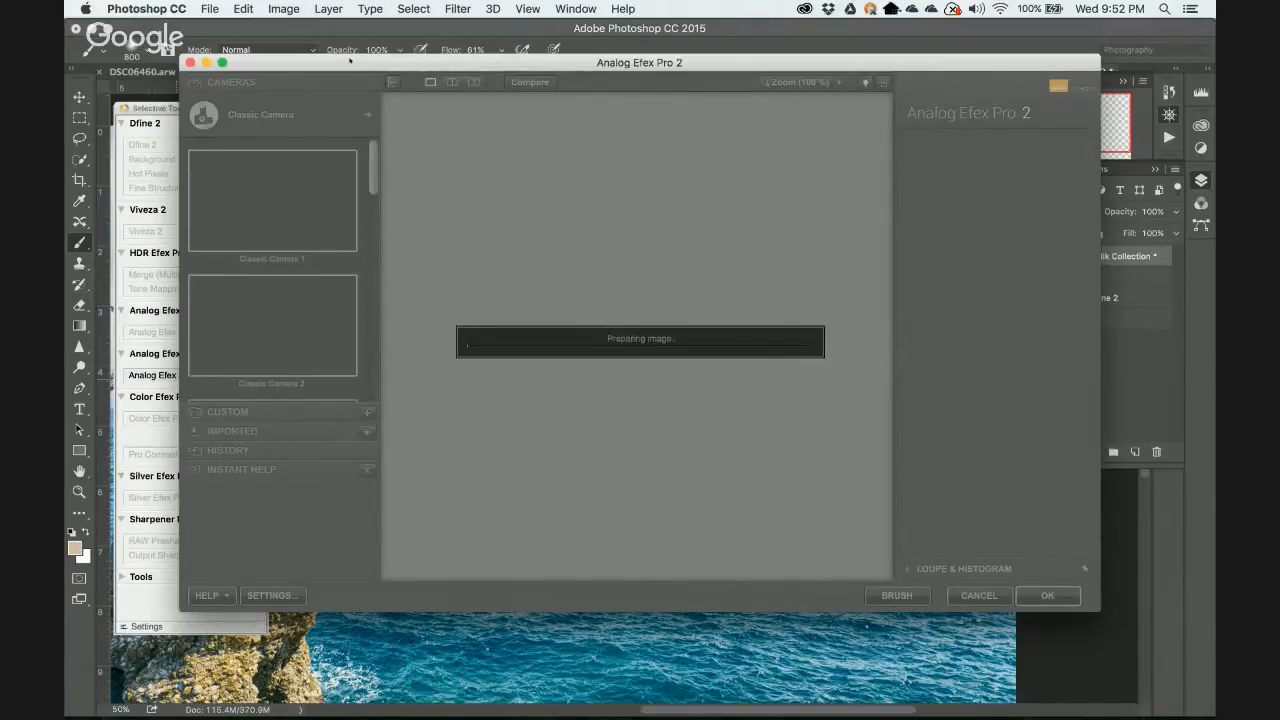
drag(349, 60, 349, 46)
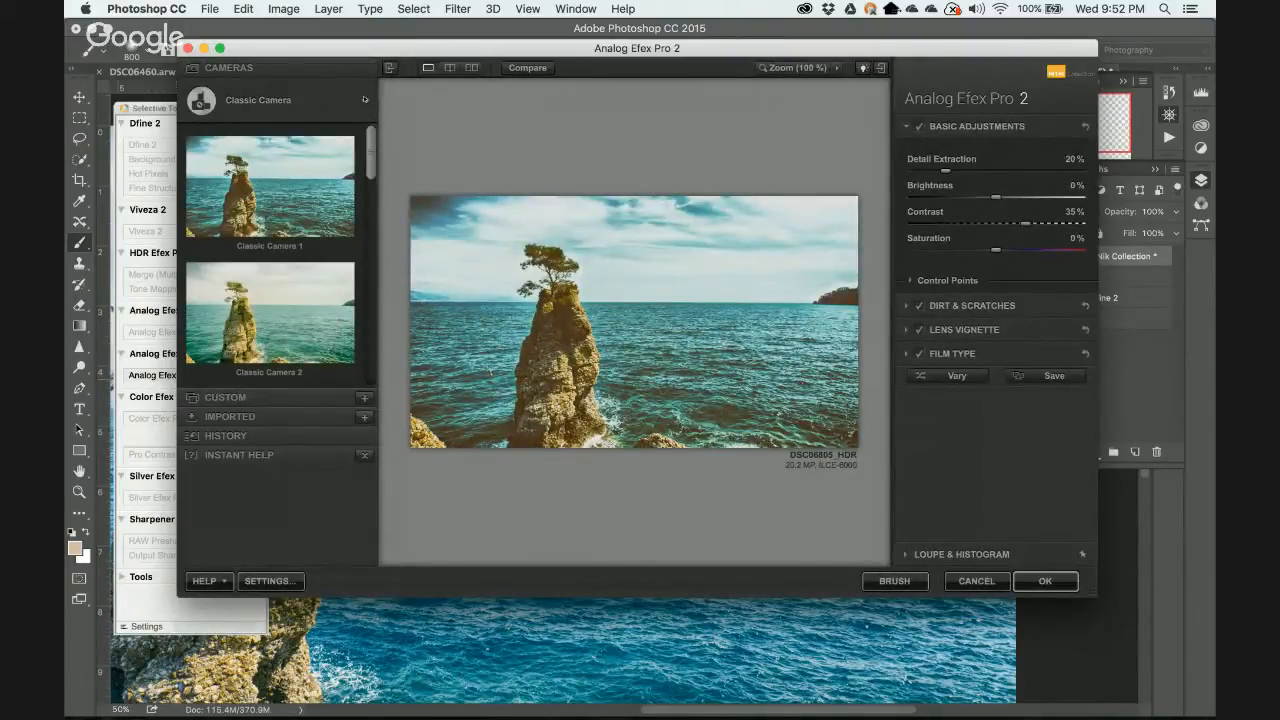
Look through the available camera tool combinations and switch from Classic Camera to Double Exposure.
click(259, 101)
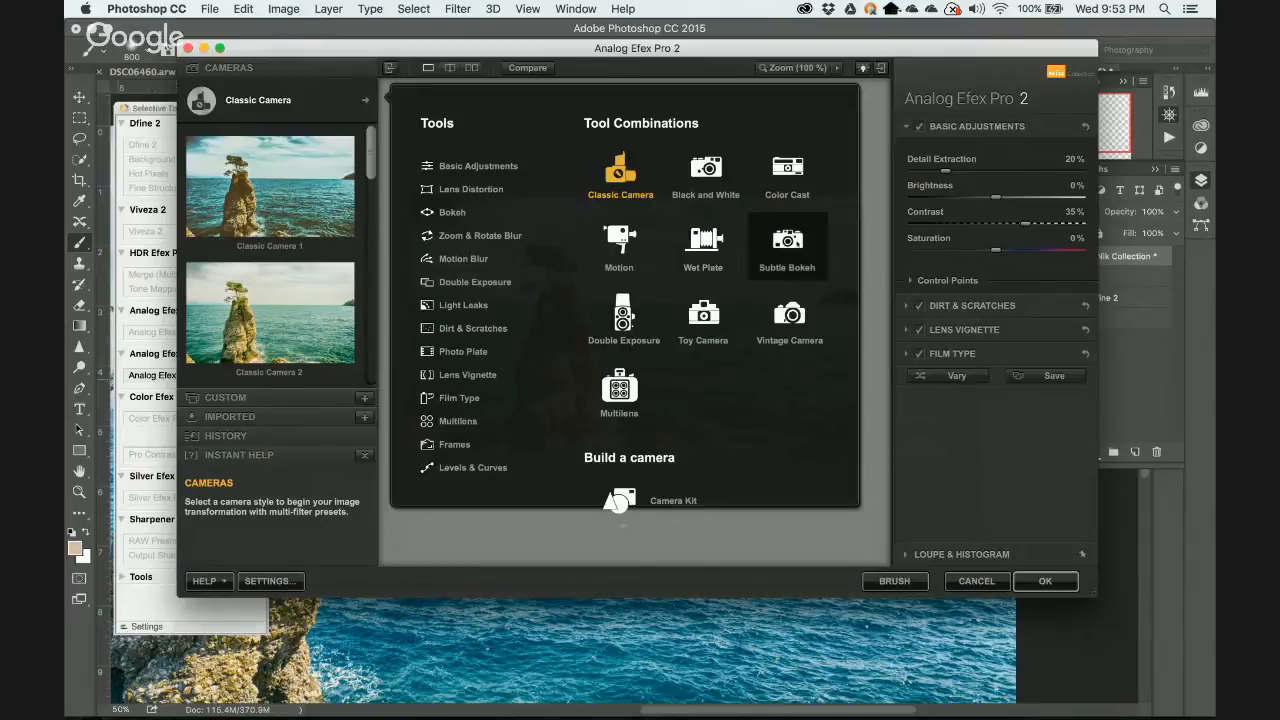
scroll(757, 393, down, 2)
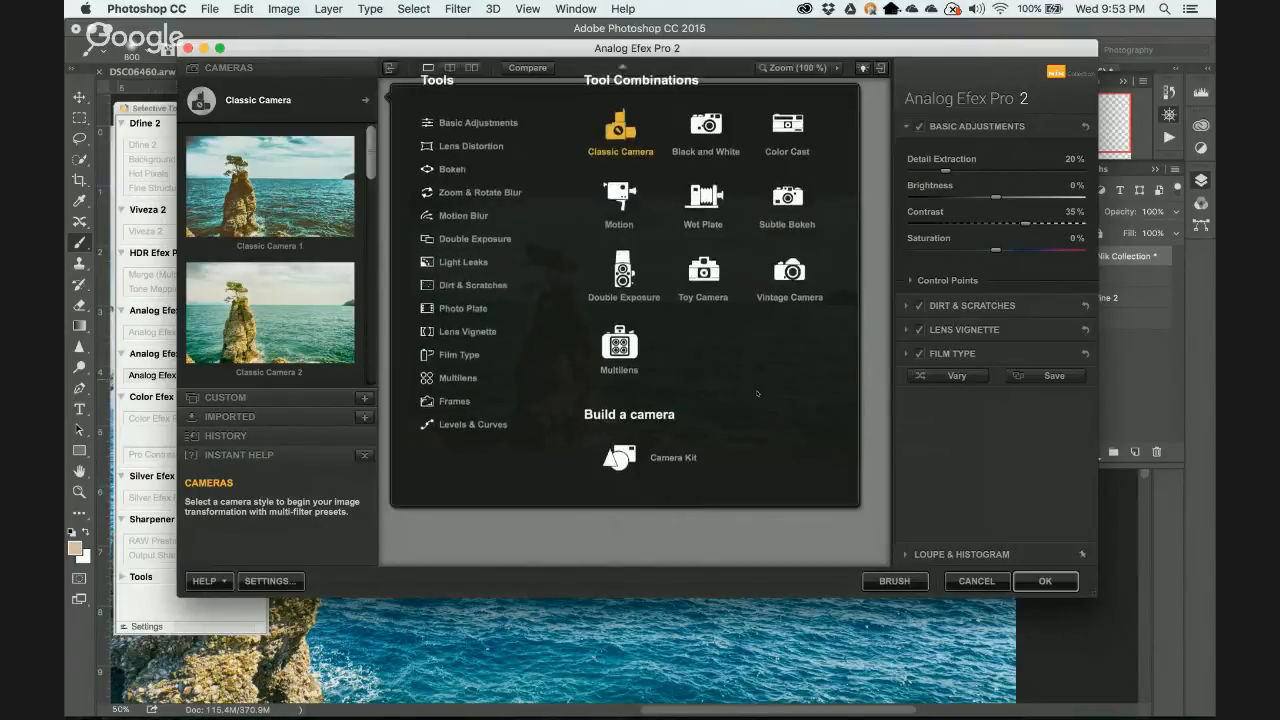
scroll(757, 393, up, 1)
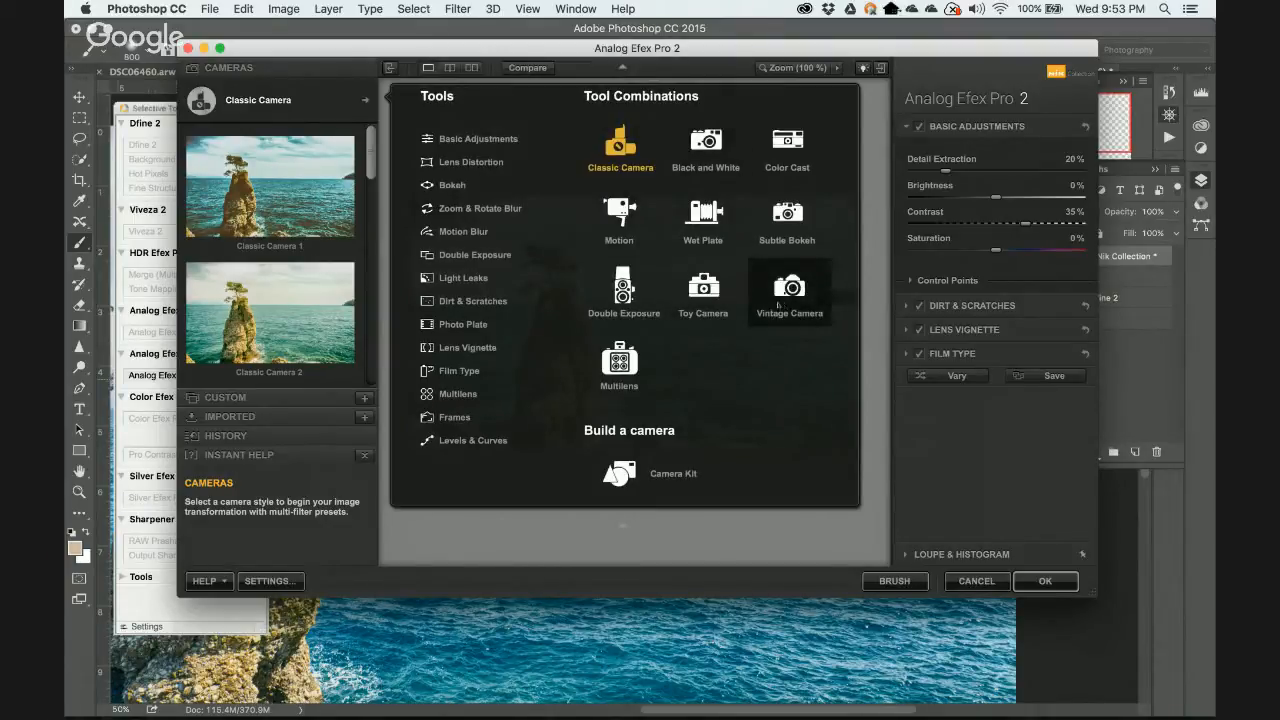
click(624, 290)
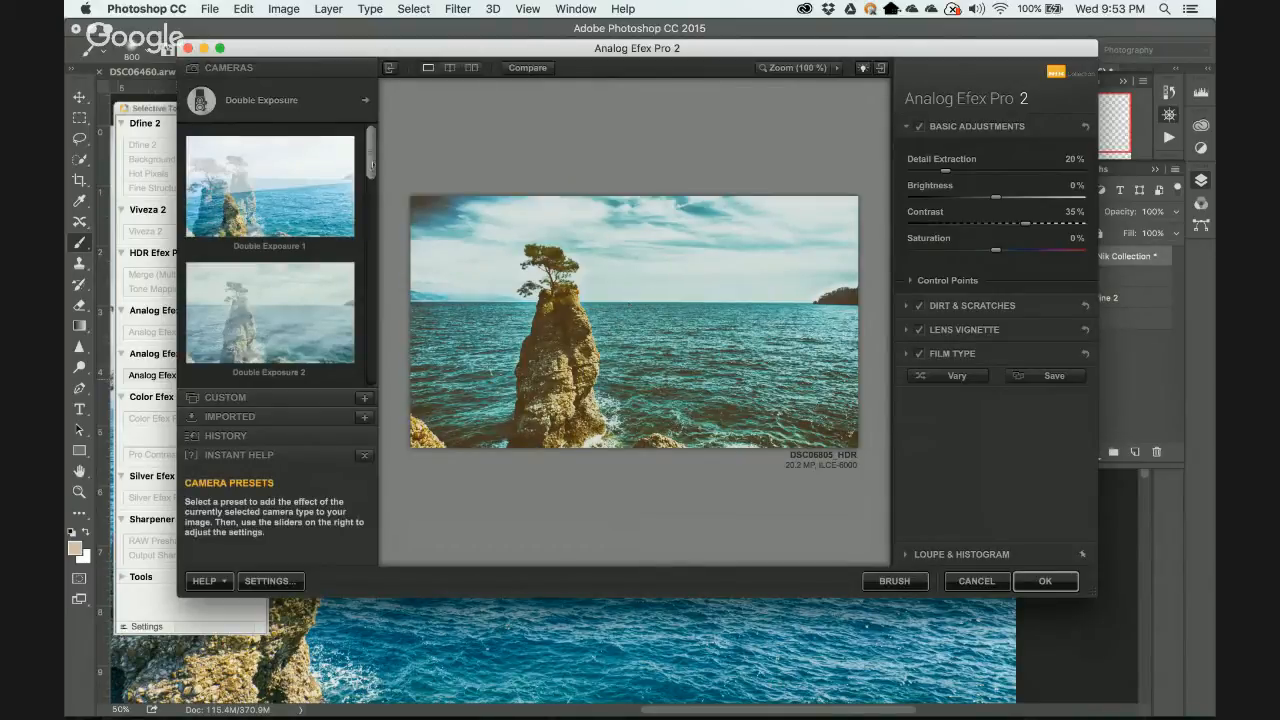
Try a random "I'm feeling lucky" look from the Double Exposure presets, then apply the Double Exposure 9 preset instead.
scroll(372, 165, down, 3)
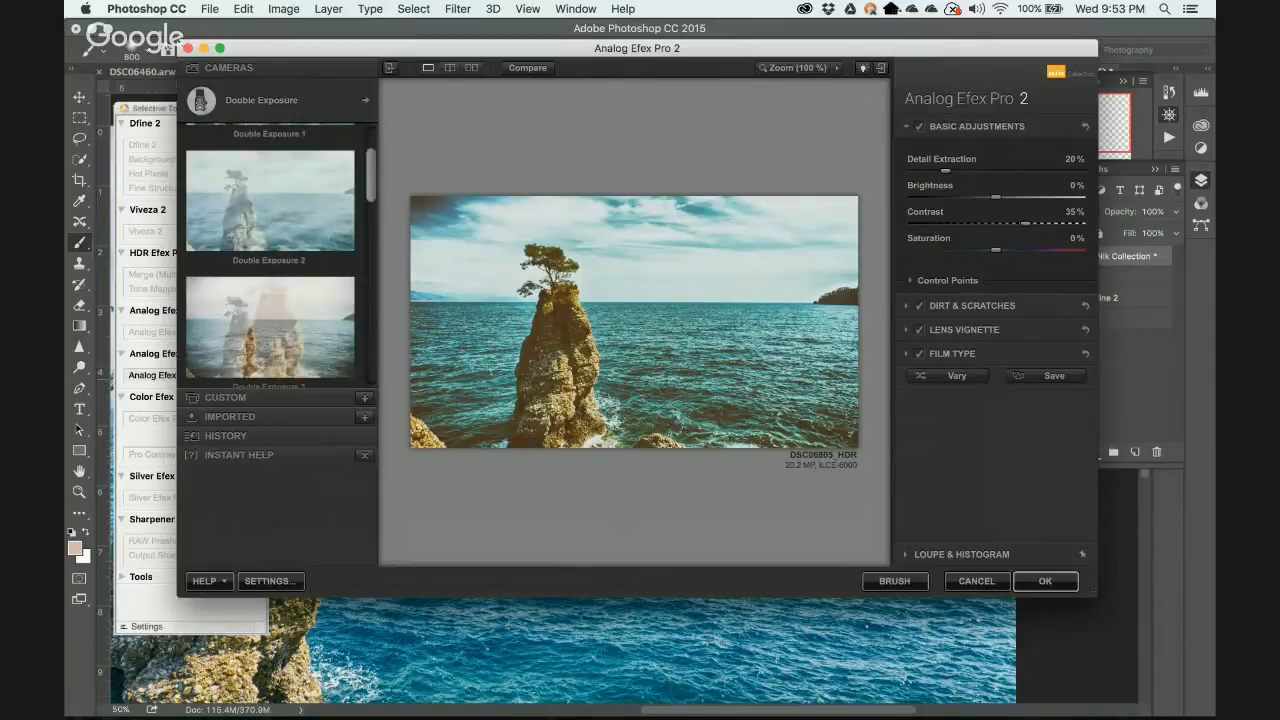
drag(178, 41, 94, 20)
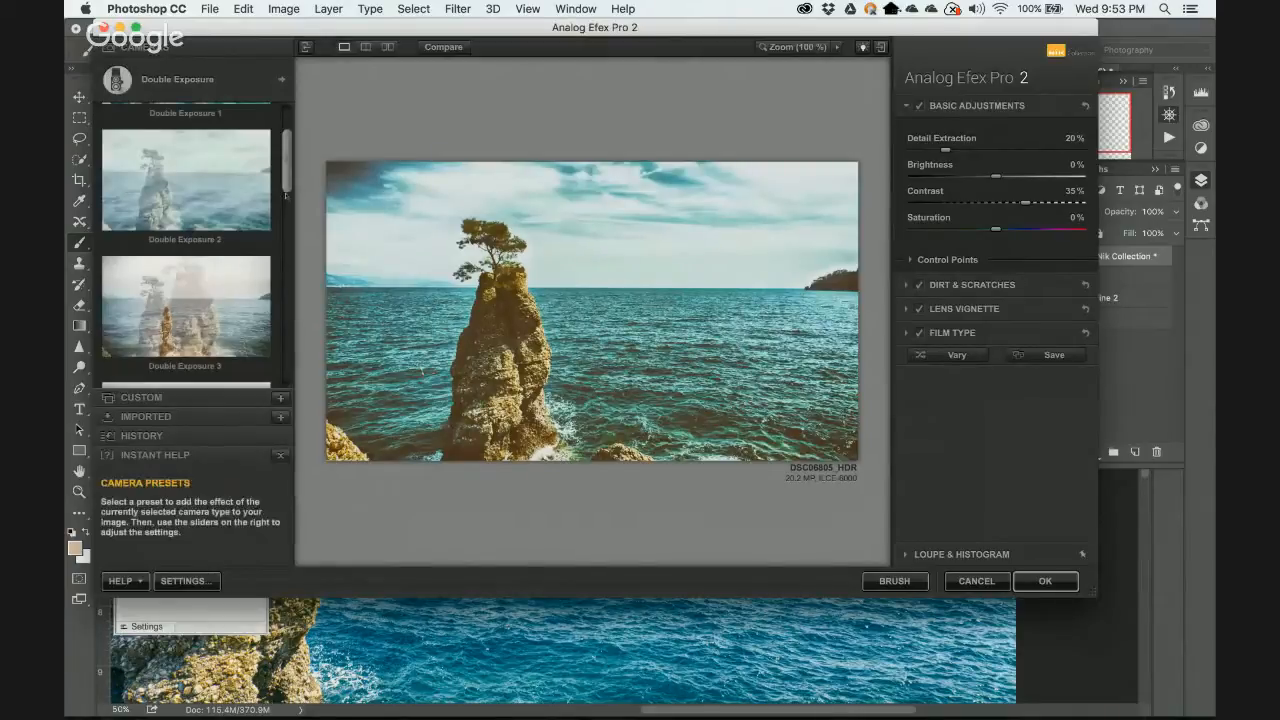
scroll(290, 204, down, 3)
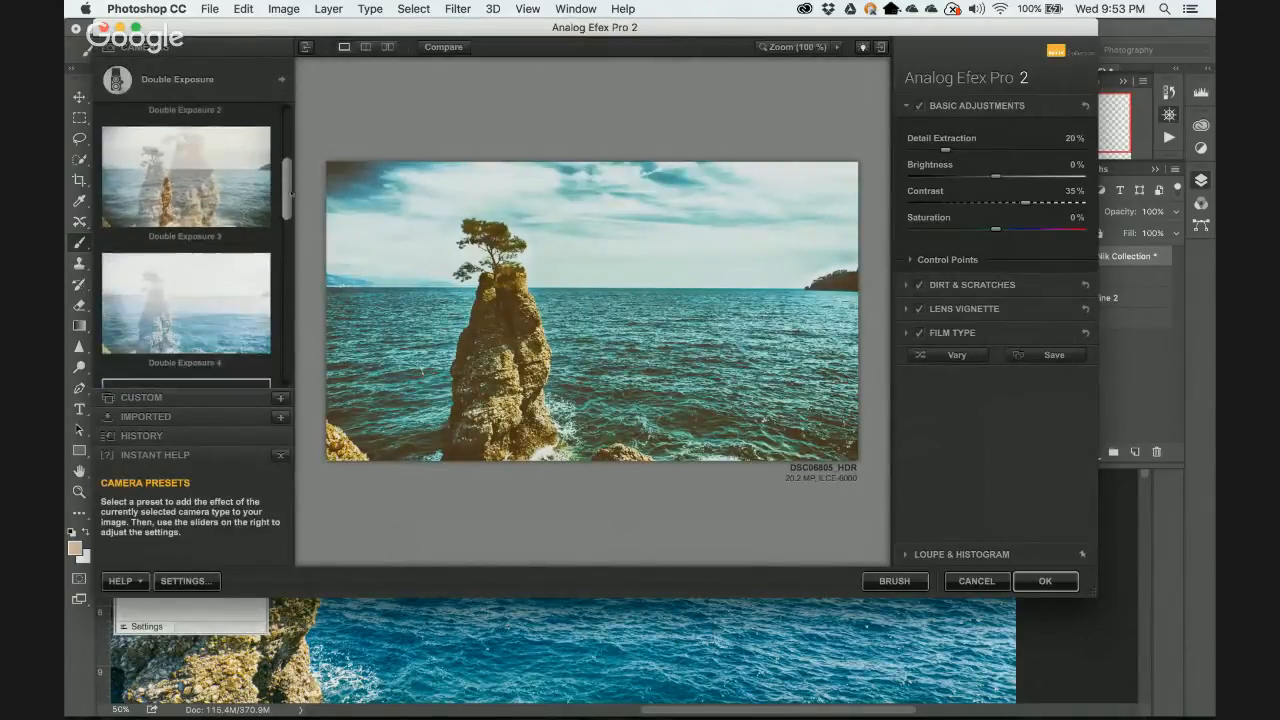
scroll(295, 204, down, 2)
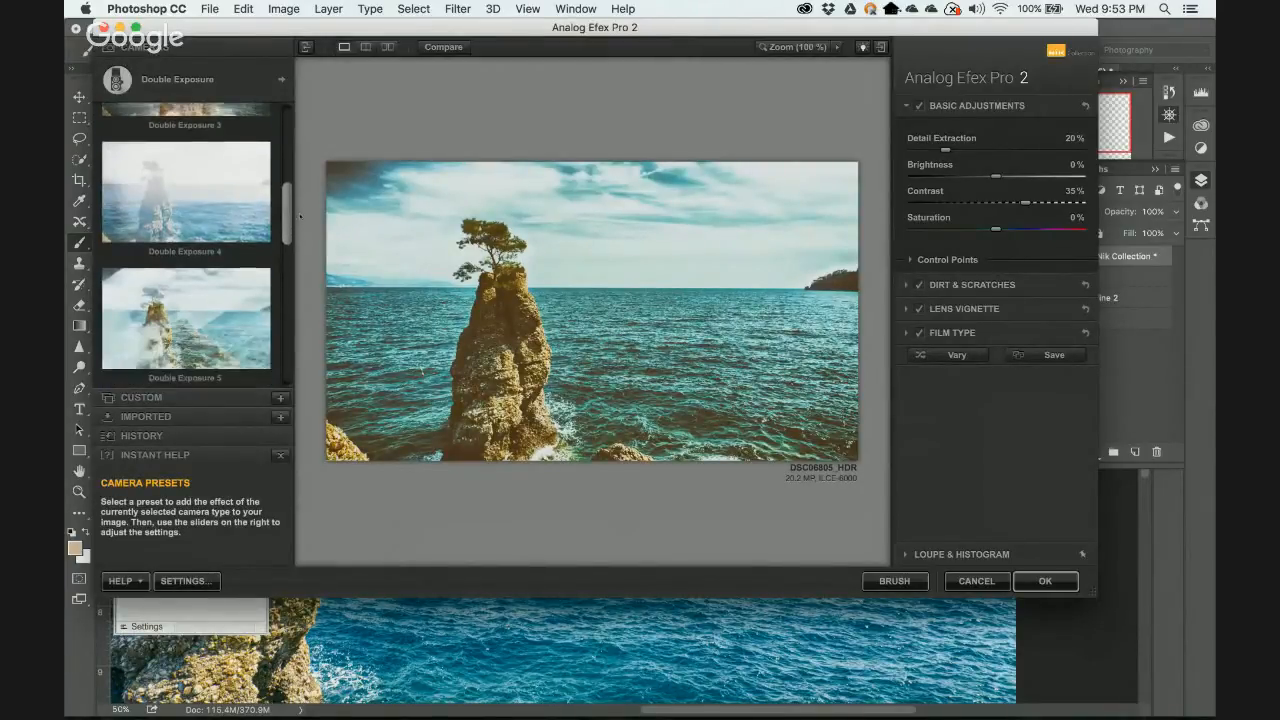
scroll(302, 231, down, 4)
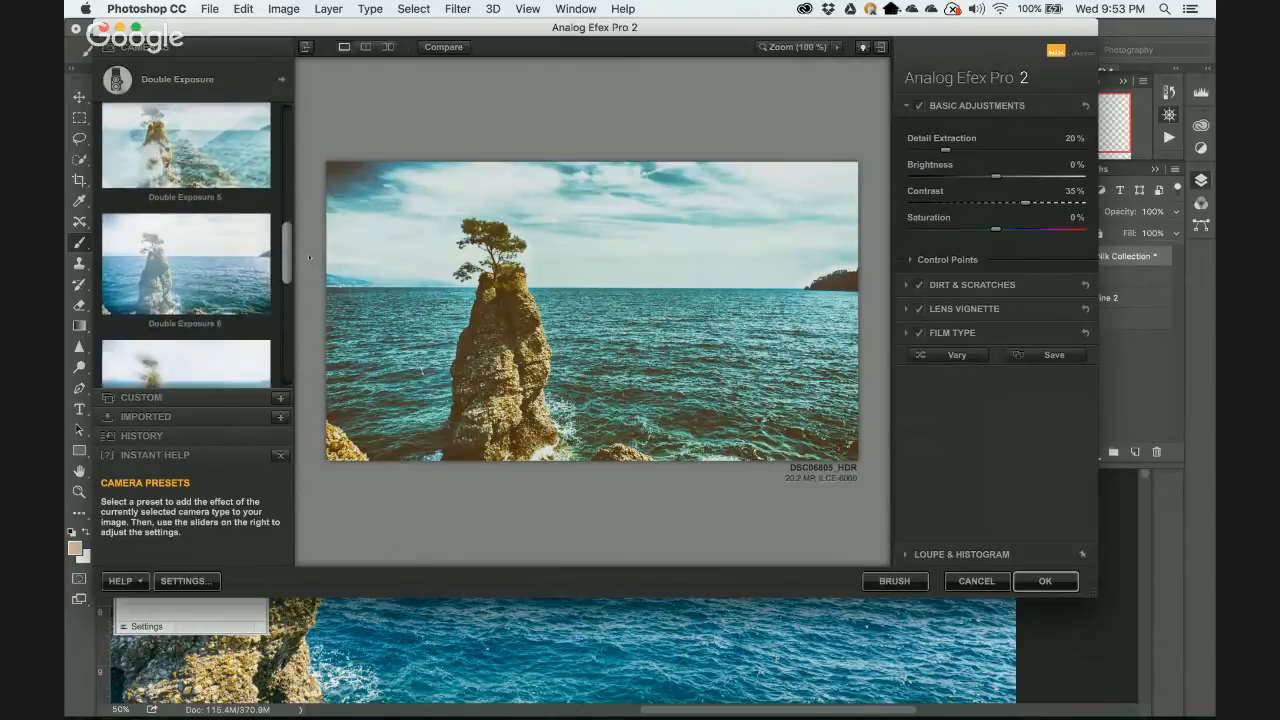
scroll(312, 284, down, 3)
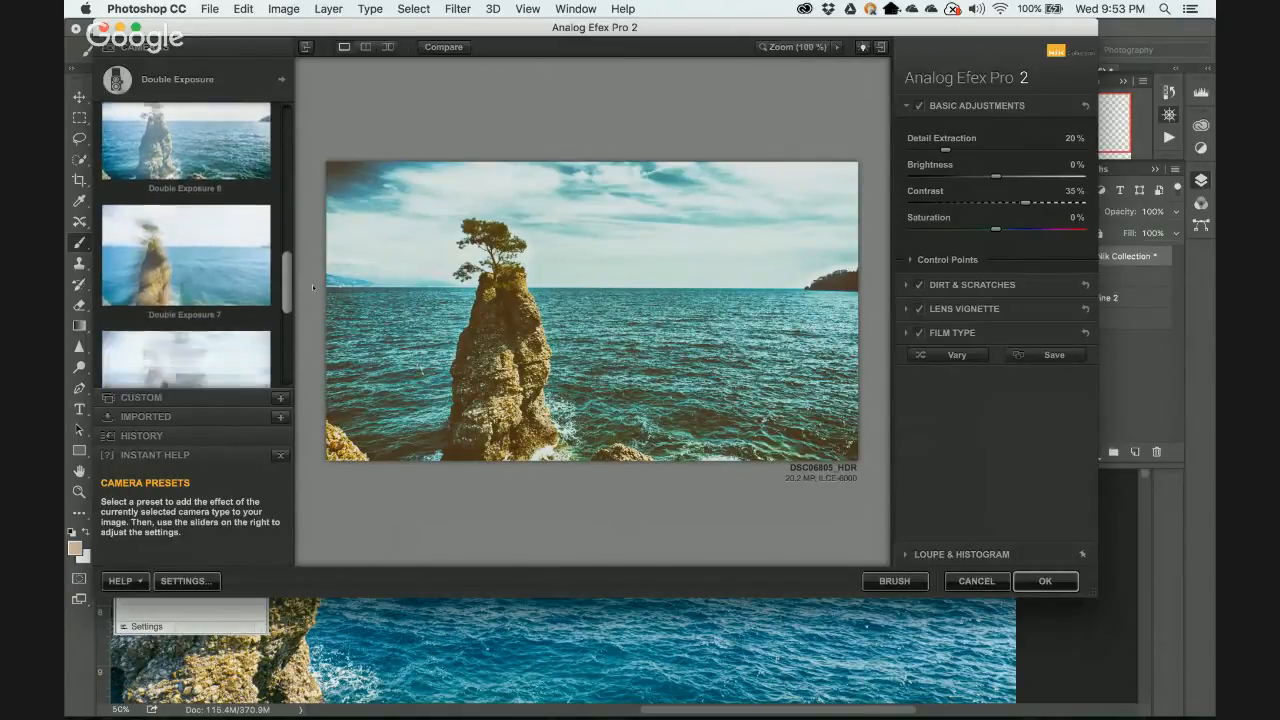
scroll(316, 307, down, 4)
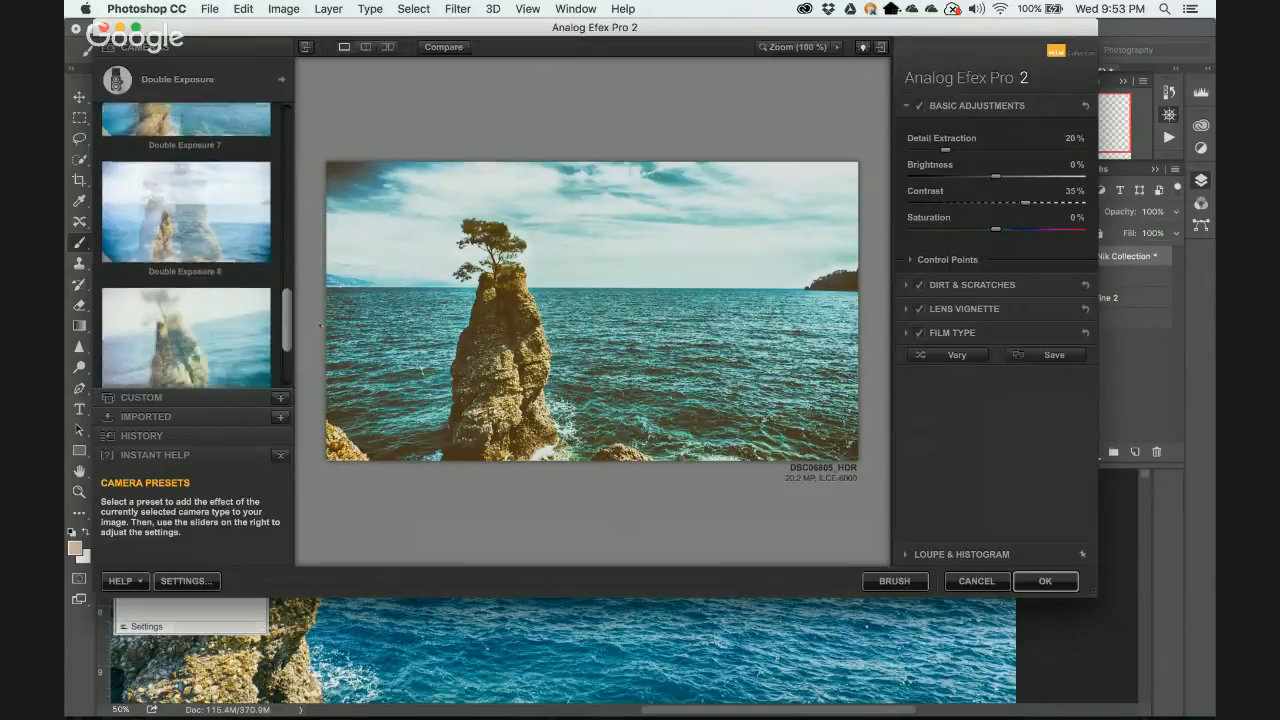
scroll(323, 351, down, 2)
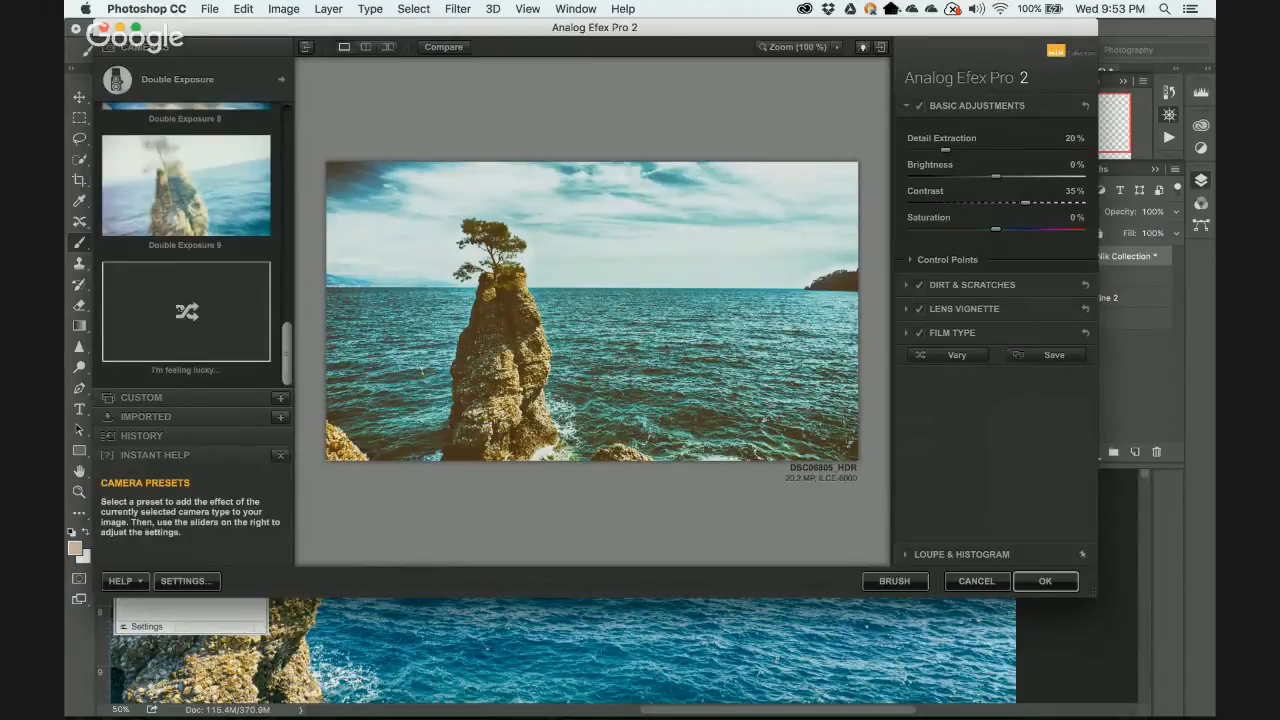
click(186, 311)
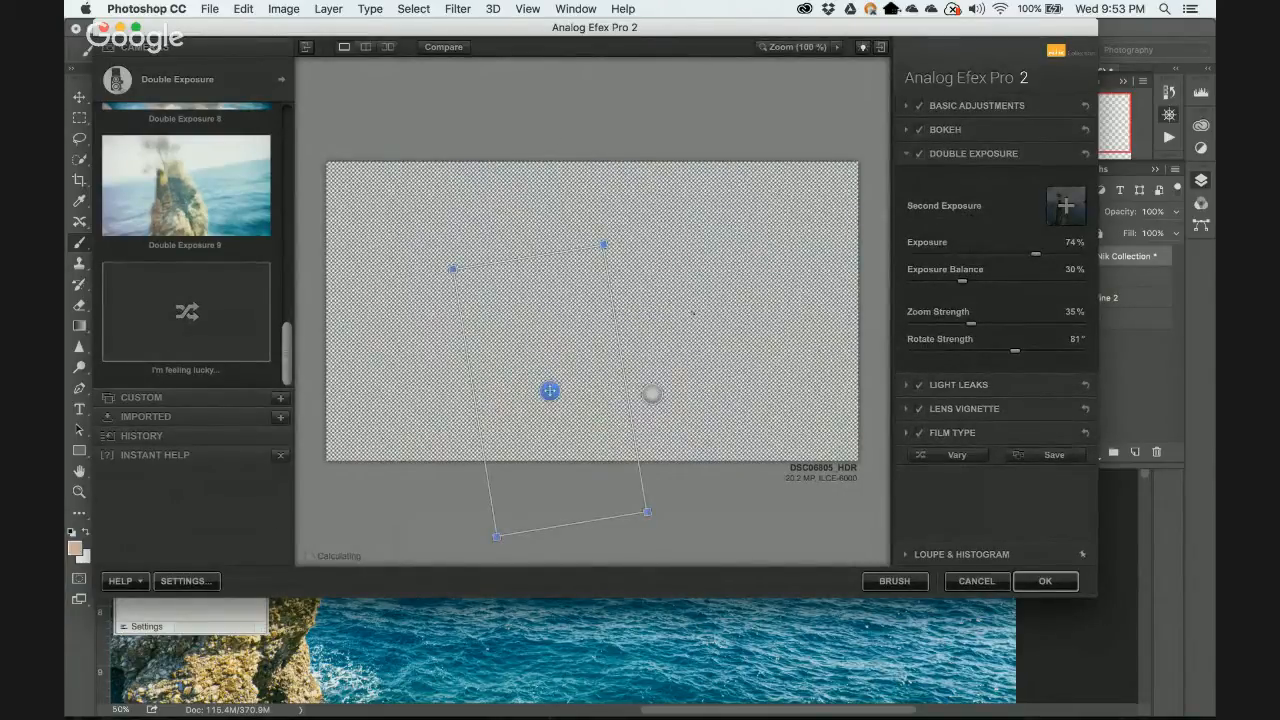
click(224, 187)
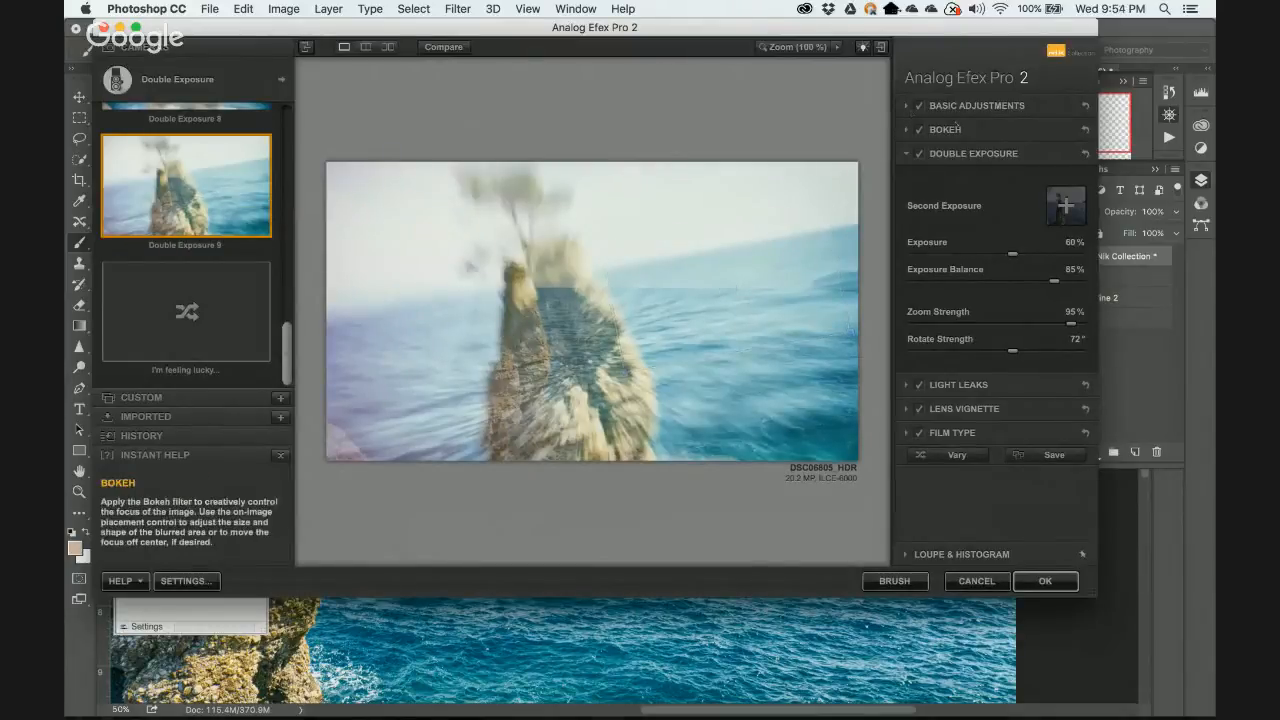
Set the Bokeh Blur Strength to 23% and enlarge the in-focus ellipse around the rock.
click(906, 130)
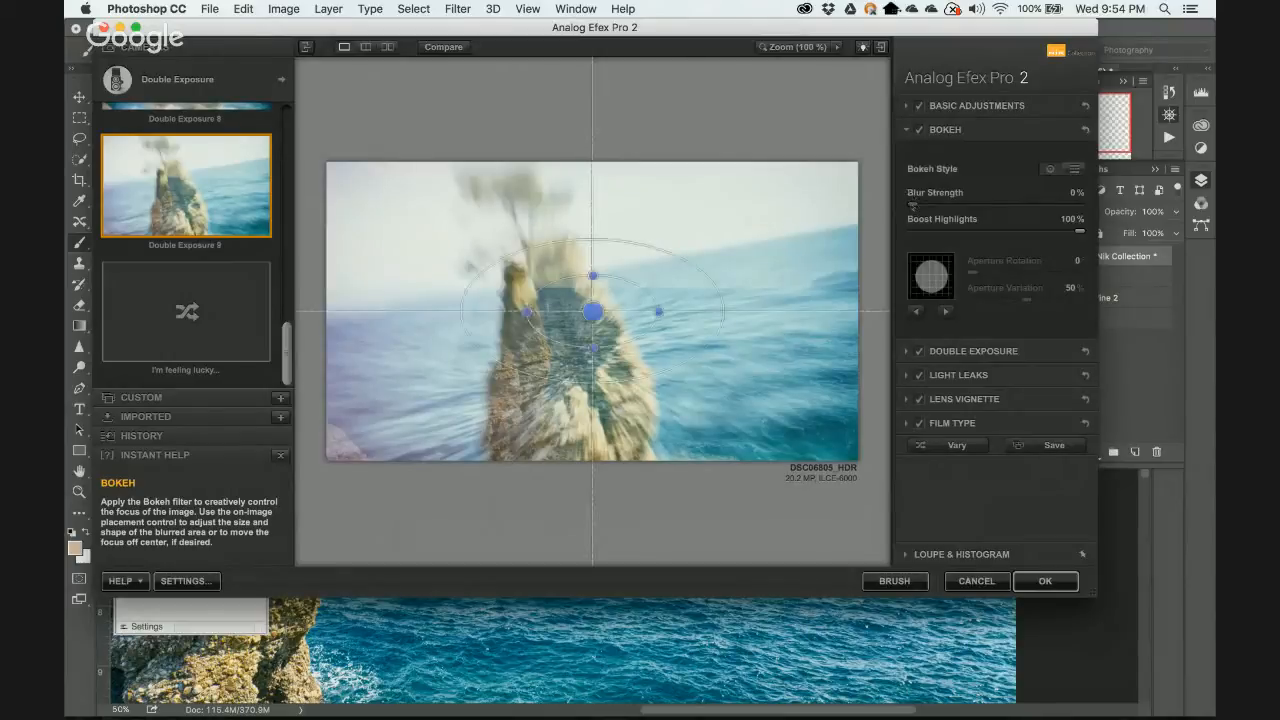
drag(912, 204, 948, 204)
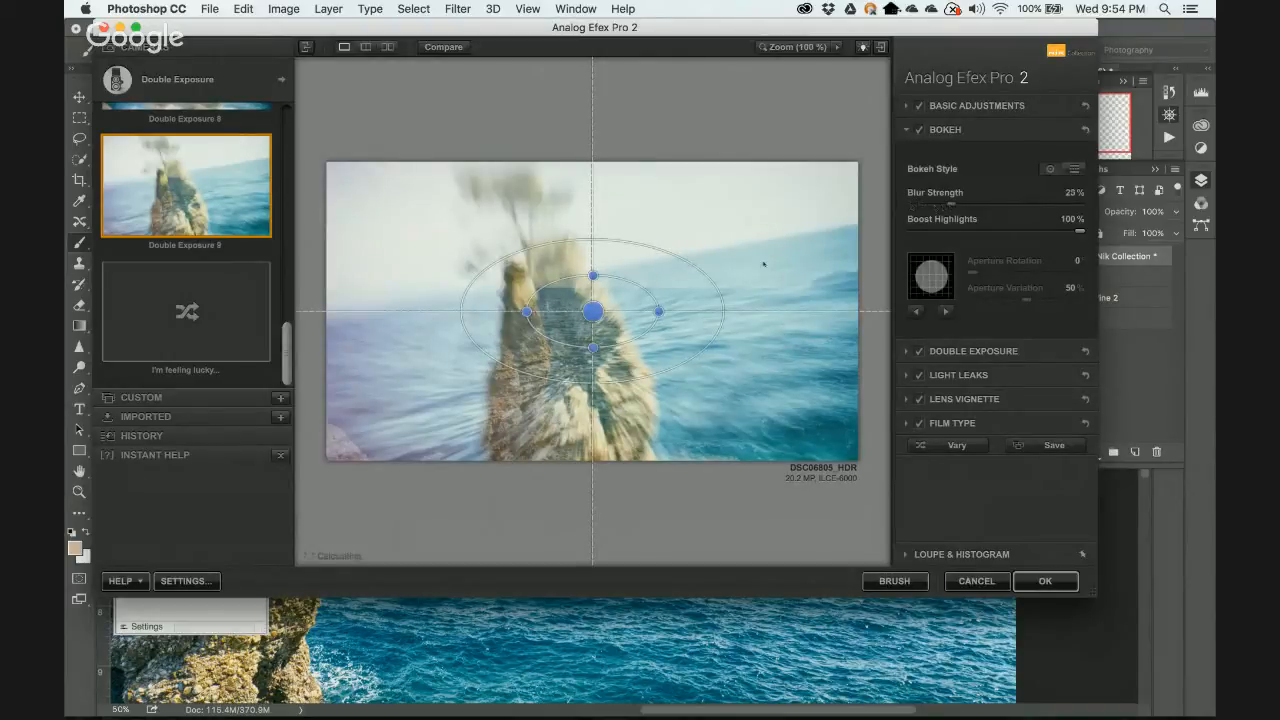
drag(593, 275, 593, 223)
drag(659, 312, 697, 312)
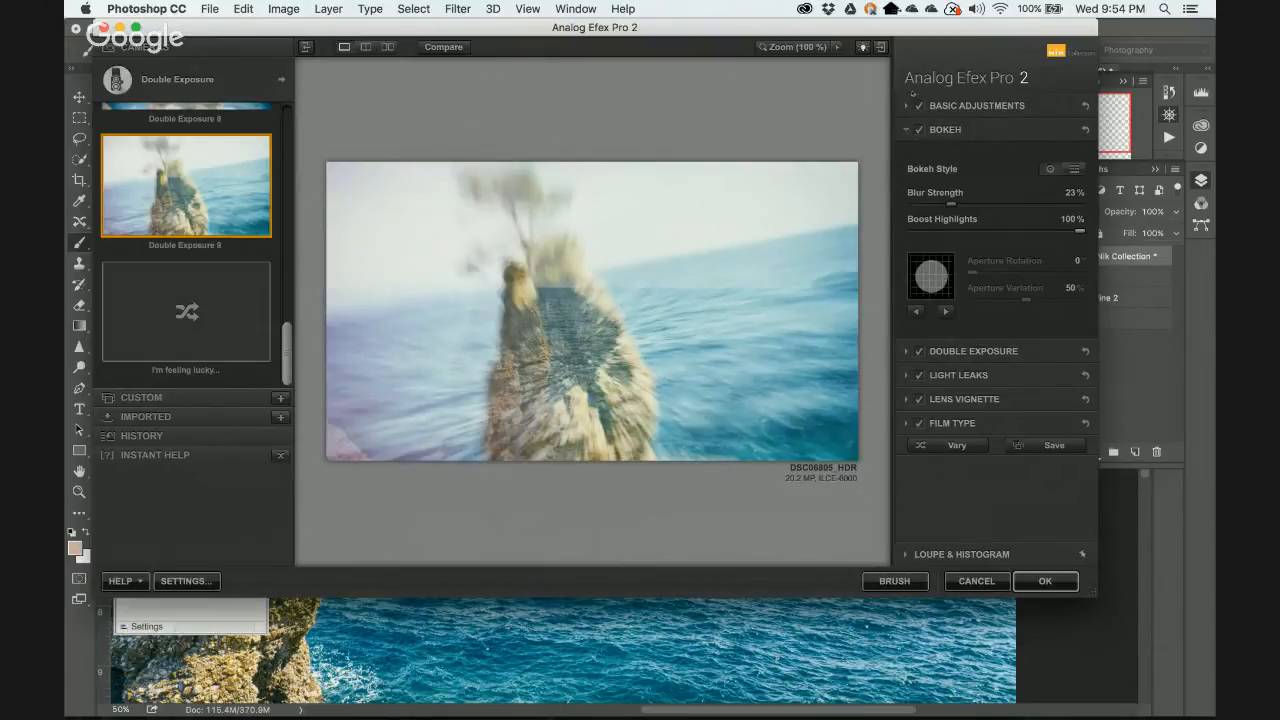
click(912, 86)
click(701, 321)
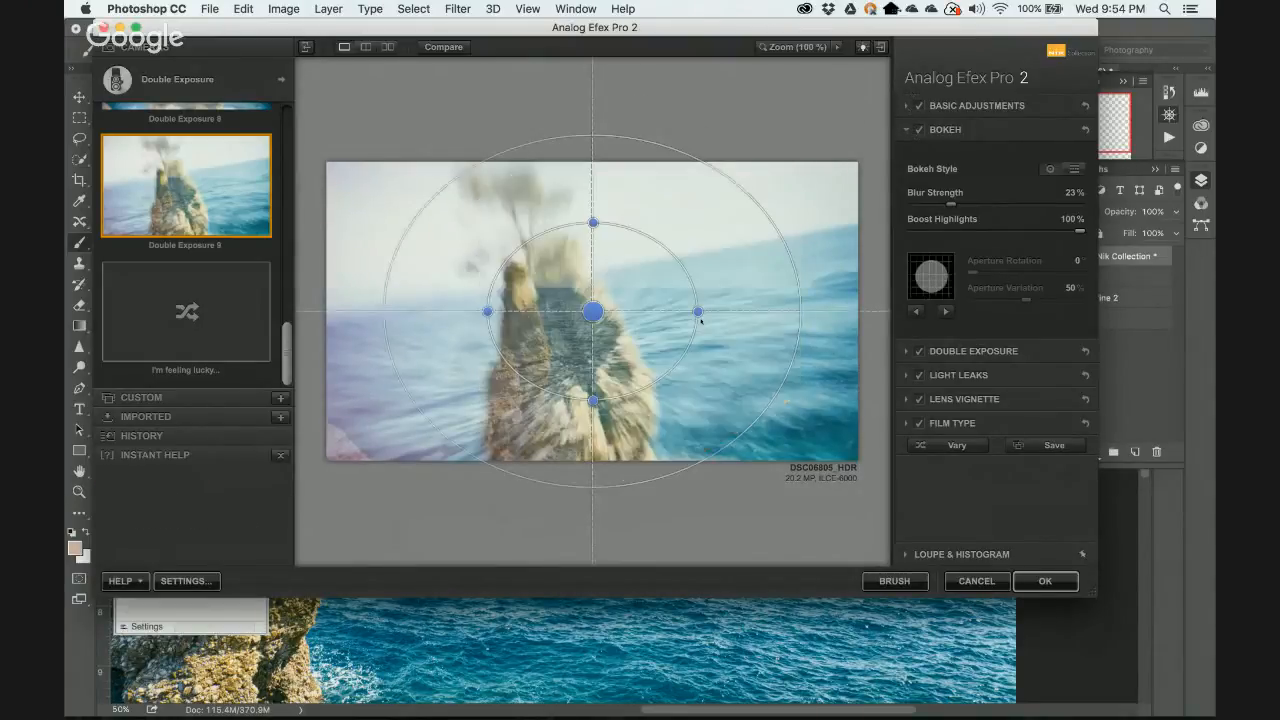
Set Detail Extraction to 29% in the Basic Adjustments and show the control point options briefly.
click(965, 105)
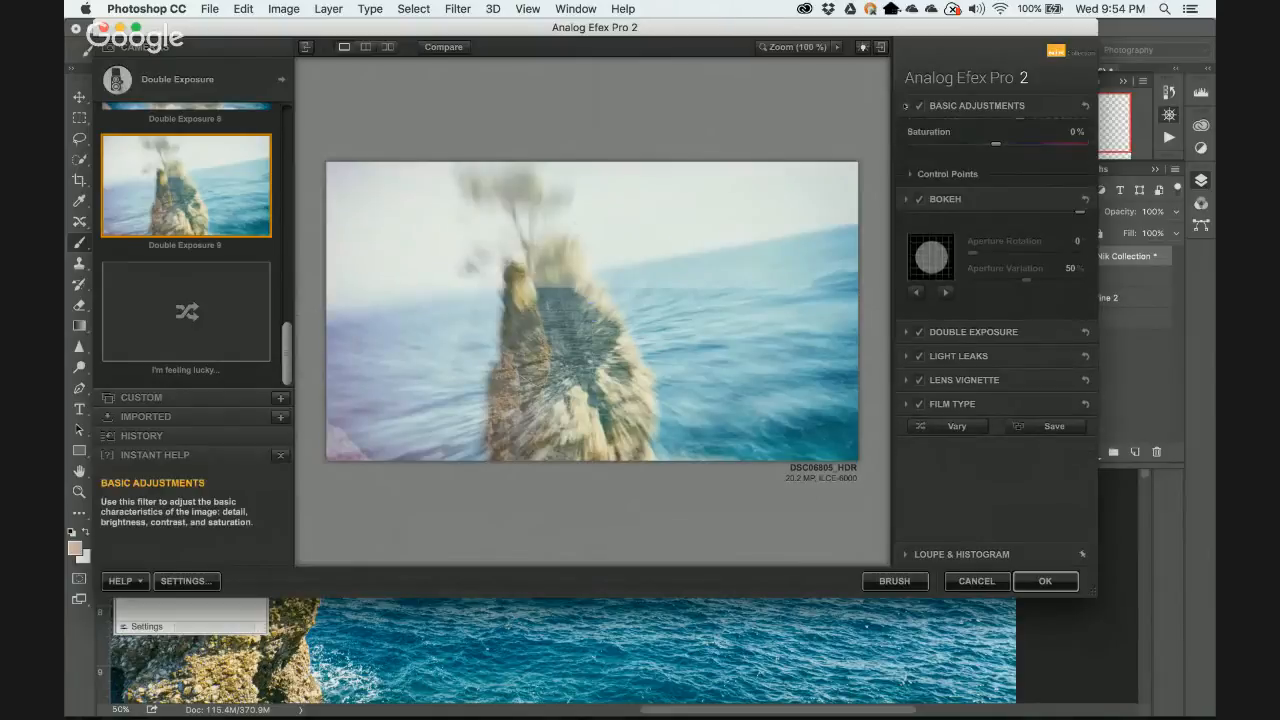
drag(920, 149, 963, 152)
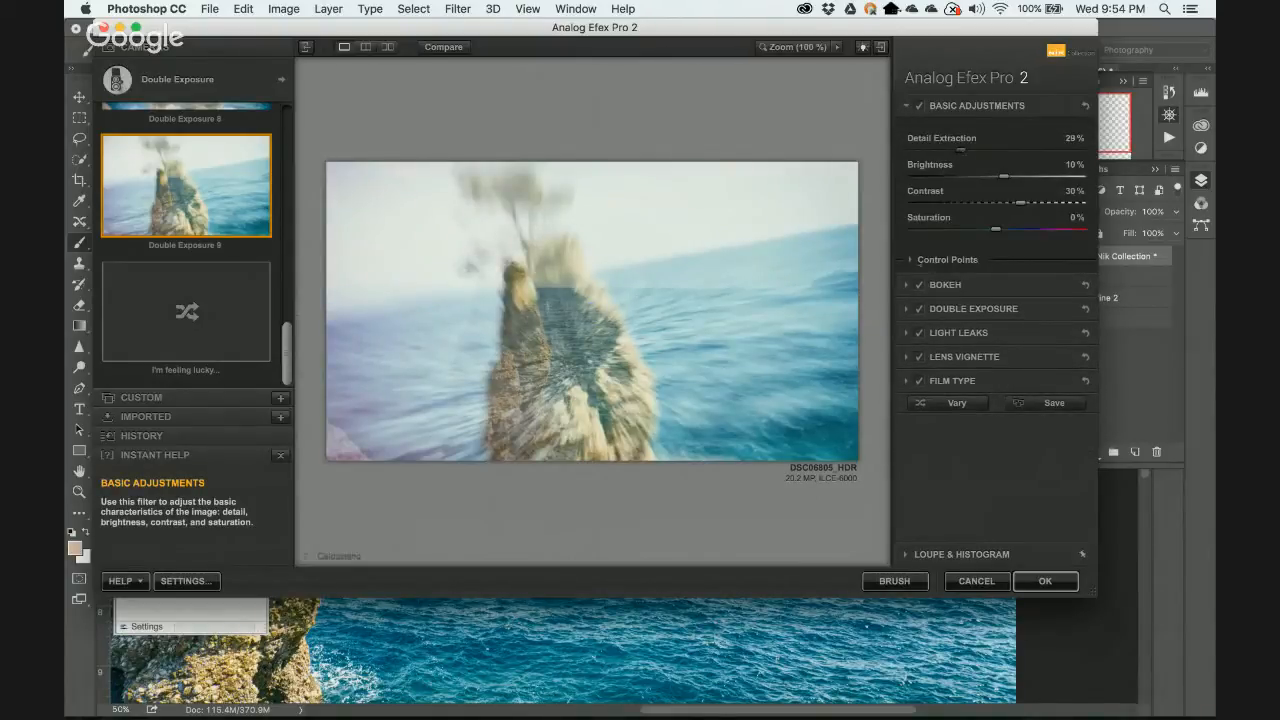
click(911, 260)
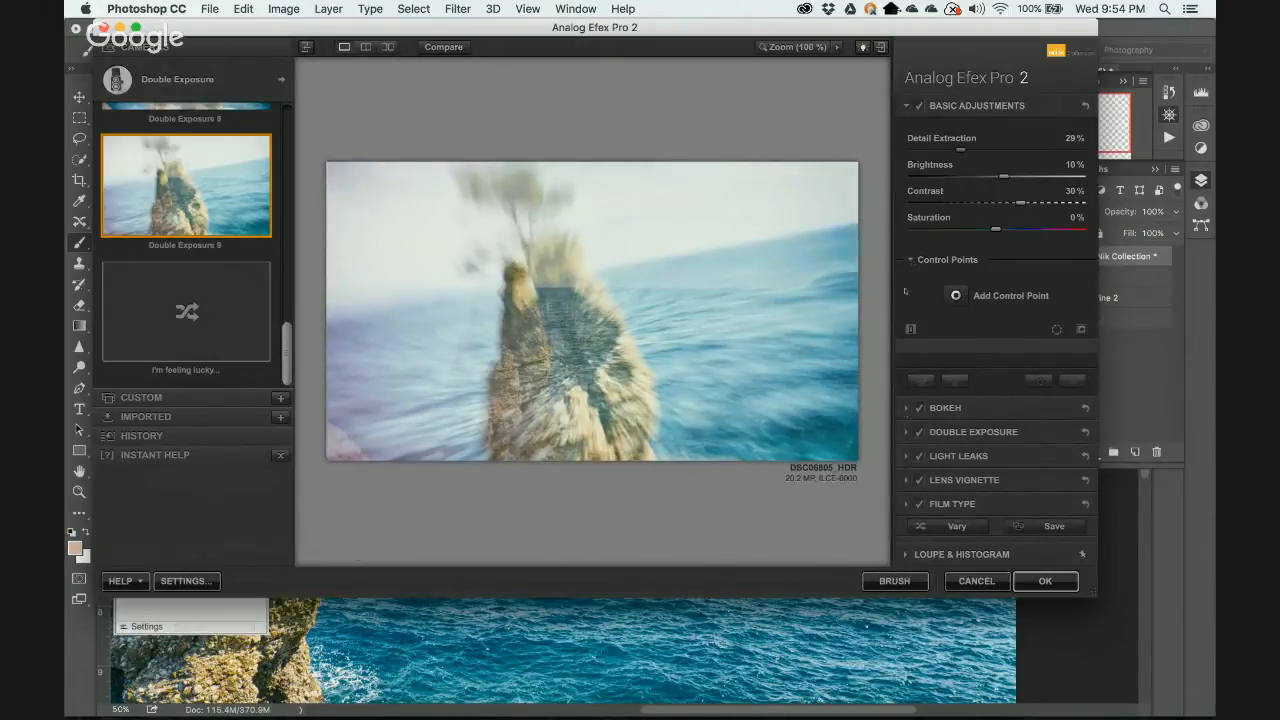
click(905, 106)
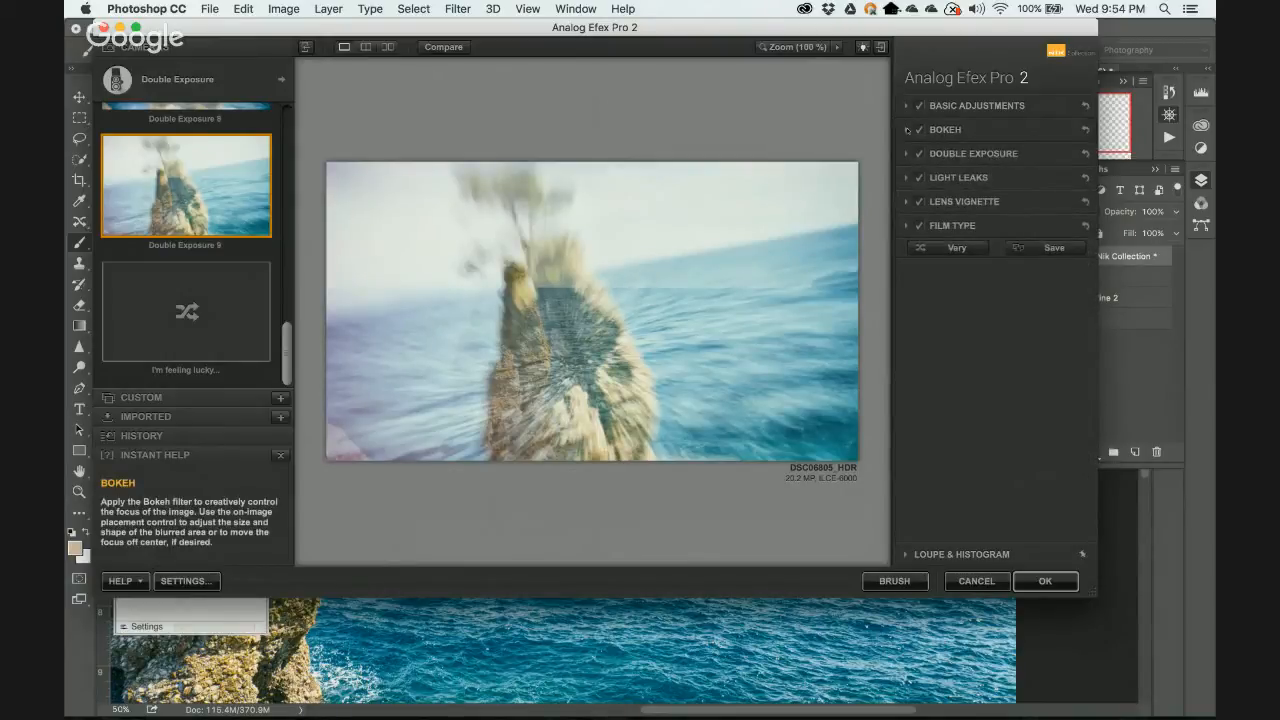
Disable the Bokeh filter and switch the Double Exposure filter off and on again to compare its effect.
click(907, 130)
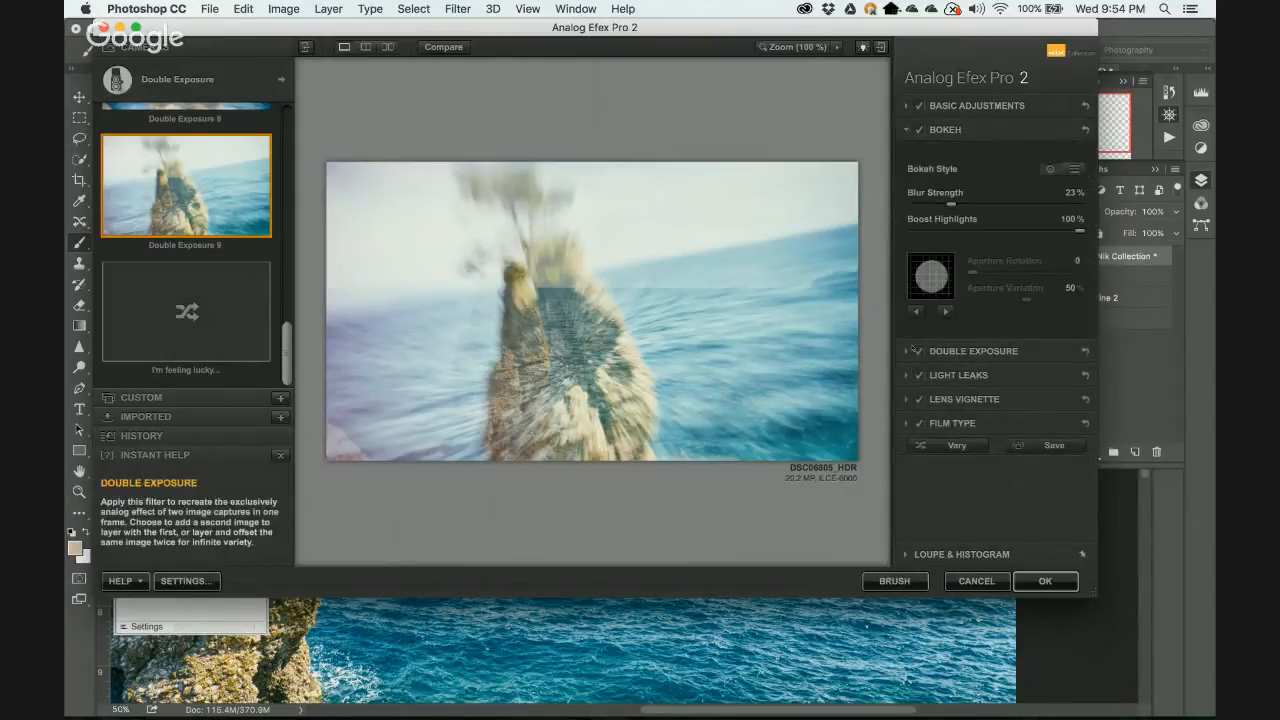
click(912, 350)
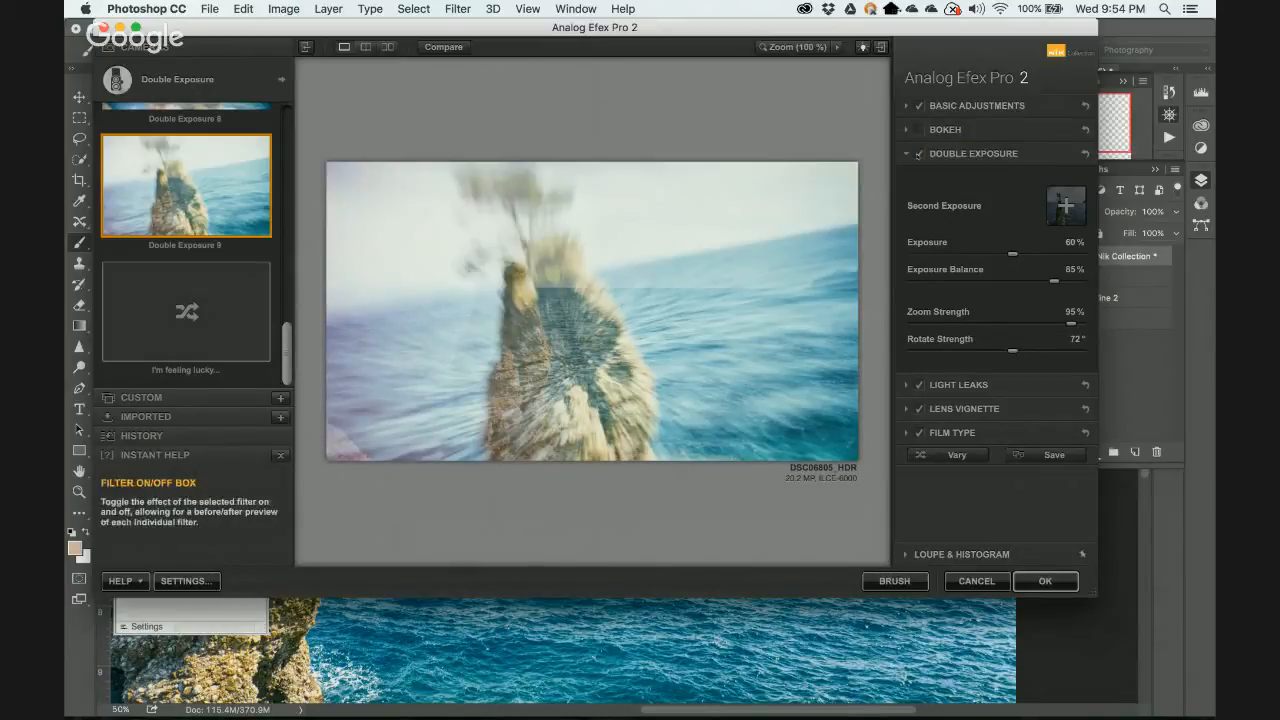
click(920, 155)
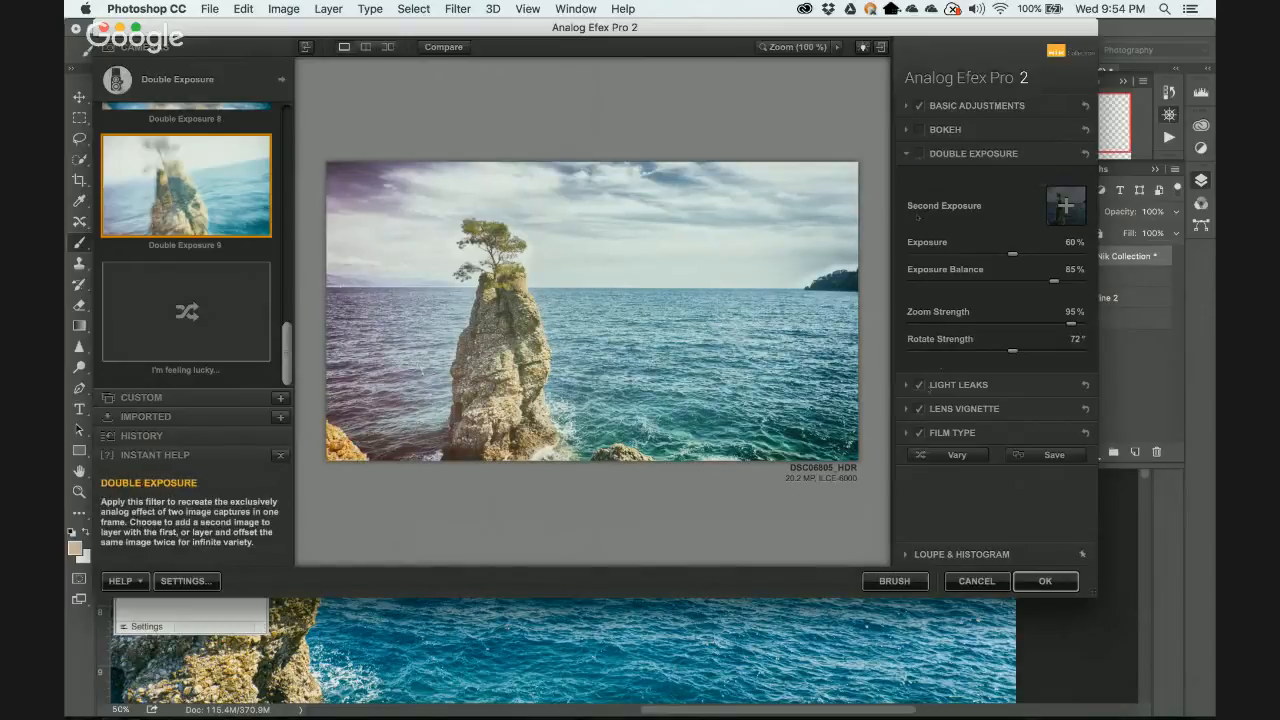
click(919, 155)
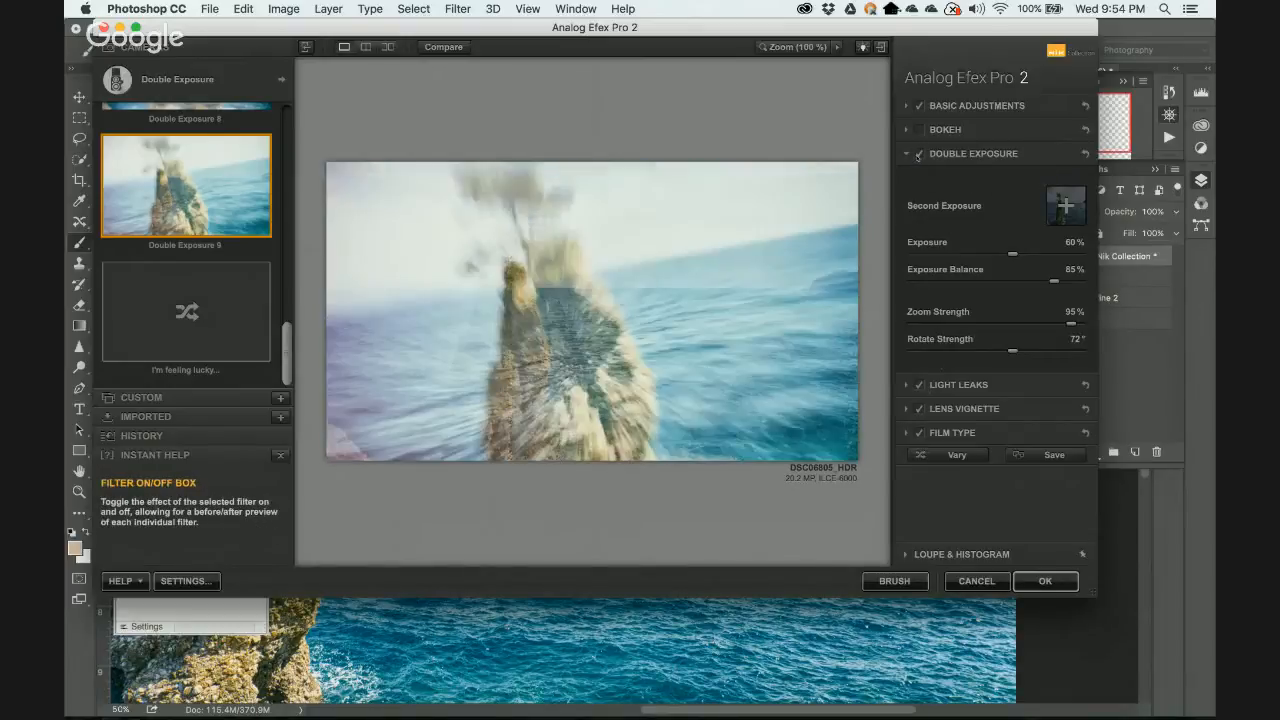
Set the Double Exposure filter's Exposure to 43%, Exposure Balance to 71% and Zoom Strength to 73%.
drag(1012, 255, 985, 255)
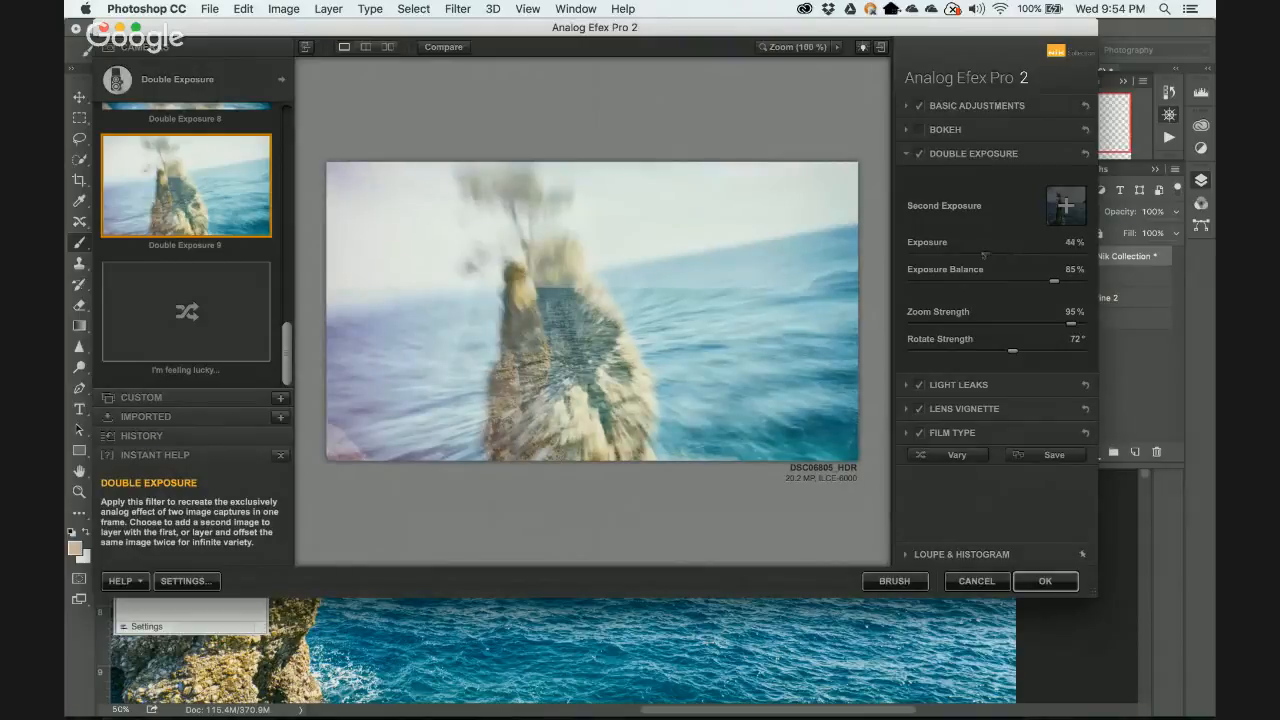
drag(1054, 281, 1031, 281)
drag(1072, 323, 1035, 325)
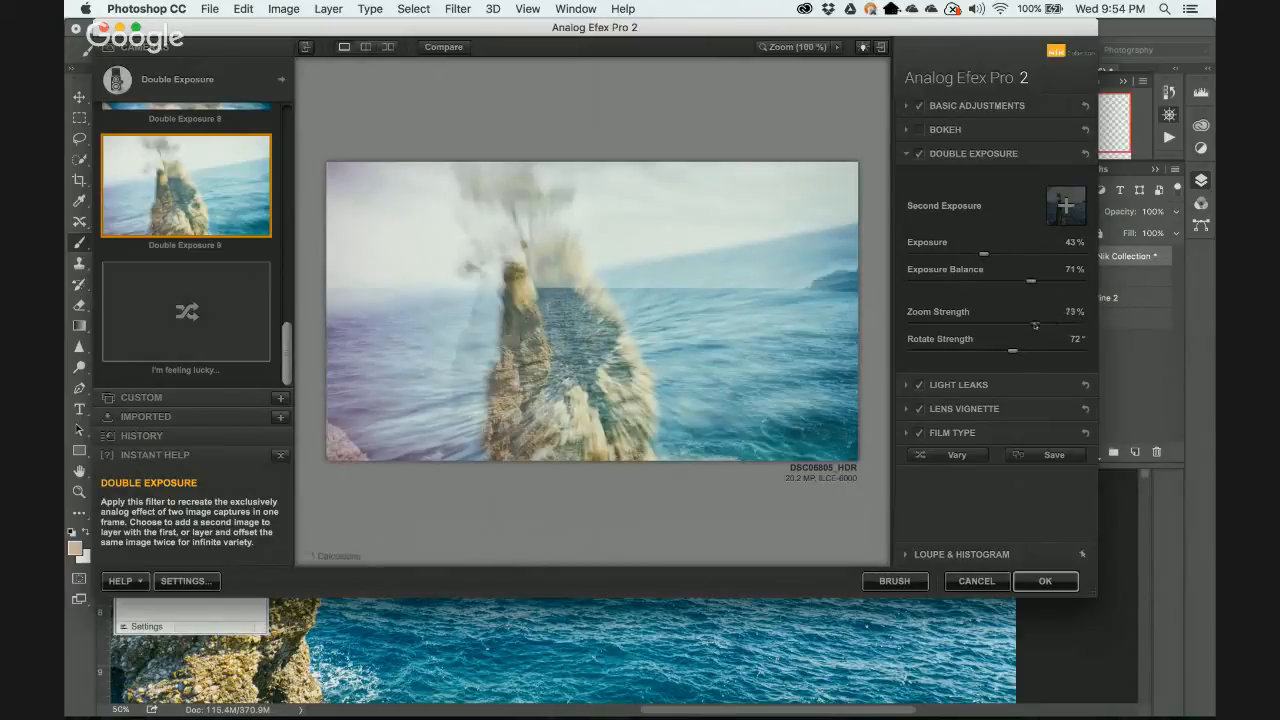
Set the Double Exposure filter's Rotate Strength to -19° and reveal the second exposure's on-image placement handles.
drag(1013, 350, 995, 351)
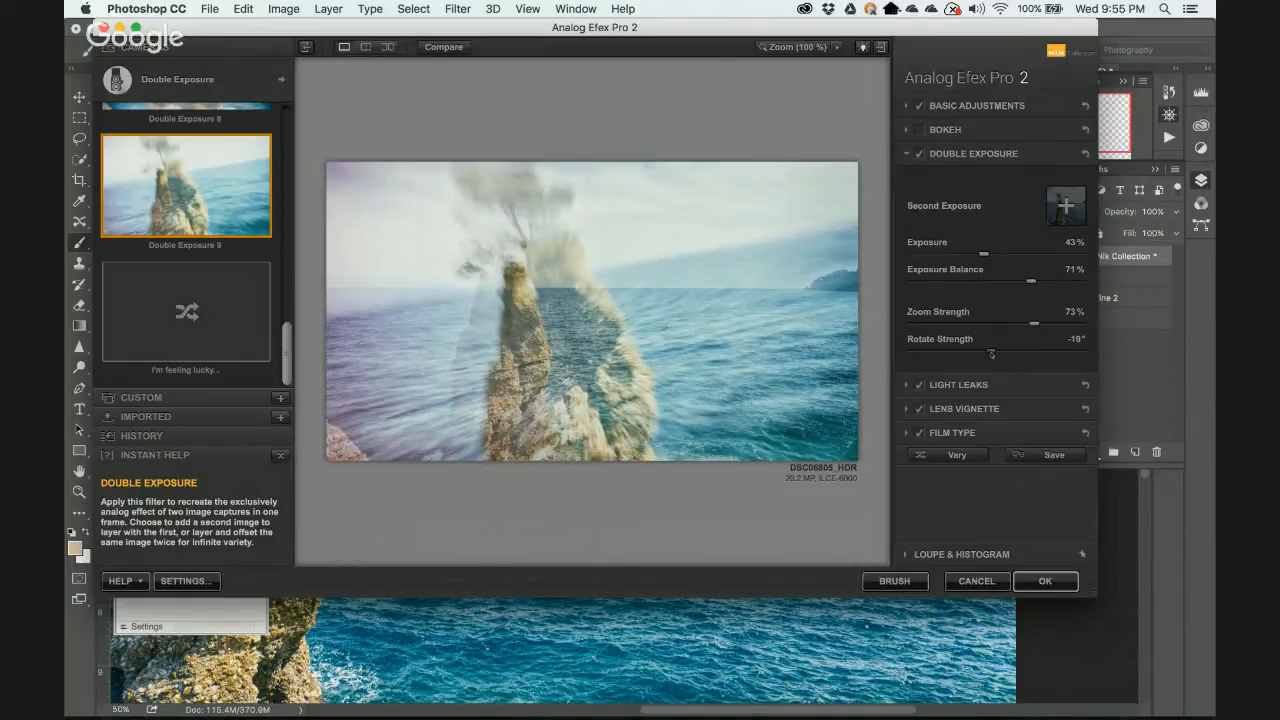
mouse_move(484, 376)
mouse_move(684, 296)
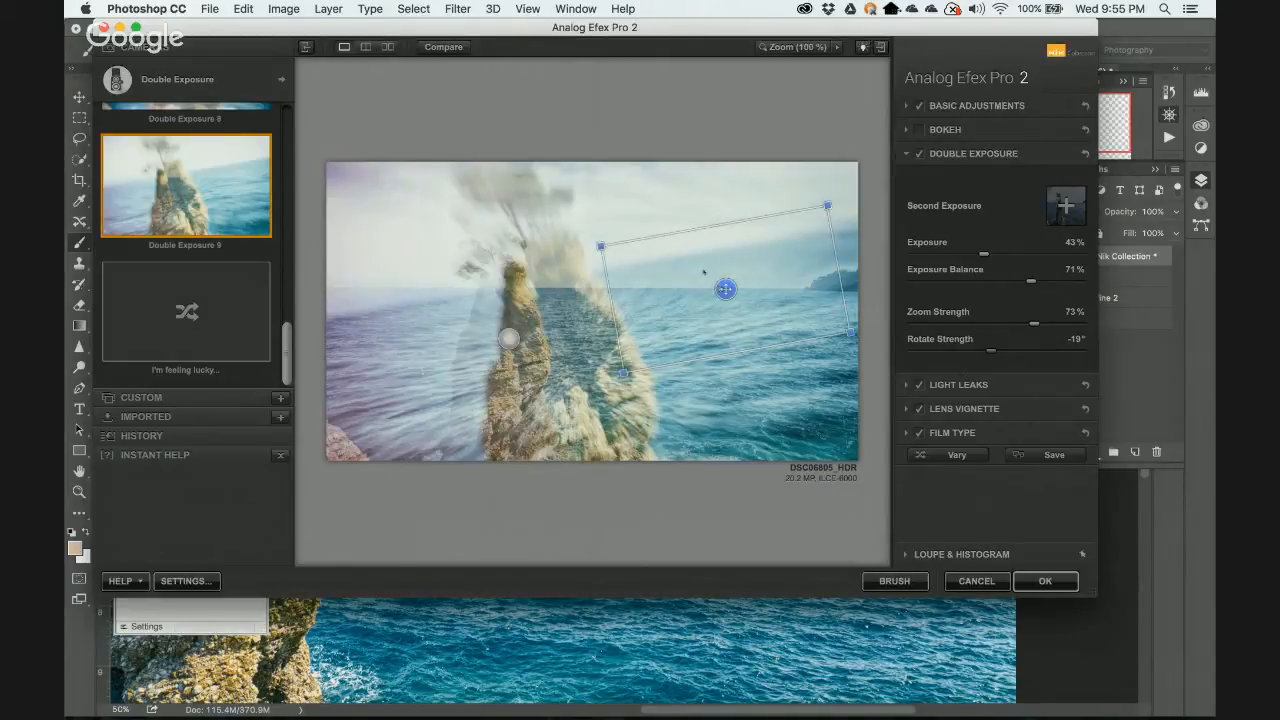
Try a Soft light leak, switch the Light Leaks category to Crisp and choose the first texture in its fourth row.
click(906, 385)
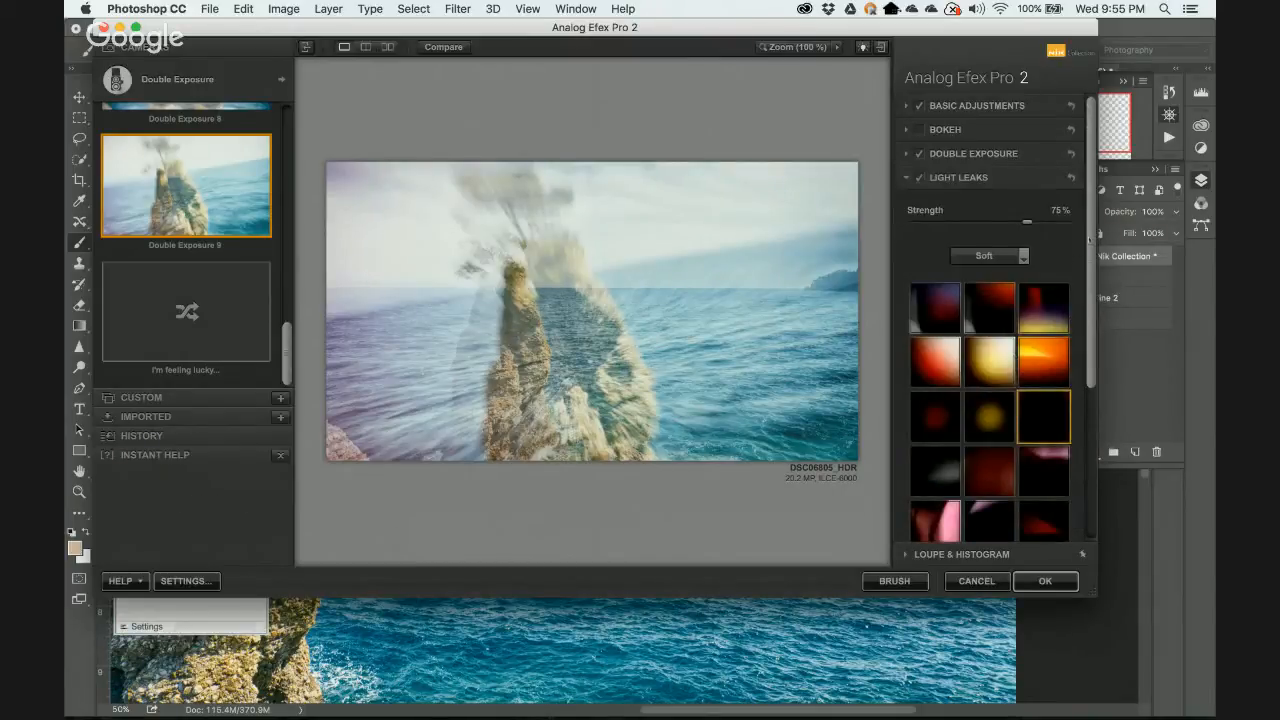
drag(1088, 239, 1090, 310)
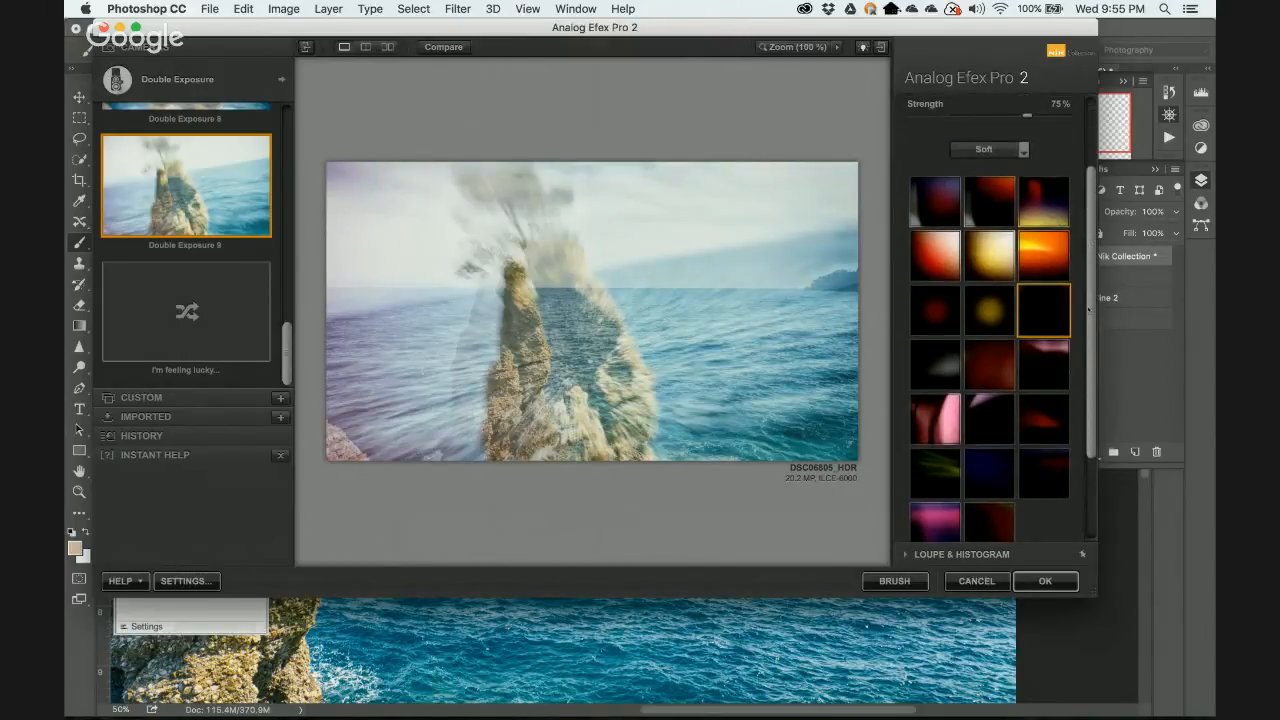
click(933, 257)
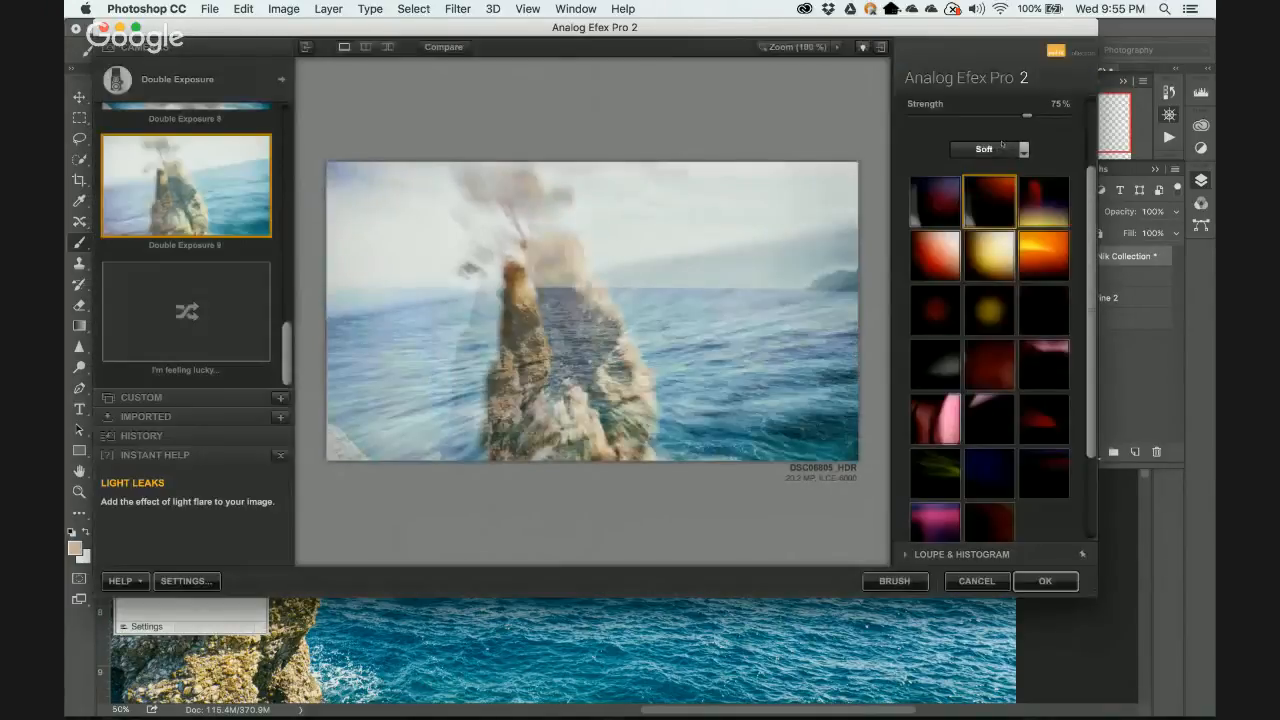
click(1002, 146)
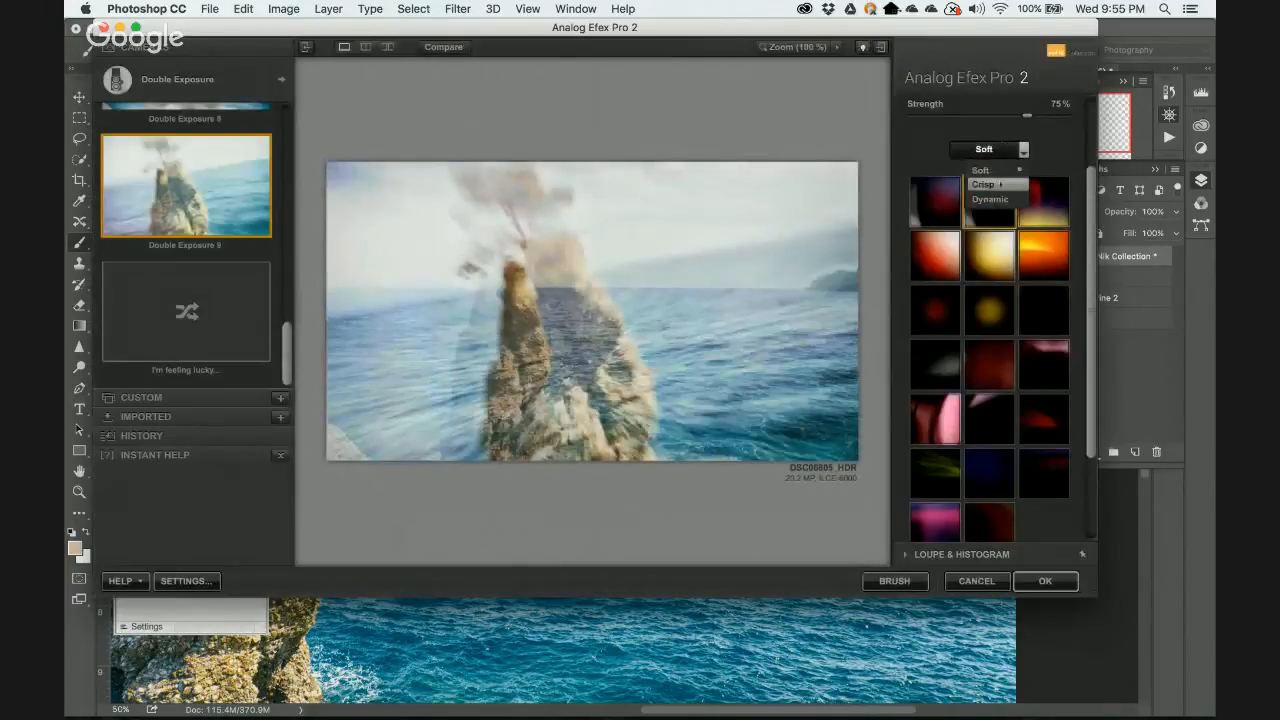
click(983, 185)
click(942, 276)
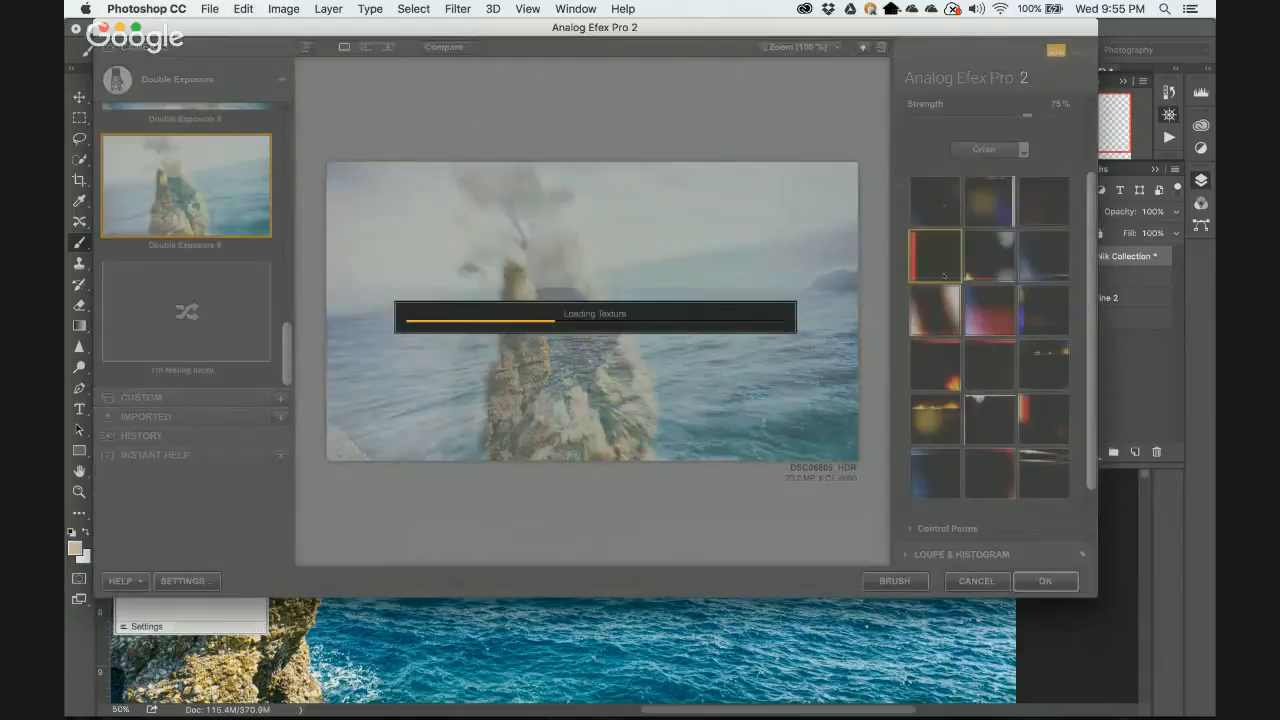
click(945, 378)
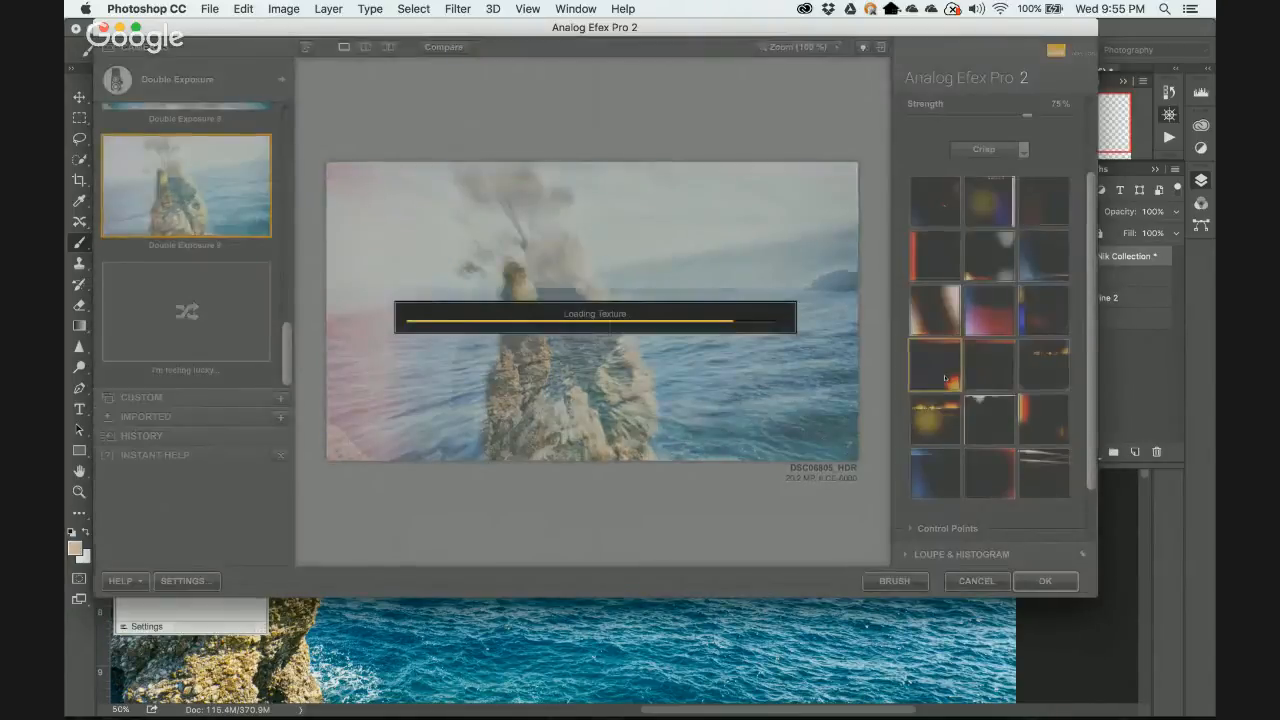
Show the Light Leaks control point options and expand the Film Type settings.
scroll(990, 400, down, 3)
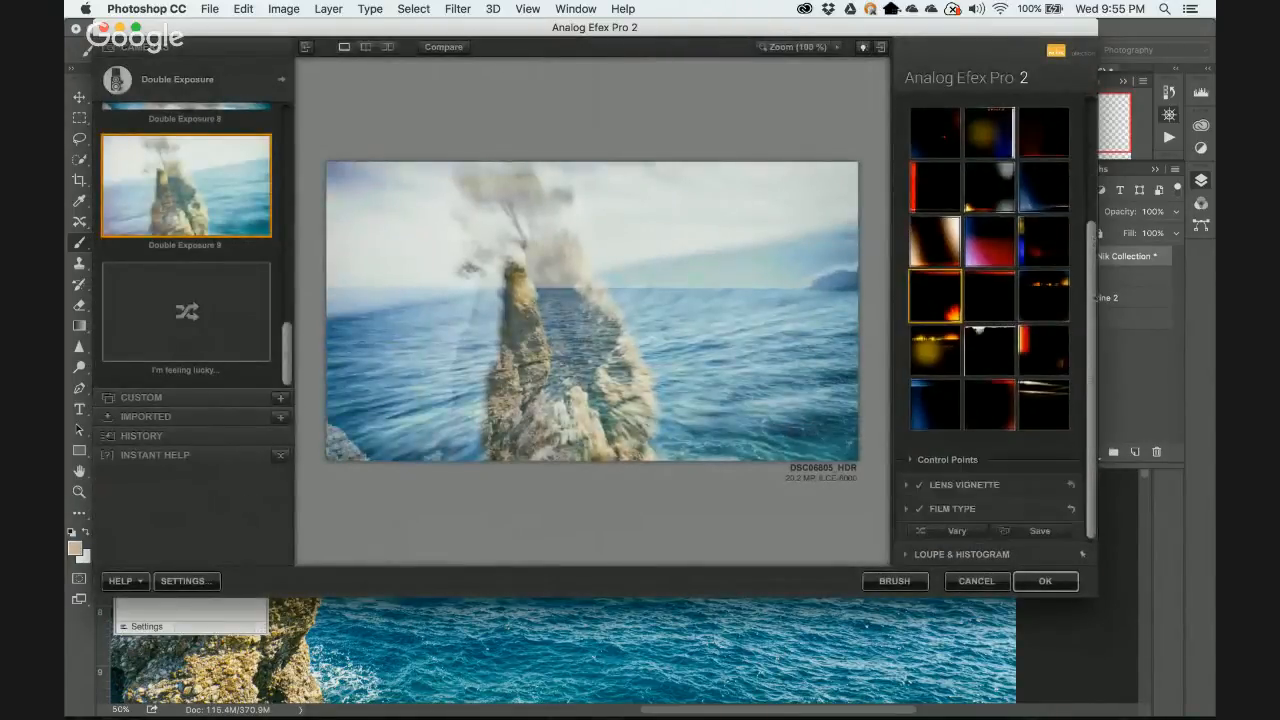
click(911, 460)
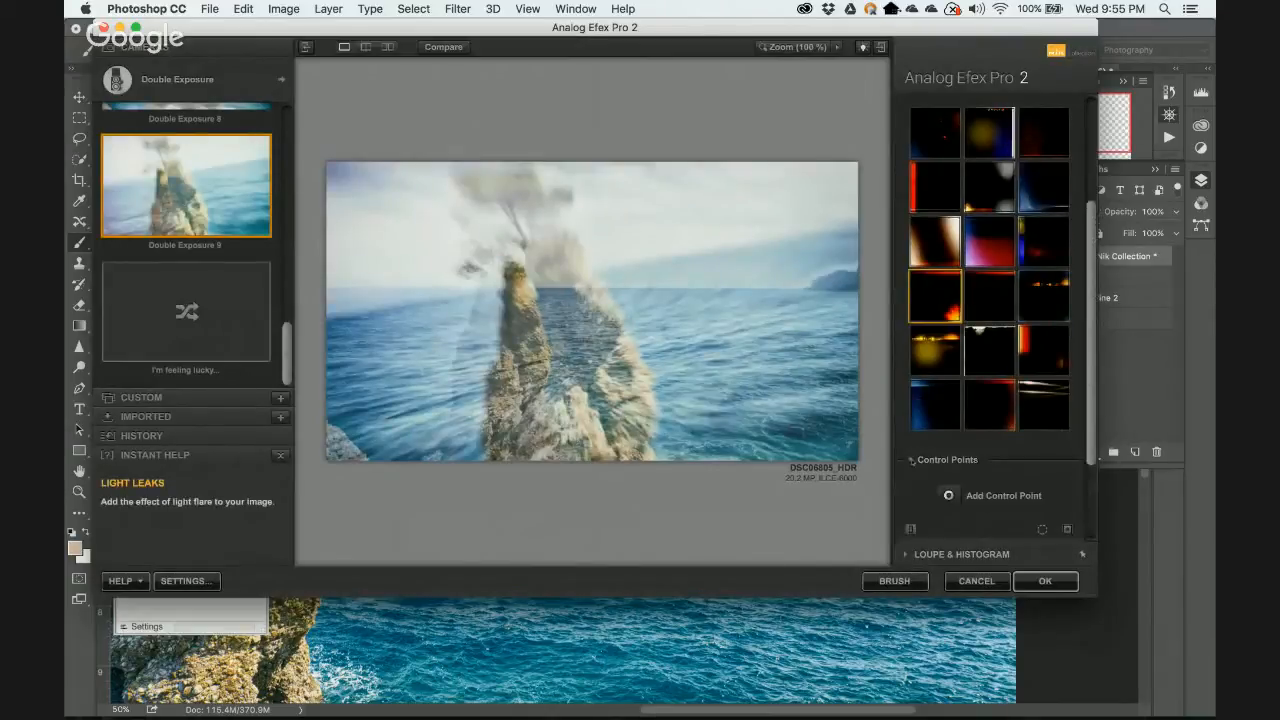
scroll(1000, 400, down, 3)
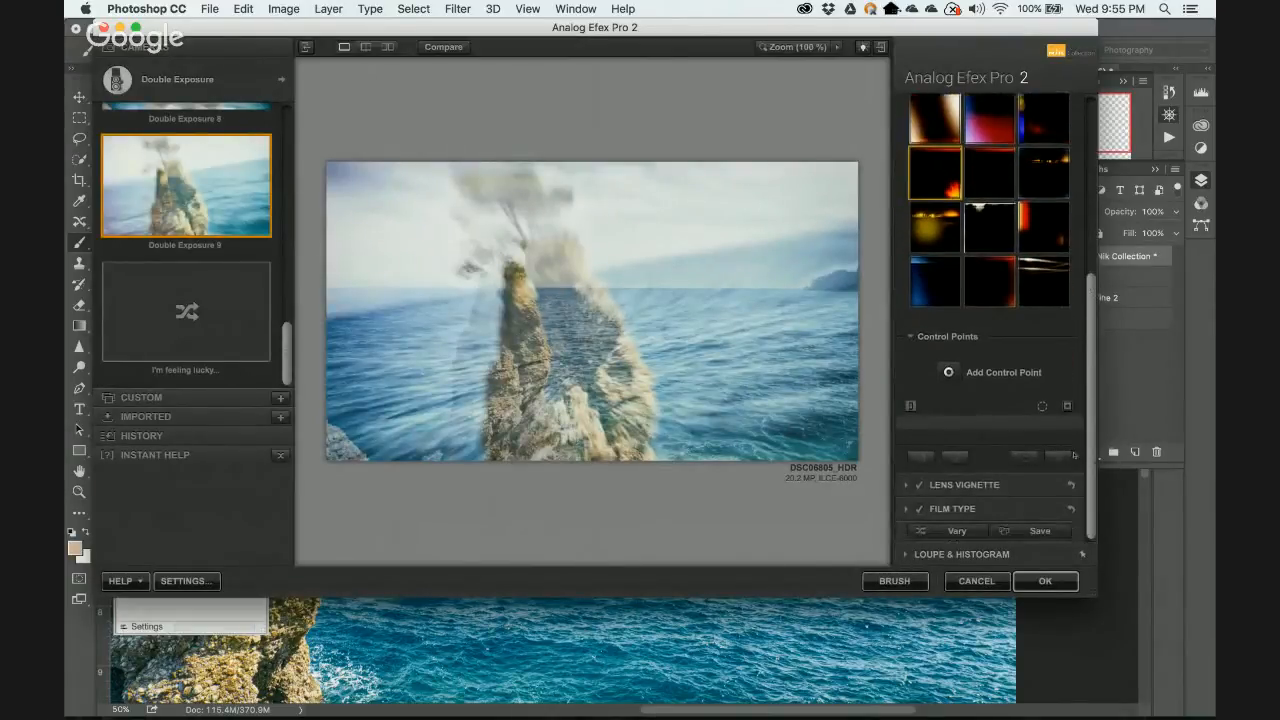
click(906, 509)
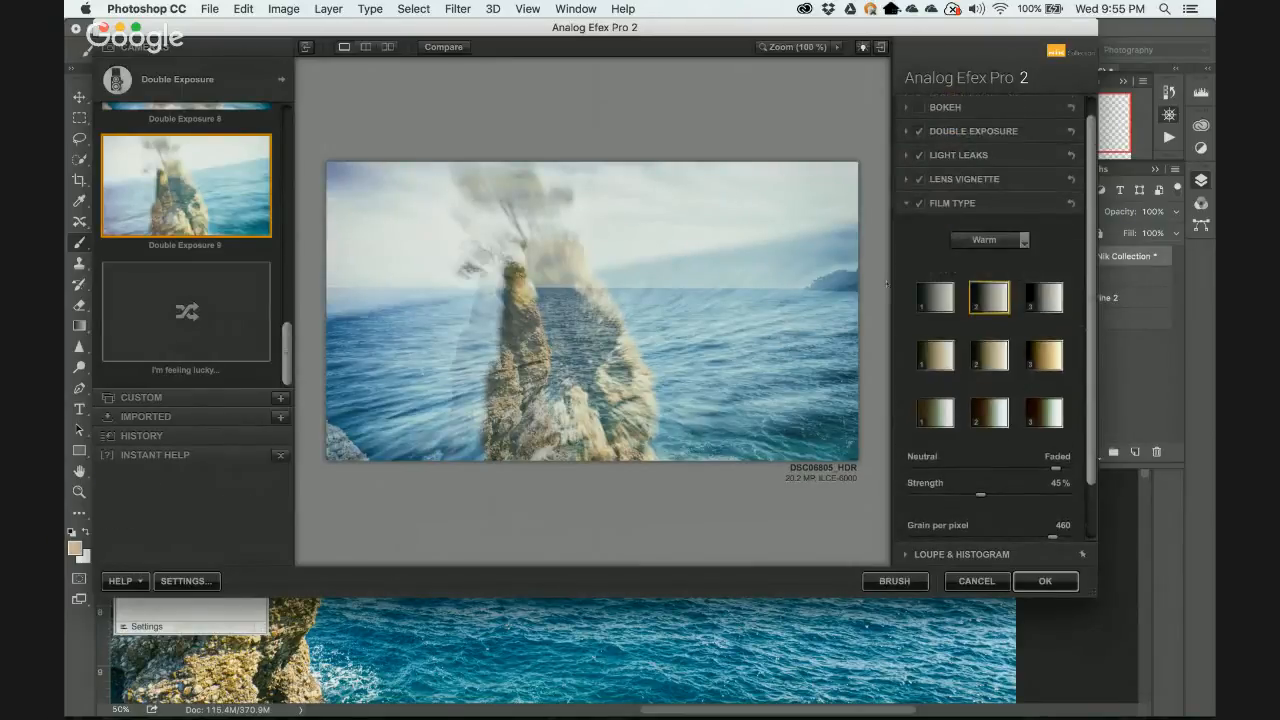
Apply the Subtle Bokeh 3 preset, center its focus area on the rock and show the Lens Vignette settings.
click(255, 82)
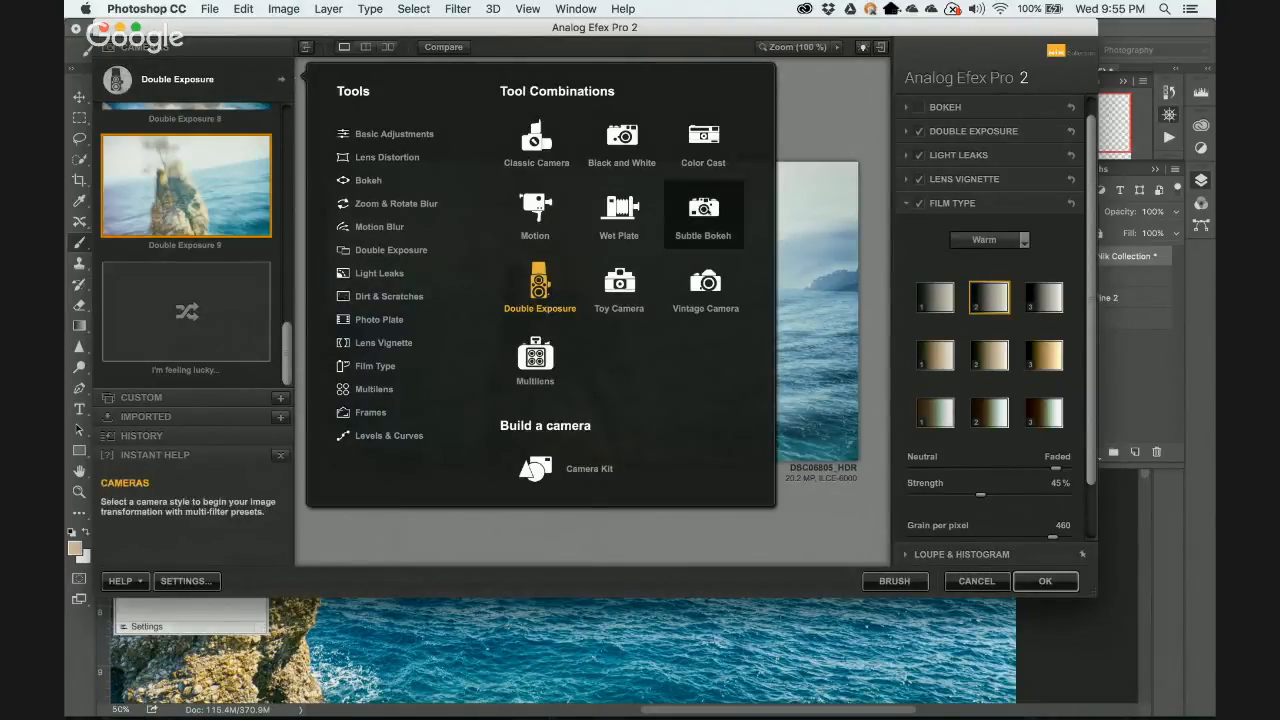
click(706, 211)
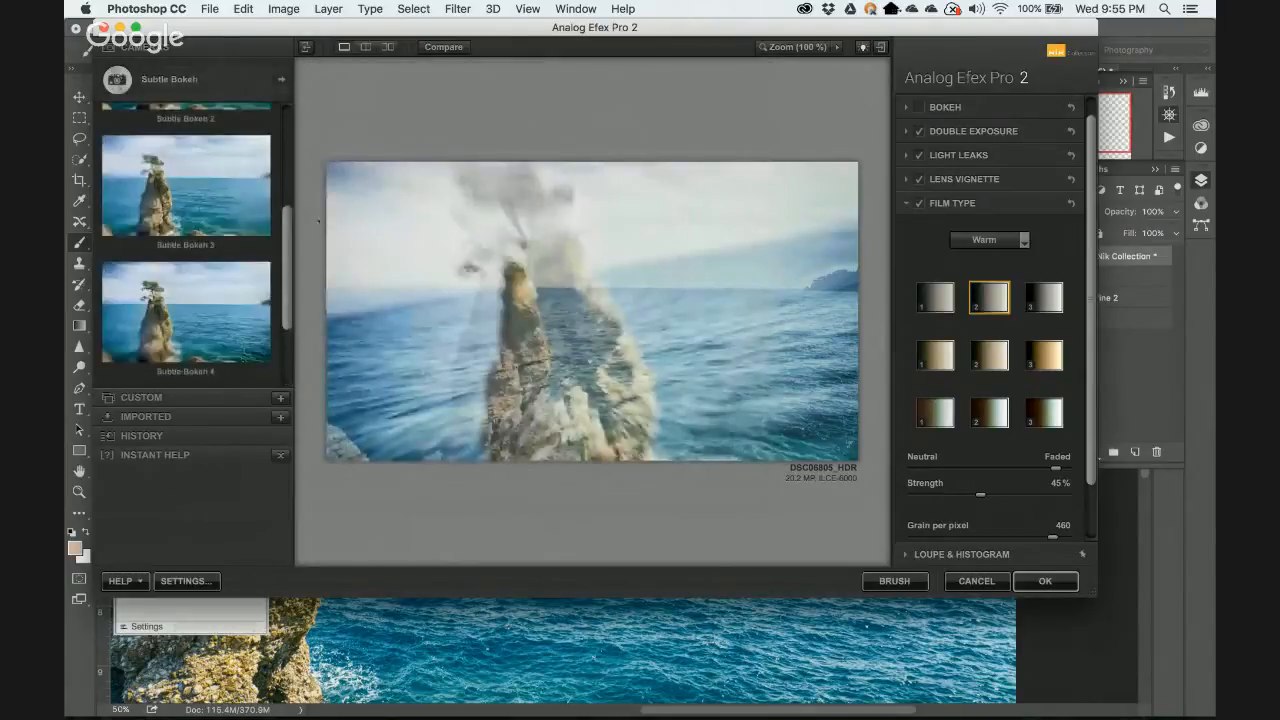
drag(290, 260, 303, 216)
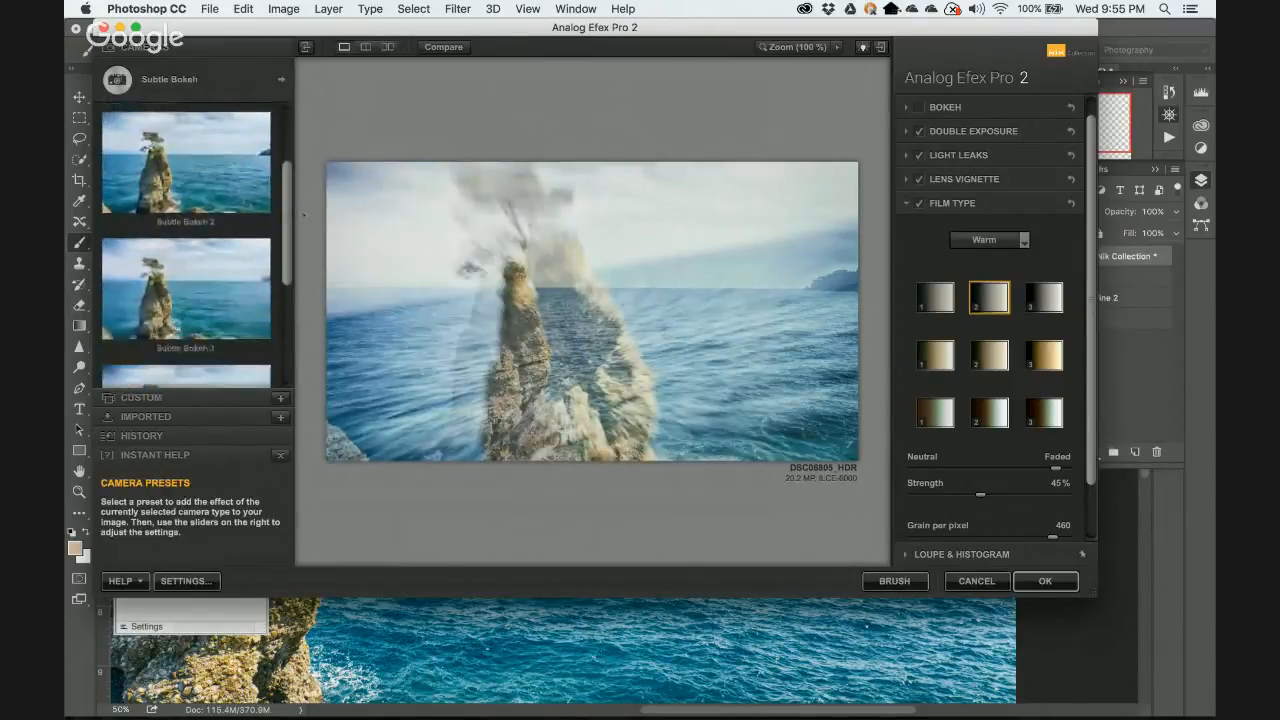
click(211, 281)
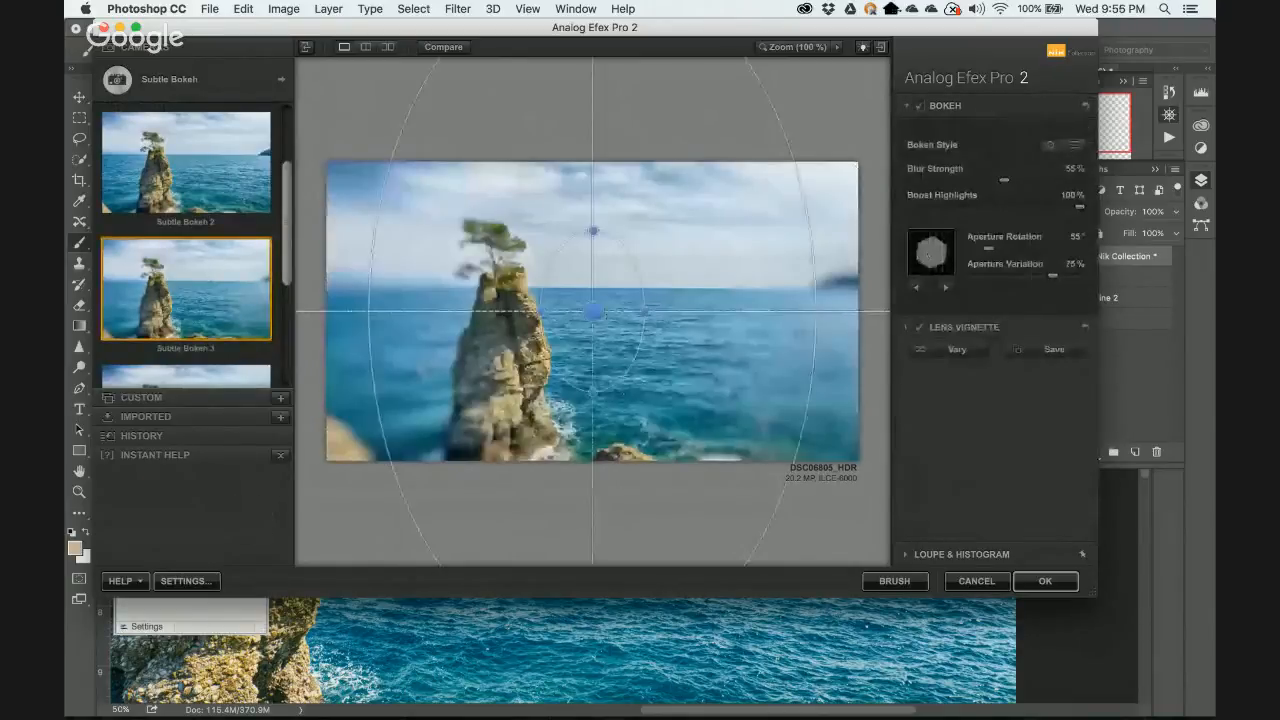
drag(593, 312, 497, 320)
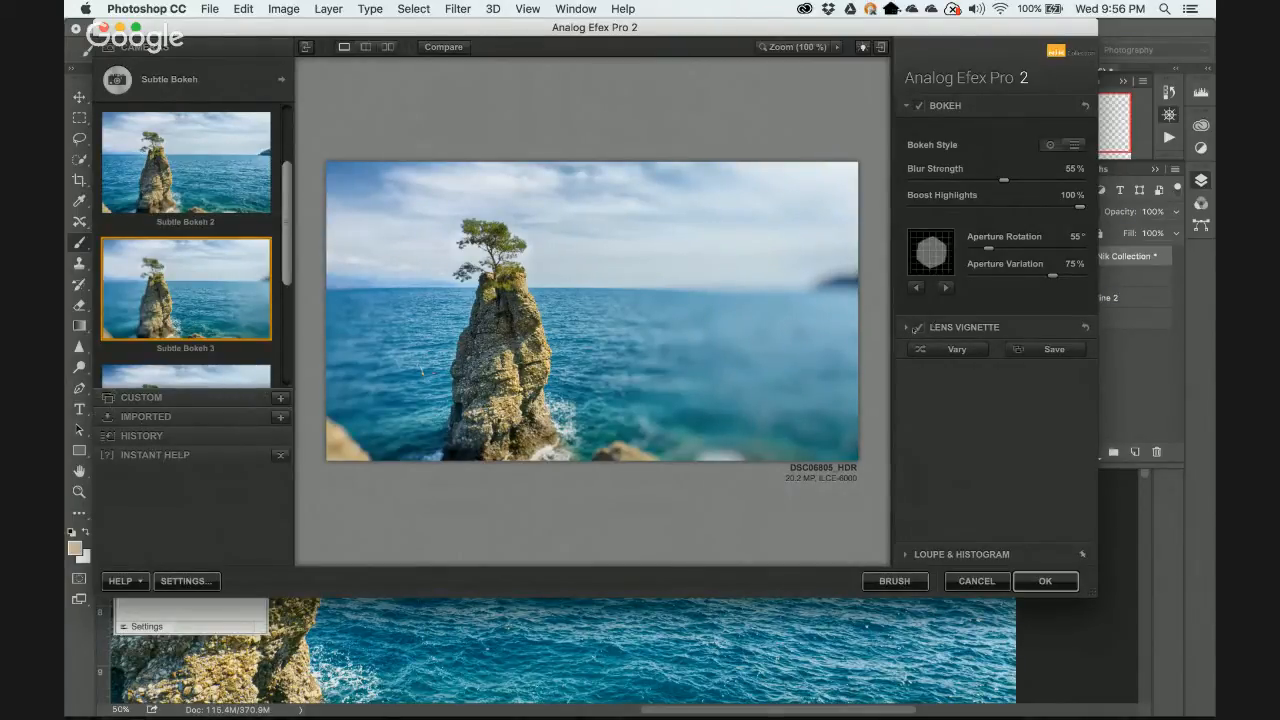
click(907, 327)
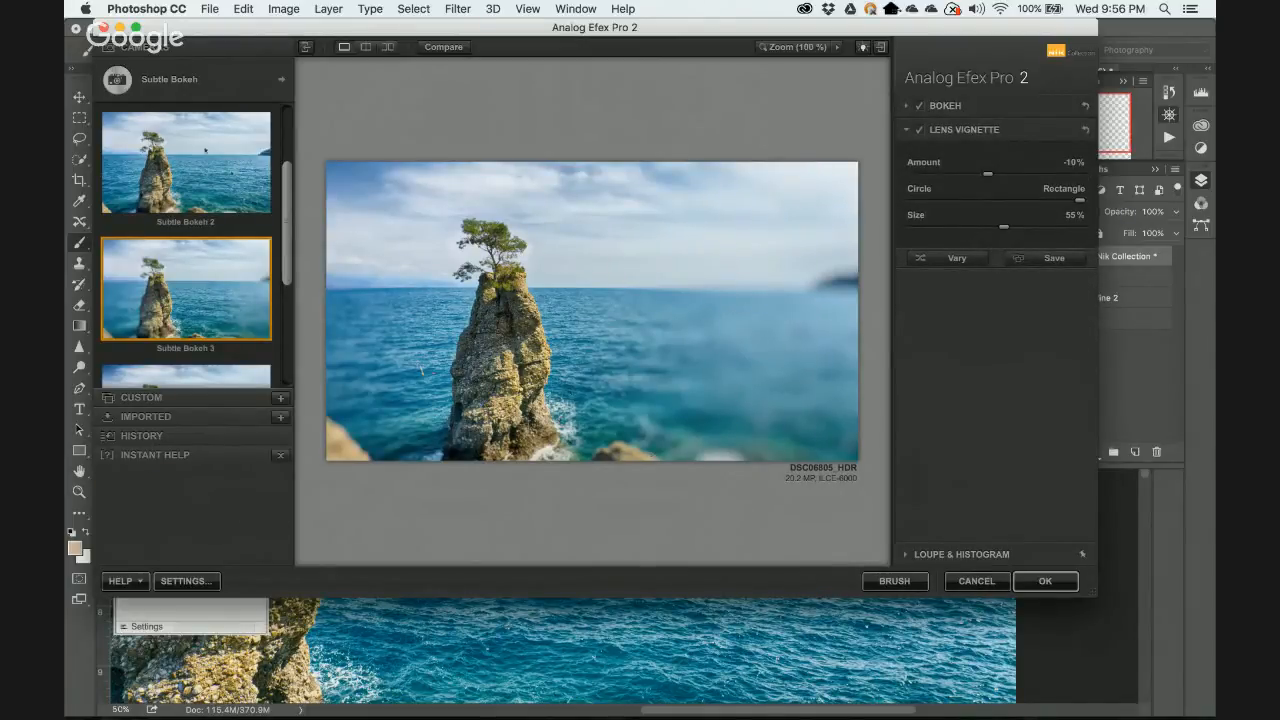
Start a Camera Kit setup with the Light Leaks filter and choose the pink Soft texture in the fifth row.
click(279, 80)
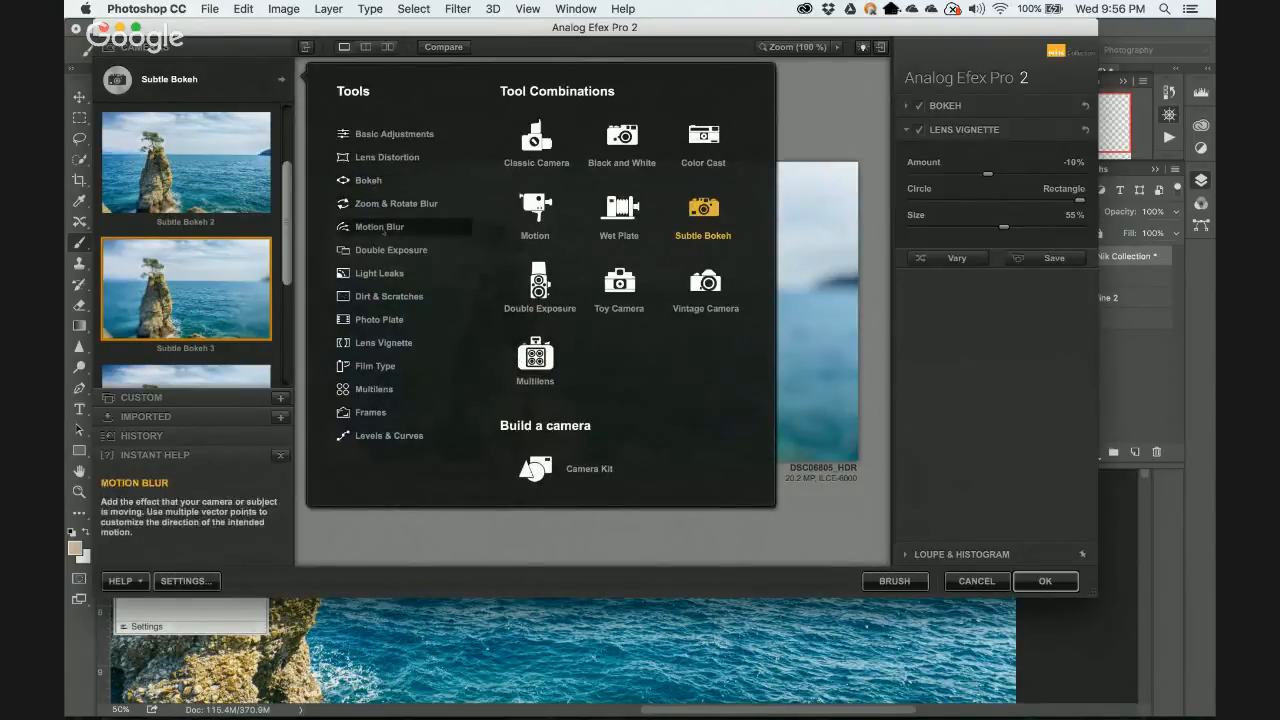
click(378, 280)
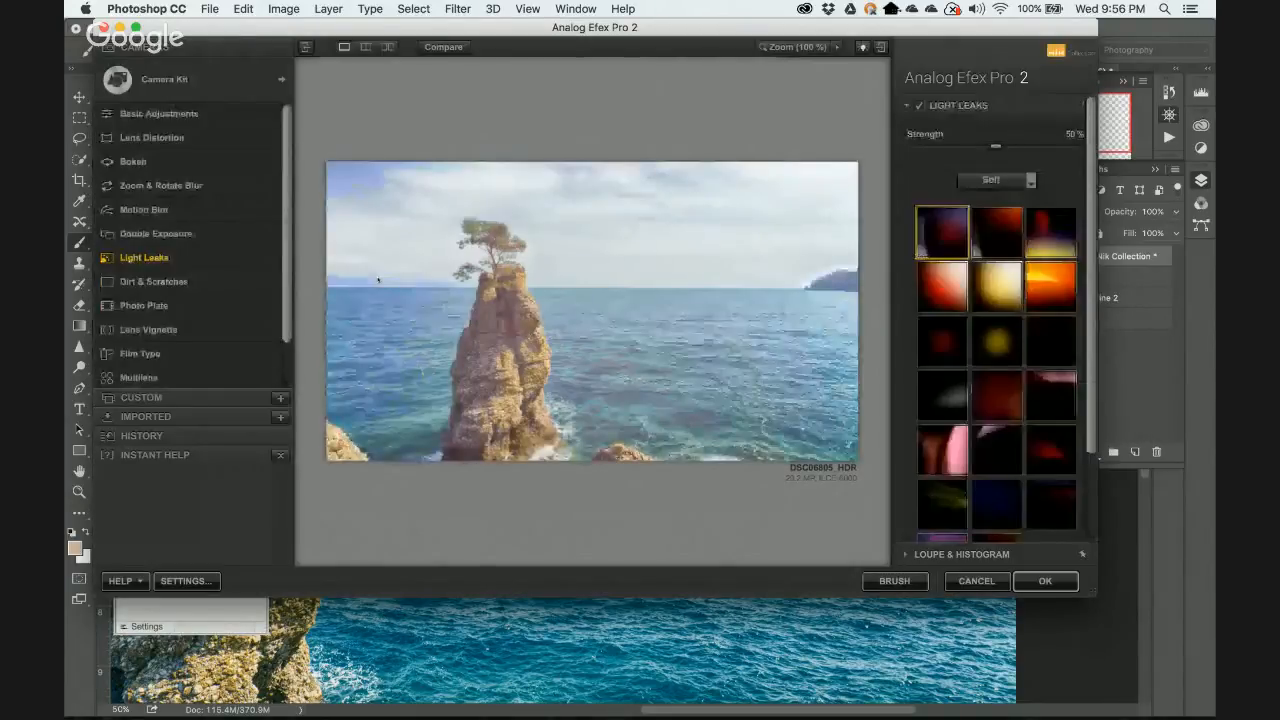
scroll(1093, 343, down, 3)
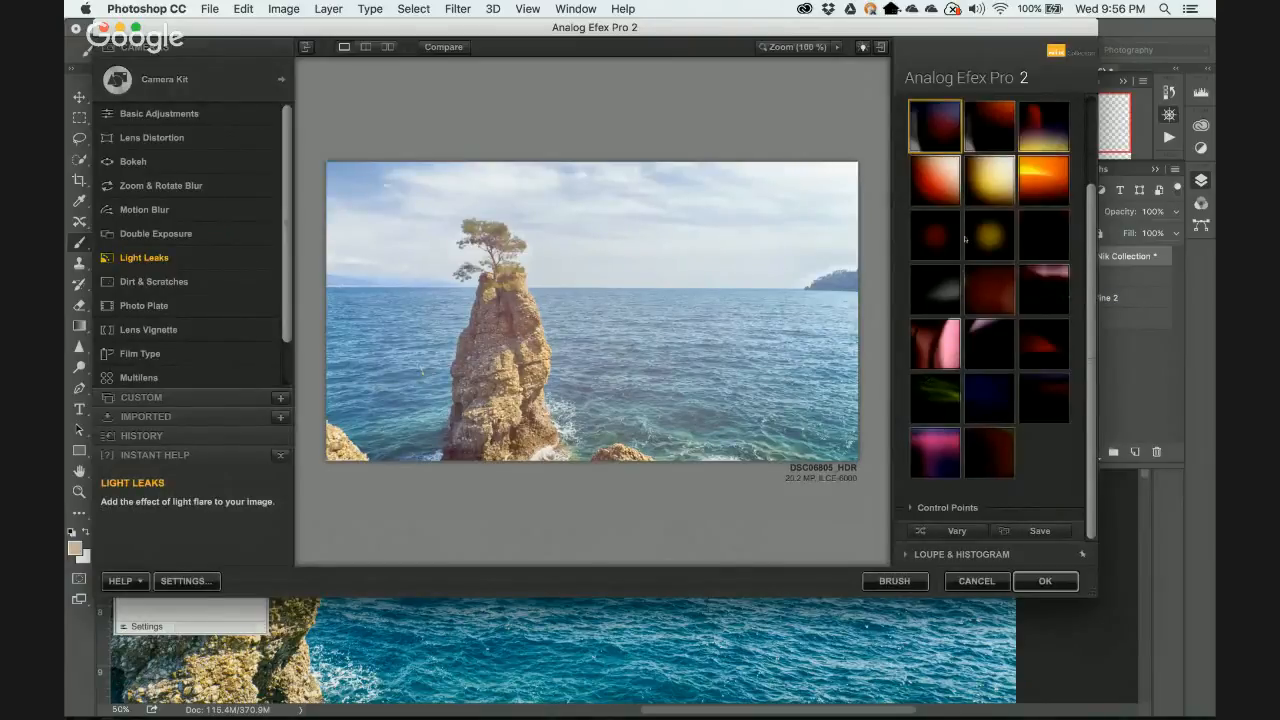
click(1001, 173)
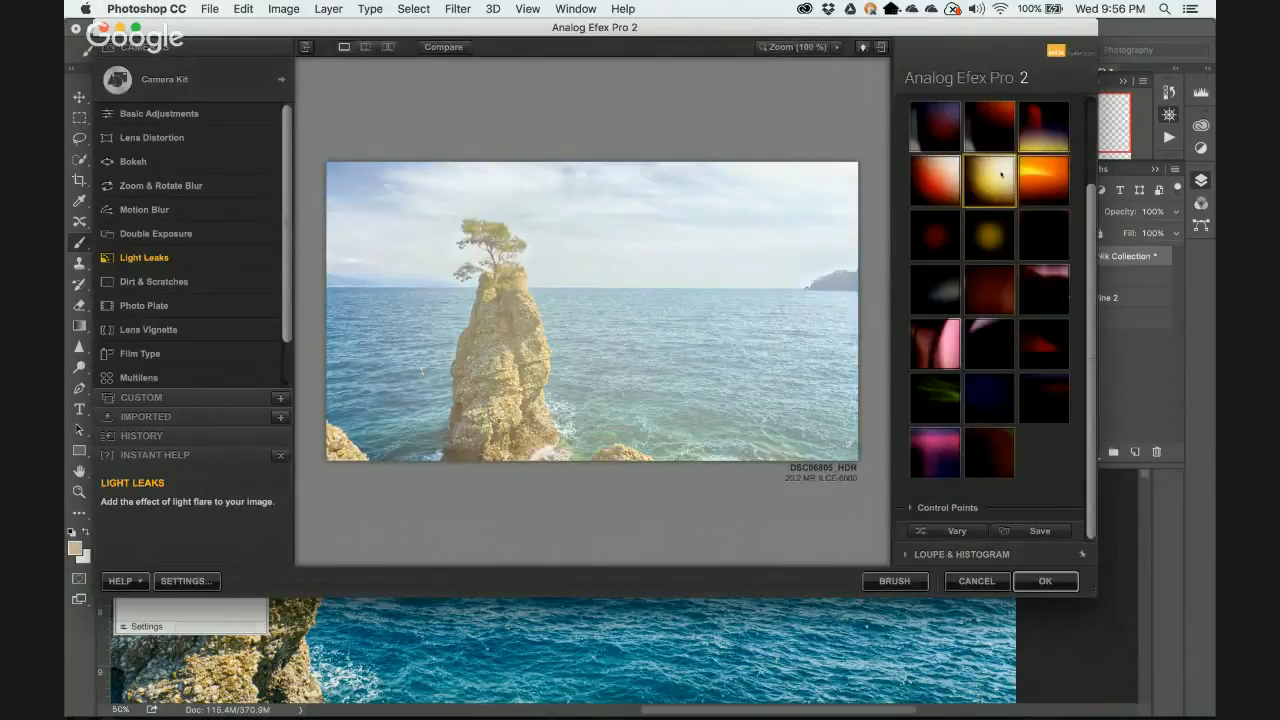
click(935, 343)
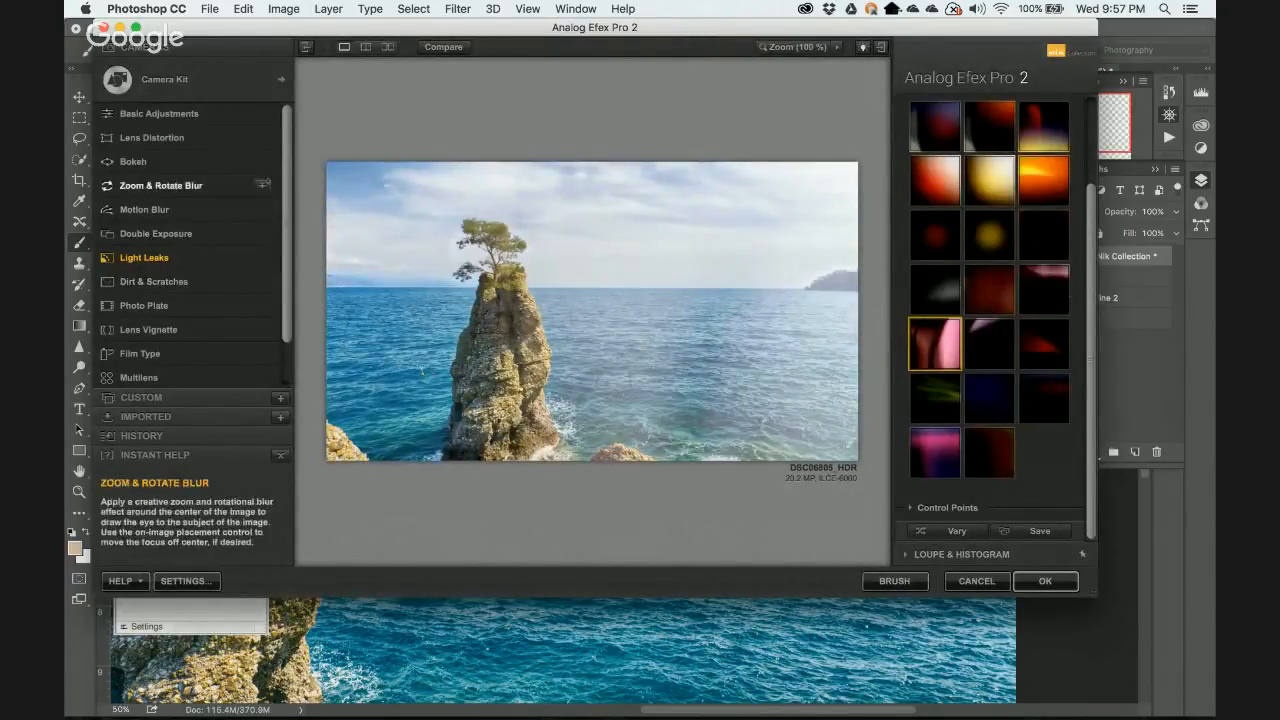
Add the Bokeh filter, stretch its focus ellipse vertically and center it on the rock and tree.
click(263, 163)
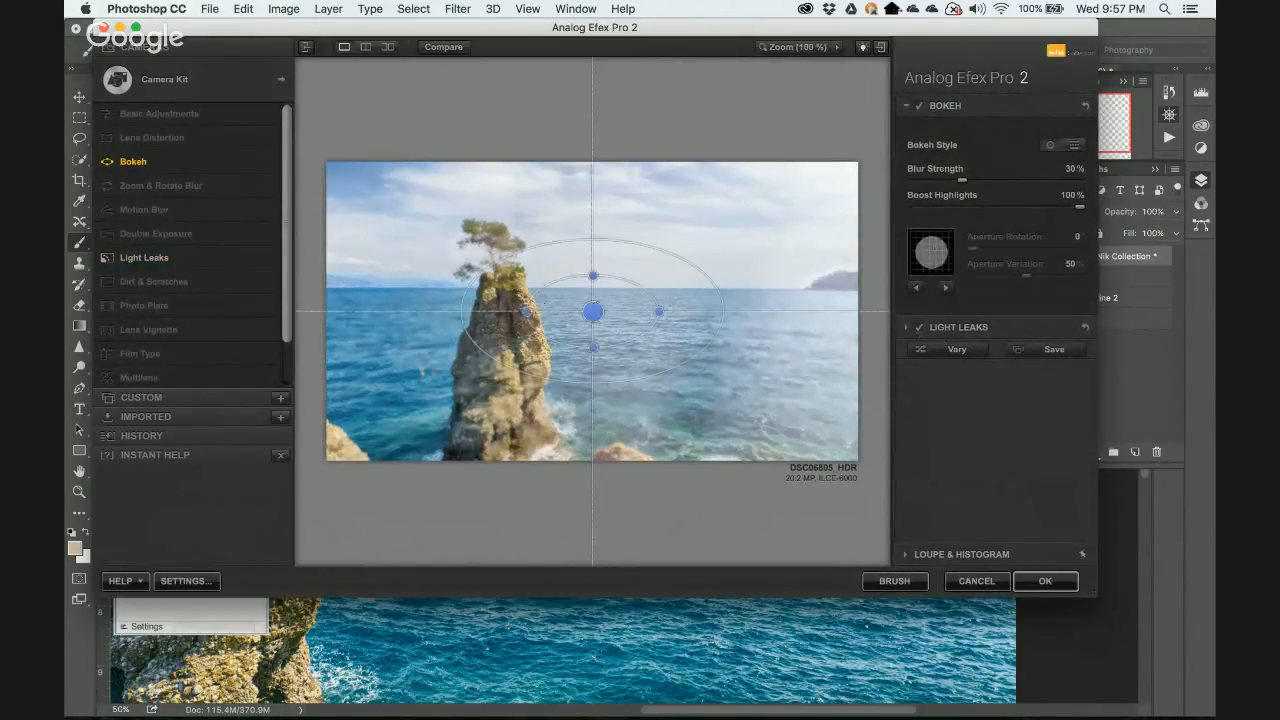
drag(593, 311, 490, 253)
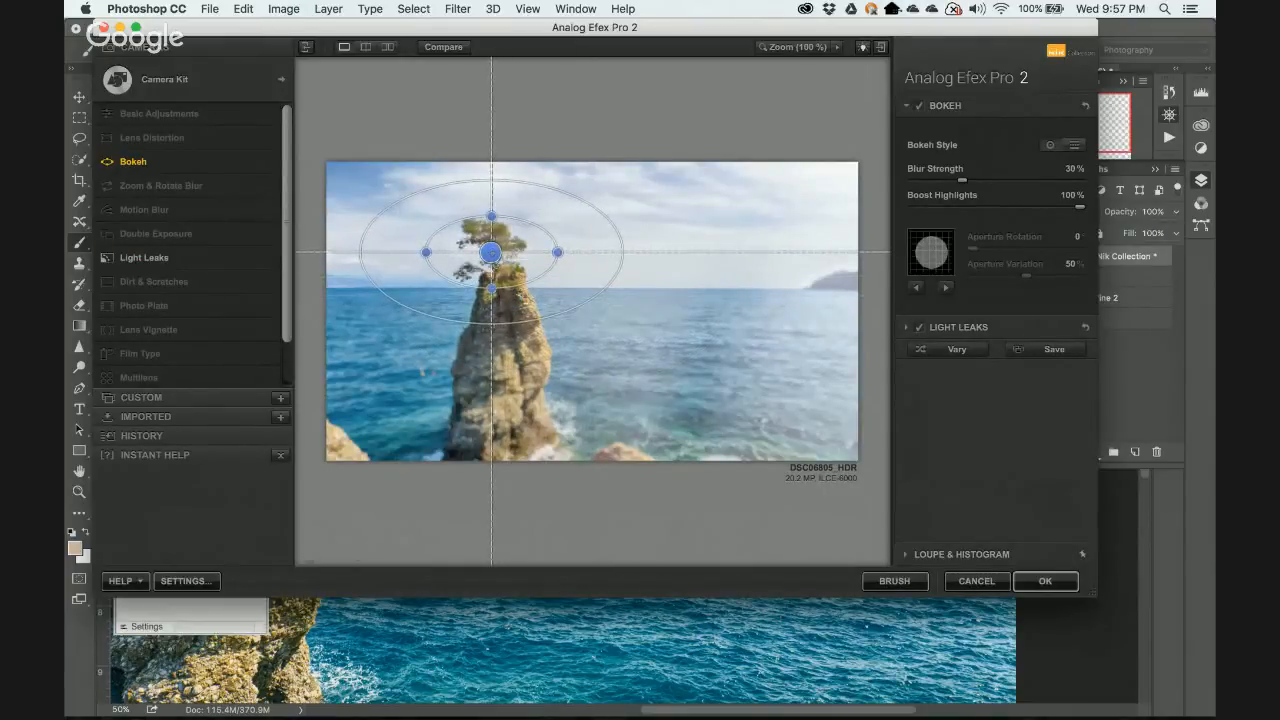
drag(491, 289, 497, 342)
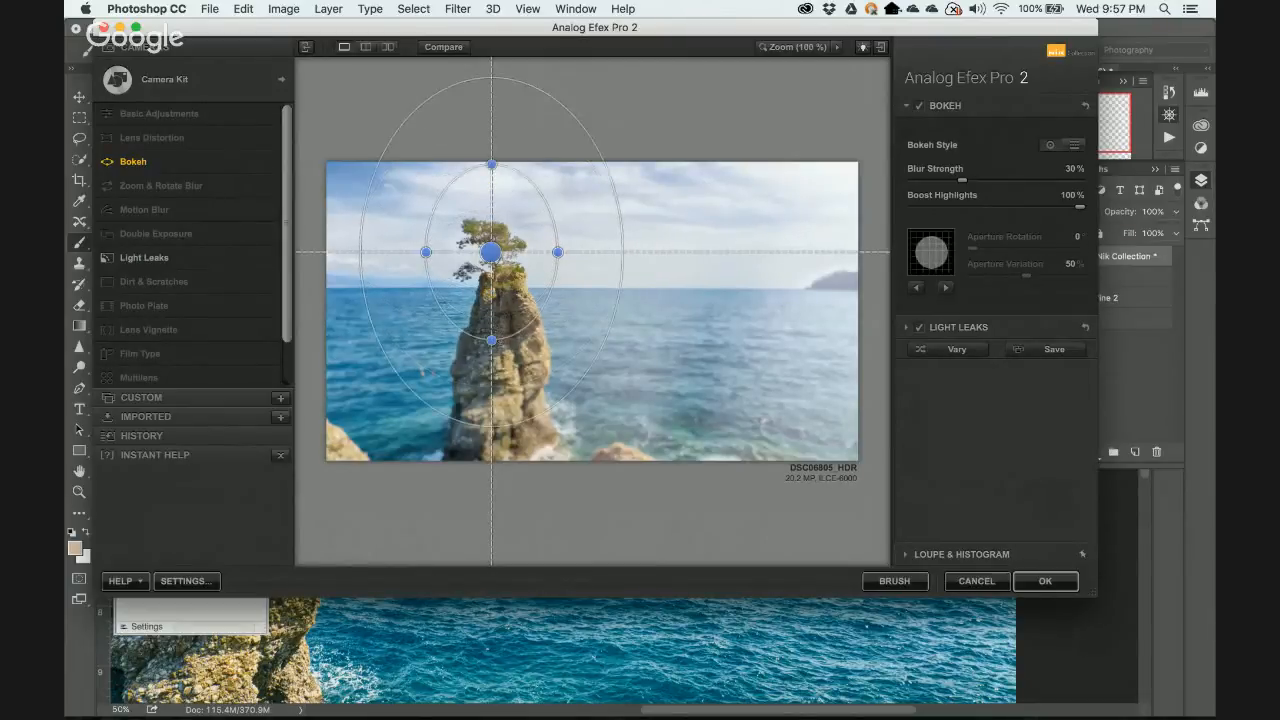
drag(491, 252, 502, 302)
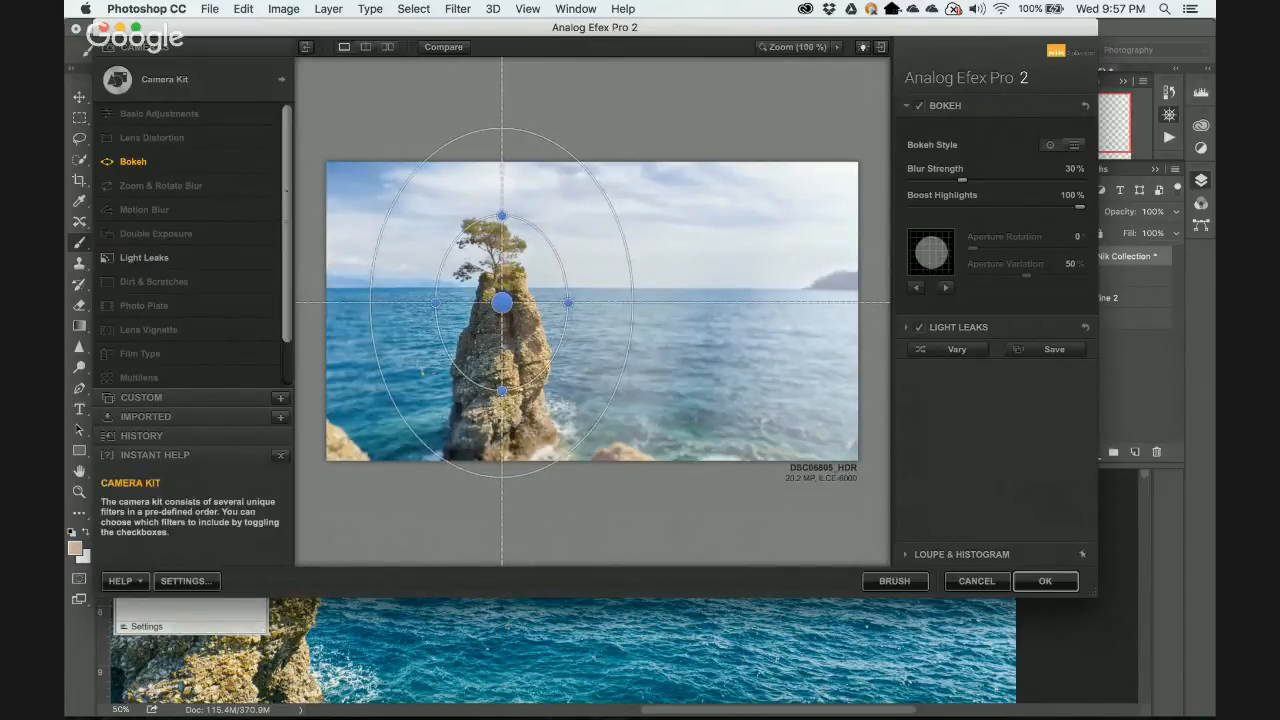
Add the Film Type filter to the camera kit and set its film category to B&W neutral.
scroll(292, 290, down, 2)
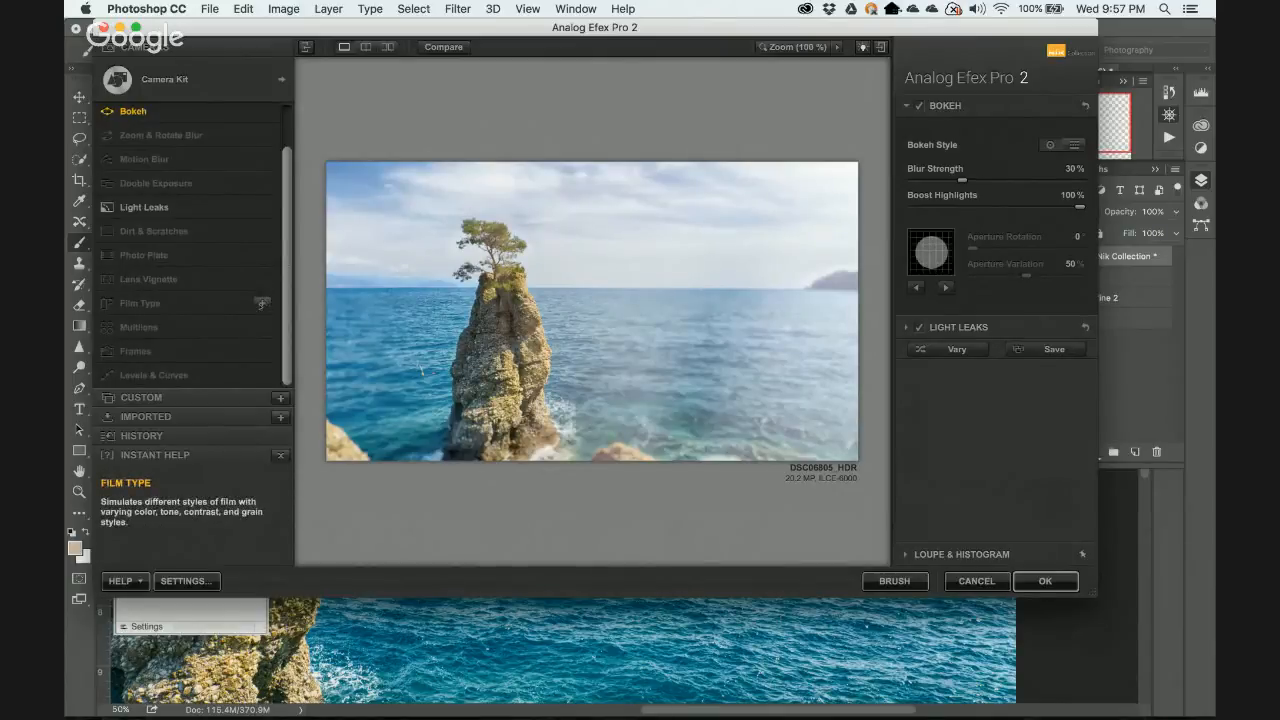
click(261, 304)
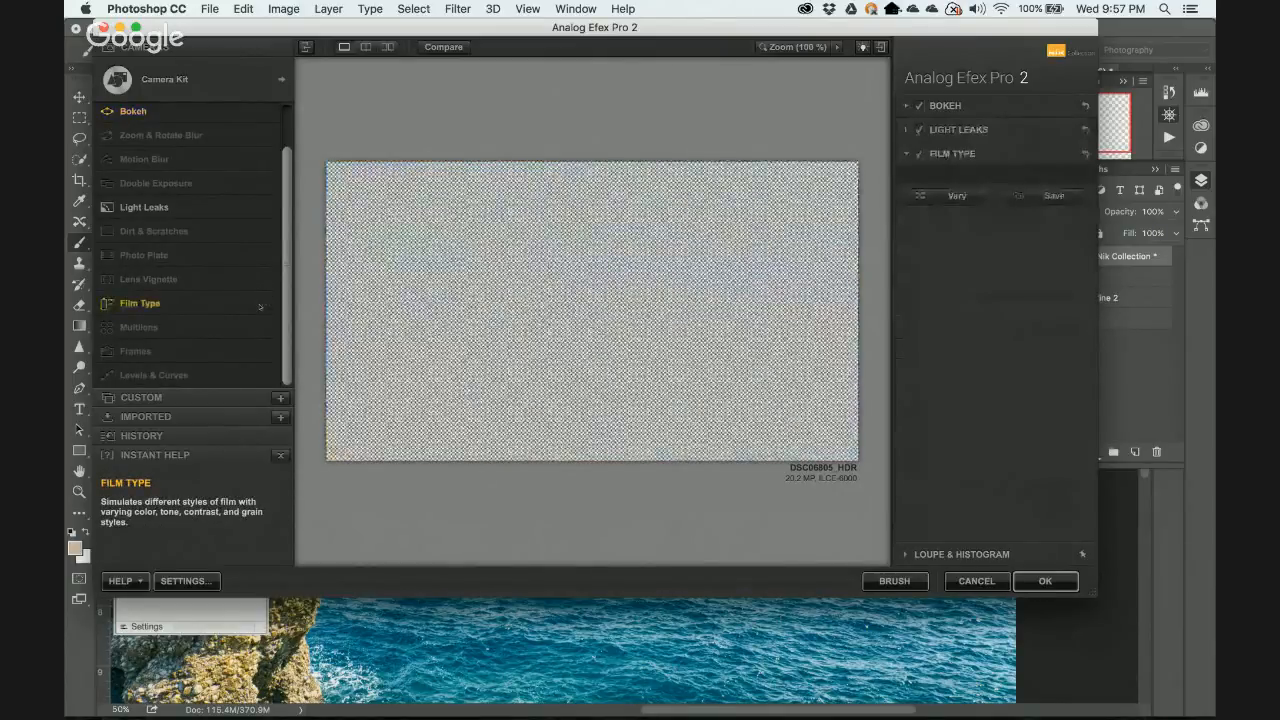
click(1010, 179)
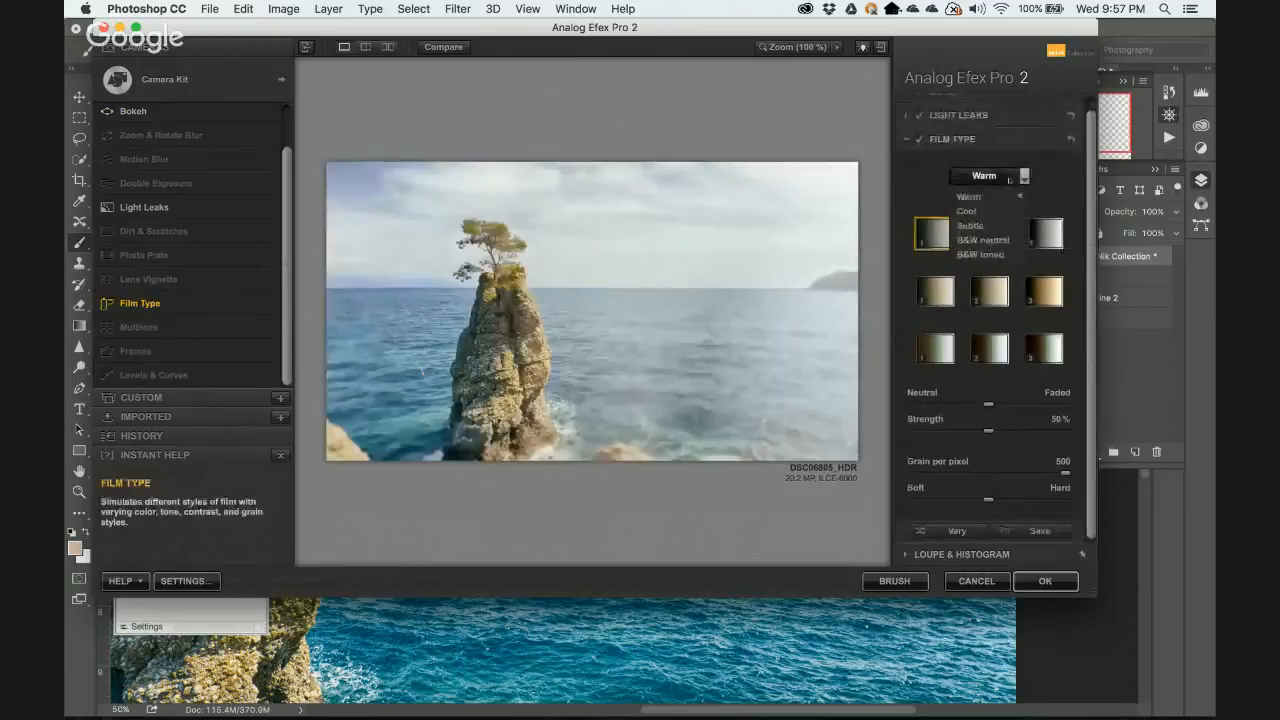
click(1001, 210)
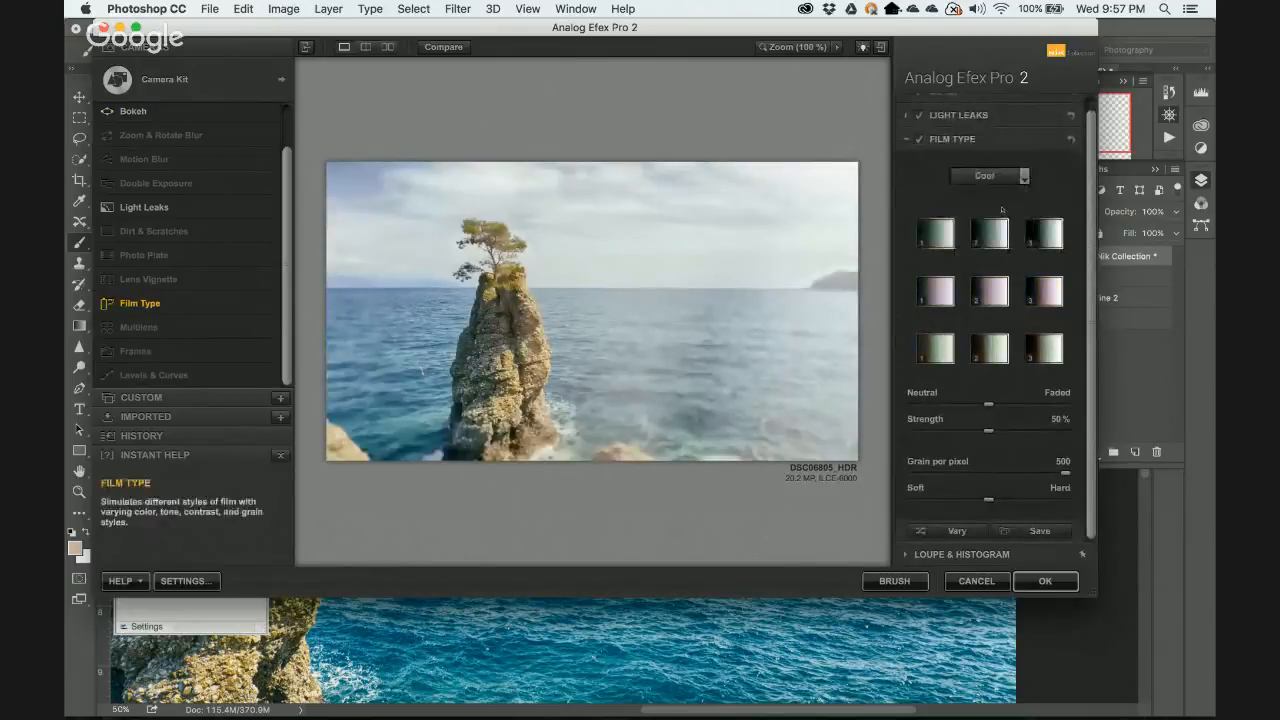
click(1008, 182)
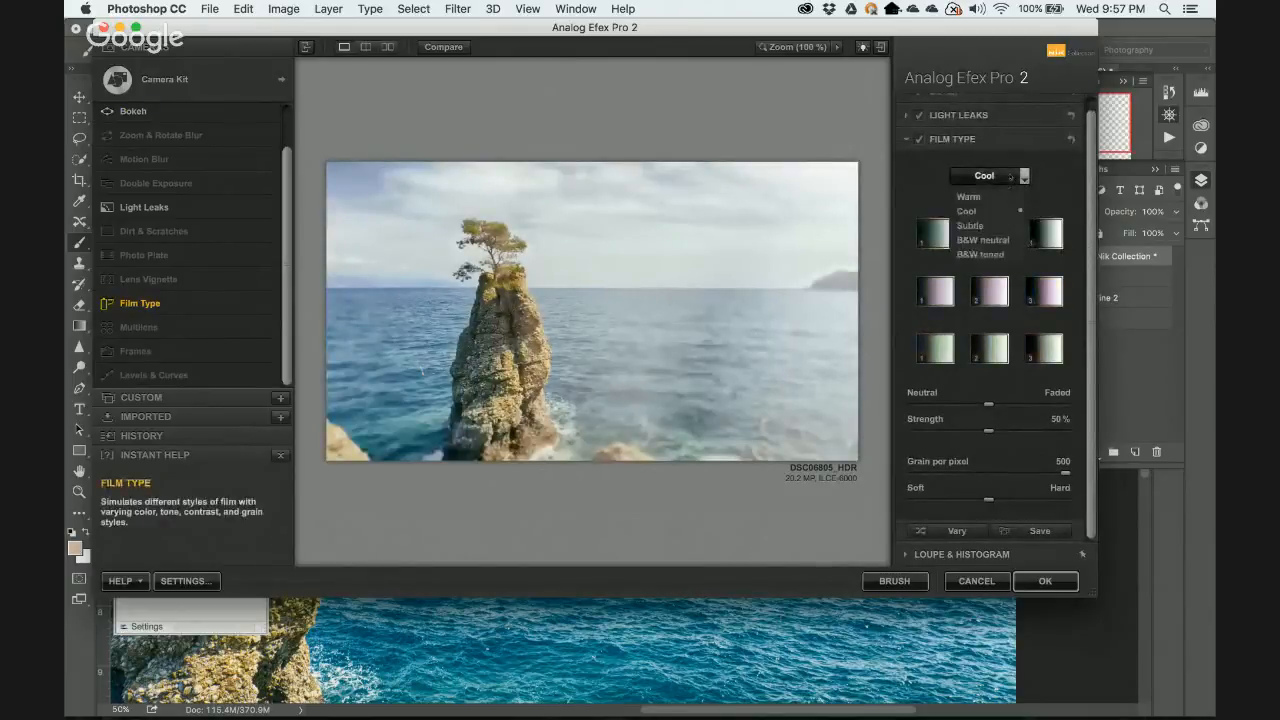
click(1000, 240)
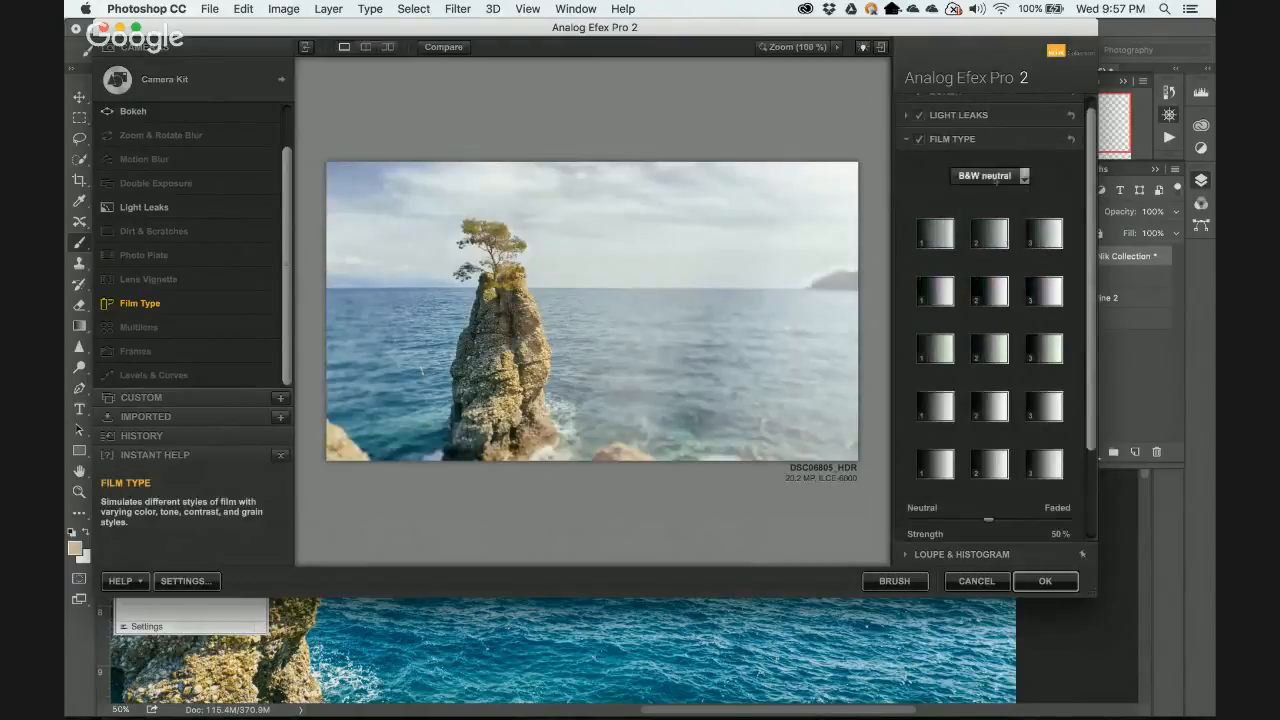
Try several B&W neutral films on the seascape and choose film 2 in the second row.
click(994, 227)
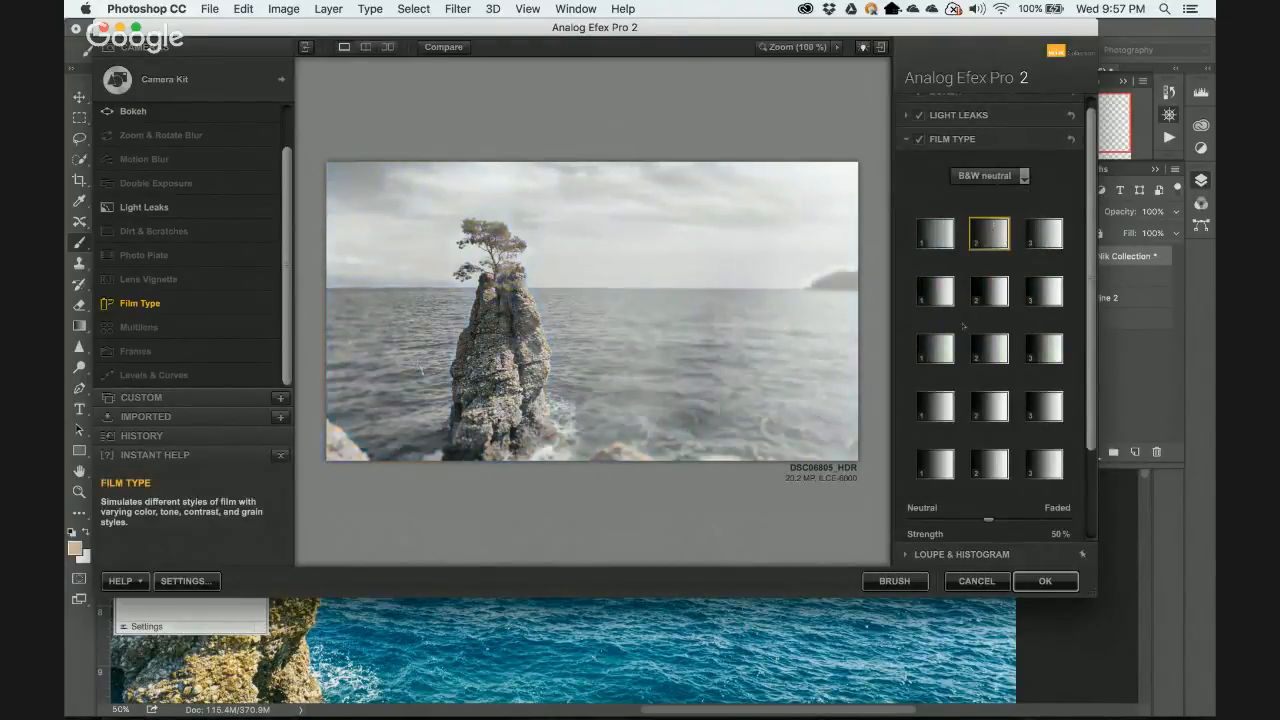
click(935, 348)
click(937, 405)
click(989, 406)
click(1044, 464)
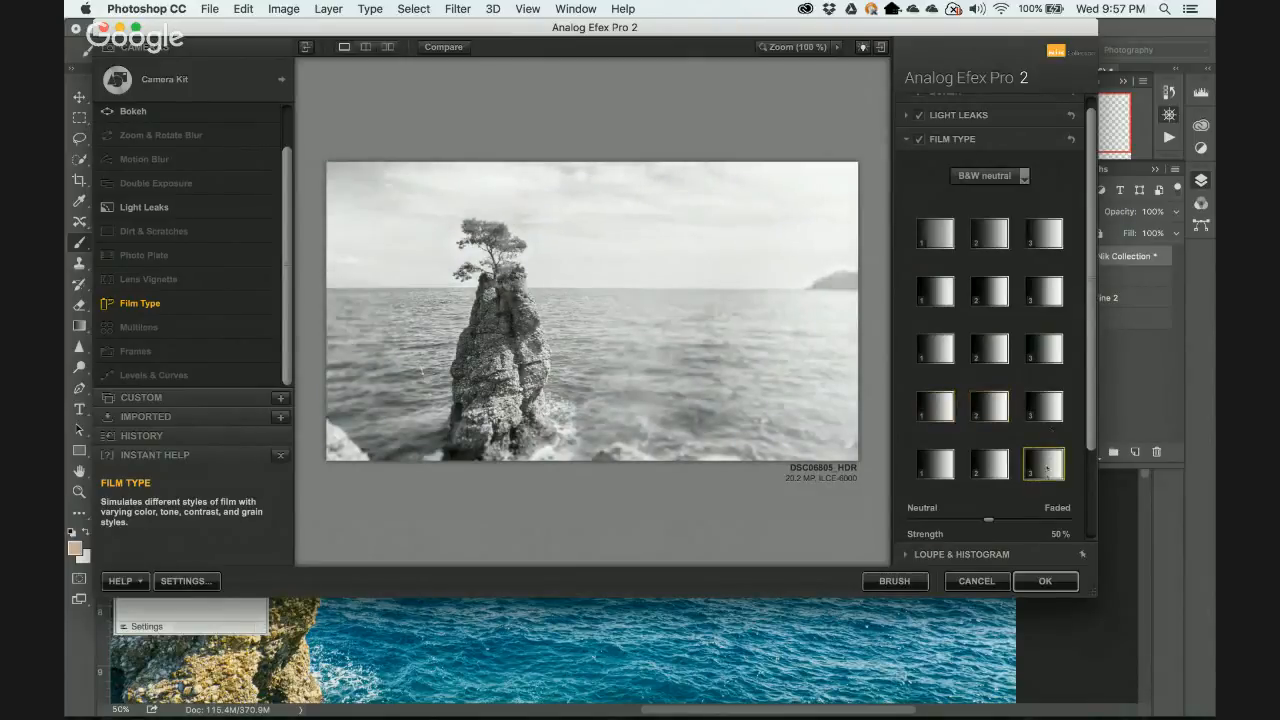
scroll(1000, 450, down, 3)
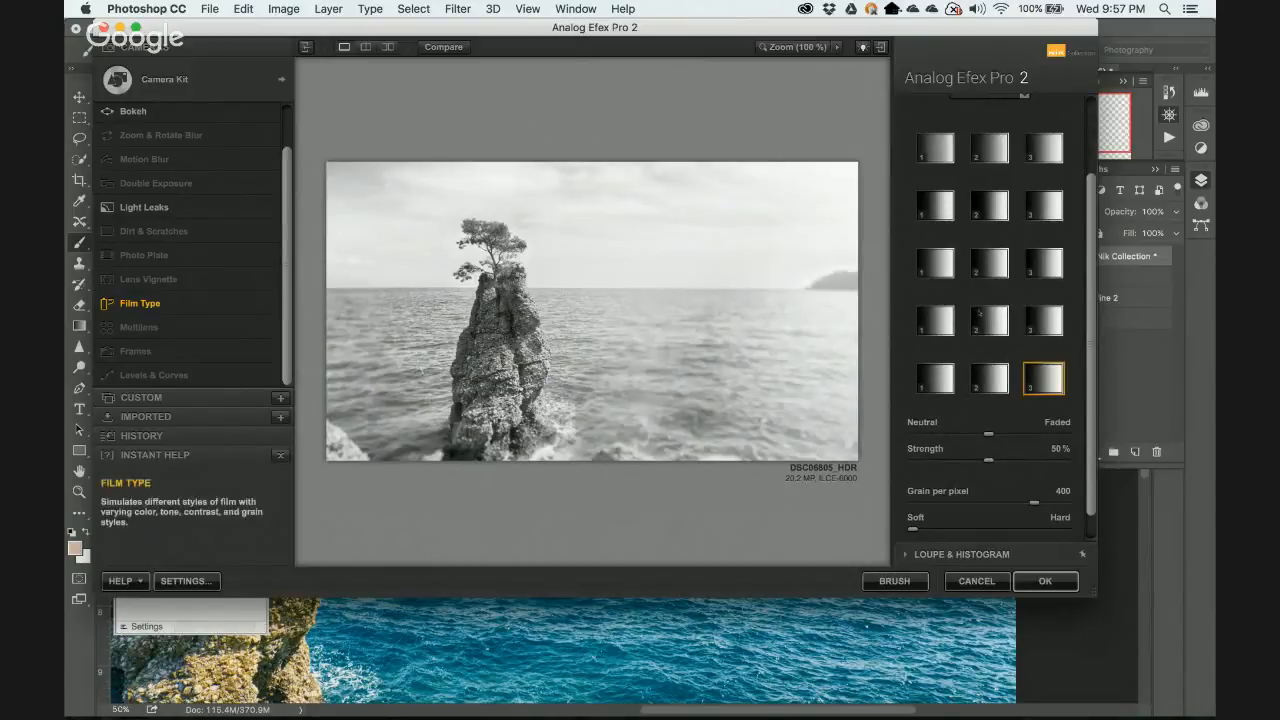
click(983, 218)
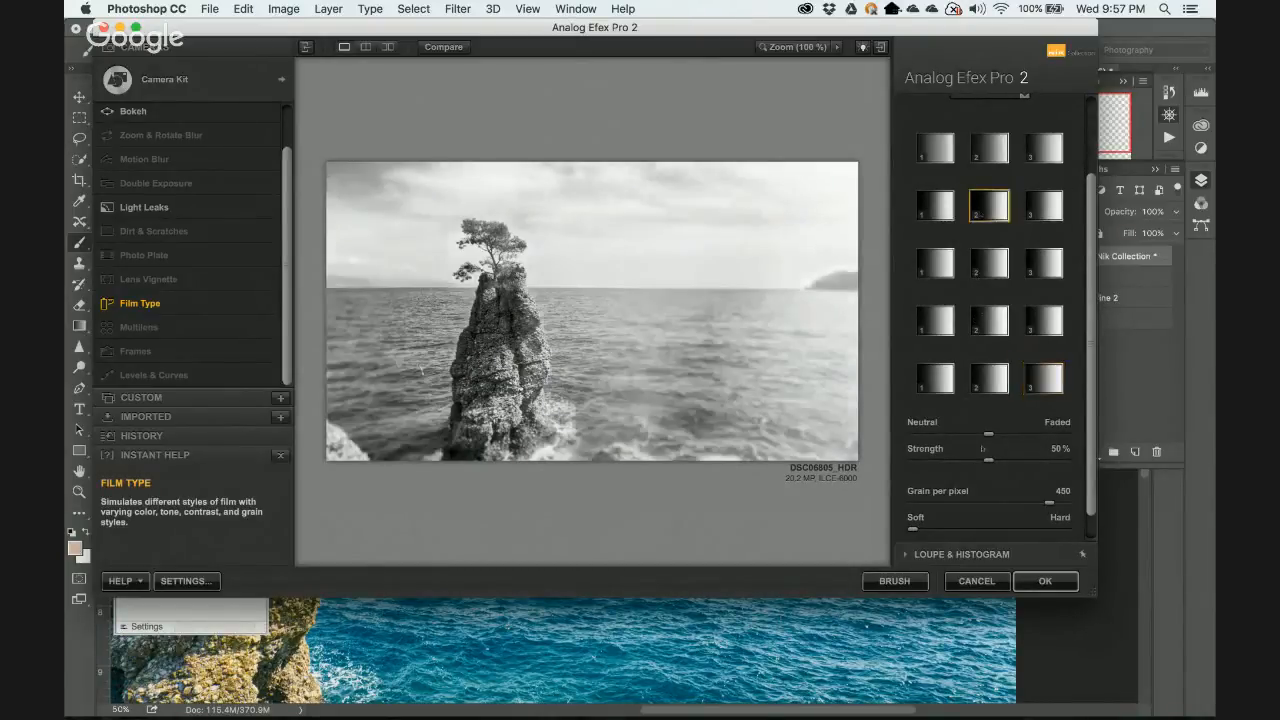
Apply the Analog Efex Pro 2 effect to the image and toggle its layer's visibility to compare.
click(1045, 581)
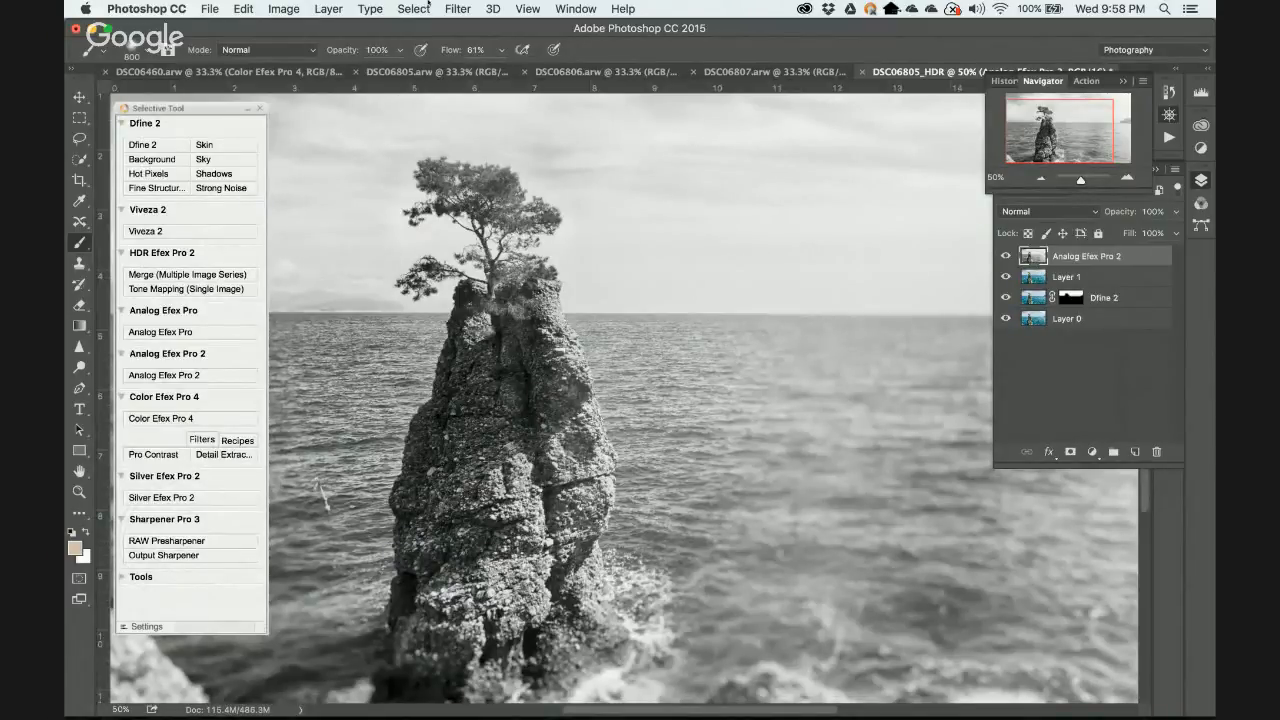
click(1007, 257)
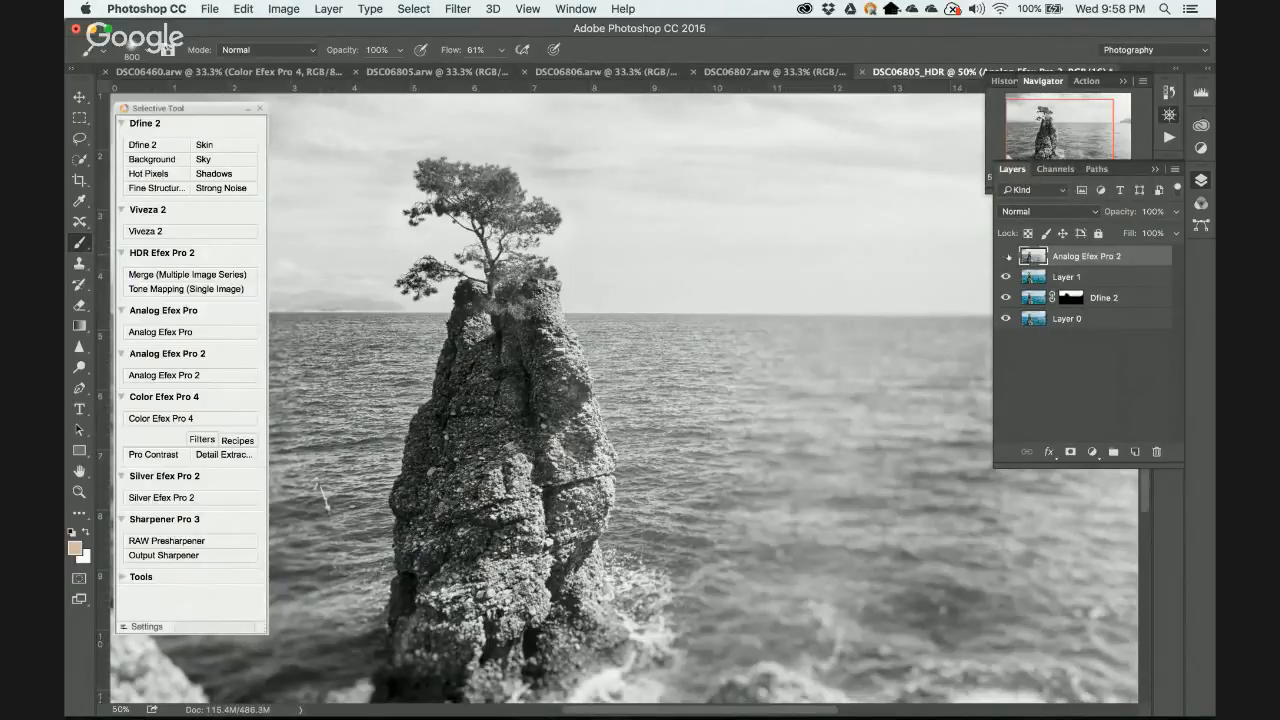